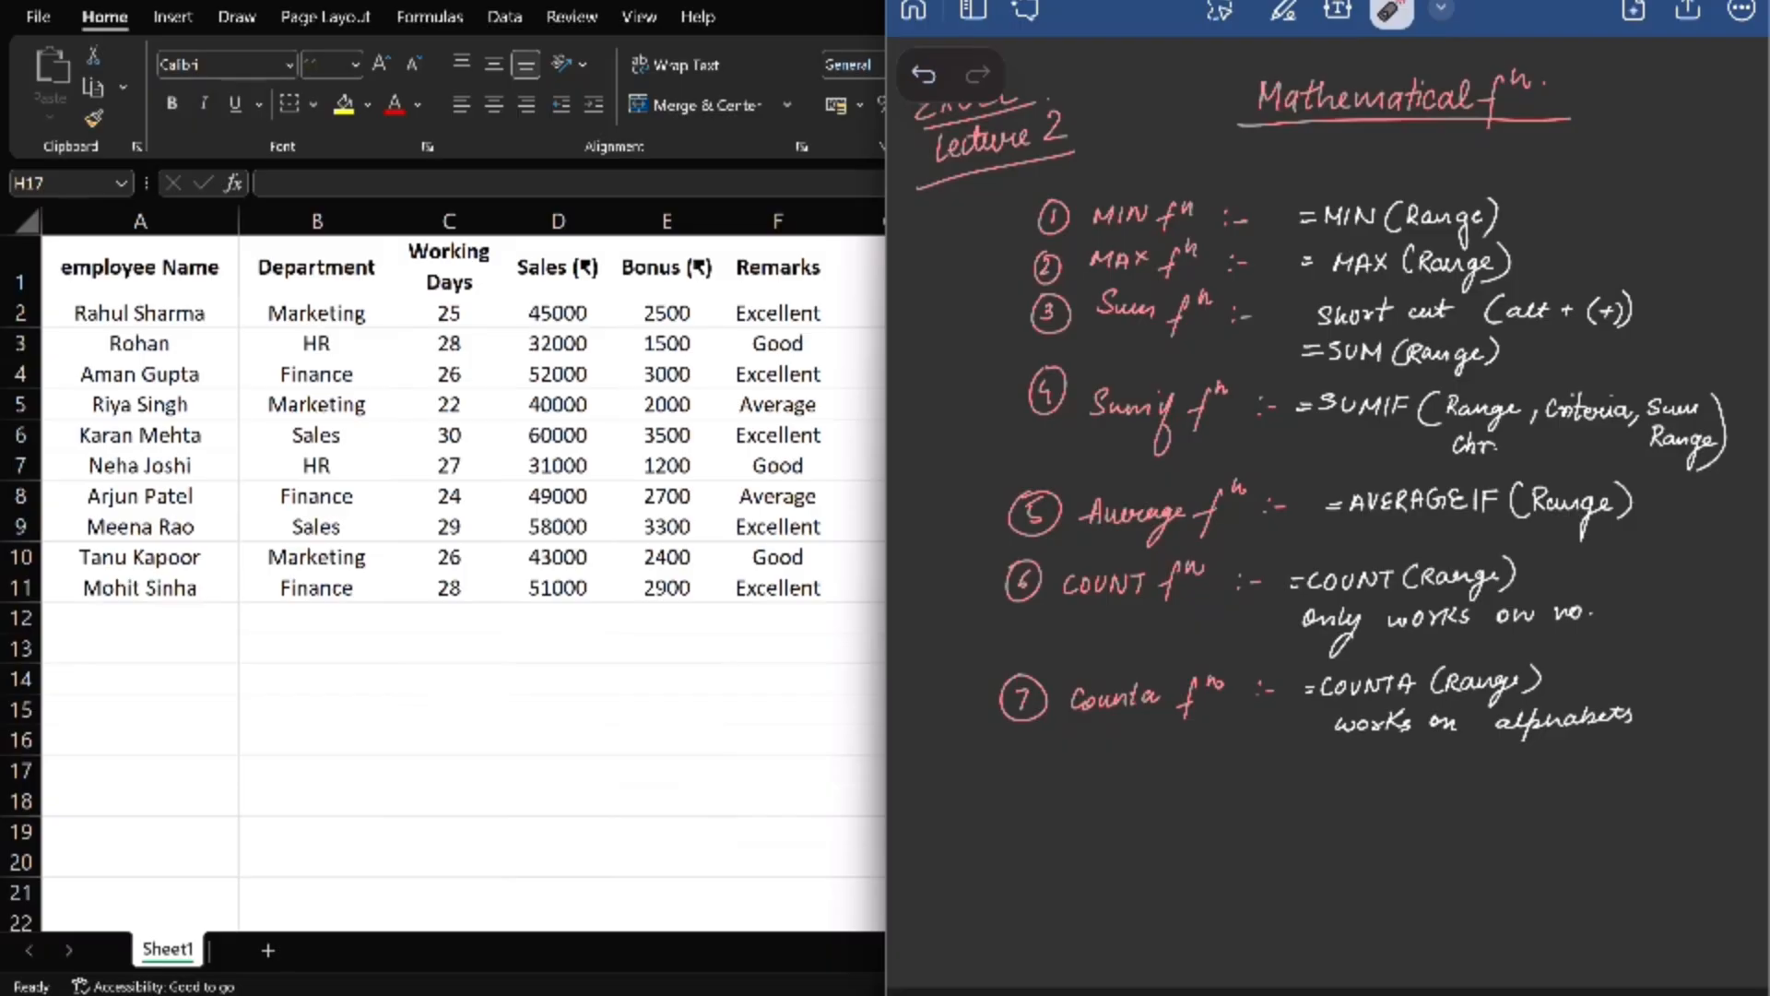
# - Trace down the numbered function list in the handwritten notes and point out the MIN and MAX entries
pyautogui.moveTo(1039, 206)
pyautogui.mouseDown()
pyautogui.moveTo(1000, 271)
pyautogui.moveTo(1013, 718)
pyautogui.moveTo(1028, 713)
pyautogui.mouseUp()
pyautogui.moveTo(997, 210); pyautogui.dragTo(1072, 192)
pyautogui.moveTo(992, 256); pyautogui.dragTo(1092, 223)
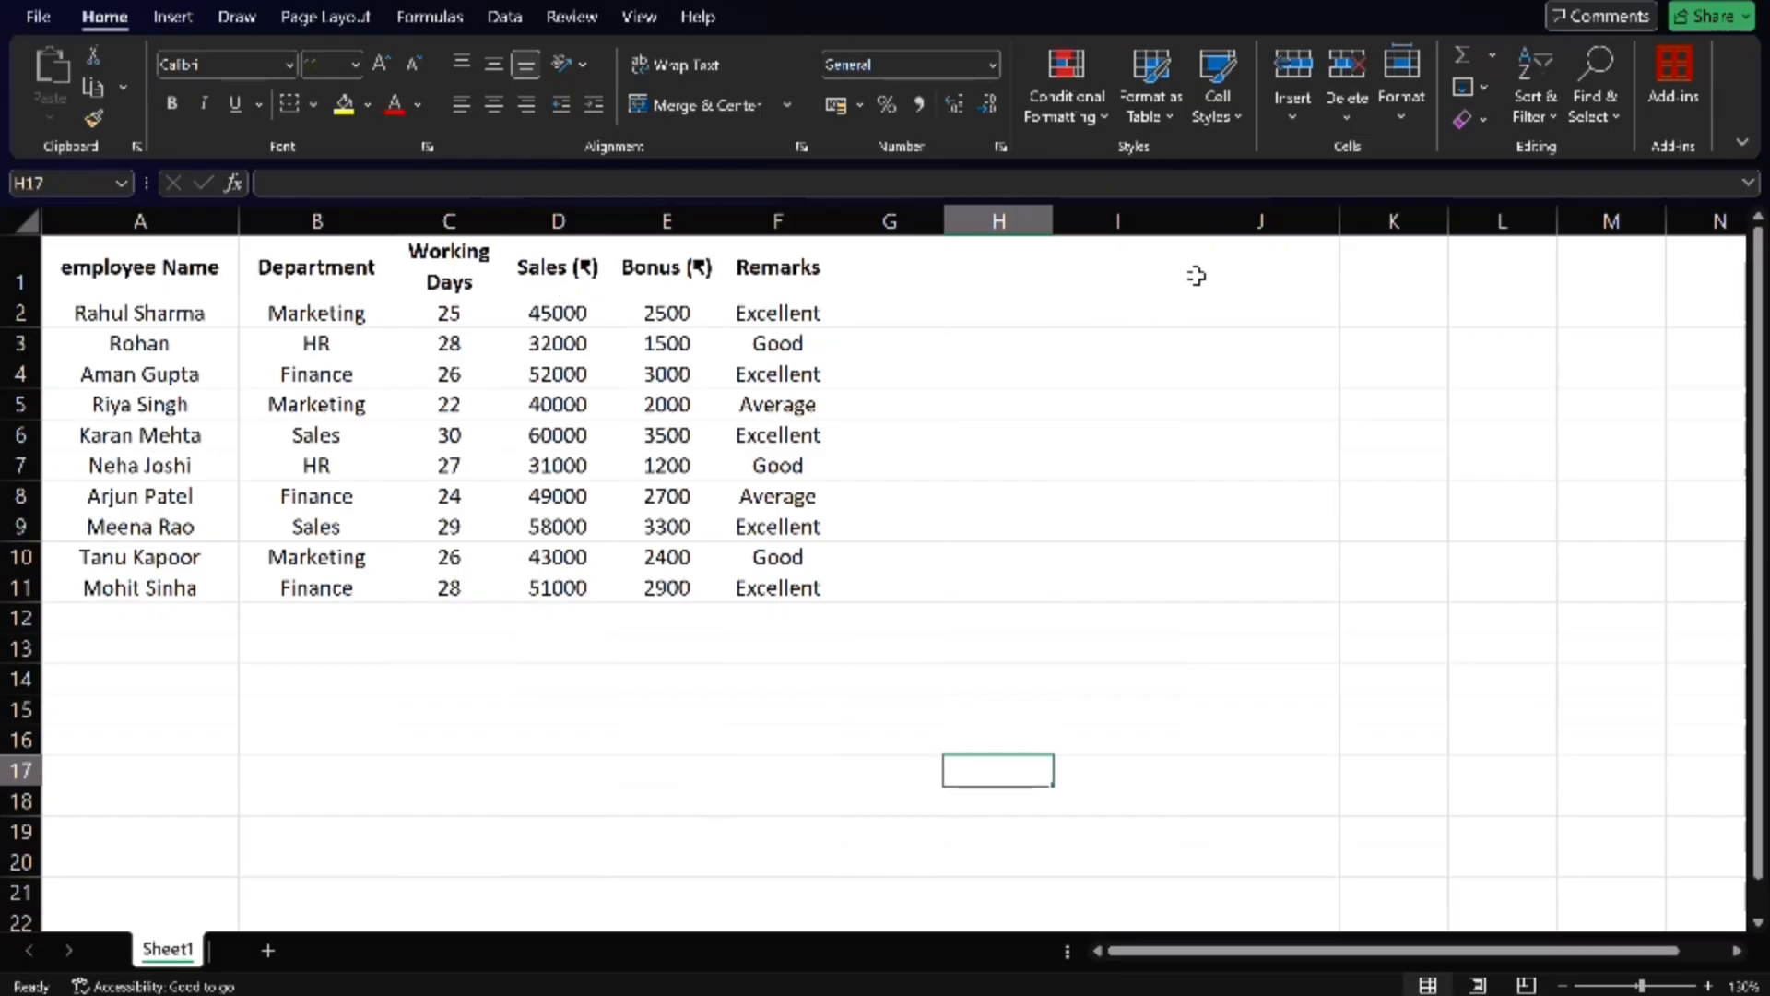
# - Enter the heading SALES in cell J1 of the employee worksheet
pyautogui.moveTo(1198, 275); pyautogui.dragTo(1134, 332)
pyautogui.click(1144, 394)
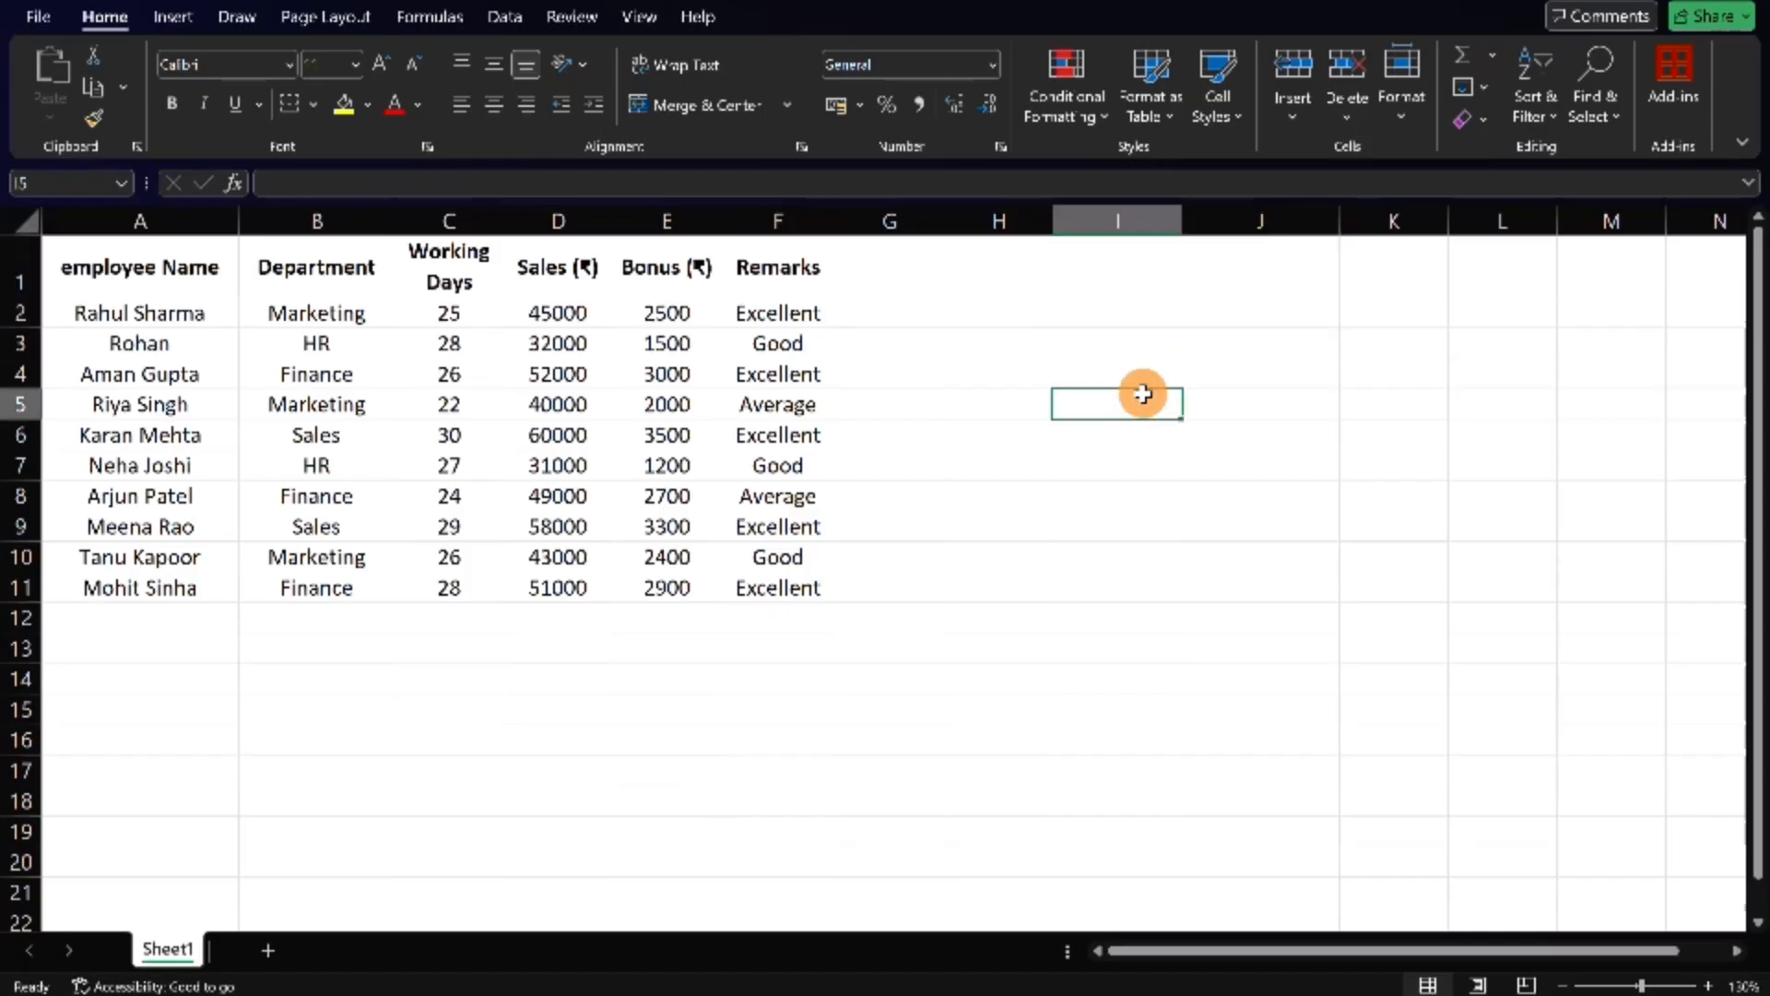
pyautogui.click(1263, 280)
pyautogui.write('SALES')
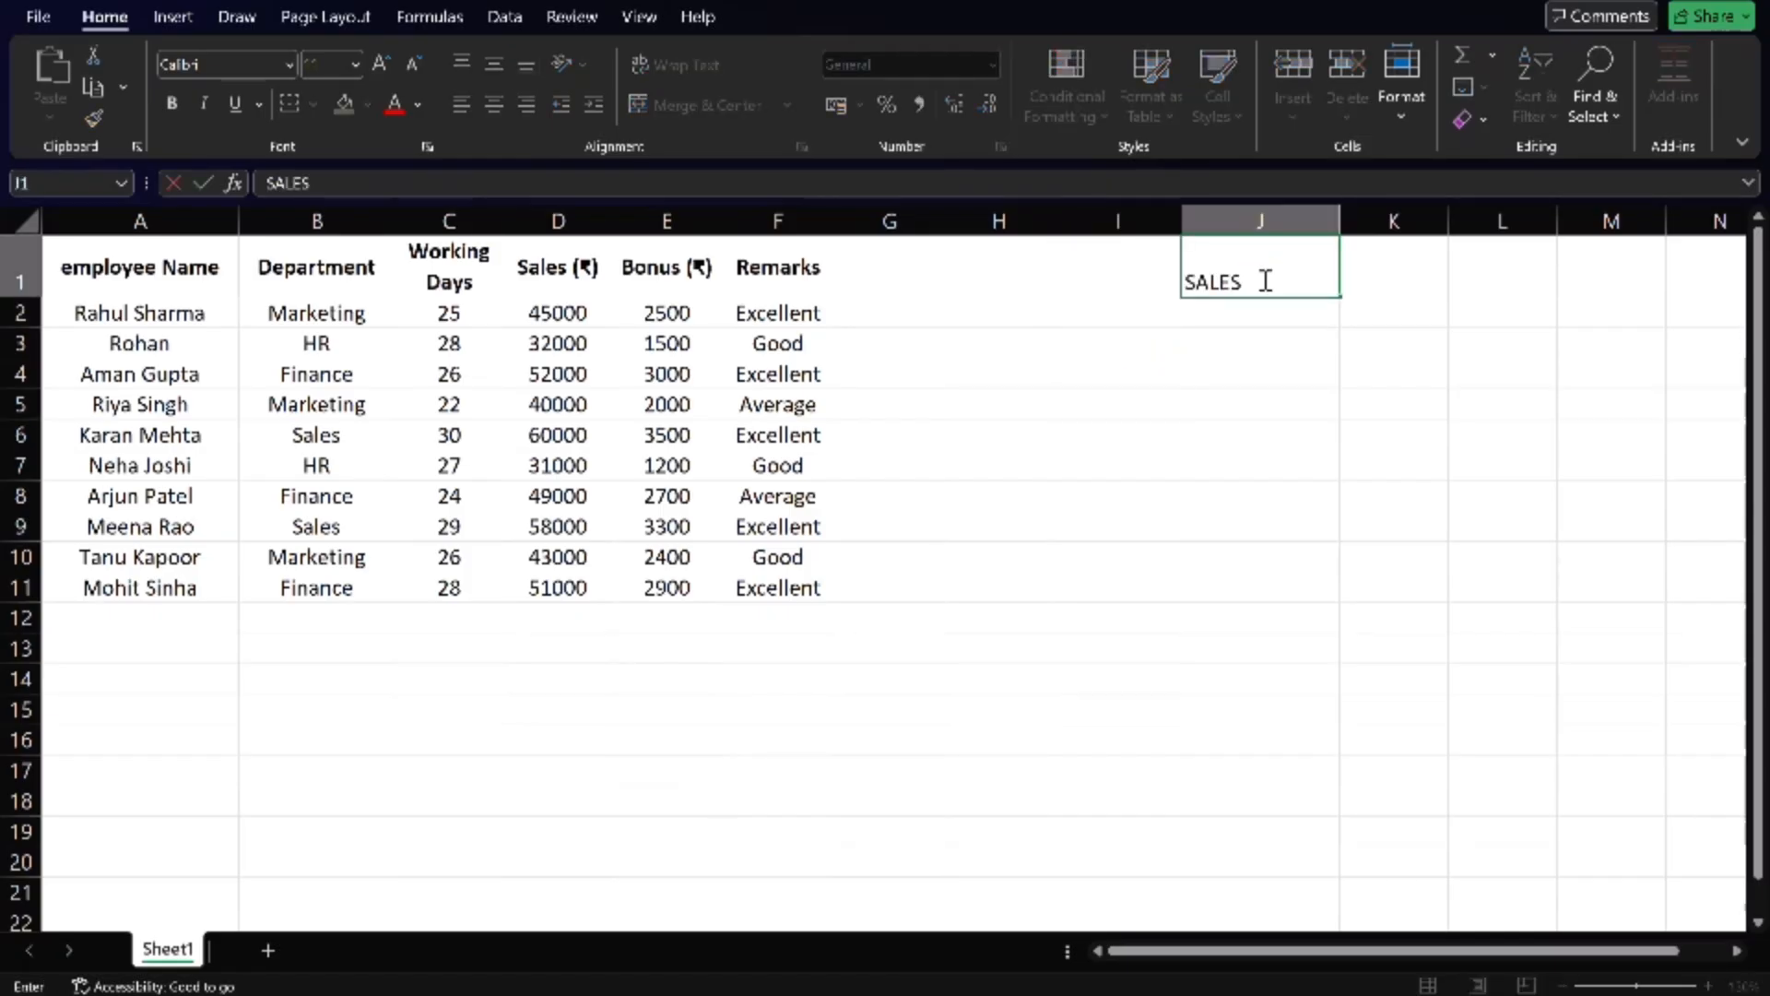
pyautogui.press('Return')
# - Enter the labels MIN SALES in cell I2 and MAX SALES in cell I3
pyautogui.press('Left')
pyautogui.write('M')
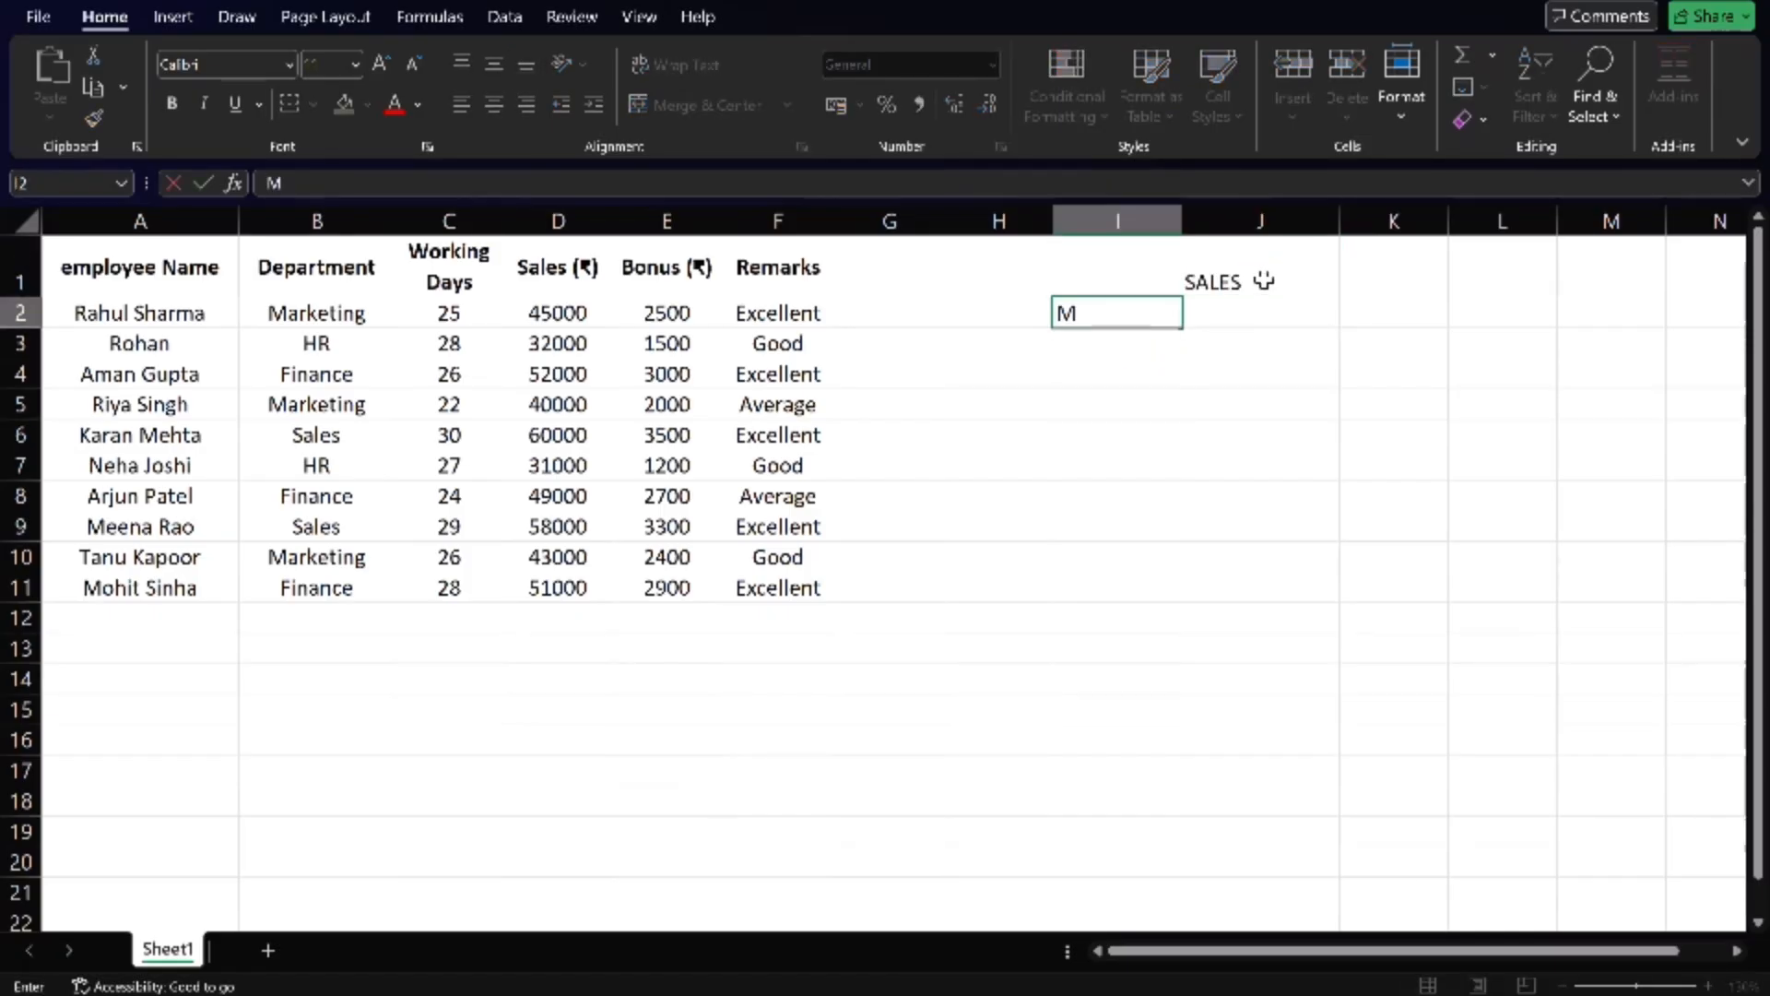
pyautogui.write('IN SA')
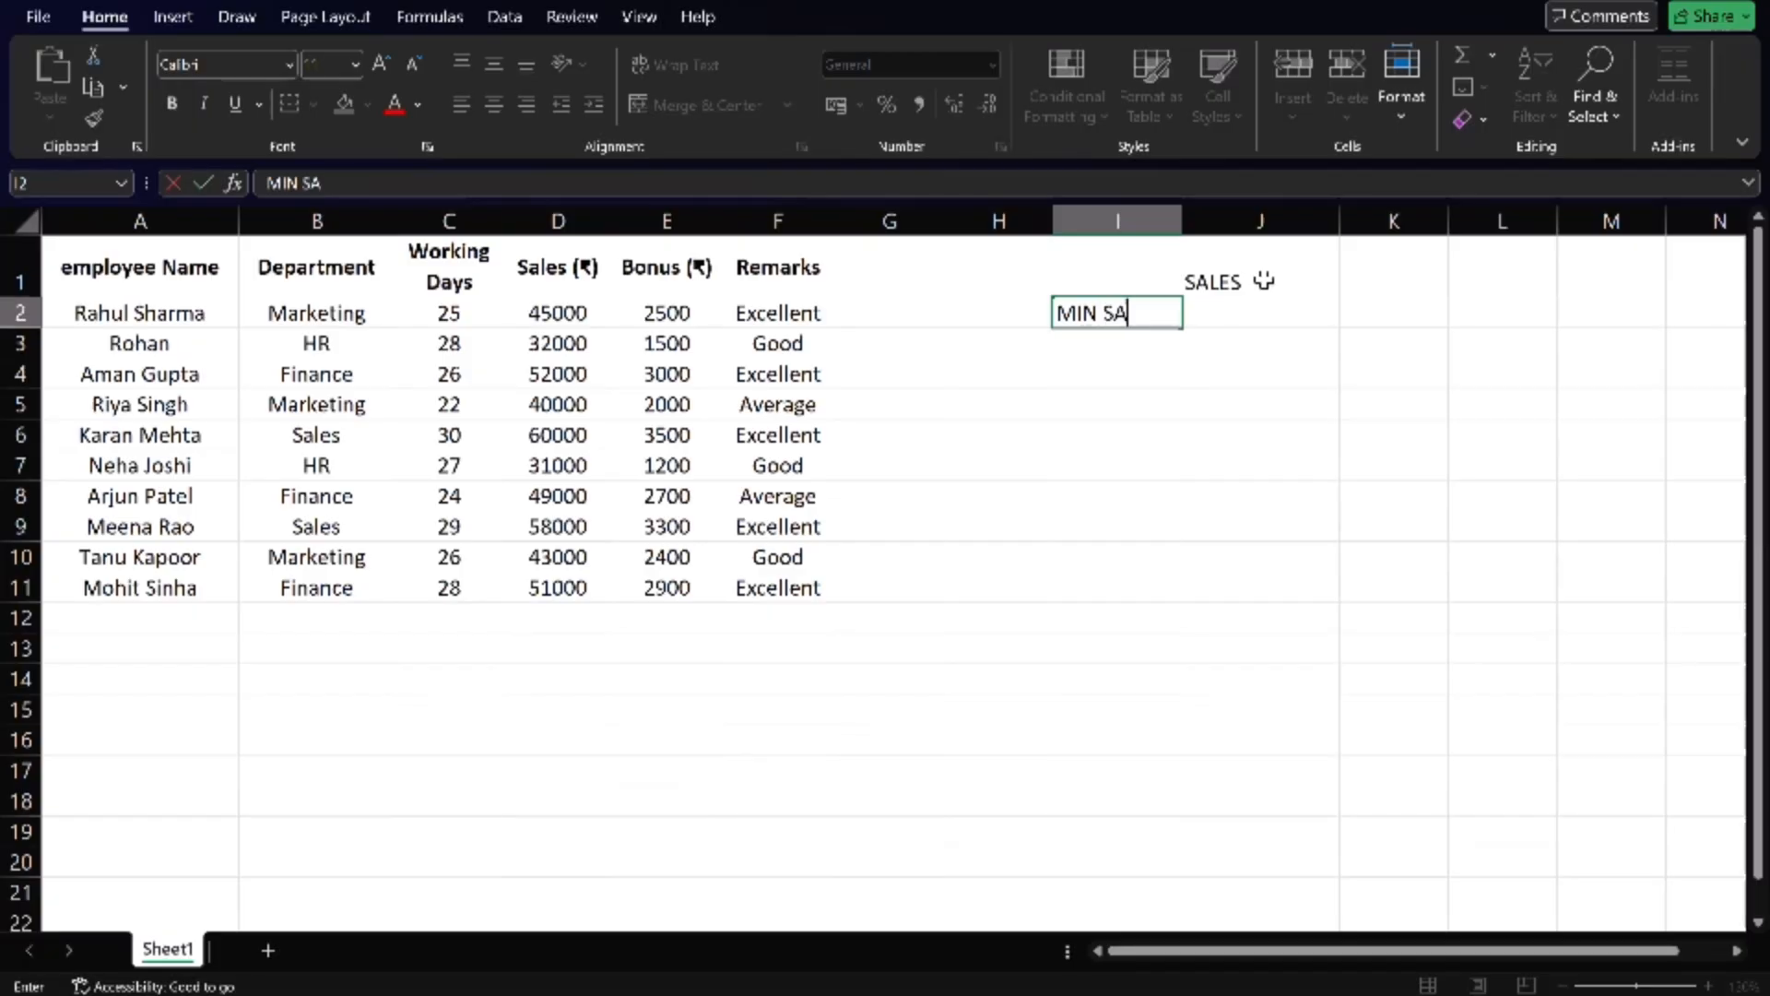
pyautogui.write('LES')
pyautogui.press('Return')
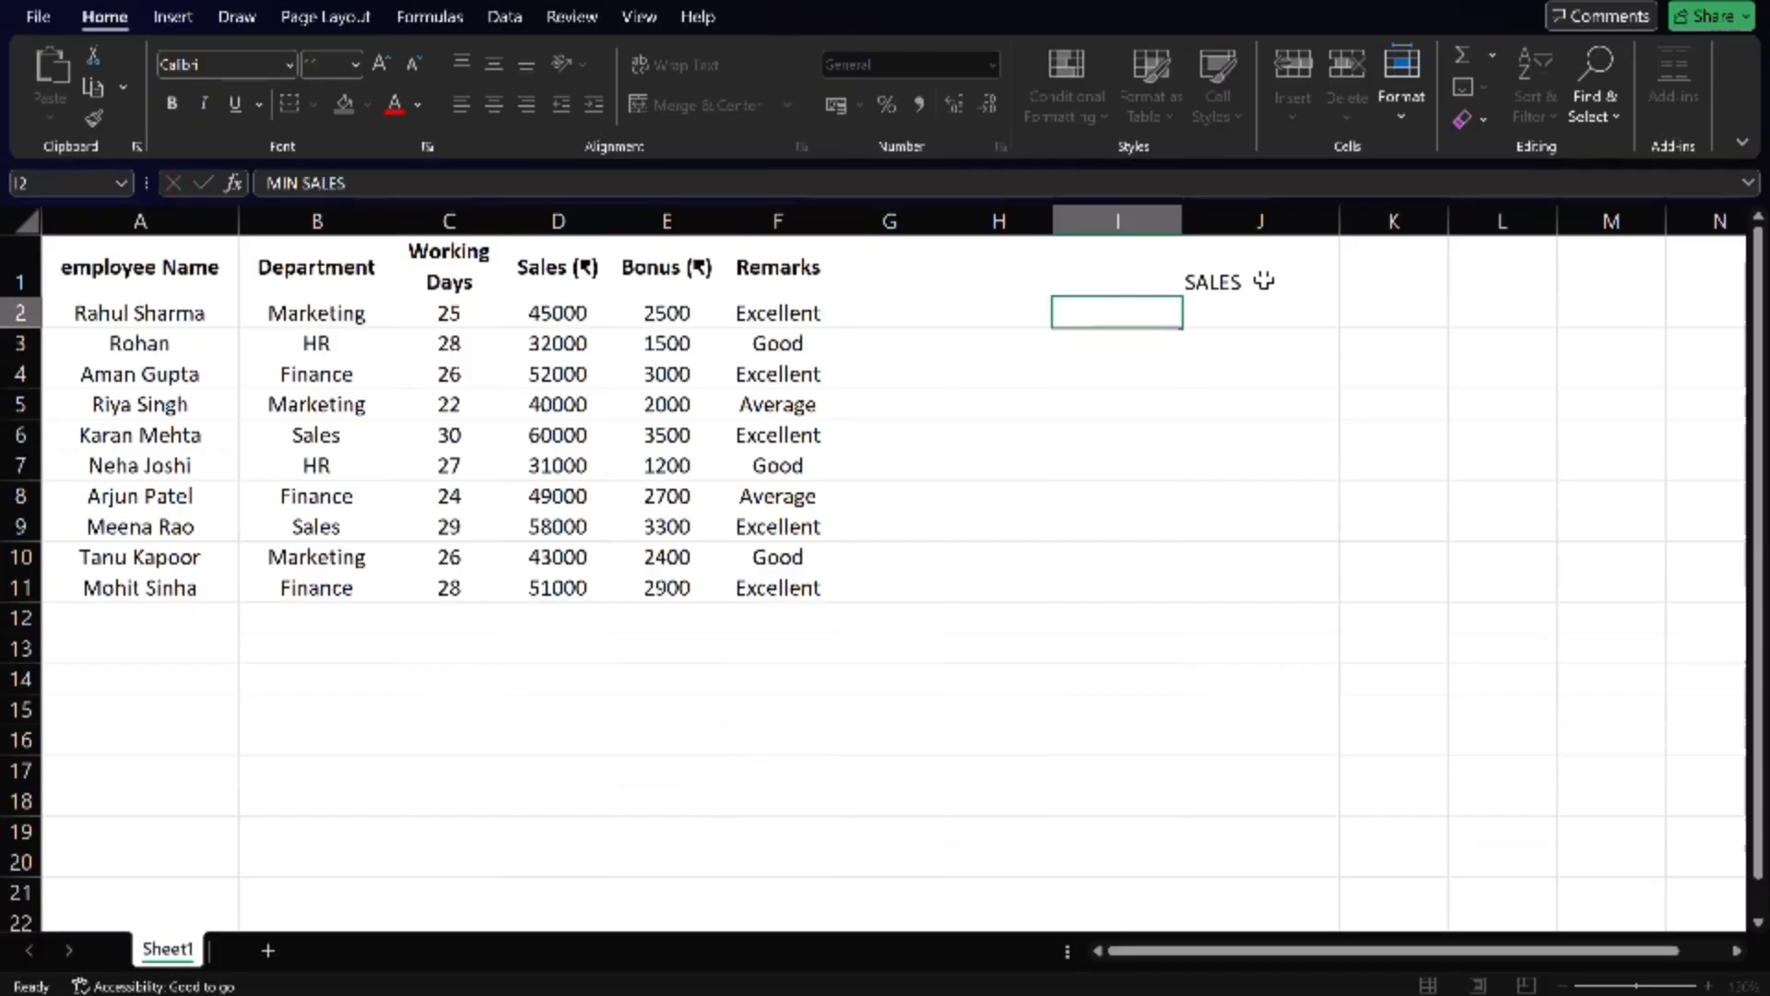
pyautogui.write('MAX S')
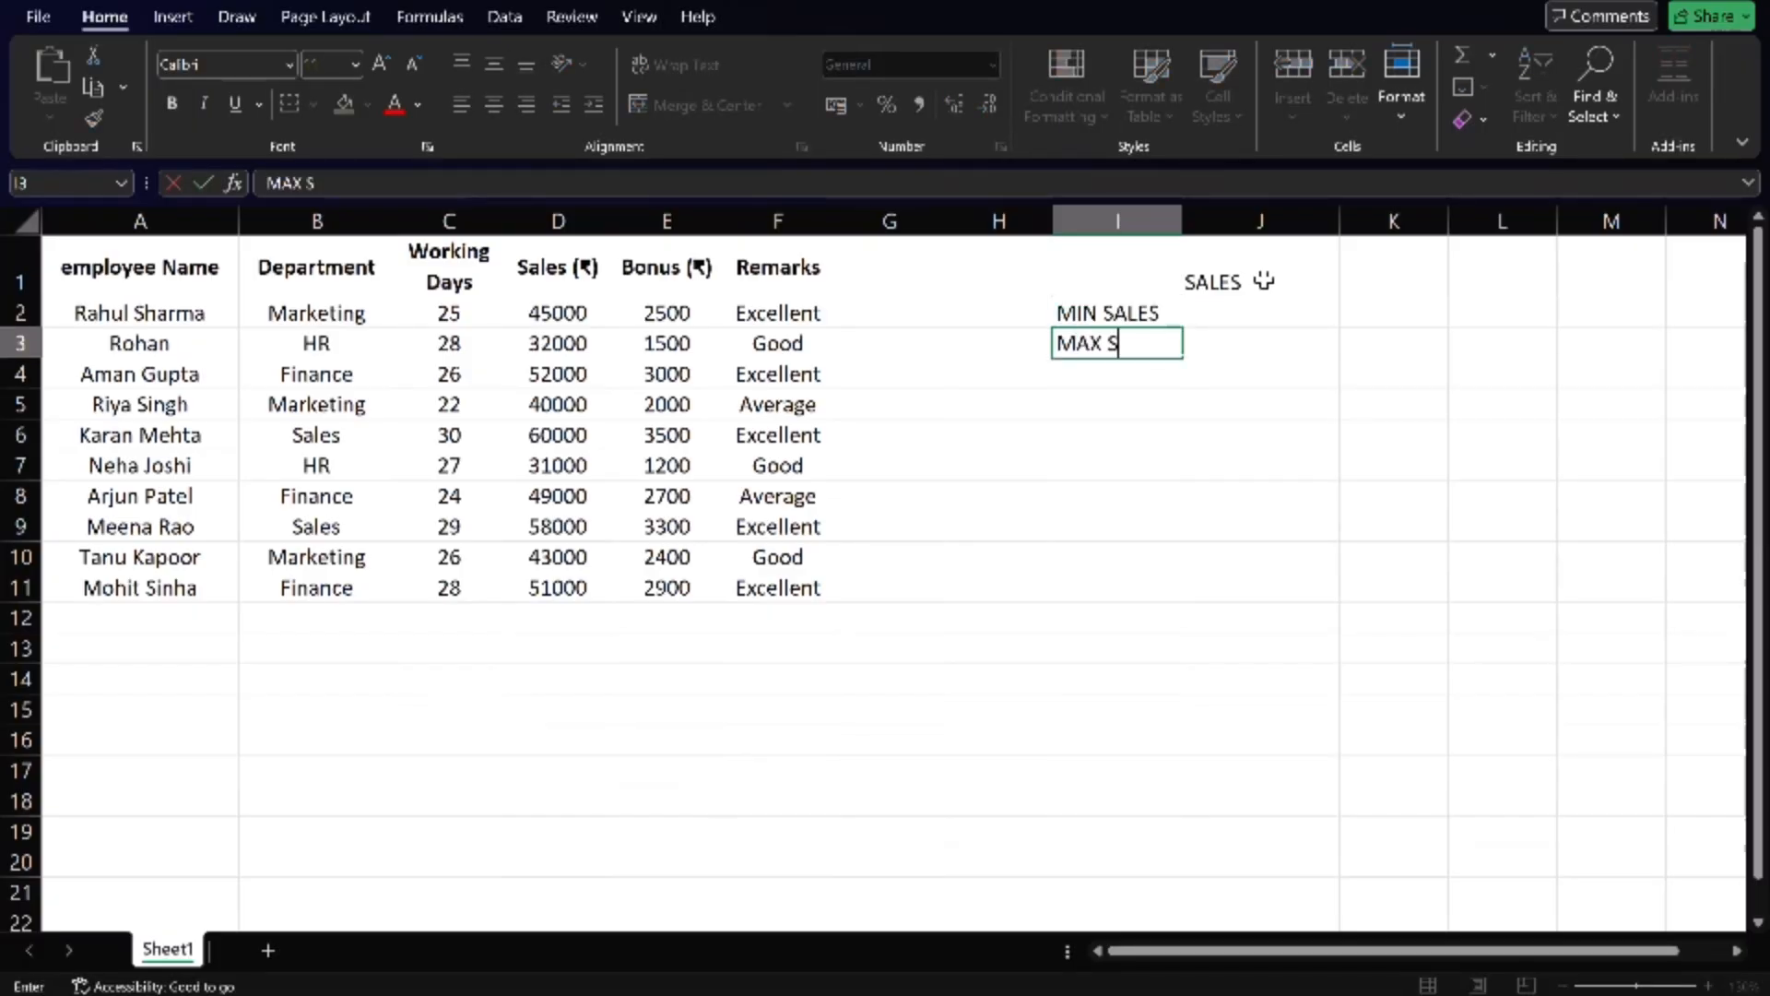
pyautogui.write('ALES')
pyautogui.press('Right')
# - Calculate the minimum sales in cell J2 with the formula =MIN(D2:D11)
pyautogui.press('Up')
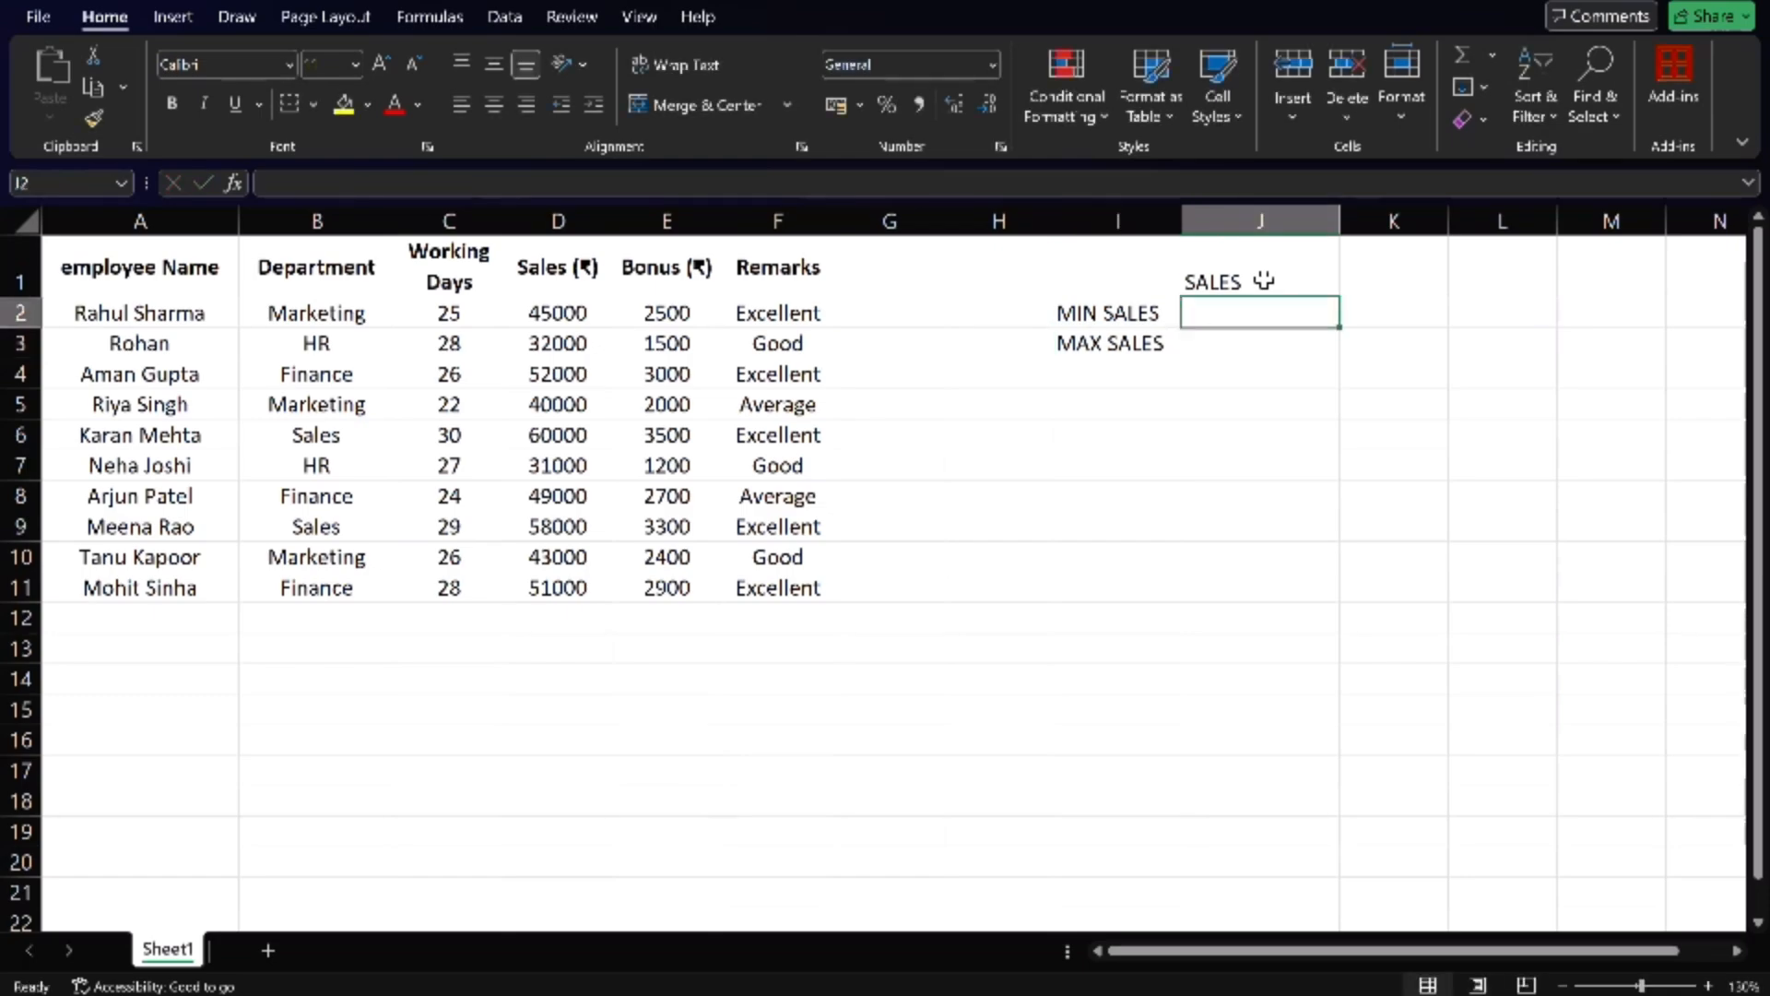
pyautogui.write('=MIN')
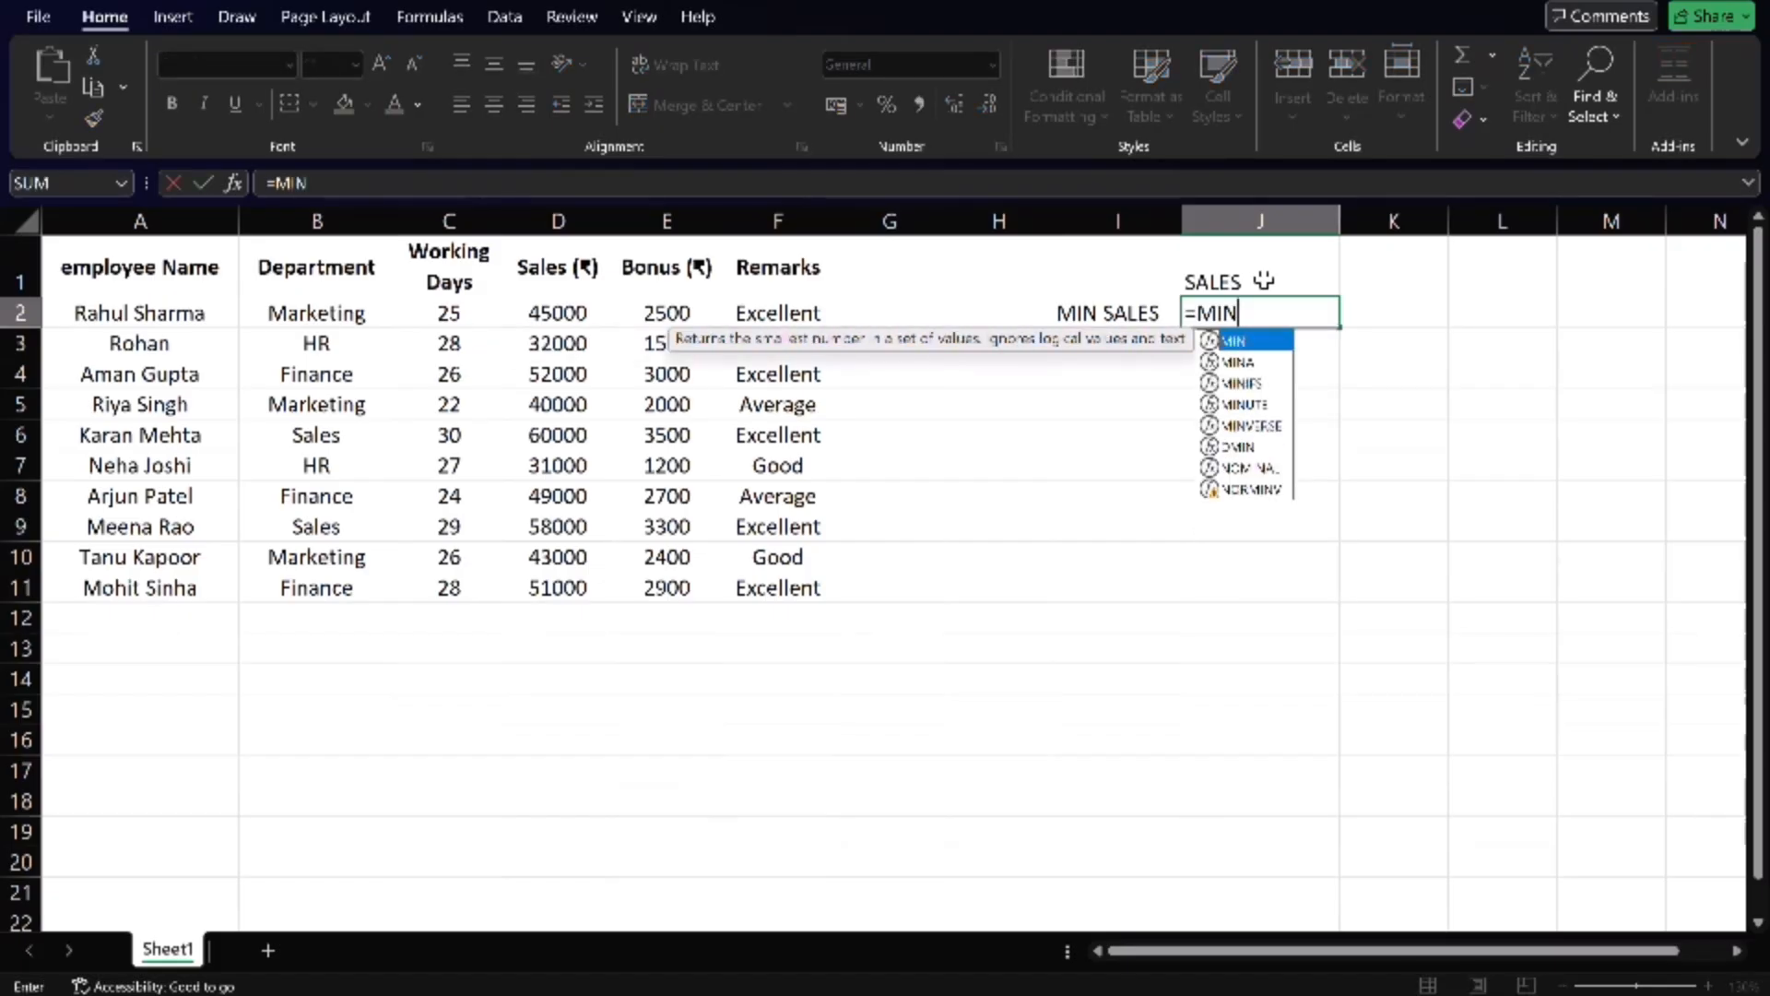
pyautogui.write('(')
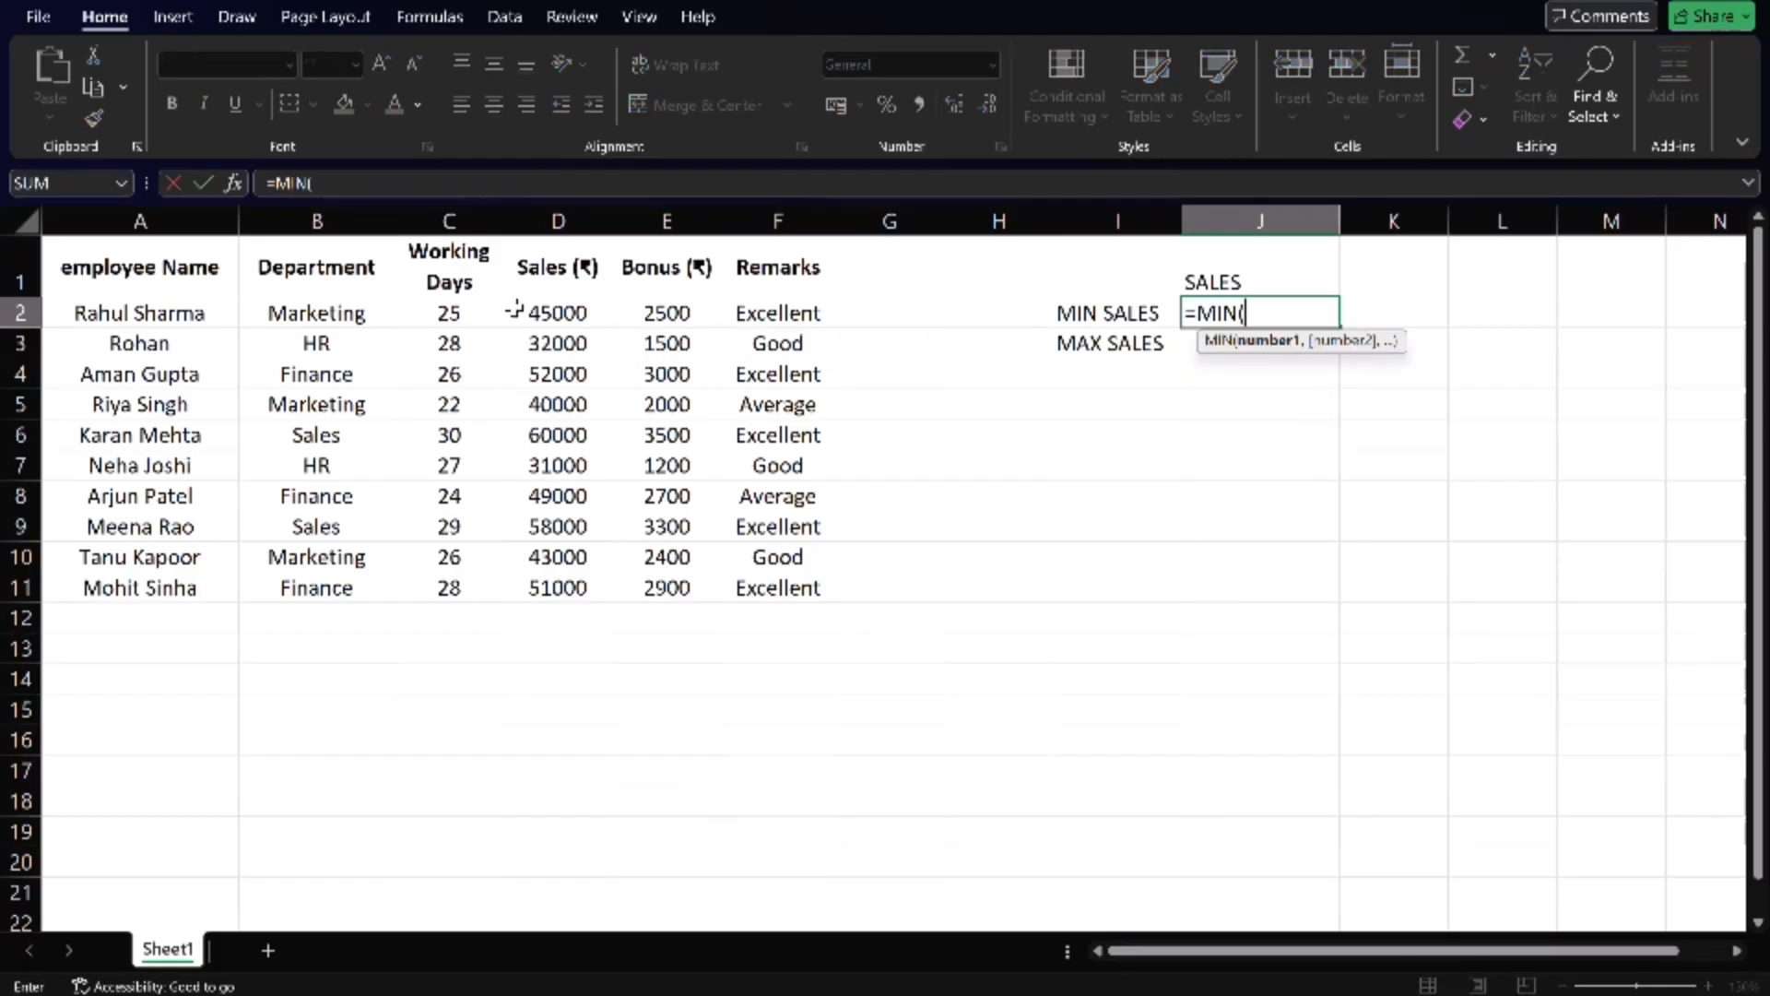
pyautogui.moveTo(522, 309); pyautogui.dragTo(569, 589)
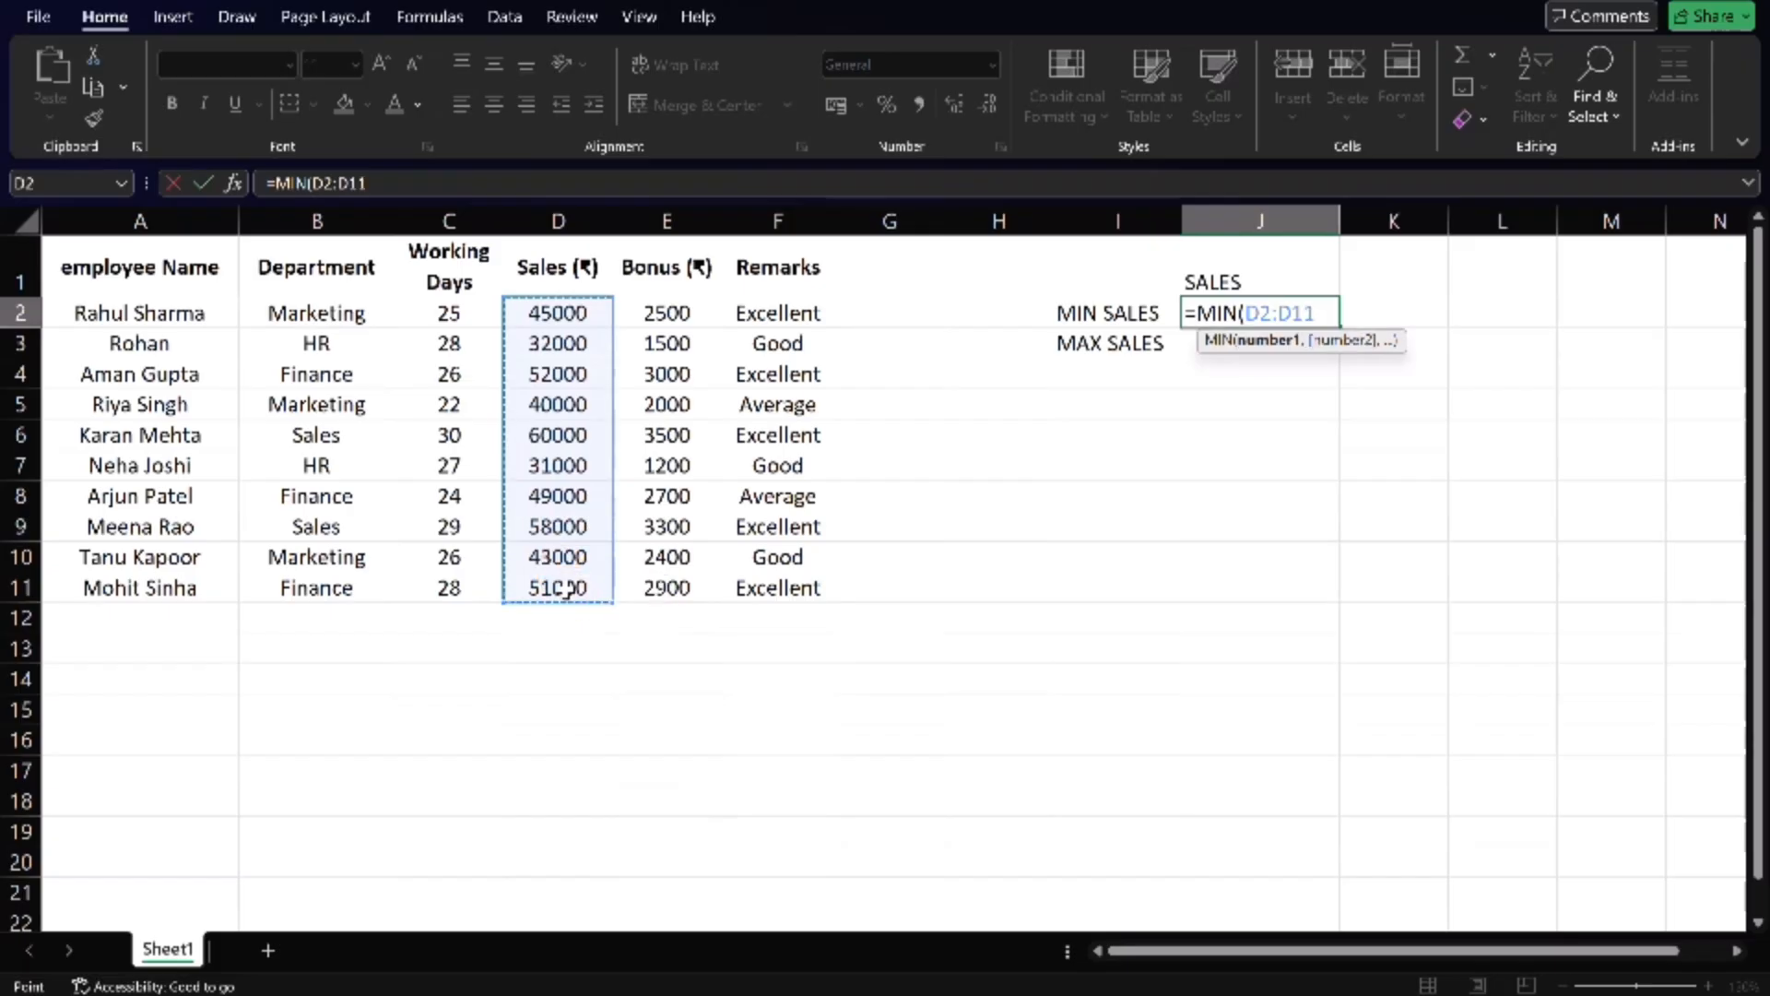
pyautogui.write(')')
pyautogui.press('Return')
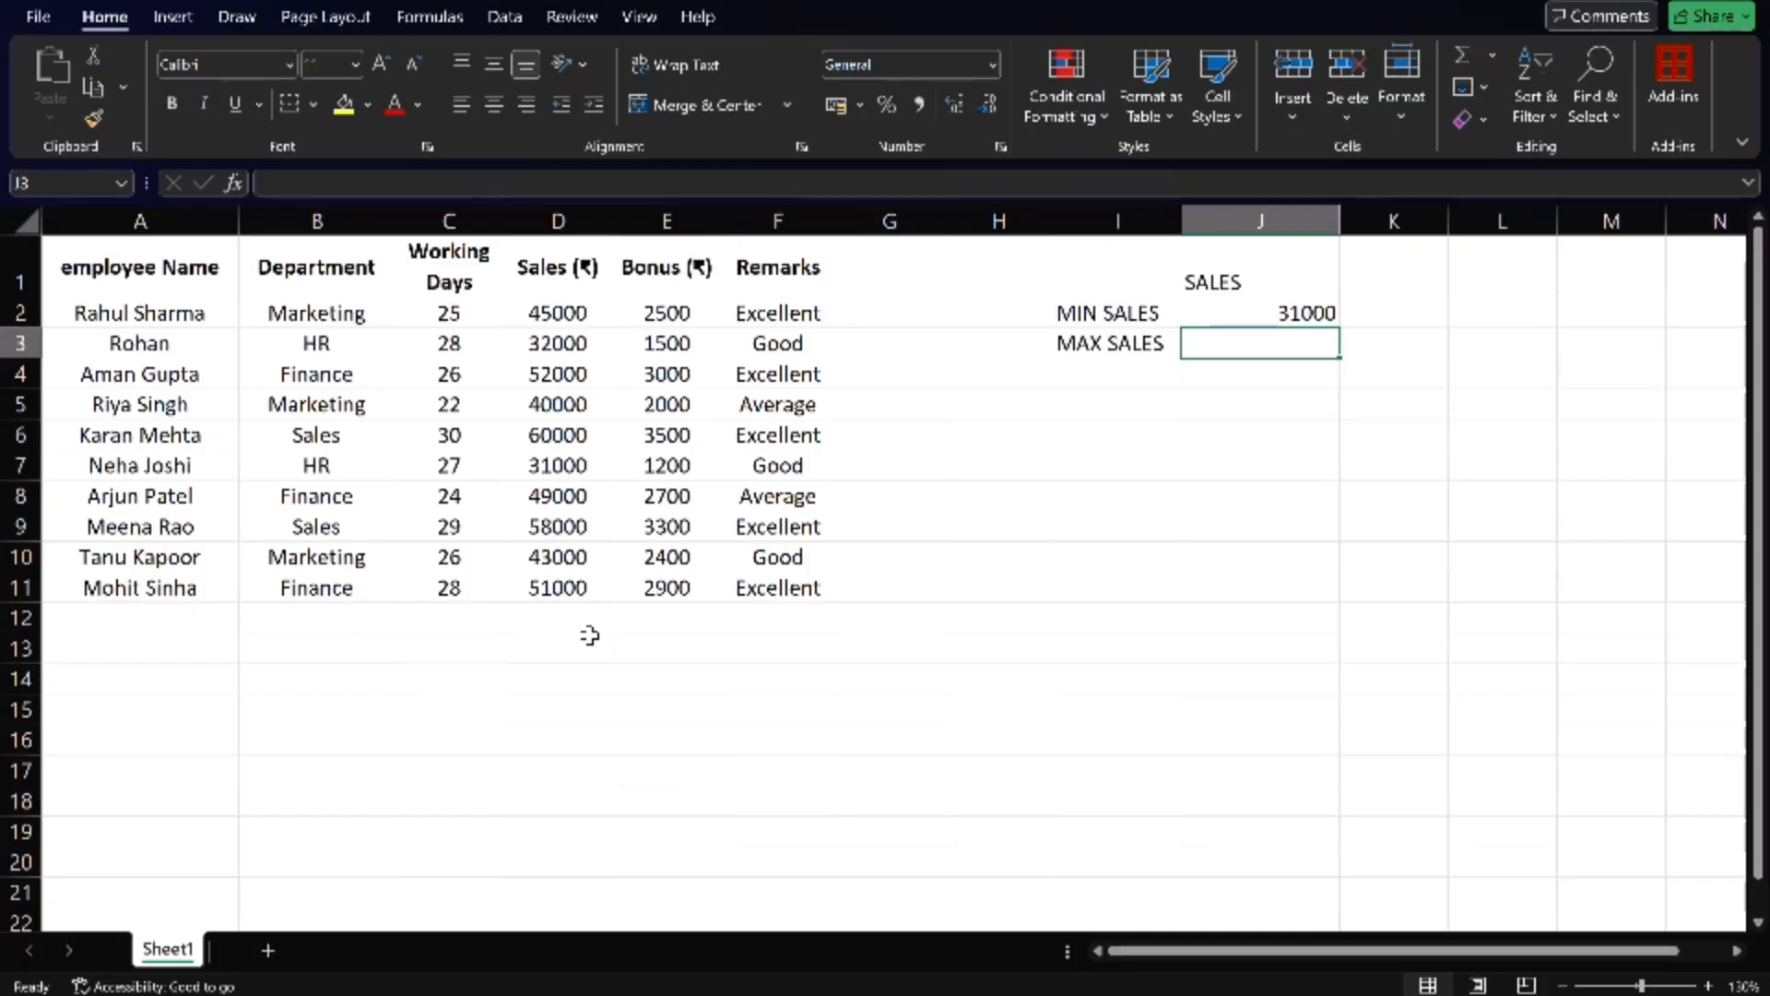
# - Calculate the maximum sales in cell J3 with the MAX function over D2:D11
pyautogui.write('=M')
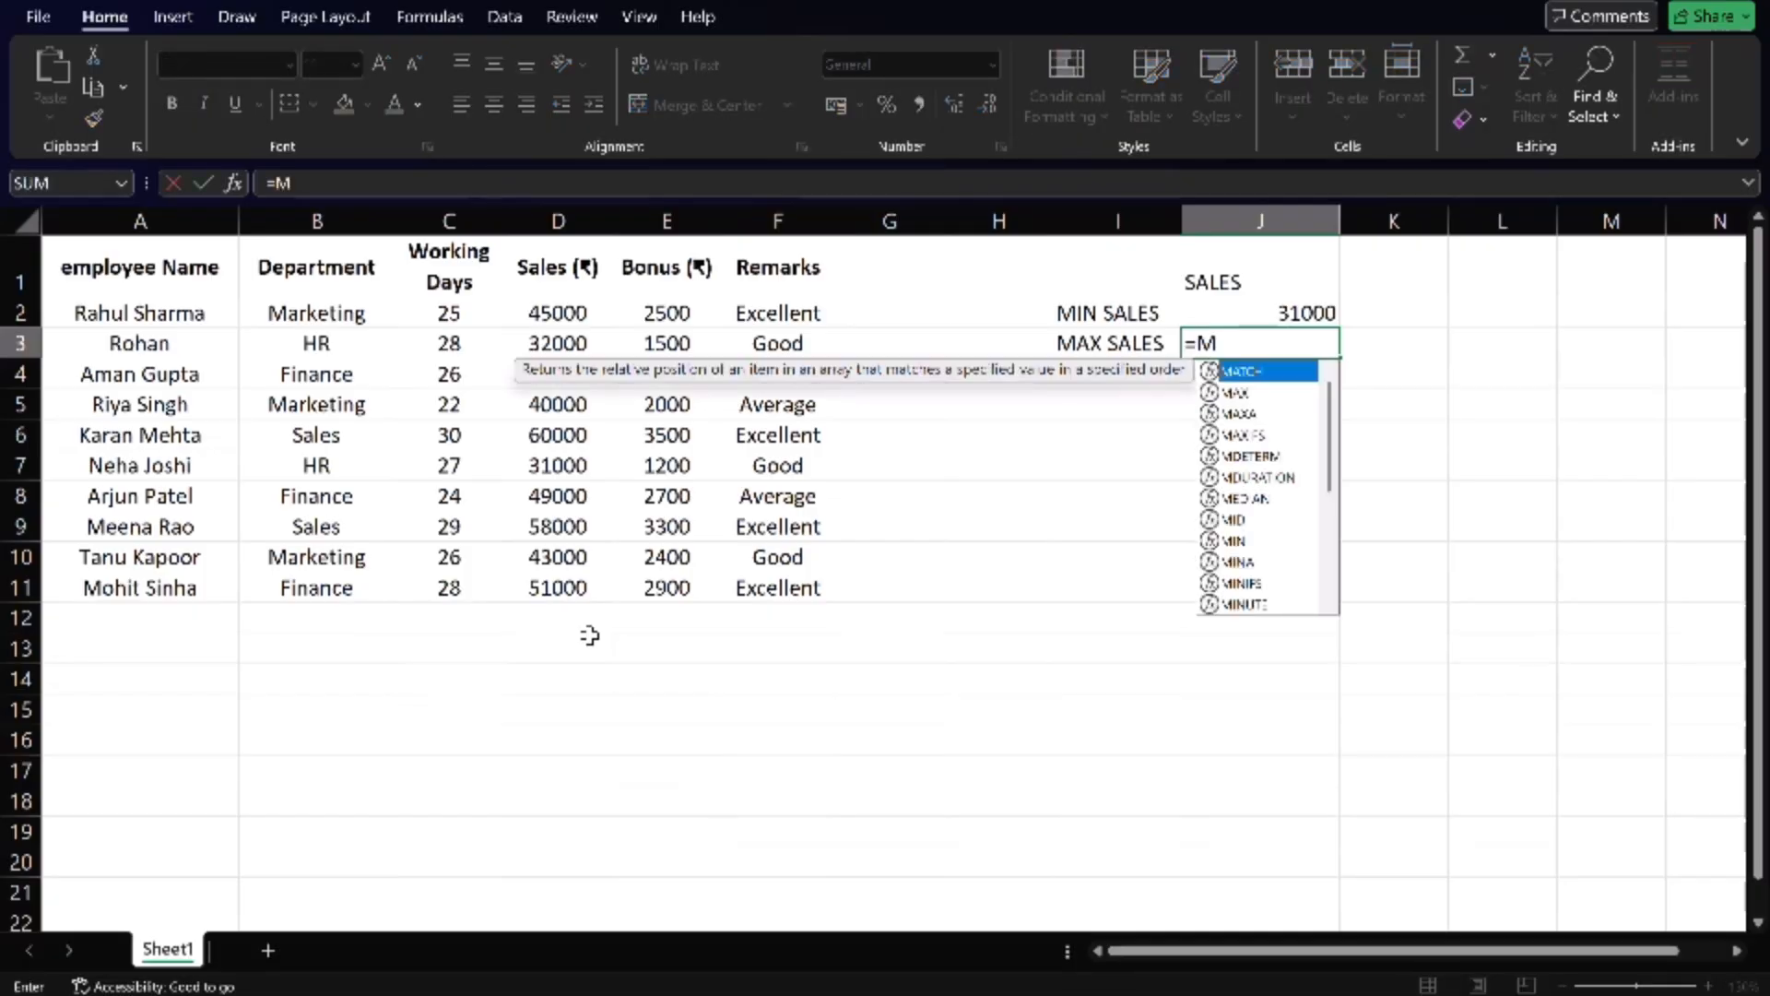
pyautogui.write('AX(')
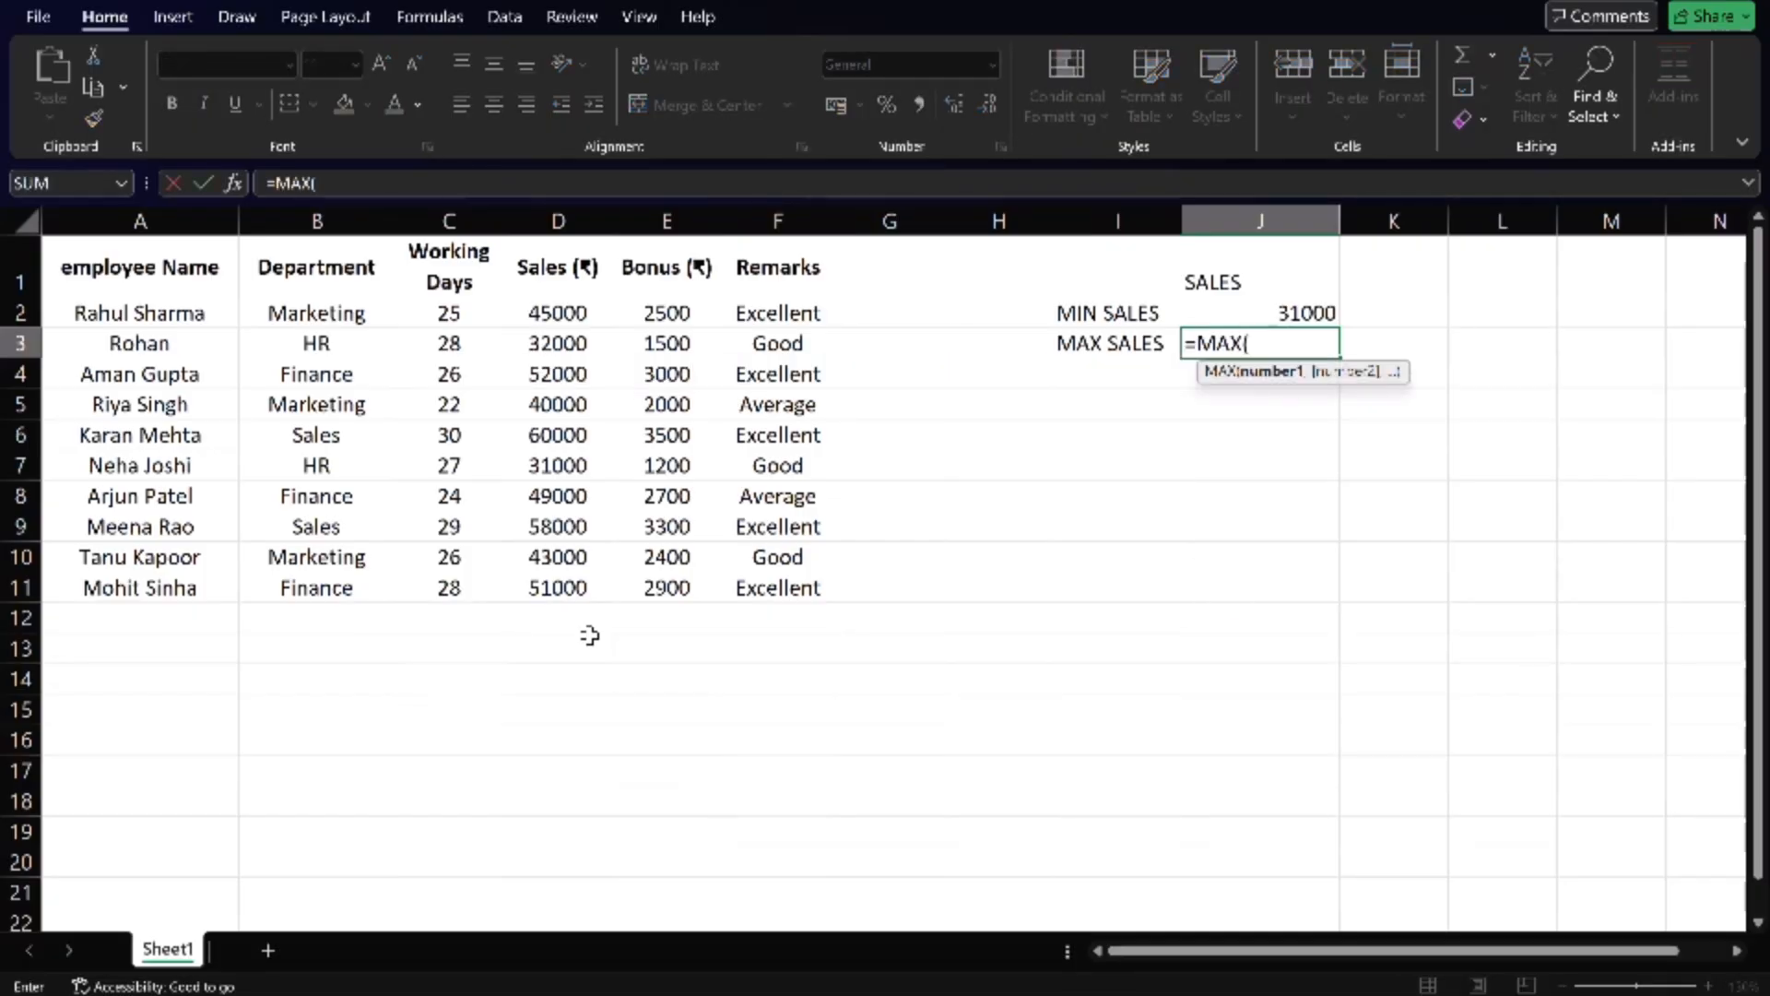
pyautogui.moveTo(535, 318); pyautogui.dragTo(547, 583)
pyautogui.press('Return')
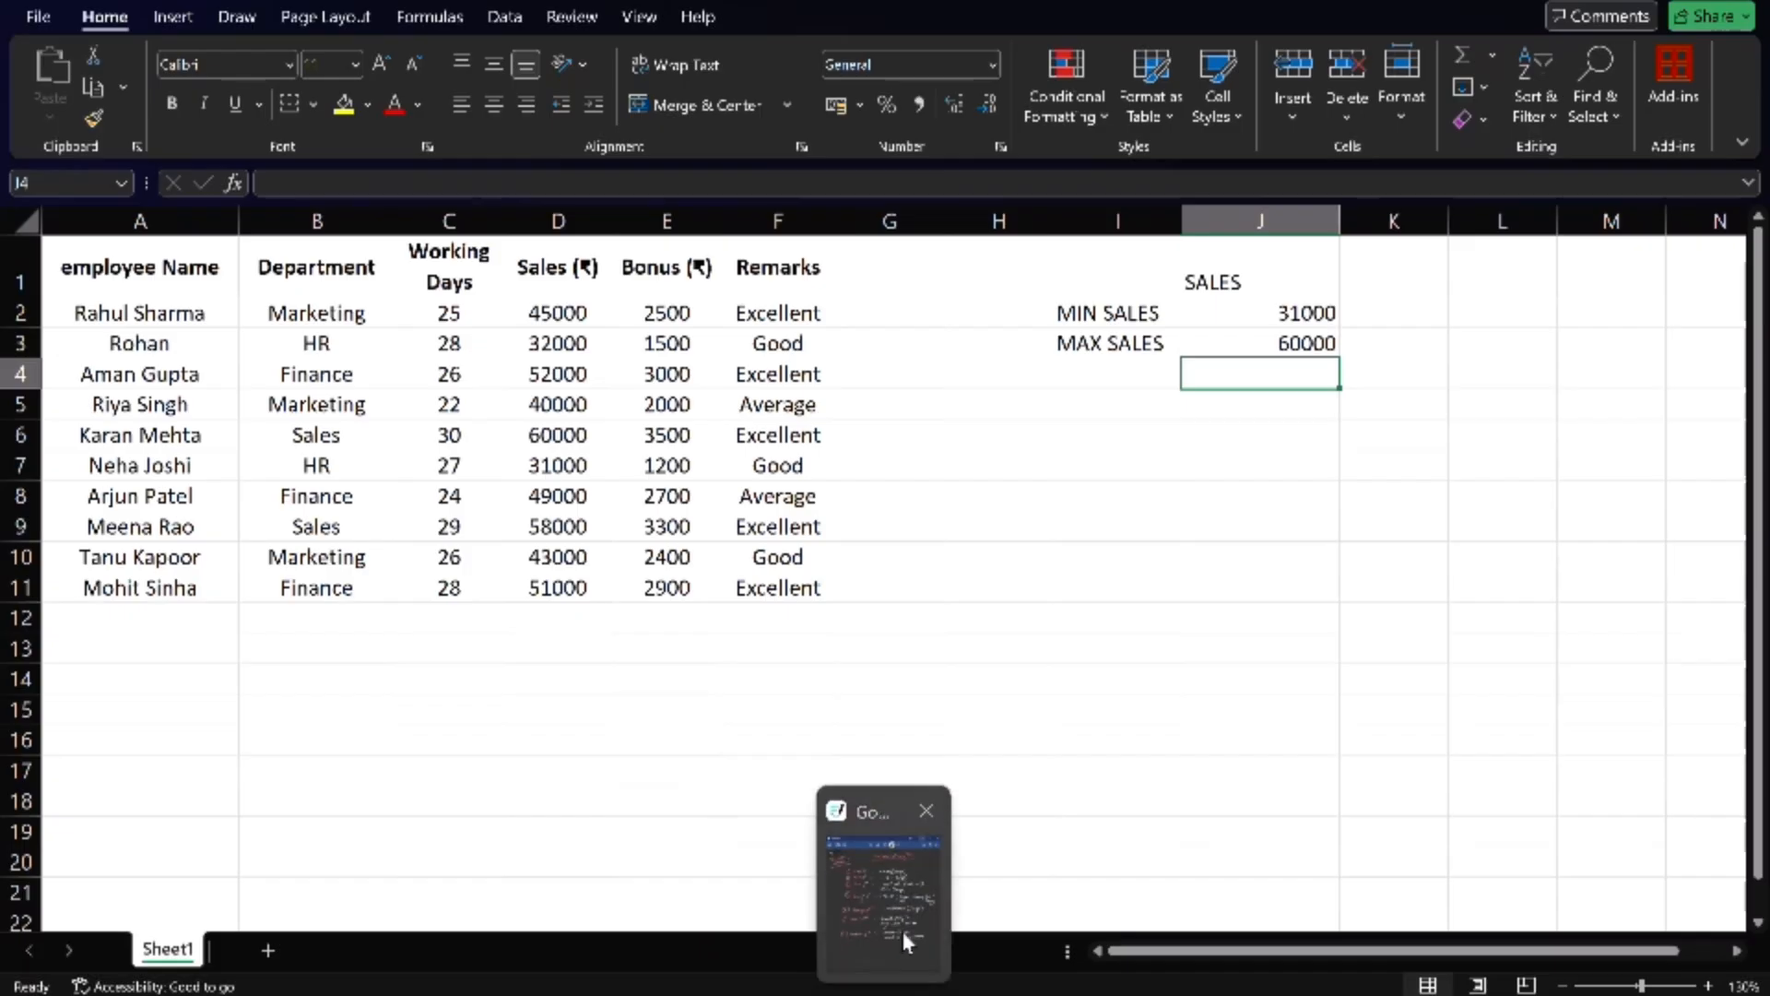
# - Switch to the handwritten notes and point out the Sum function entry with its shortcut and =SUM(Range) syntax
pyautogui.click(904, 933)
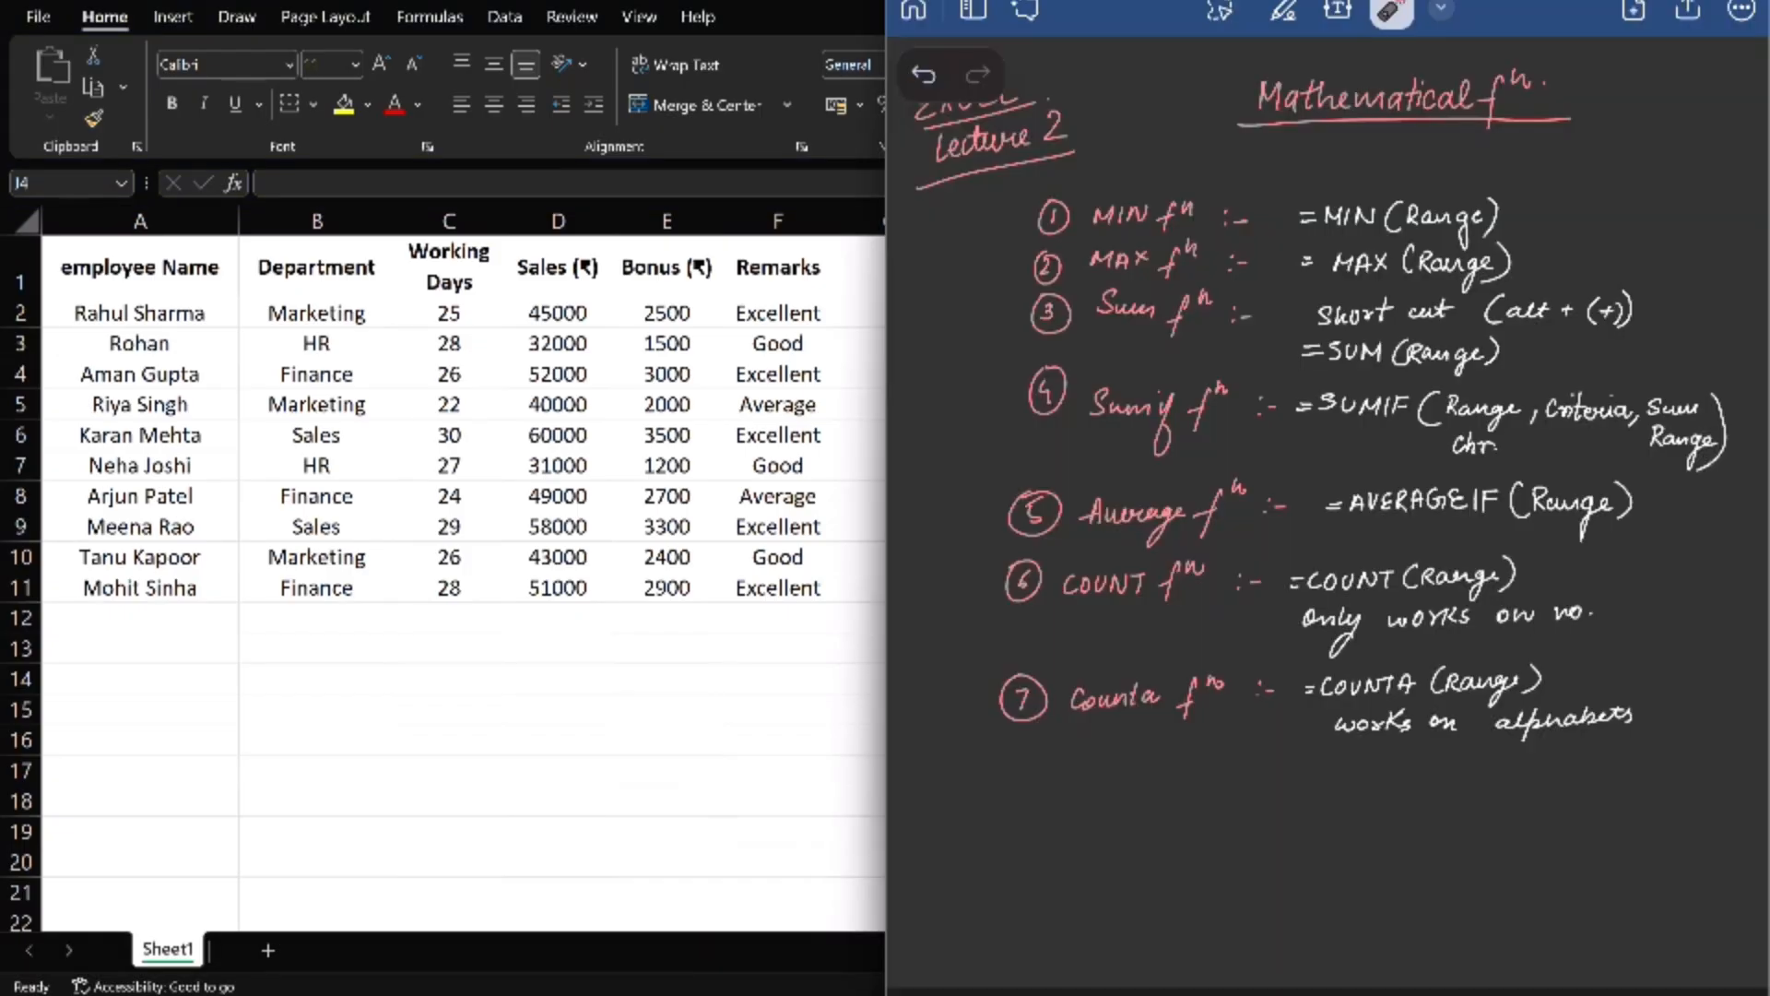
pyautogui.moveTo(1167, 345)
pyautogui.mouseDown()
pyautogui.moveTo(1212, 306)
pyautogui.moveTo(1243, 316)
pyautogui.mouseUp()
pyautogui.moveTo(1339, 333)
pyautogui.mouseDown()
pyautogui.moveTo(1657, 289)
pyautogui.moveTo(1470, 280)
pyautogui.mouseUp()
pyautogui.moveTo(1337, 330)
pyautogui.mouseDown()
pyautogui.moveTo(1457, 406)
pyautogui.moveTo(1314, 318)
pyautogui.mouseUp()
pyautogui.moveTo(1249, 349); pyautogui.dragTo(1295, 341)
# - Switch back to Excel and total the Sales column in cell D12 with AutoSum
pyautogui.hotkey('alt', 'Tab')
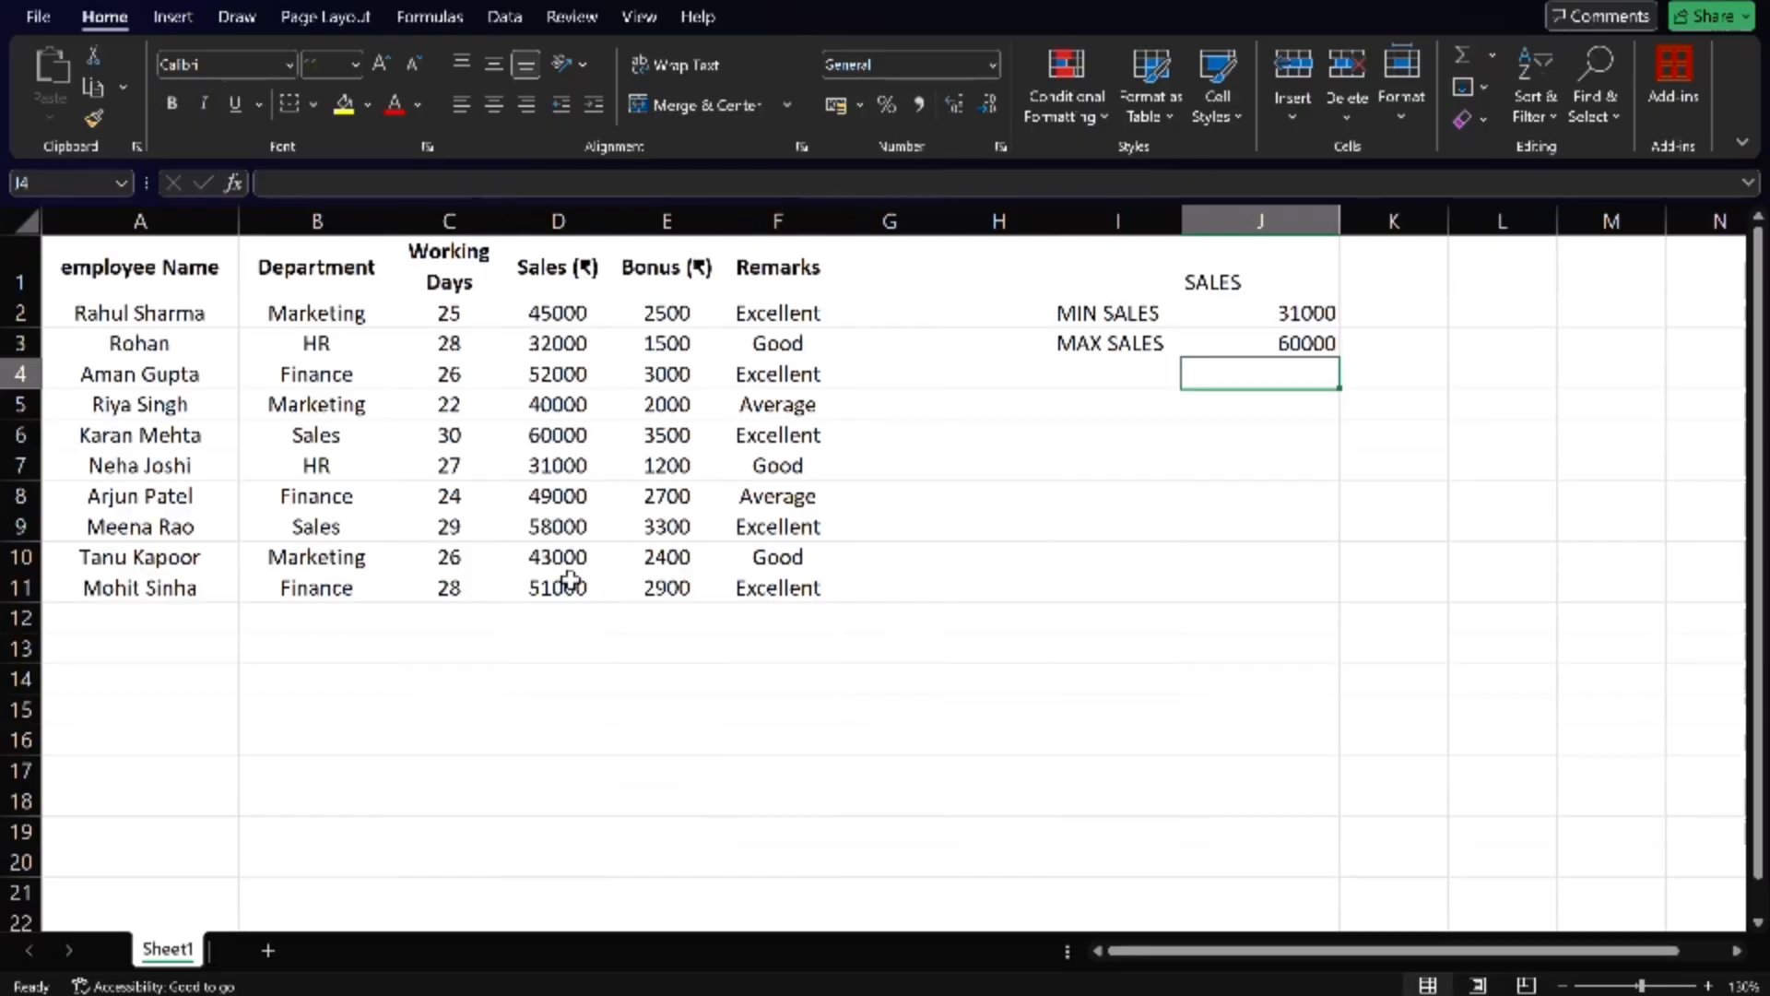
pyautogui.click(552, 620)
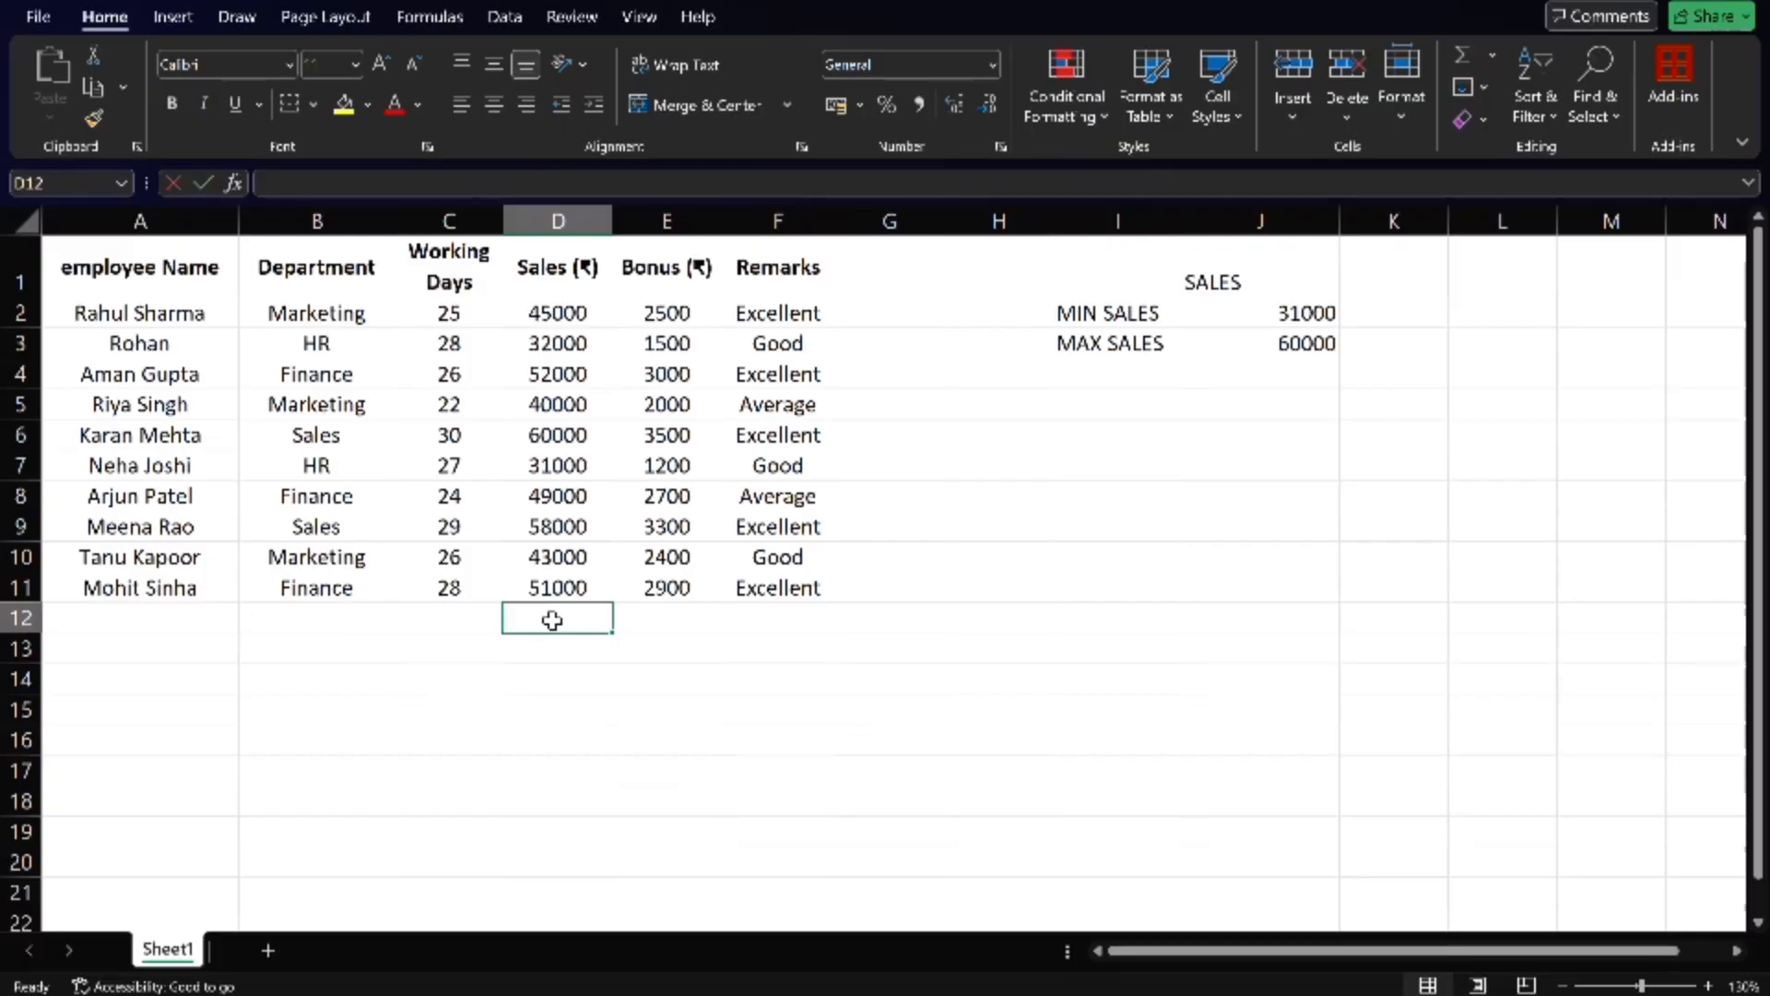
pyautogui.hotkey('alt', '=')
pyautogui.press('Return')
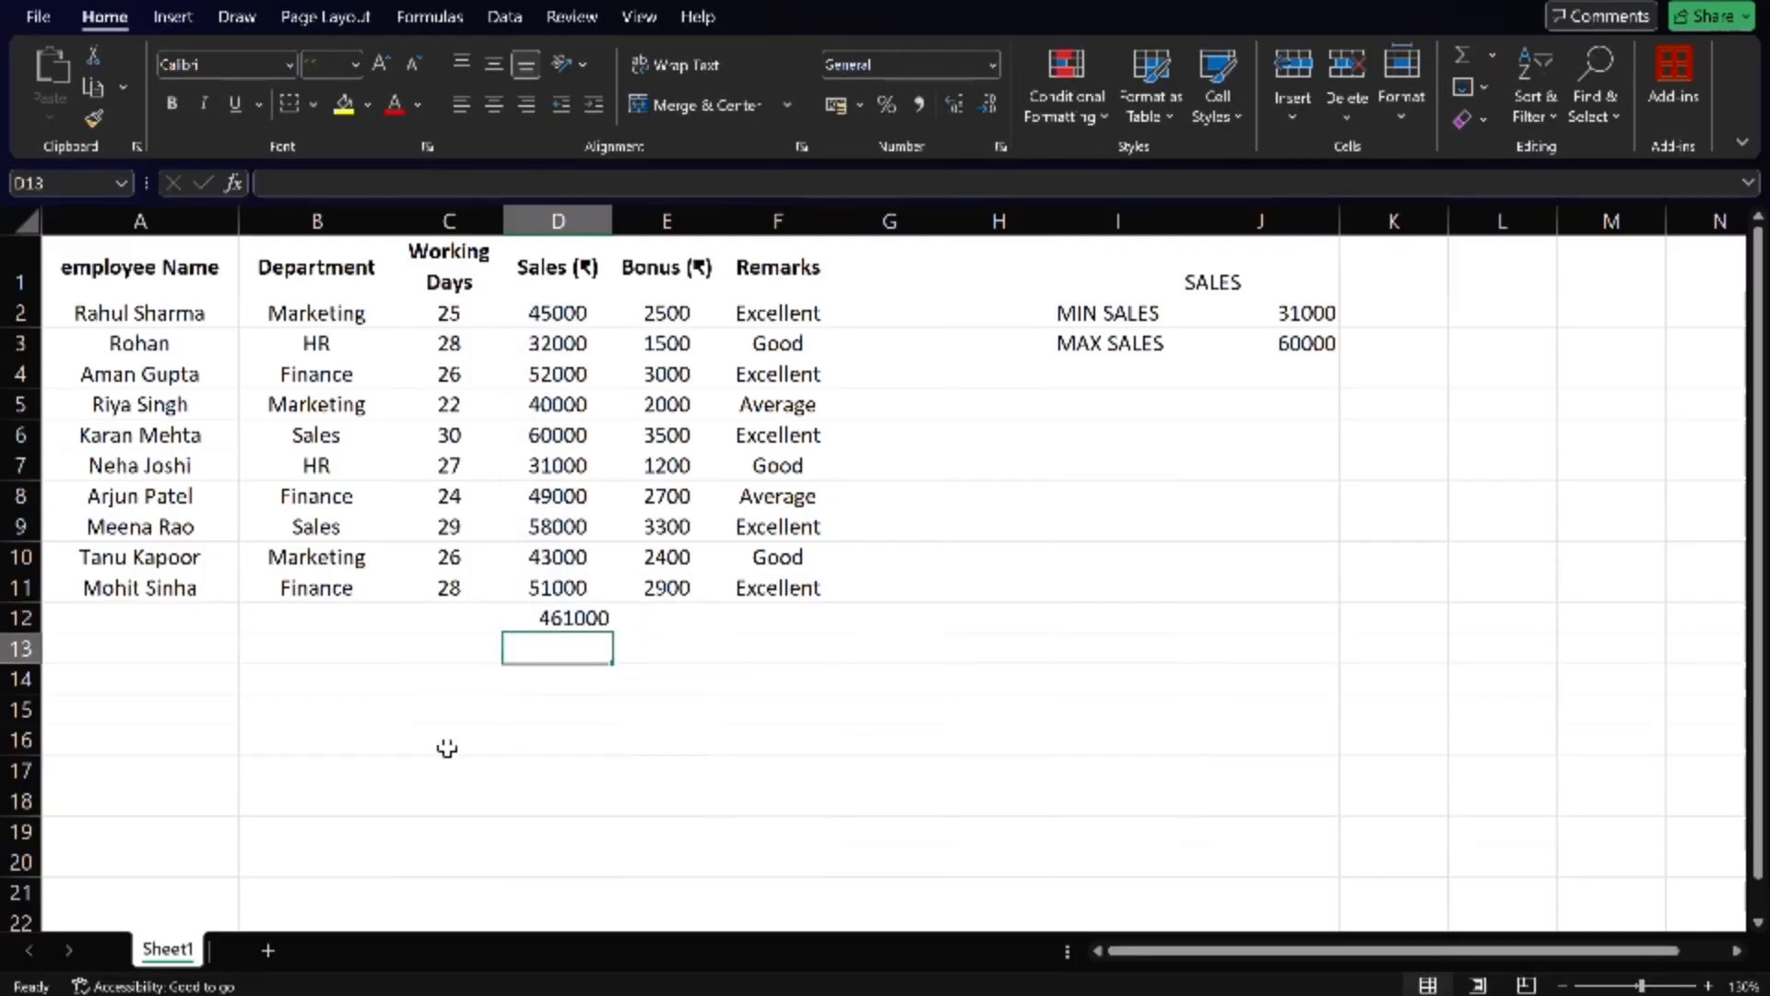
pyautogui.moveTo(648, 433); pyautogui.dragTo(655, 581)
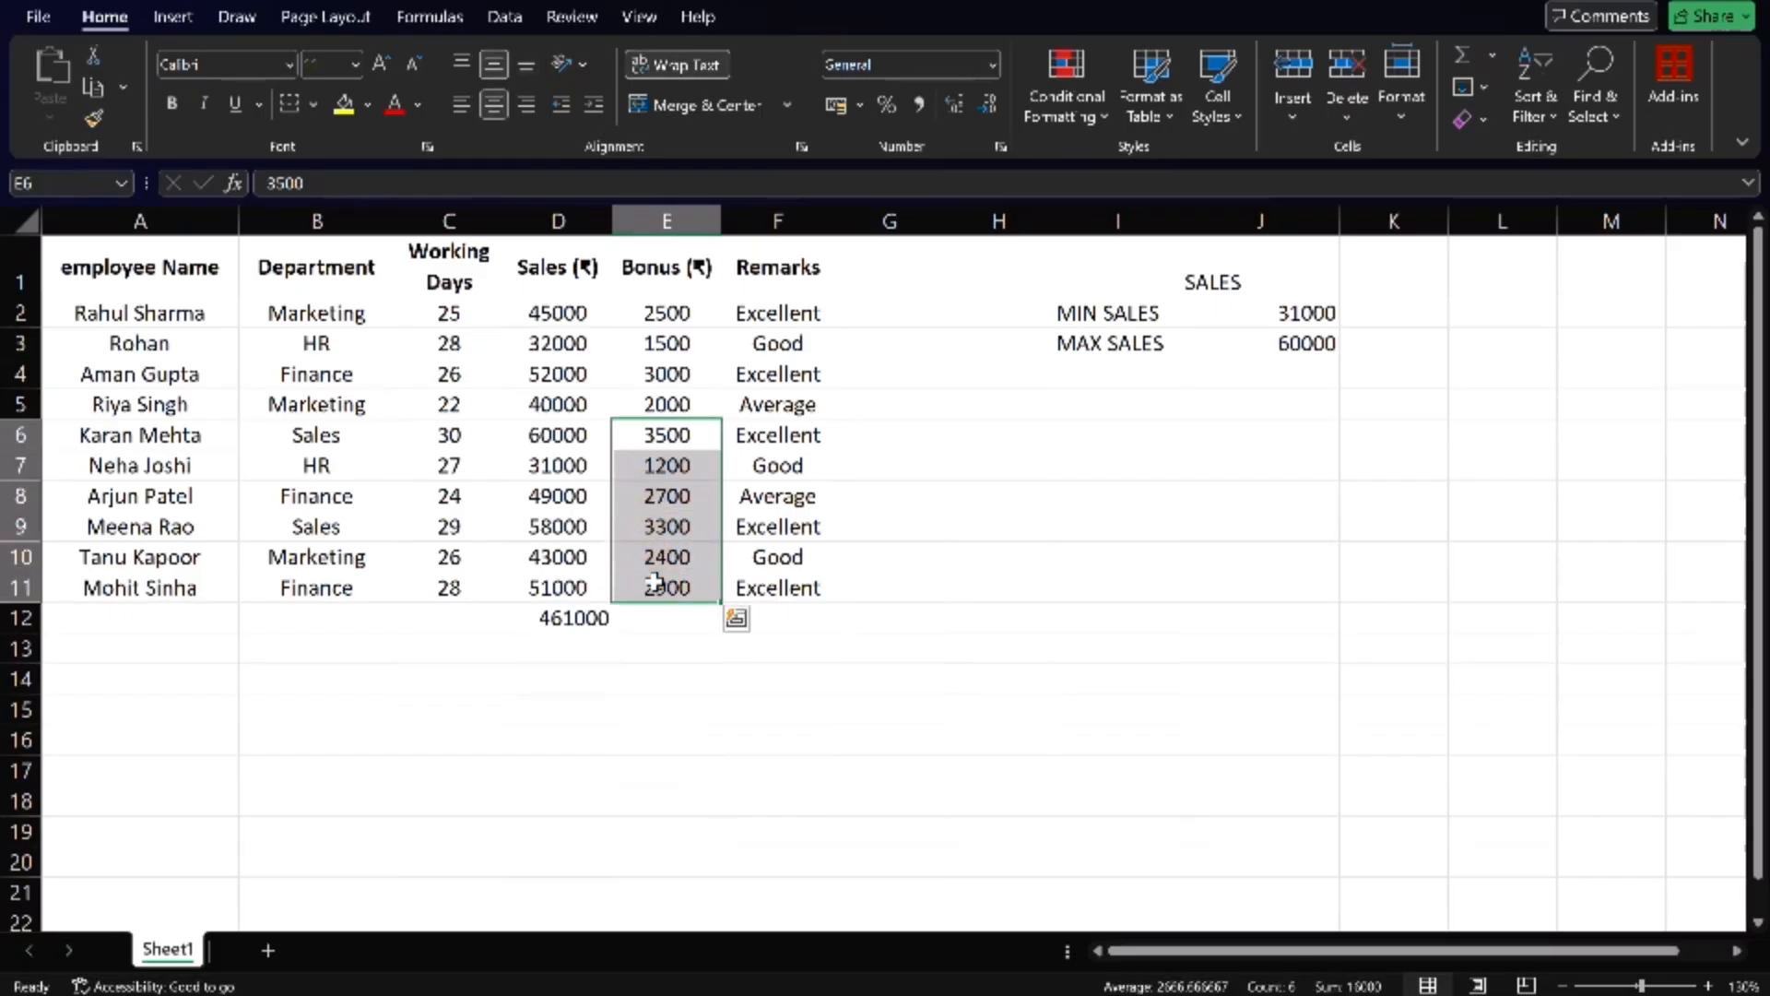
pyautogui.click(652, 616)
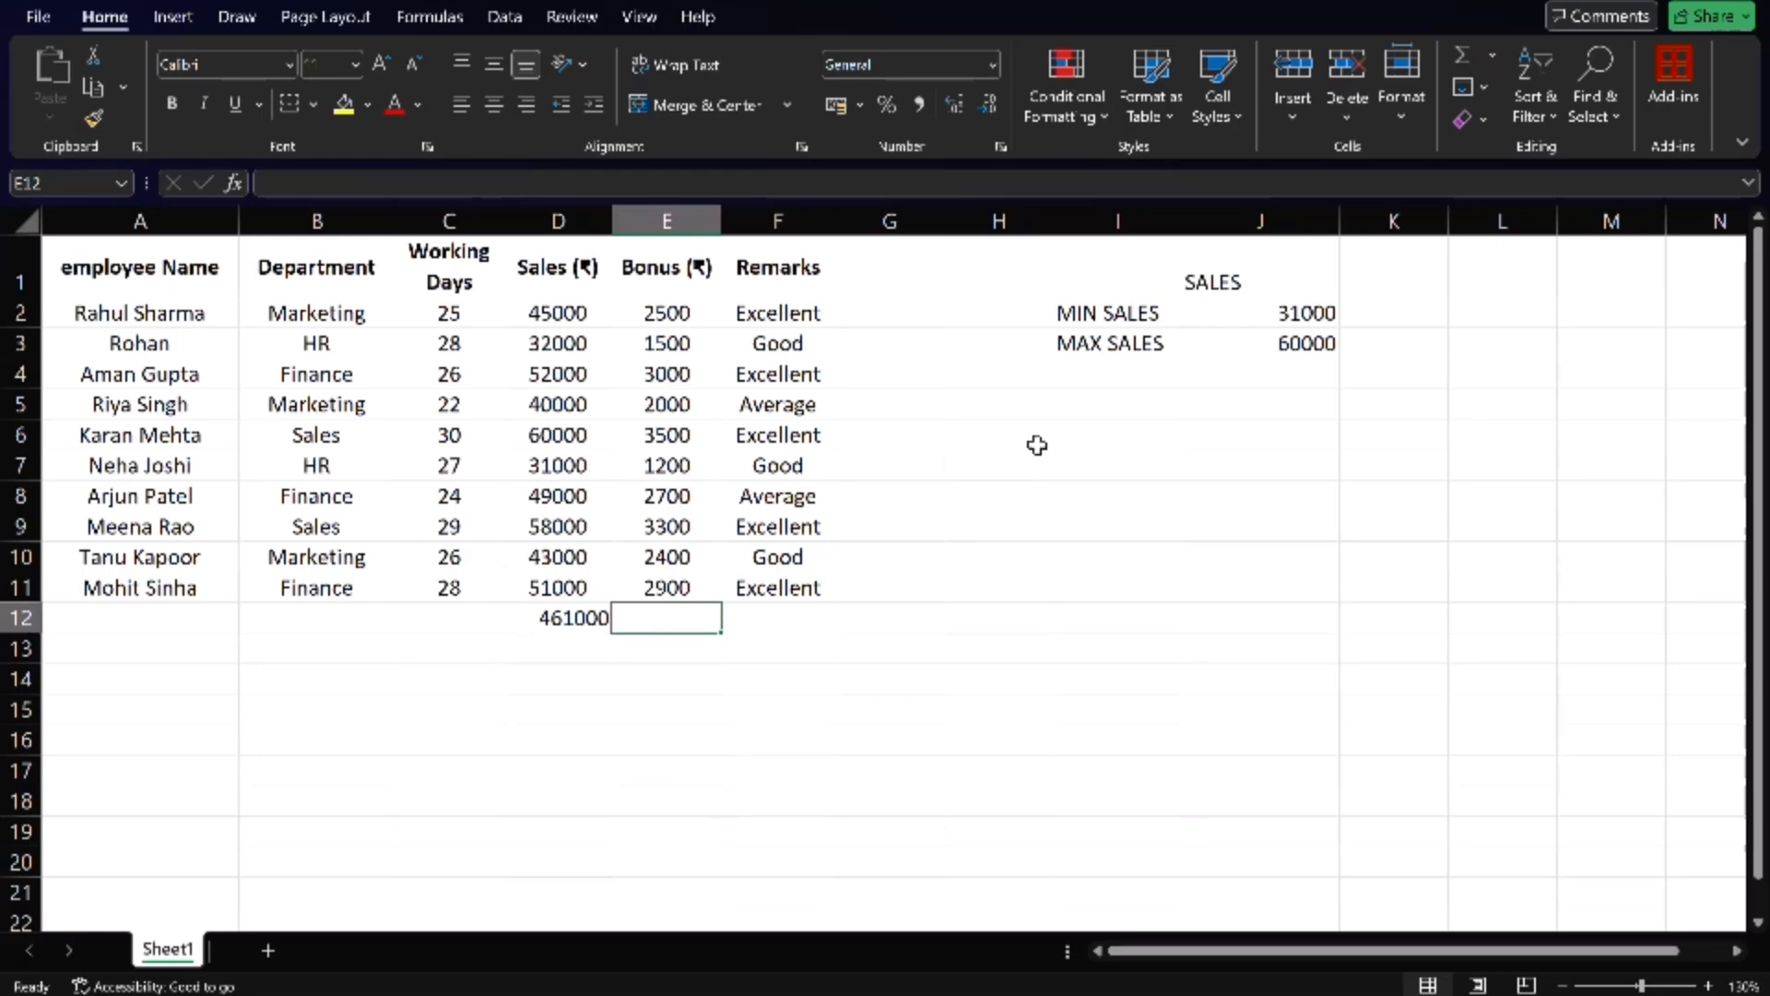
# - Enter the label TOTAL BONUS in cell I5
pyautogui.click(1079, 411)
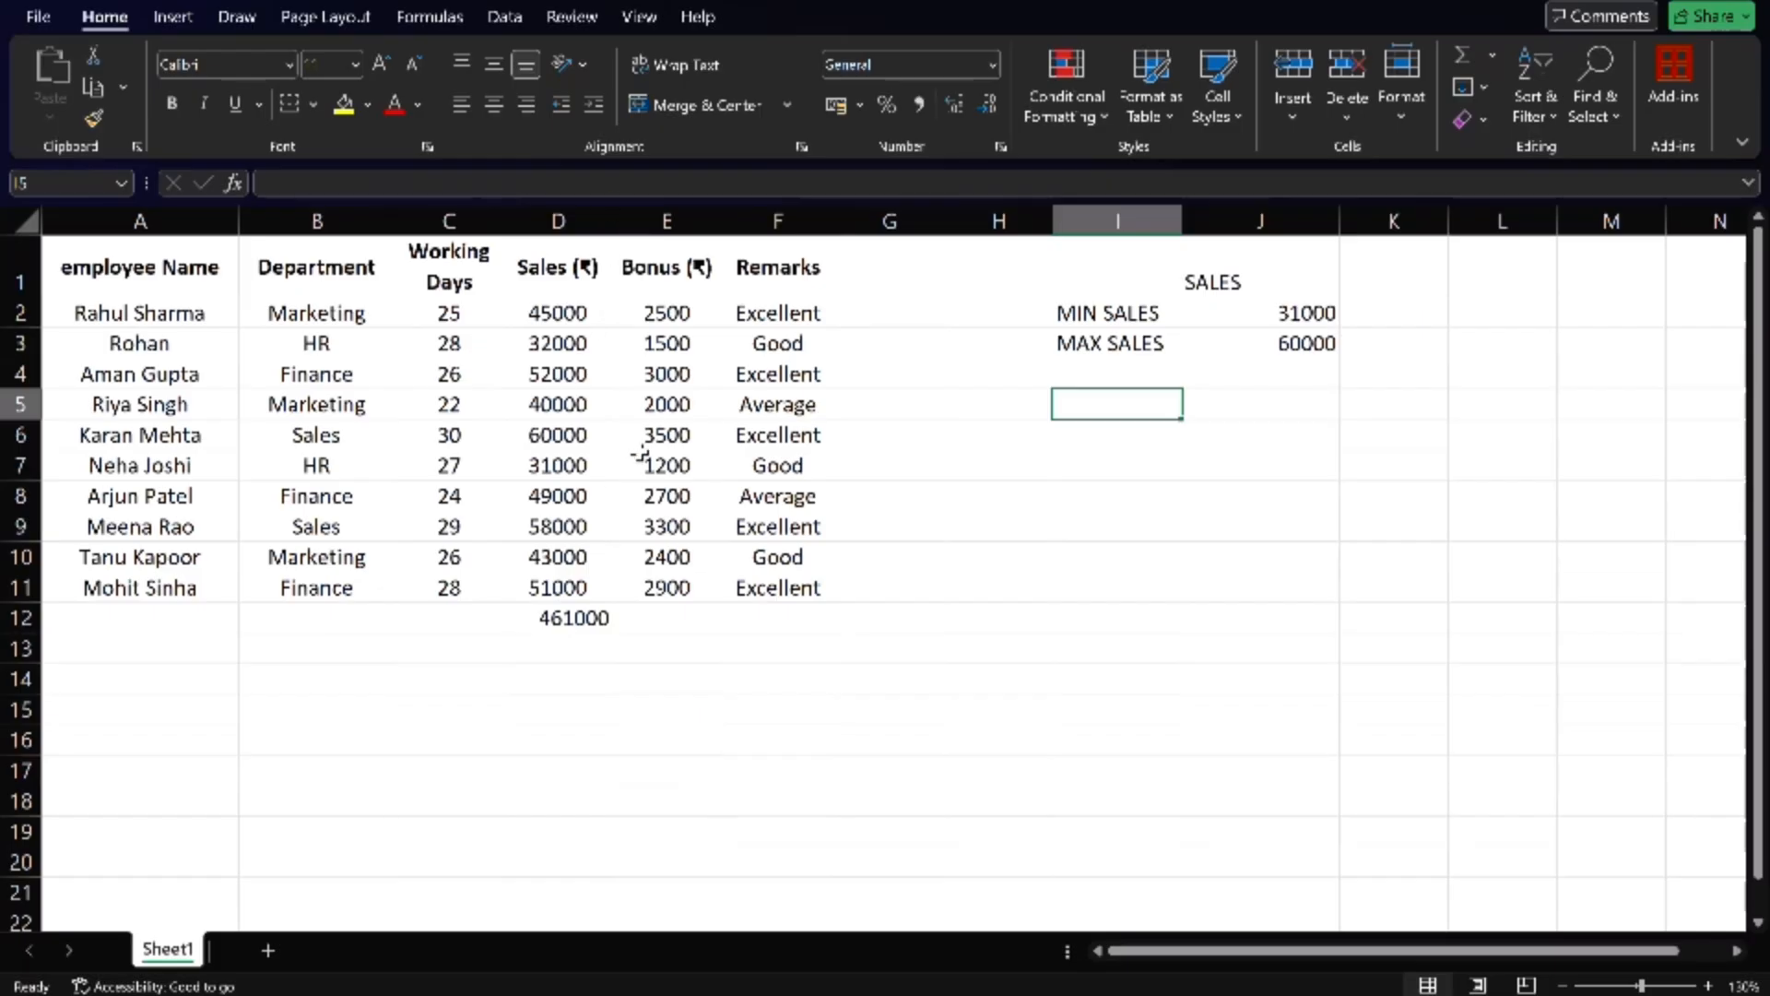
pyautogui.click(1108, 404)
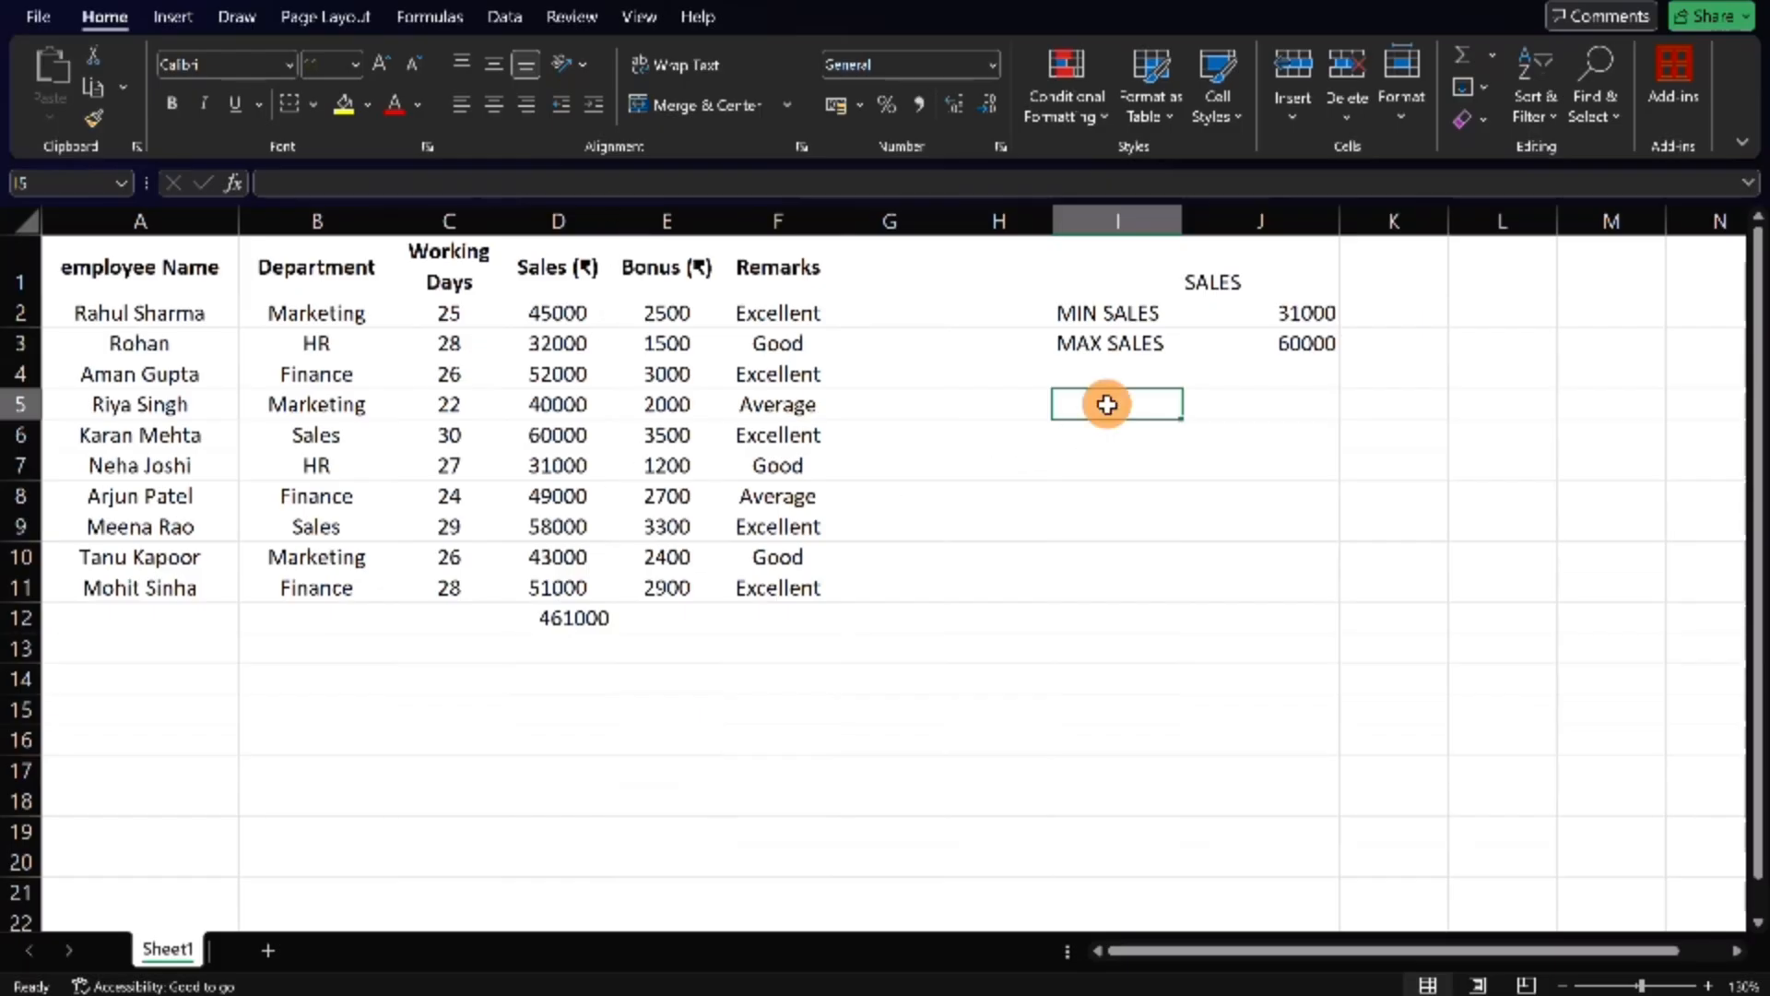
pyautogui.write('TO')
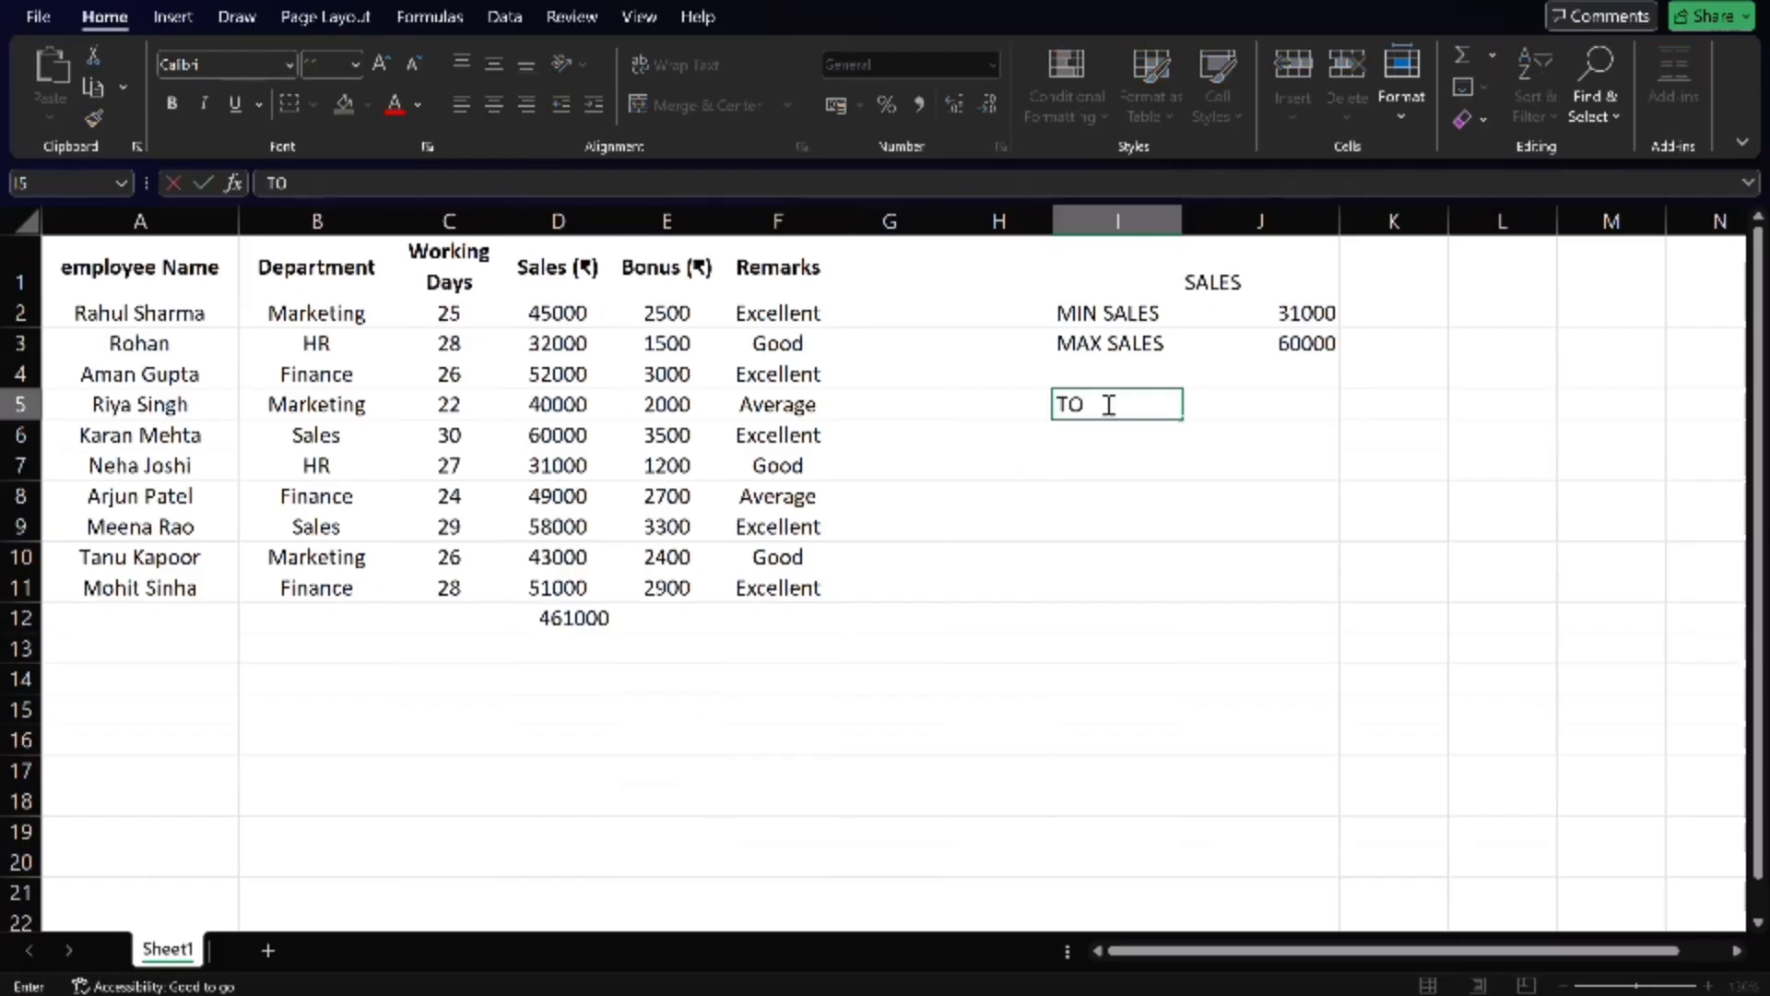
pyautogui.write('TAL BONUS')
pyautogui.press('Tab')
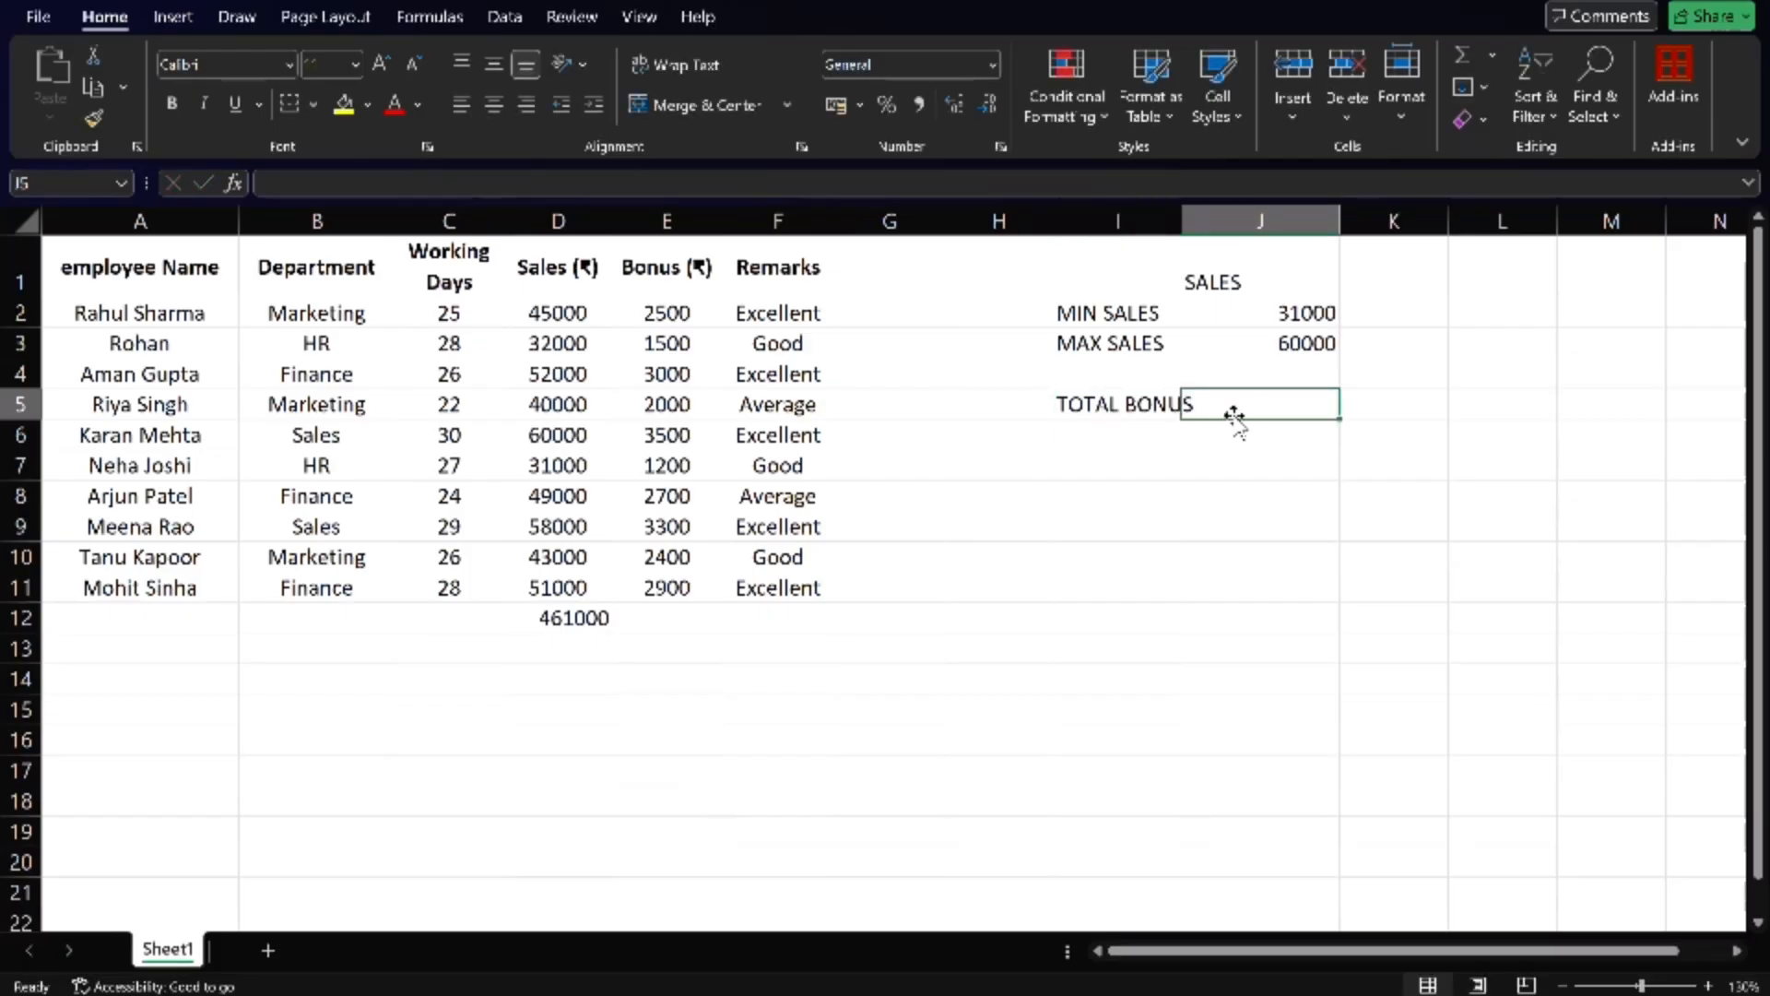
# - Calculate the total bonus in cell J5 with =SUM(E2:E11) and widen column I to fit its label
pyautogui.write('=S')
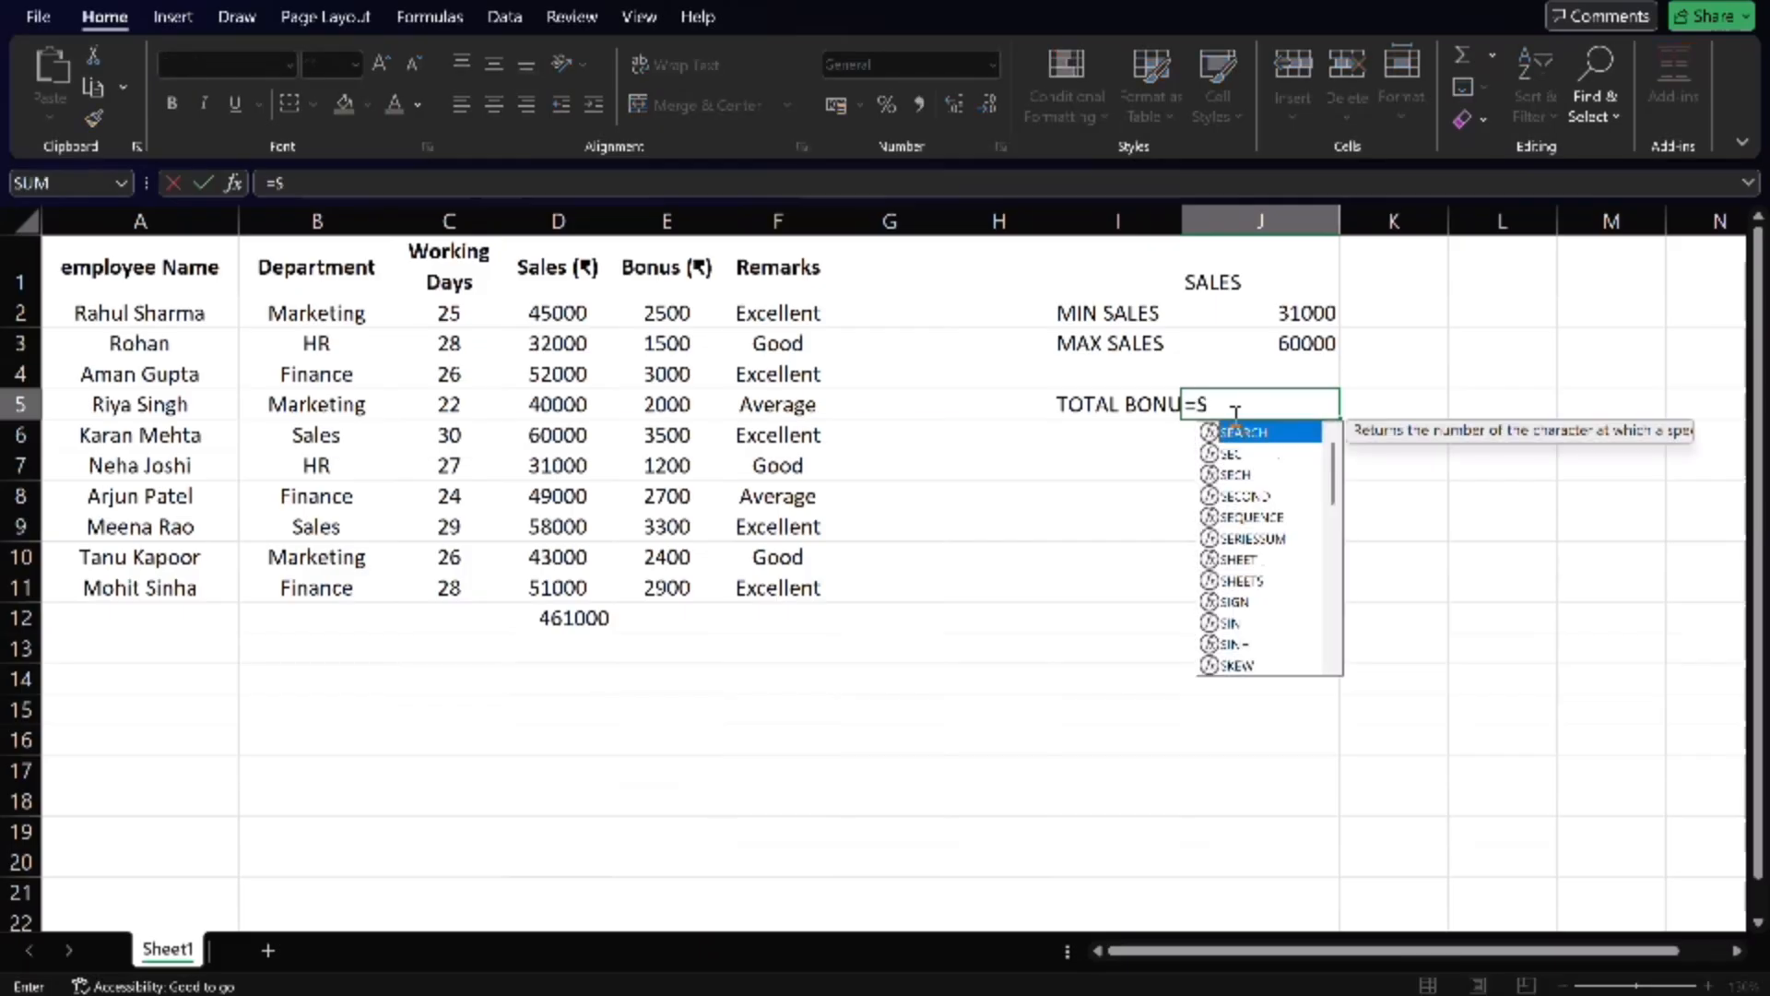
pyautogui.write('UM(')
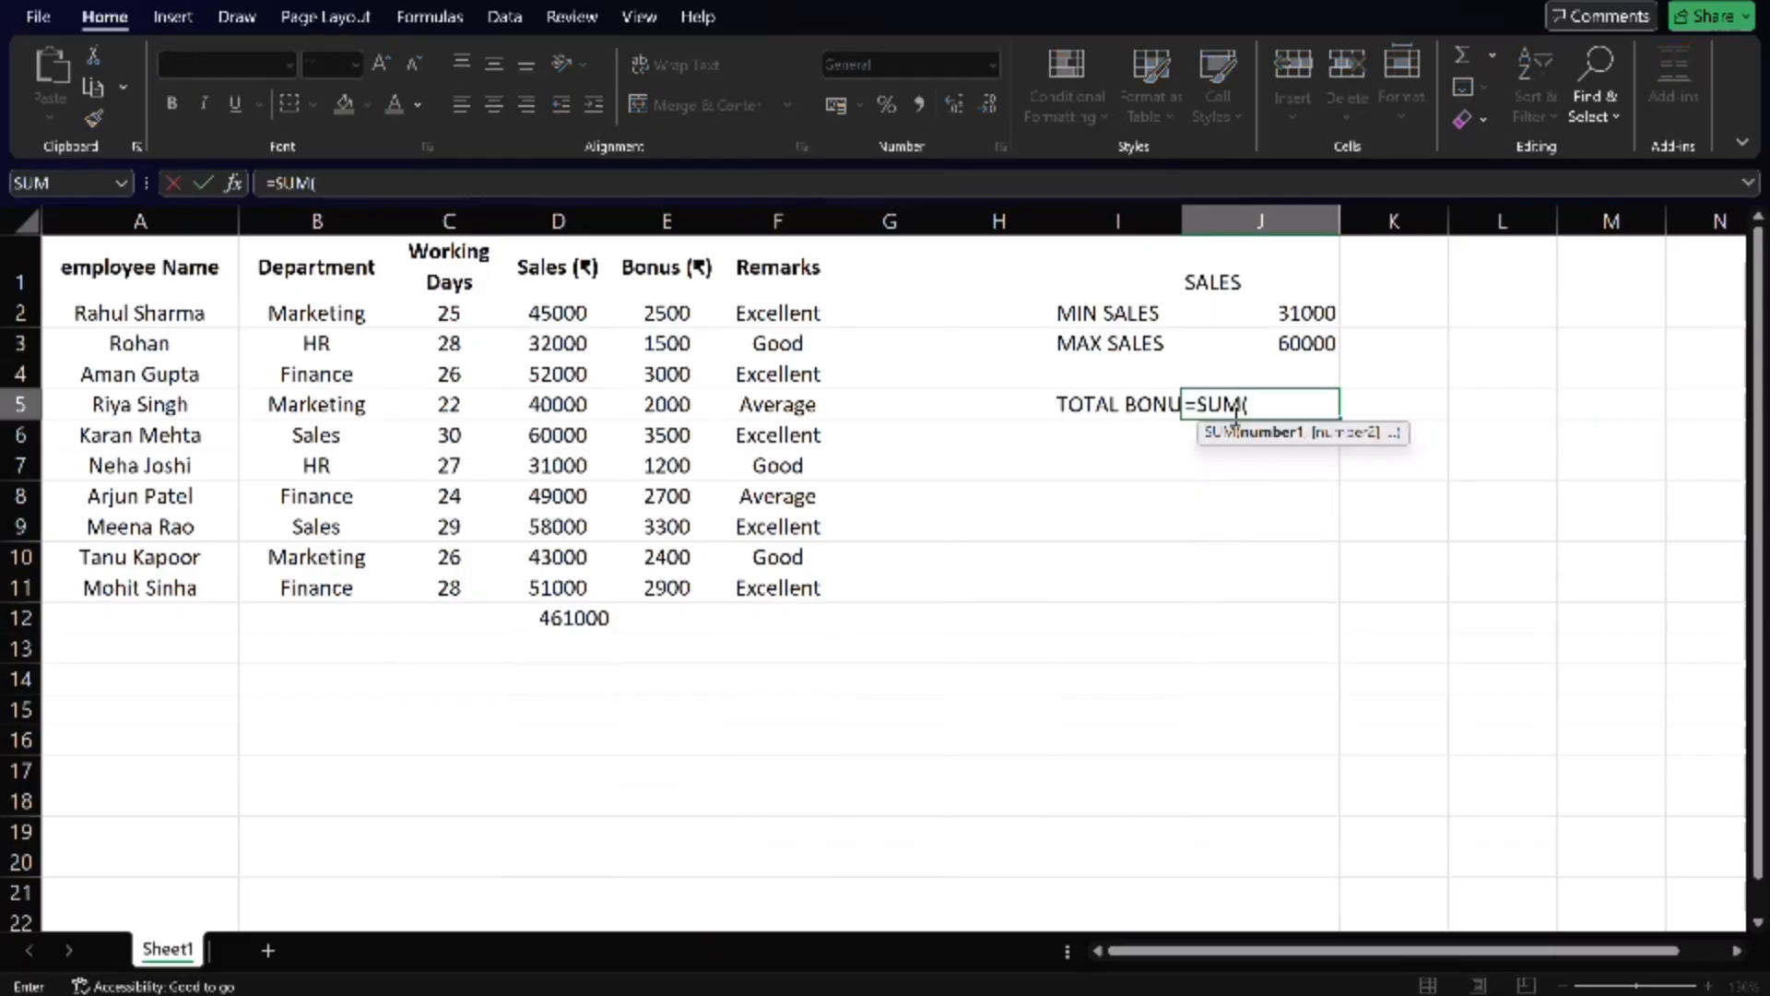
pyautogui.moveTo(618, 309); pyautogui.dragTo(653, 582)
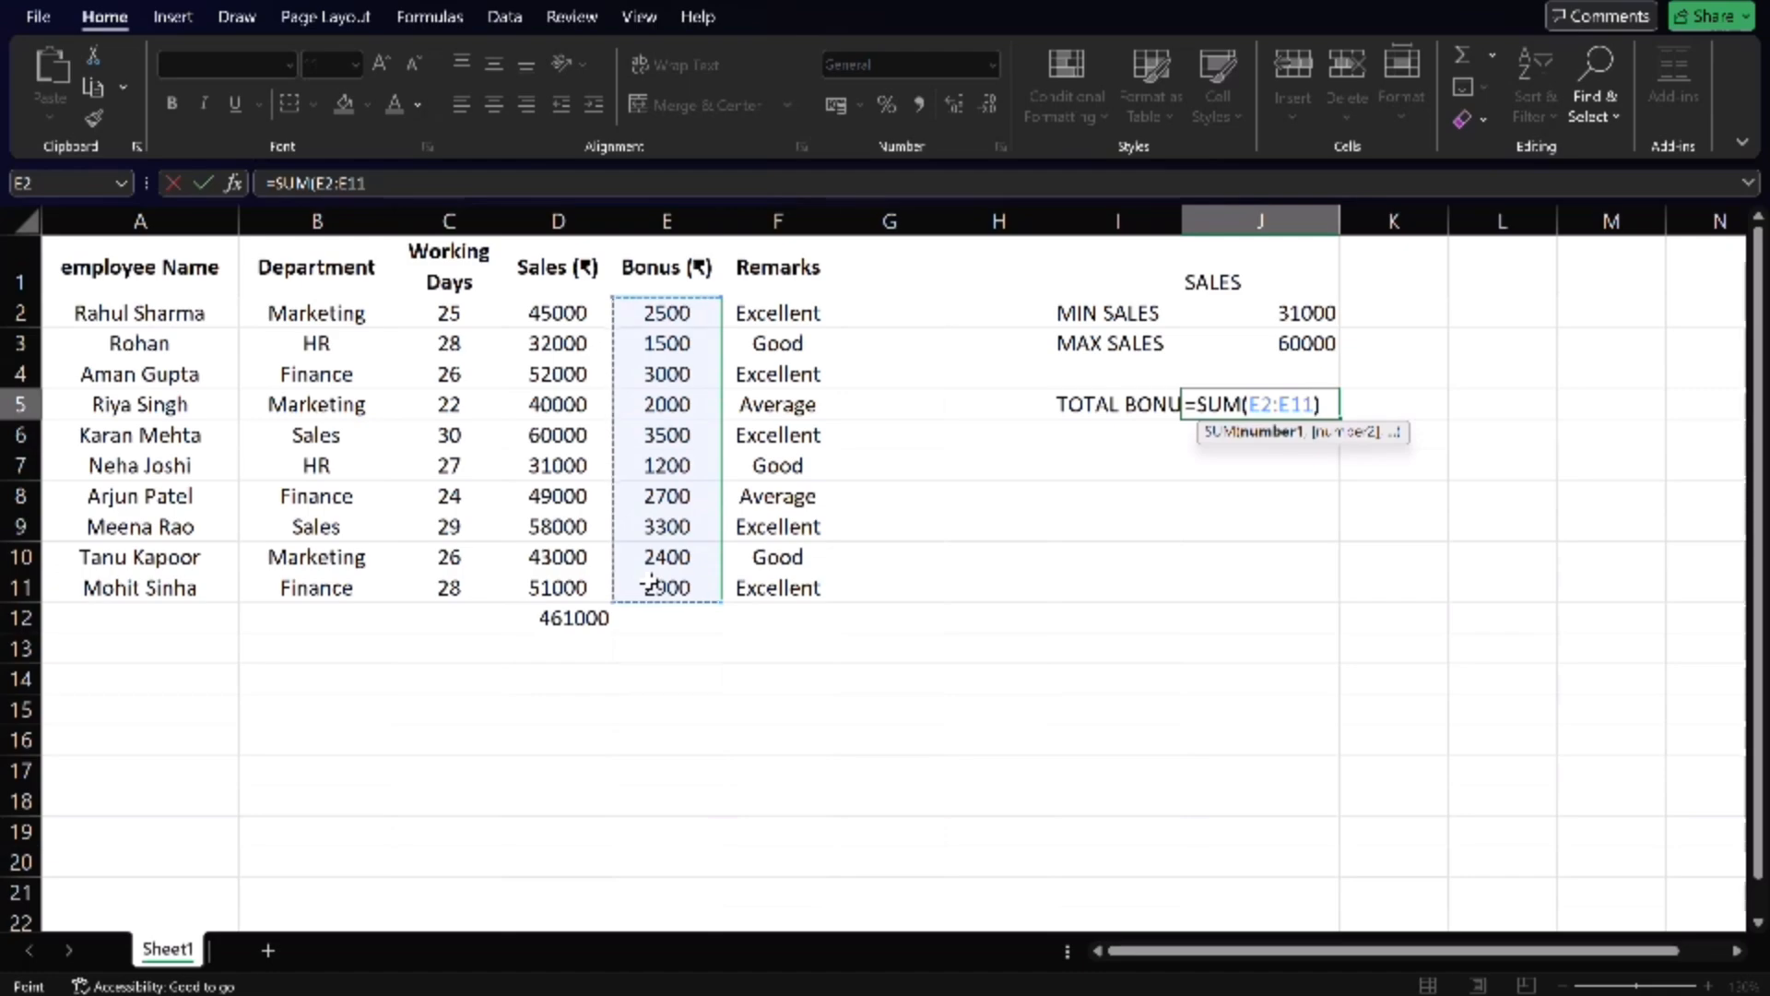
pyautogui.press('Return')
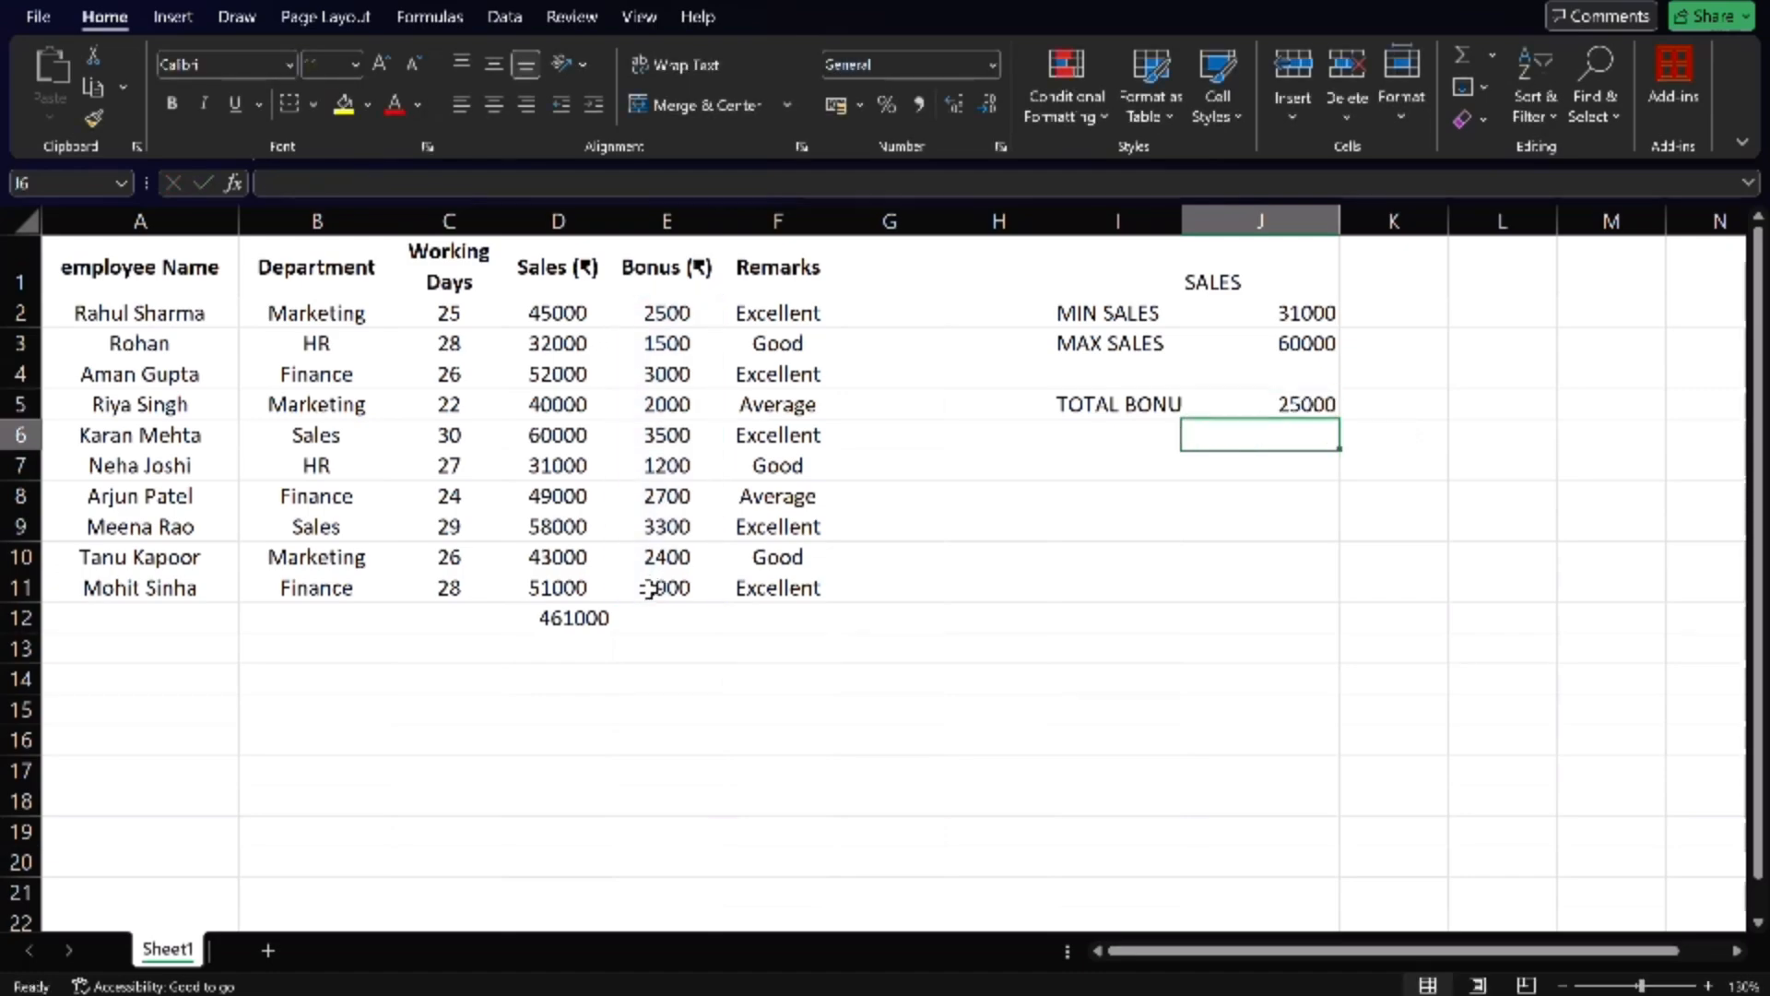
pyautogui.moveTo(1174, 221)
pyautogui.mouseDown()
pyautogui.moveTo(1230, 211)
pyautogui.moveTo(1194, 219)
pyautogui.mouseUp()
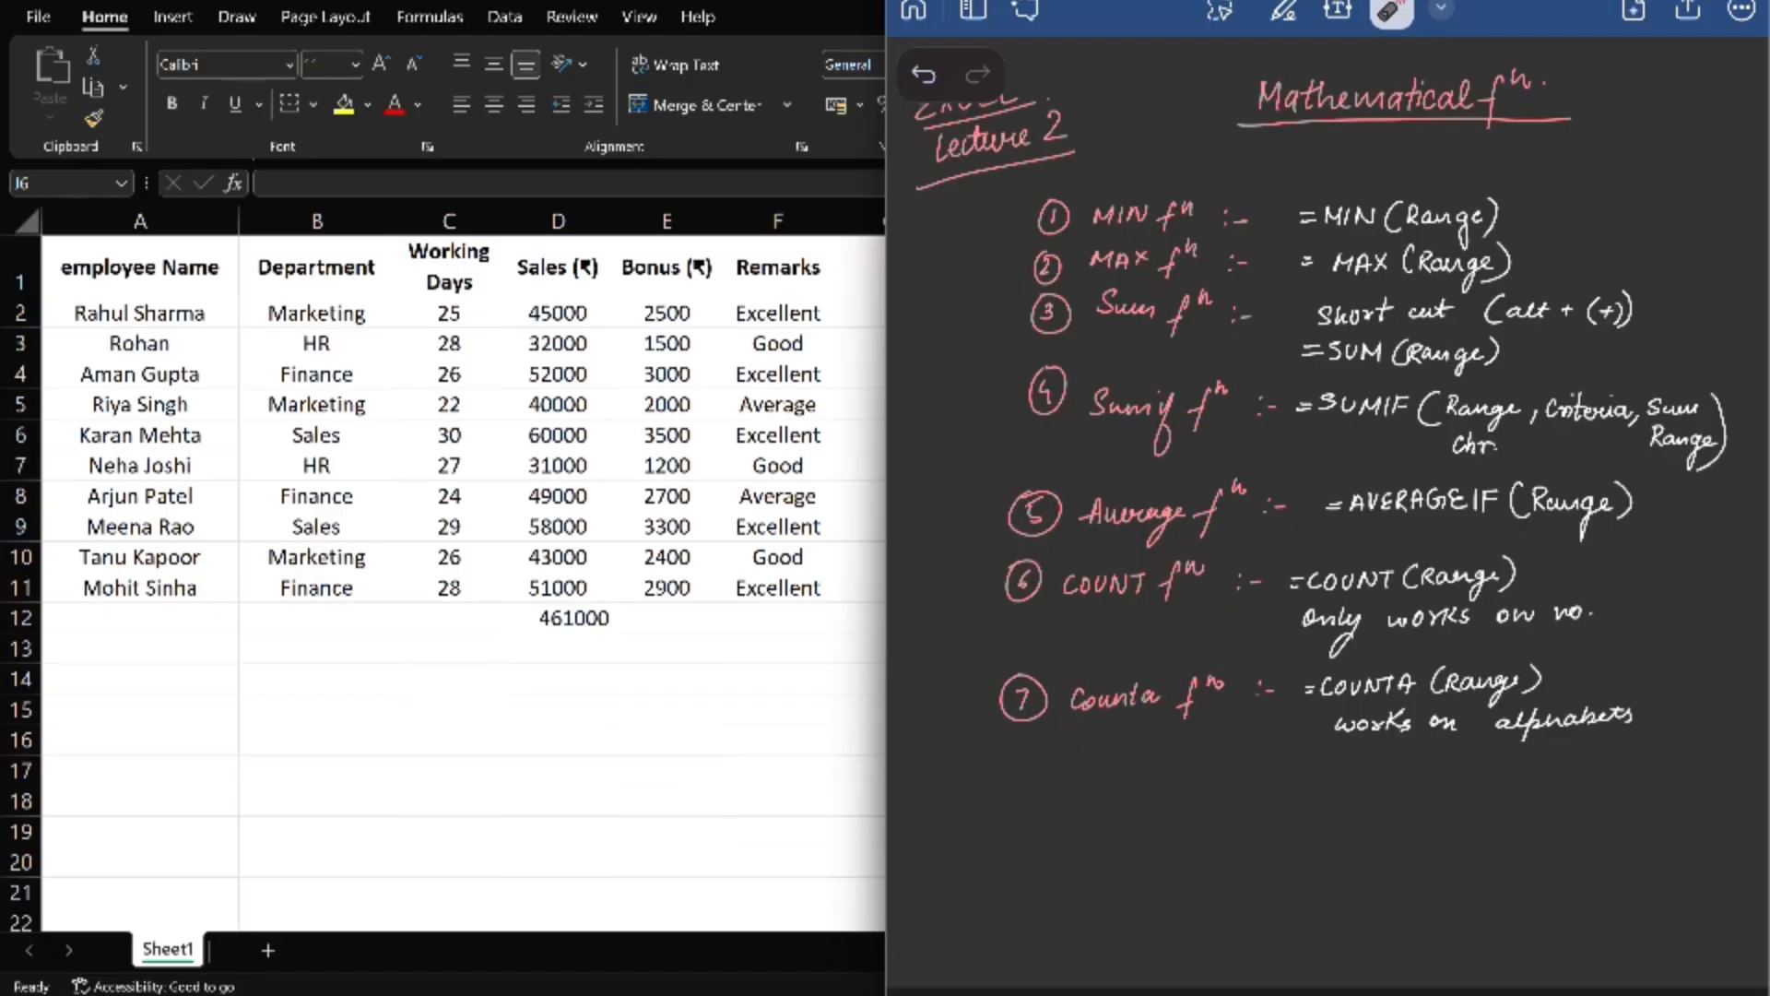
# - Point out the Sumif function entry, its number and the SUMIF keyword of its syntax in the handwritten notes
pyautogui.moveTo(1208, 372)
pyautogui.mouseDown()
pyautogui.moveTo(1109, 358)
pyautogui.moveTo(1189, 356)
pyautogui.mouseUp()
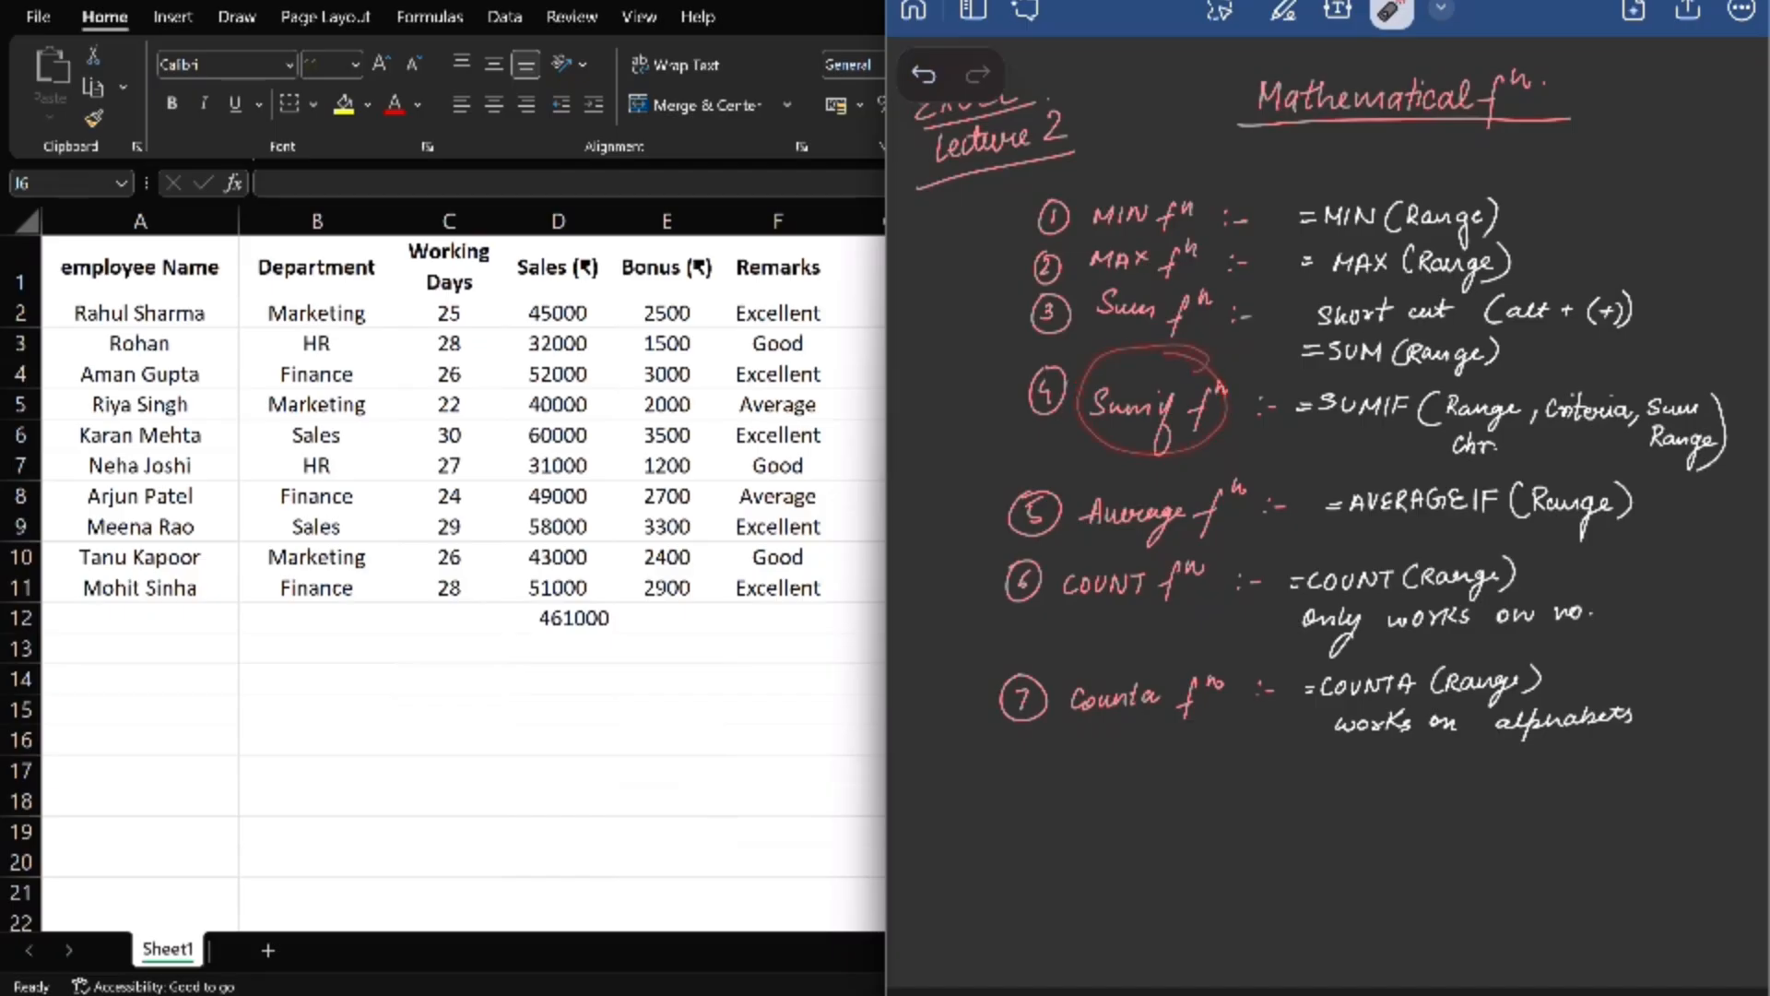
pyautogui.moveTo(940, 424); pyautogui.dragTo(1011, 387)
pyautogui.moveTo(1002, 404); pyautogui.dragTo(968, 426)
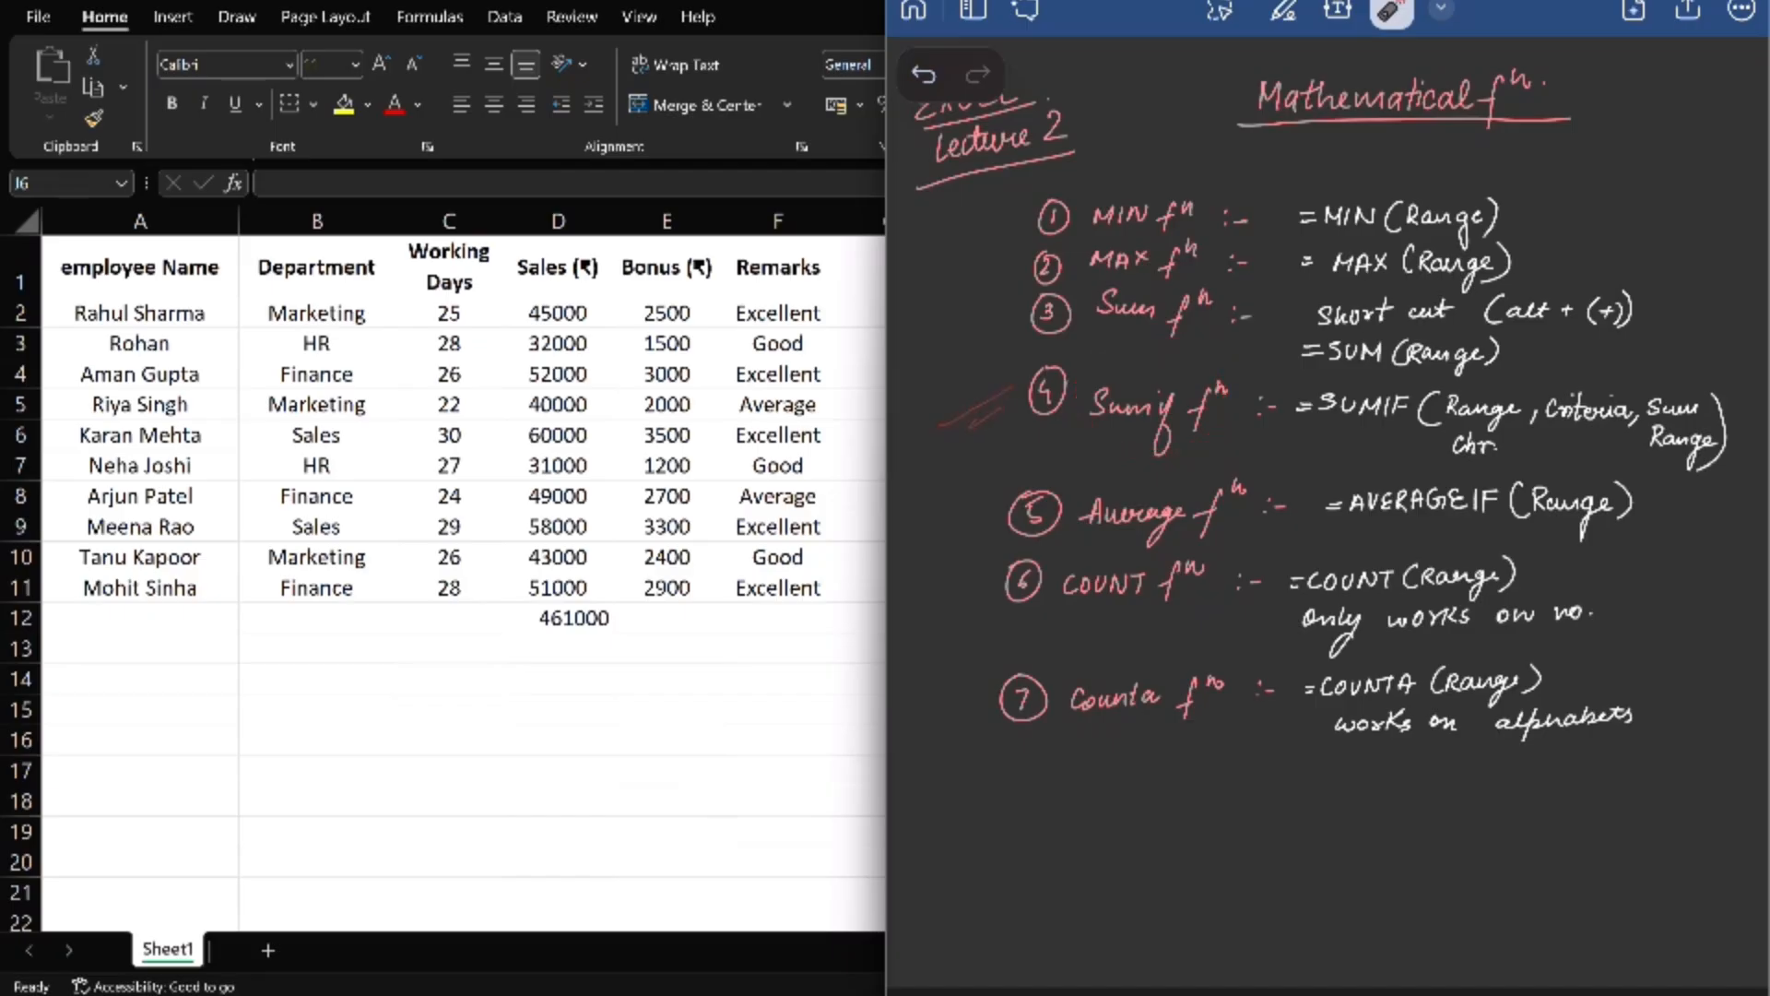
pyautogui.moveTo(1310, 420)
pyautogui.mouseDown()
pyautogui.moveTo(1344, 373)
pyautogui.moveTo(1313, 433)
pyautogui.mouseUp()
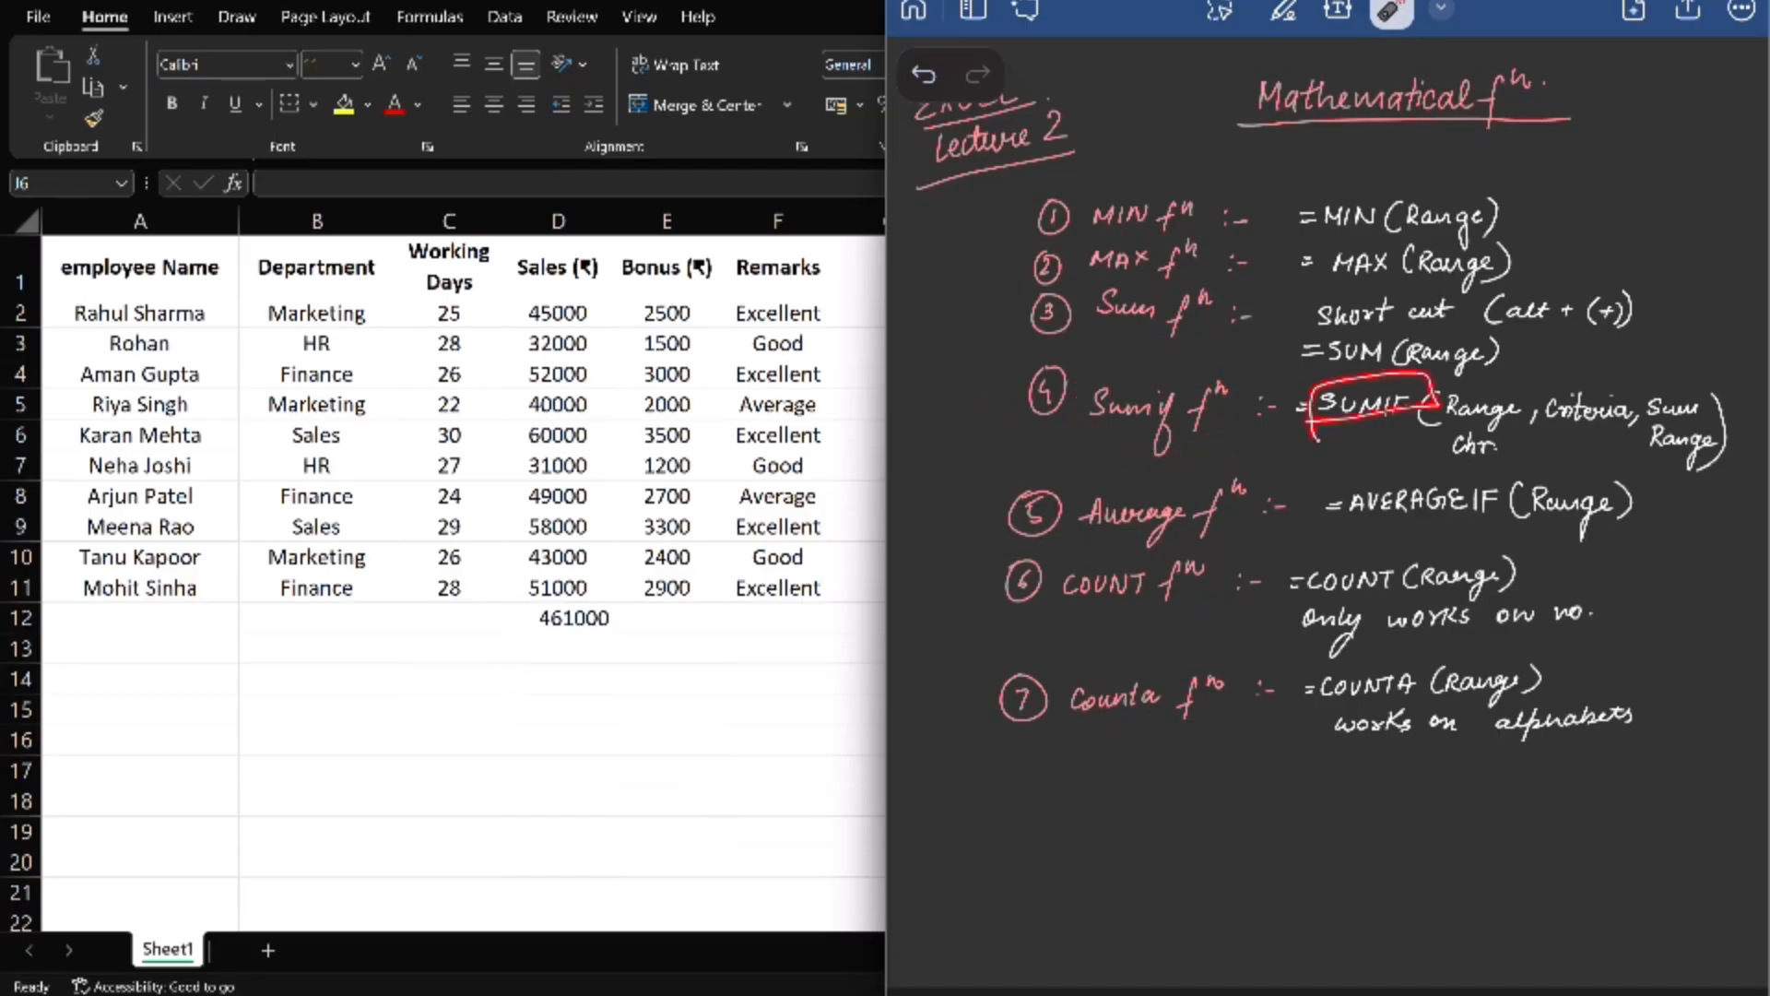
# - Switch back to Excel and enter the heading TOTAL SALES in cell J7
pyautogui.hotkey('alt', 'Tab')
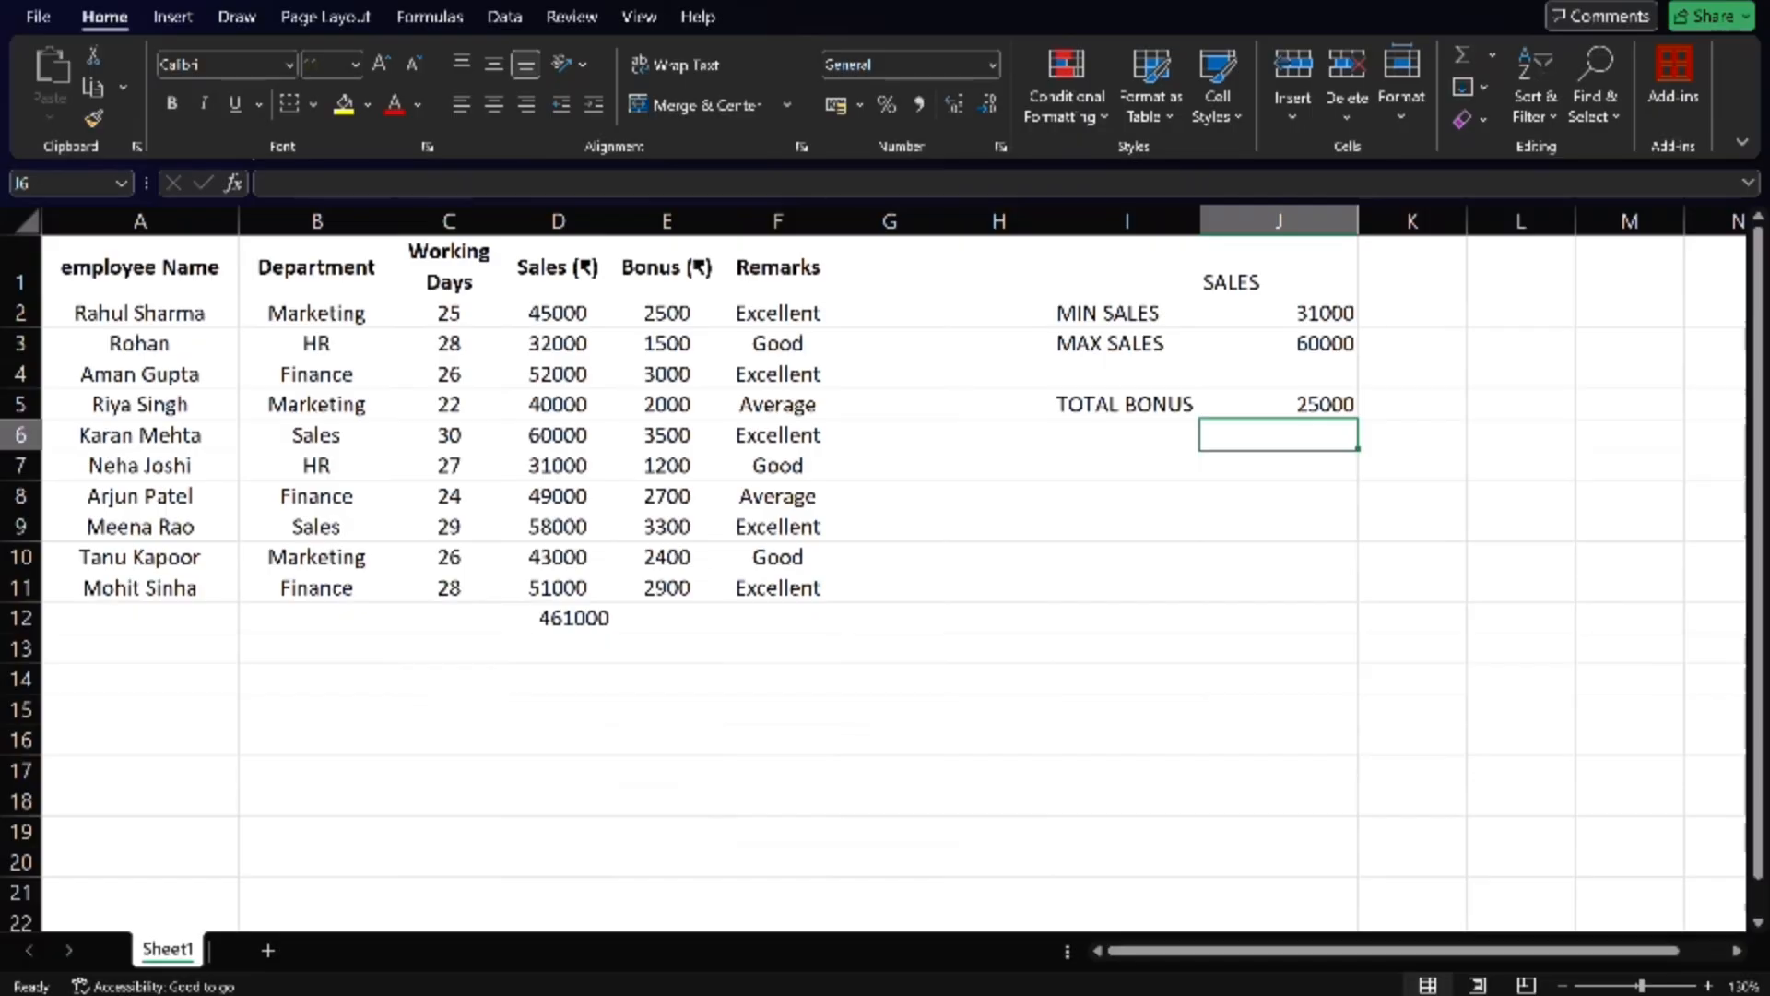
pyautogui.click(1138, 447)
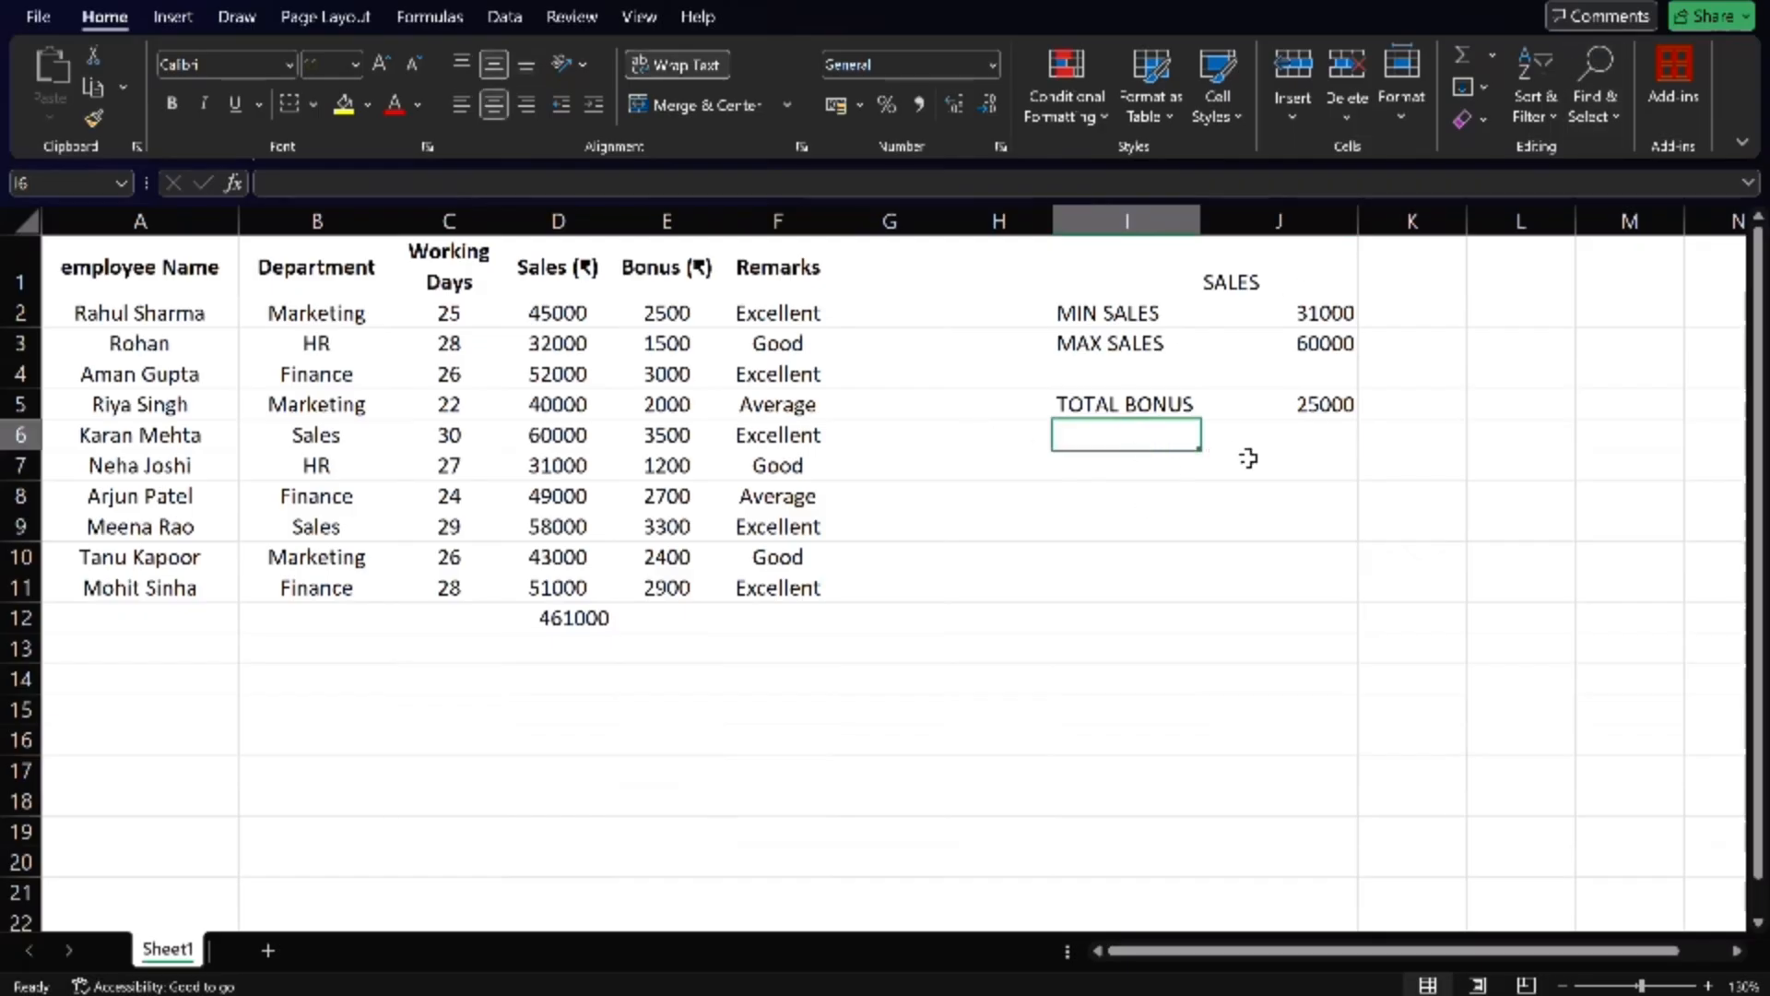
pyautogui.click(1287, 445)
pyautogui.click(1251, 474)
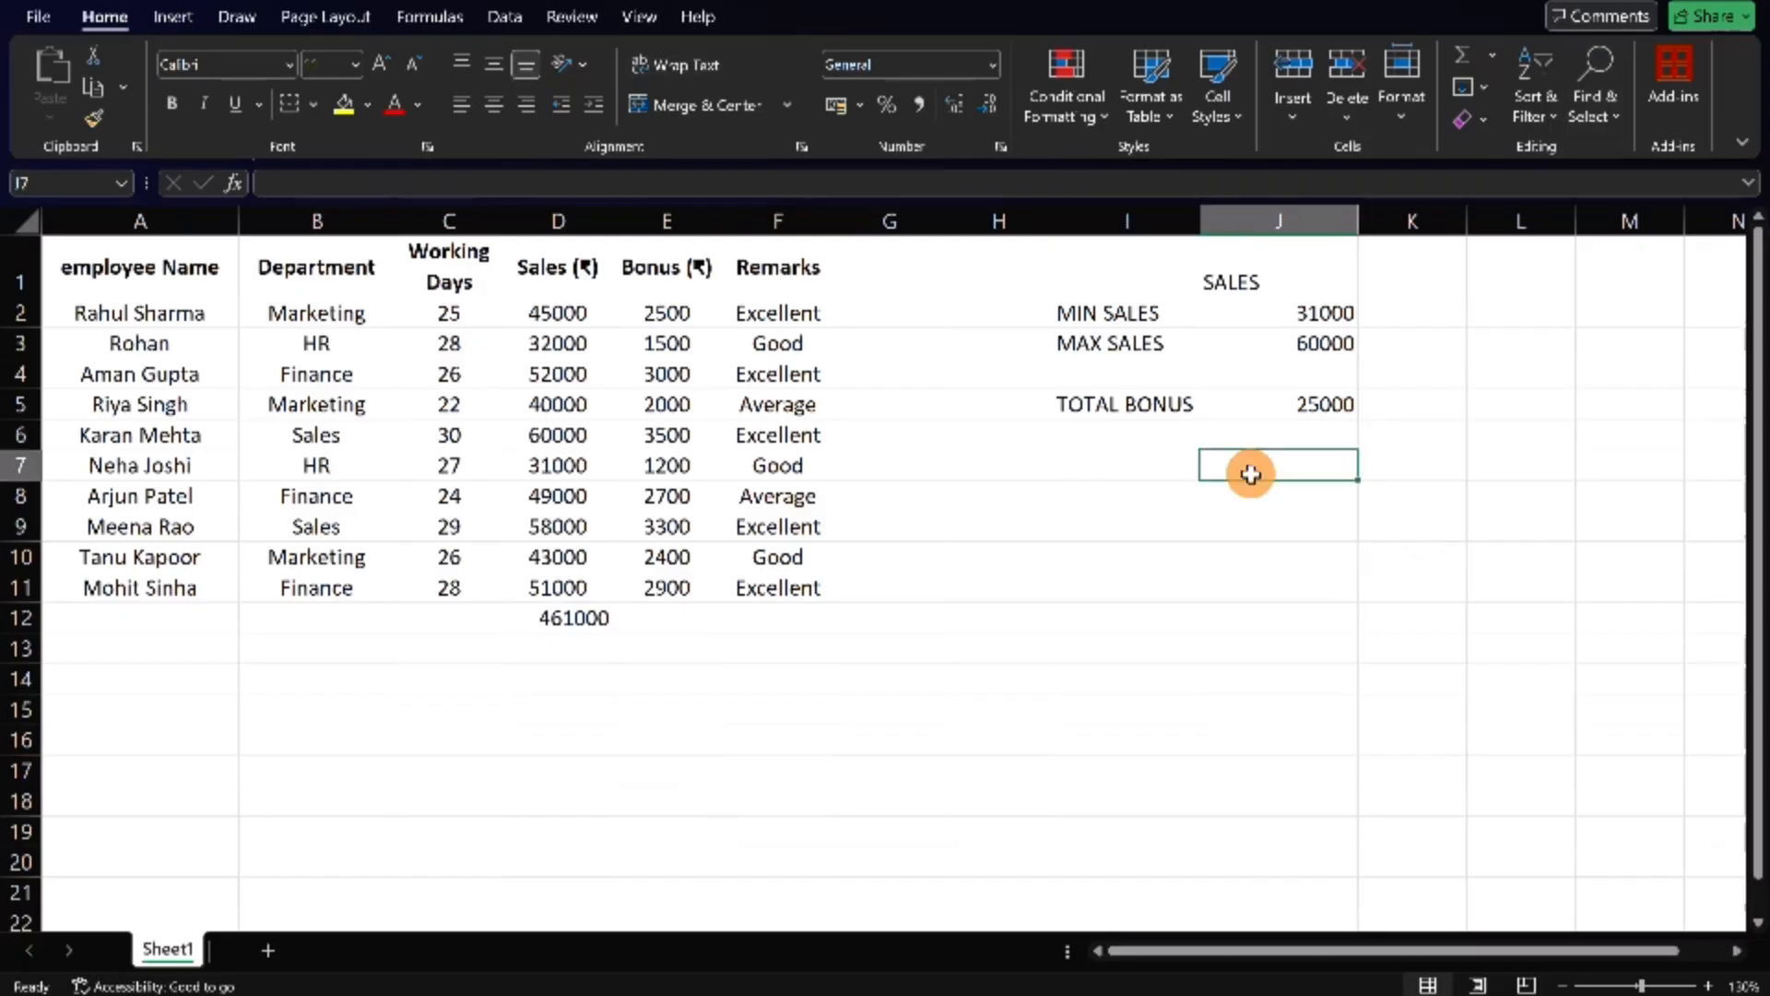
pyautogui.write('S')
pyautogui.press('BackSpace')
pyautogui.write('TO')
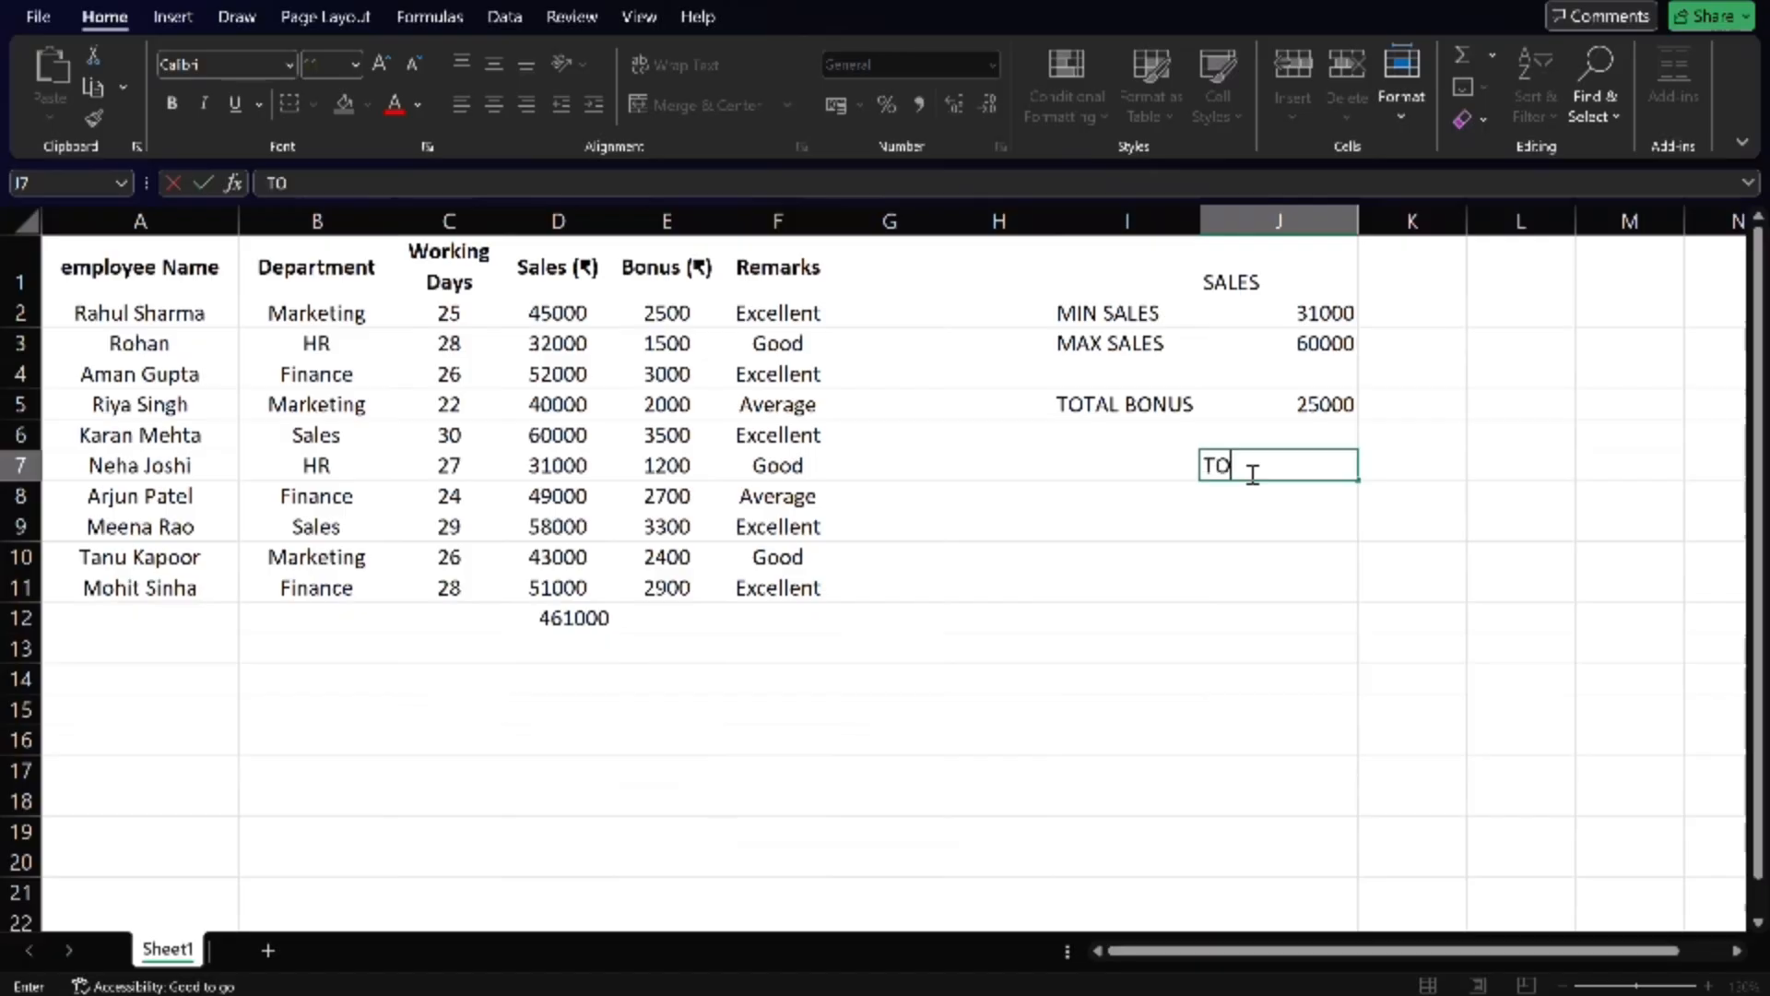
pyautogui.write('TAL SALES')
pyautogui.press('Return')
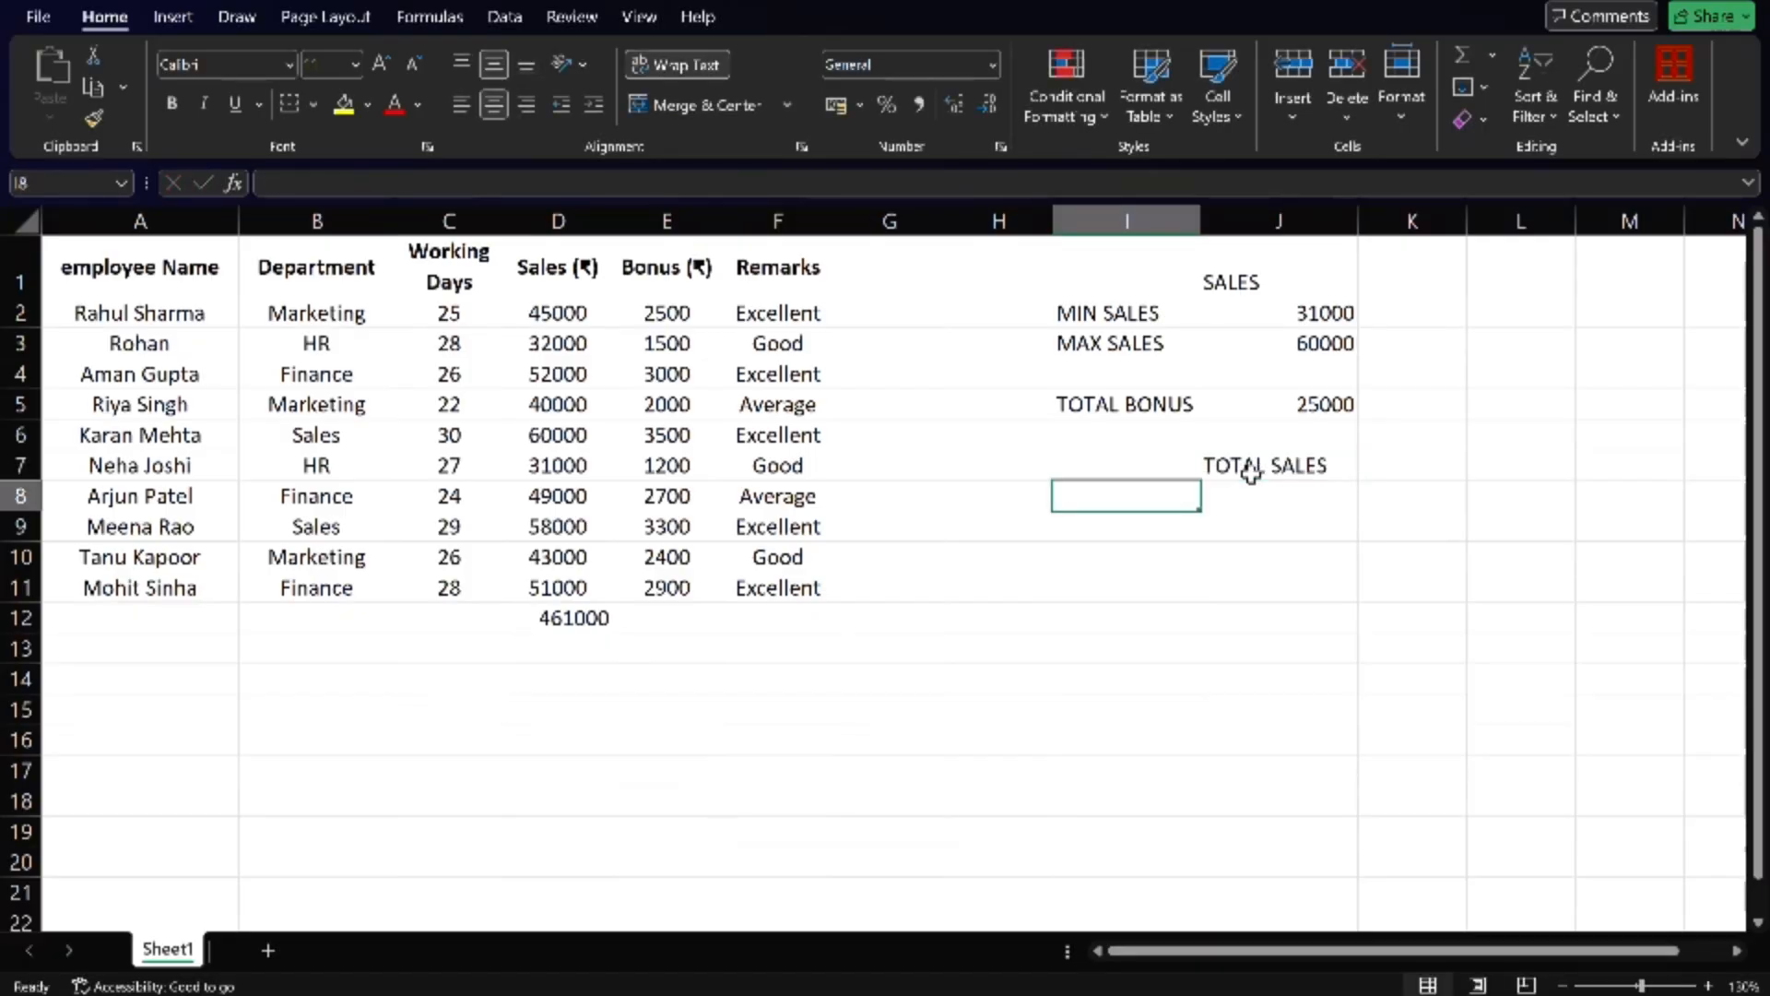
# - Copy the department names Marketing and HR from the Department column into cells I8 and I9
pyautogui.click(323, 313)
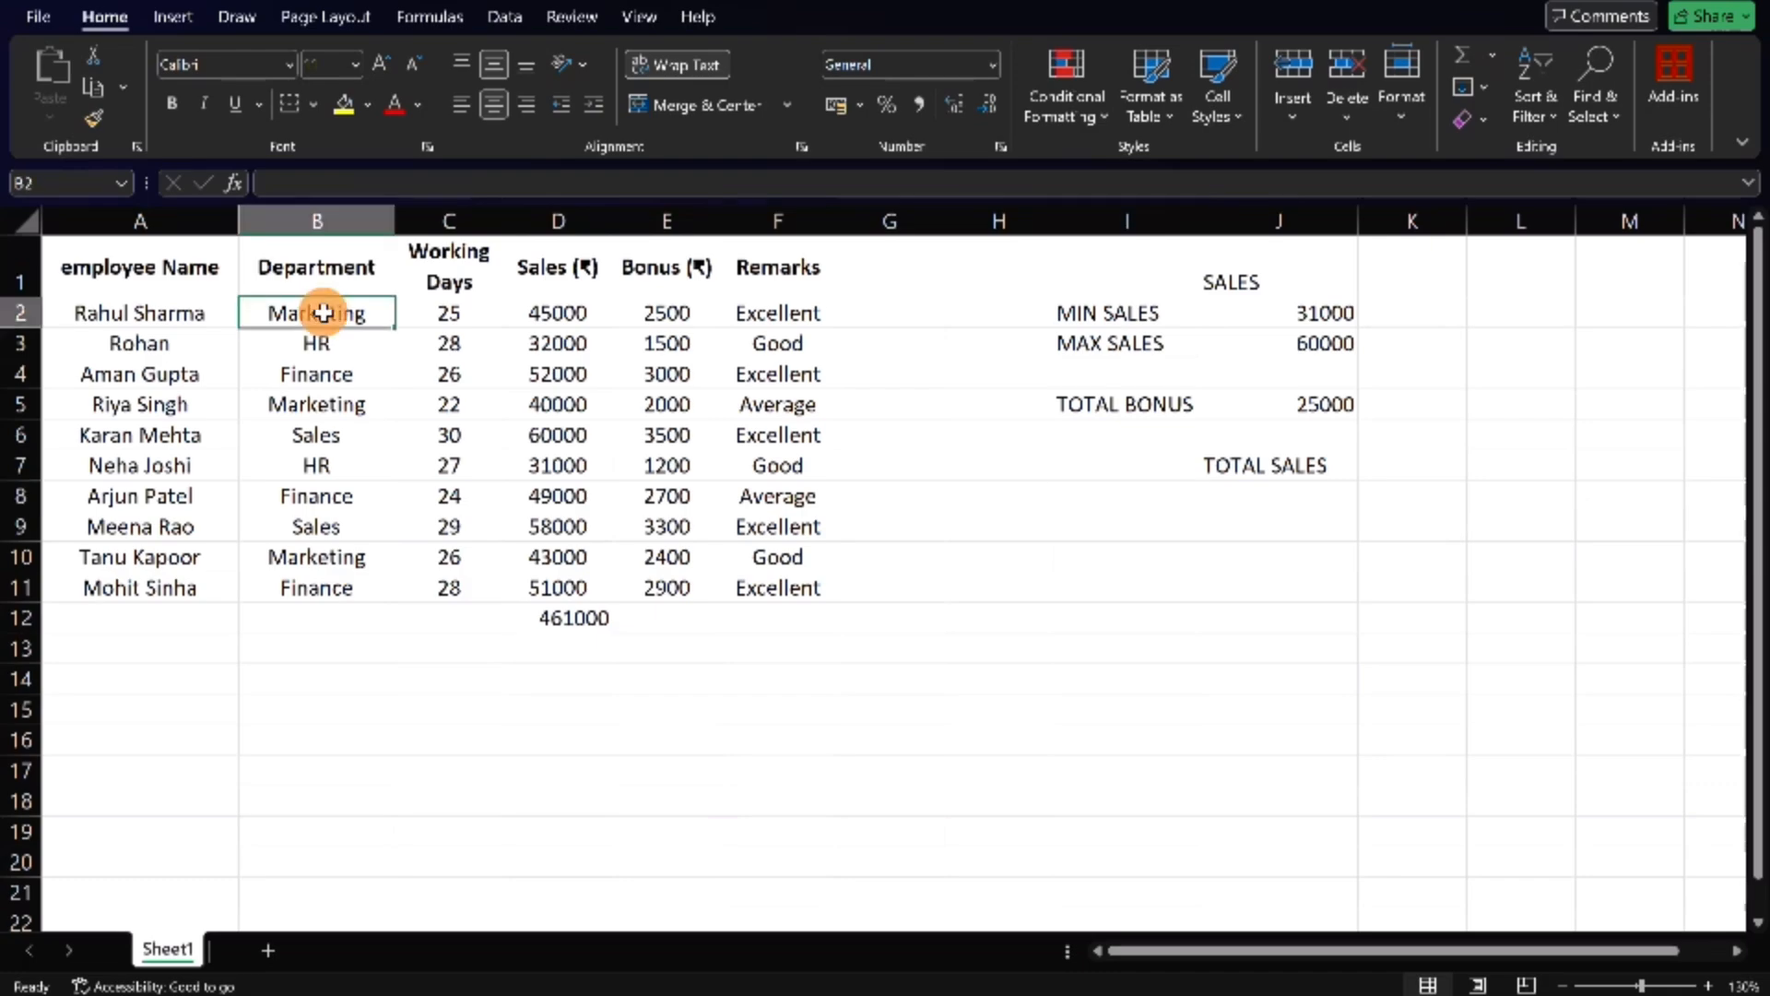
pyautogui.hotkey('ctrl', 'c')
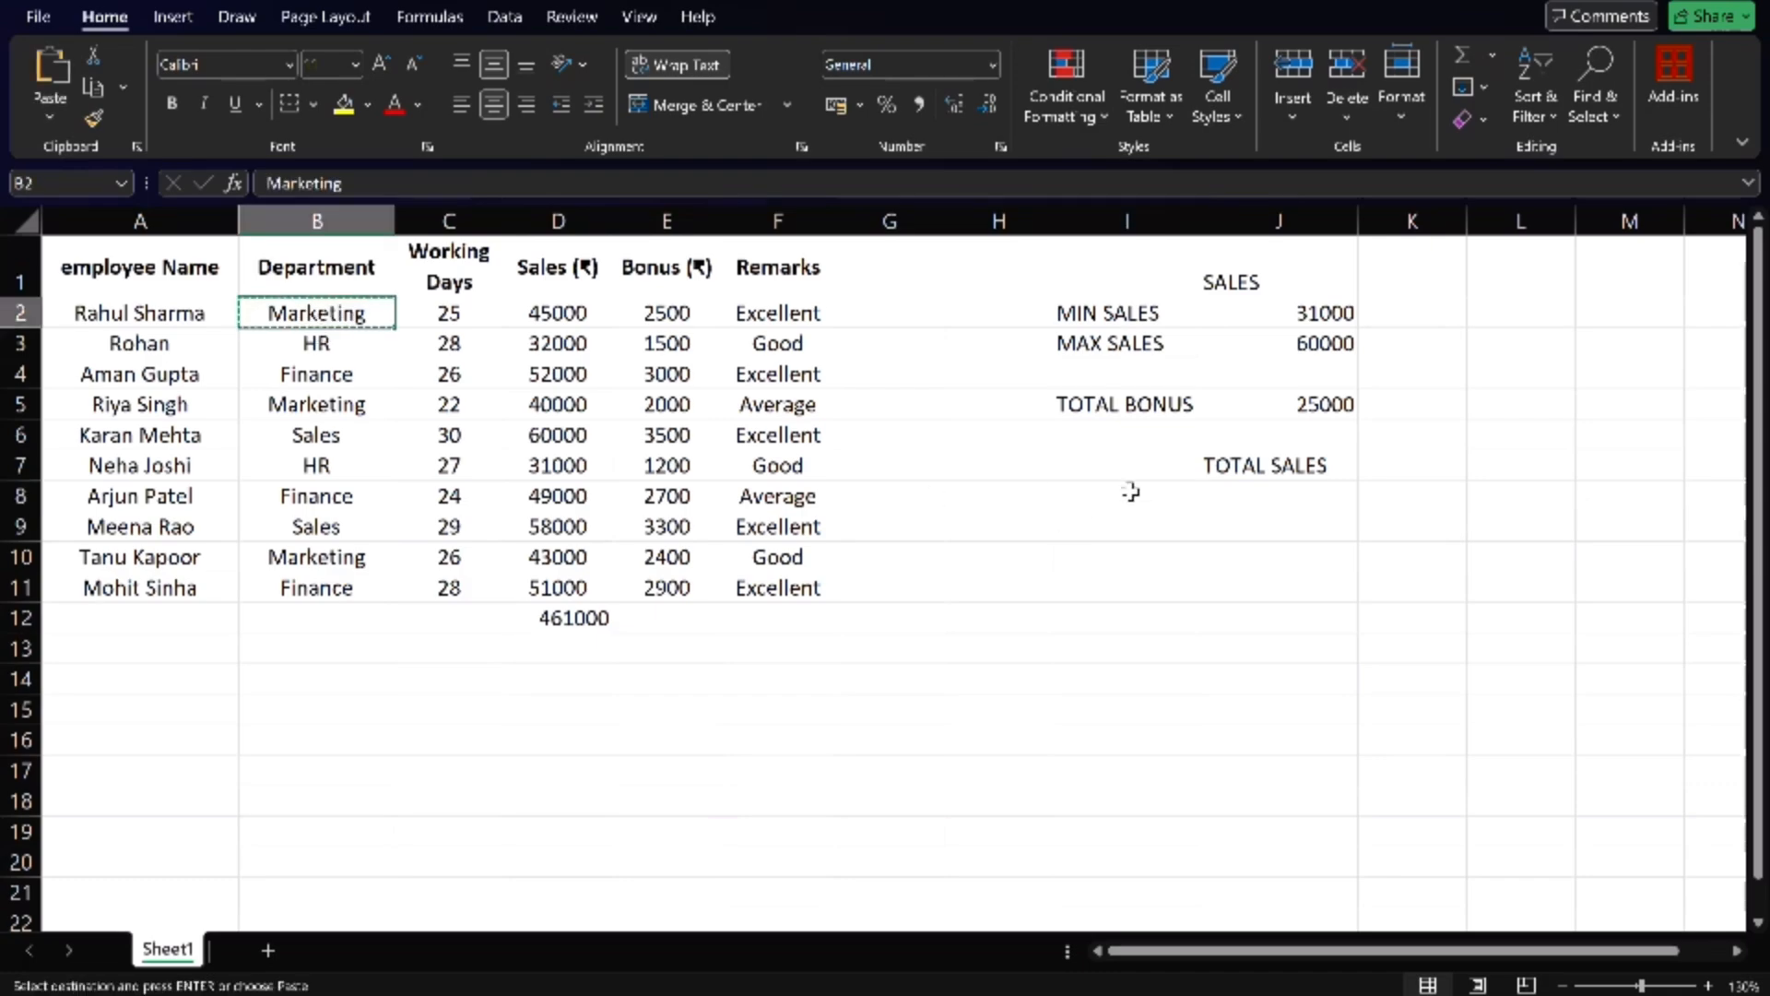
pyautogui.click(1130, 491)
pyautogui.hotkey('ctrl', 'v')
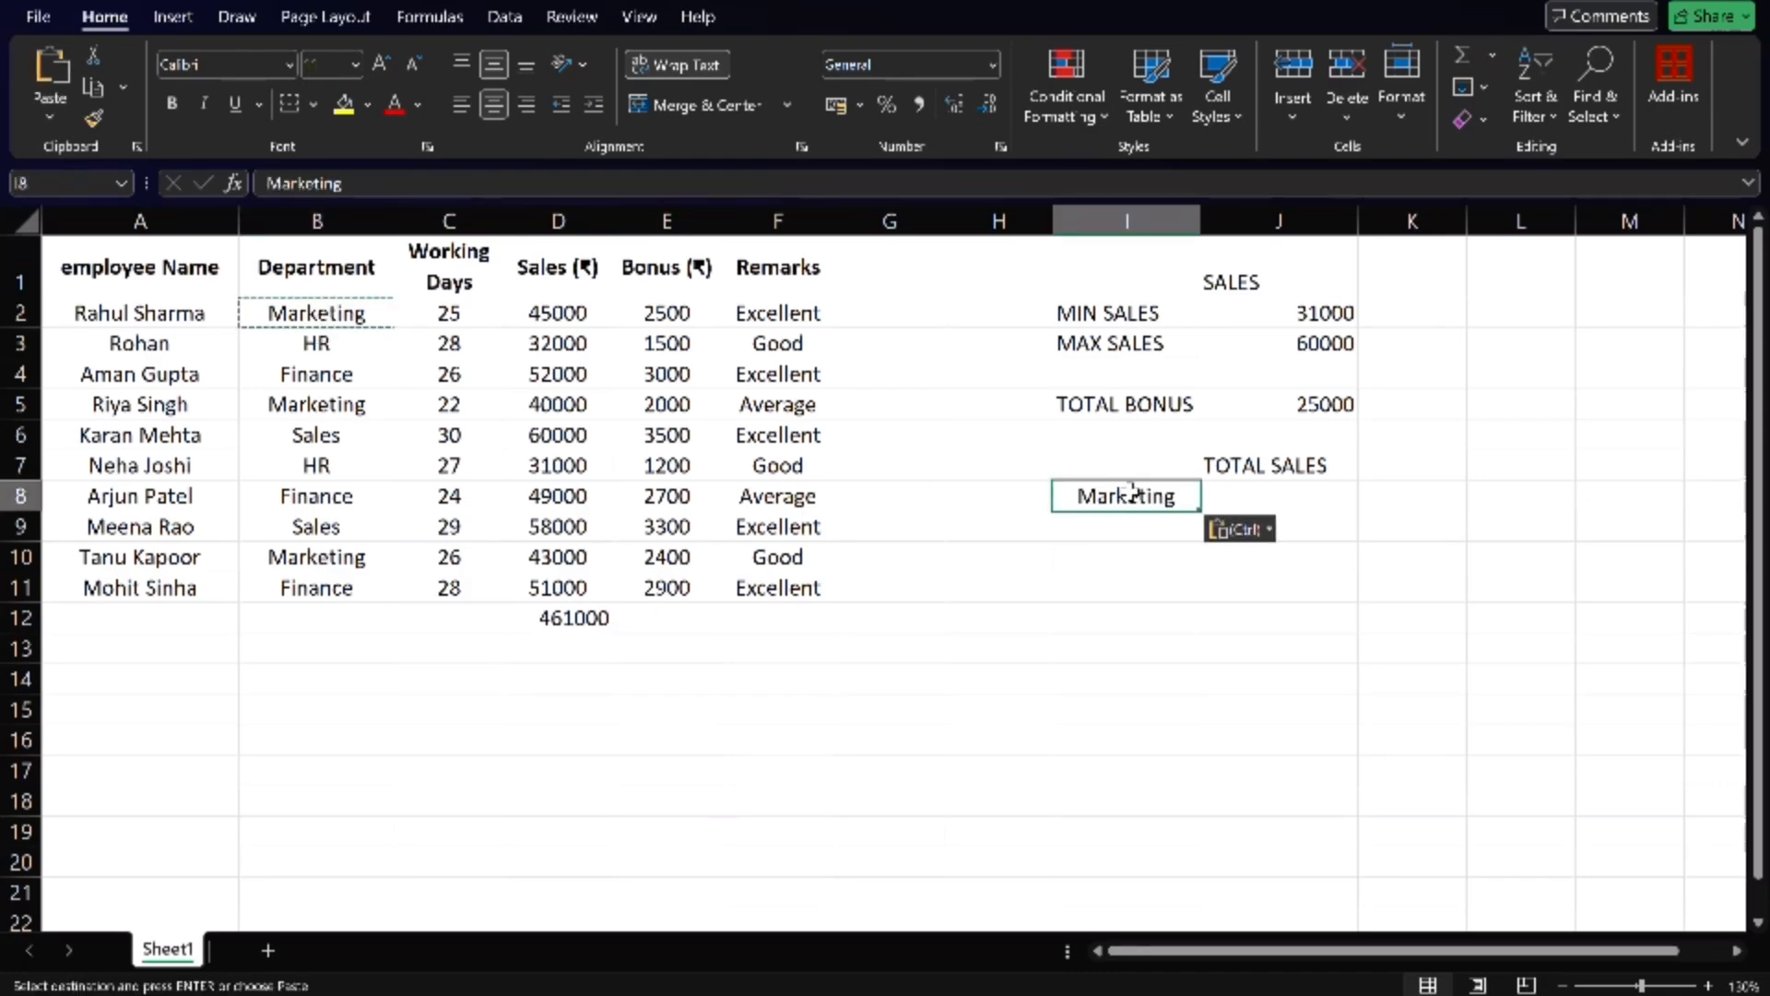
pyautogui.click(295, 358)
pyautogui.press('Escape')
pyautogui.hotkey('ctrl', 'c')
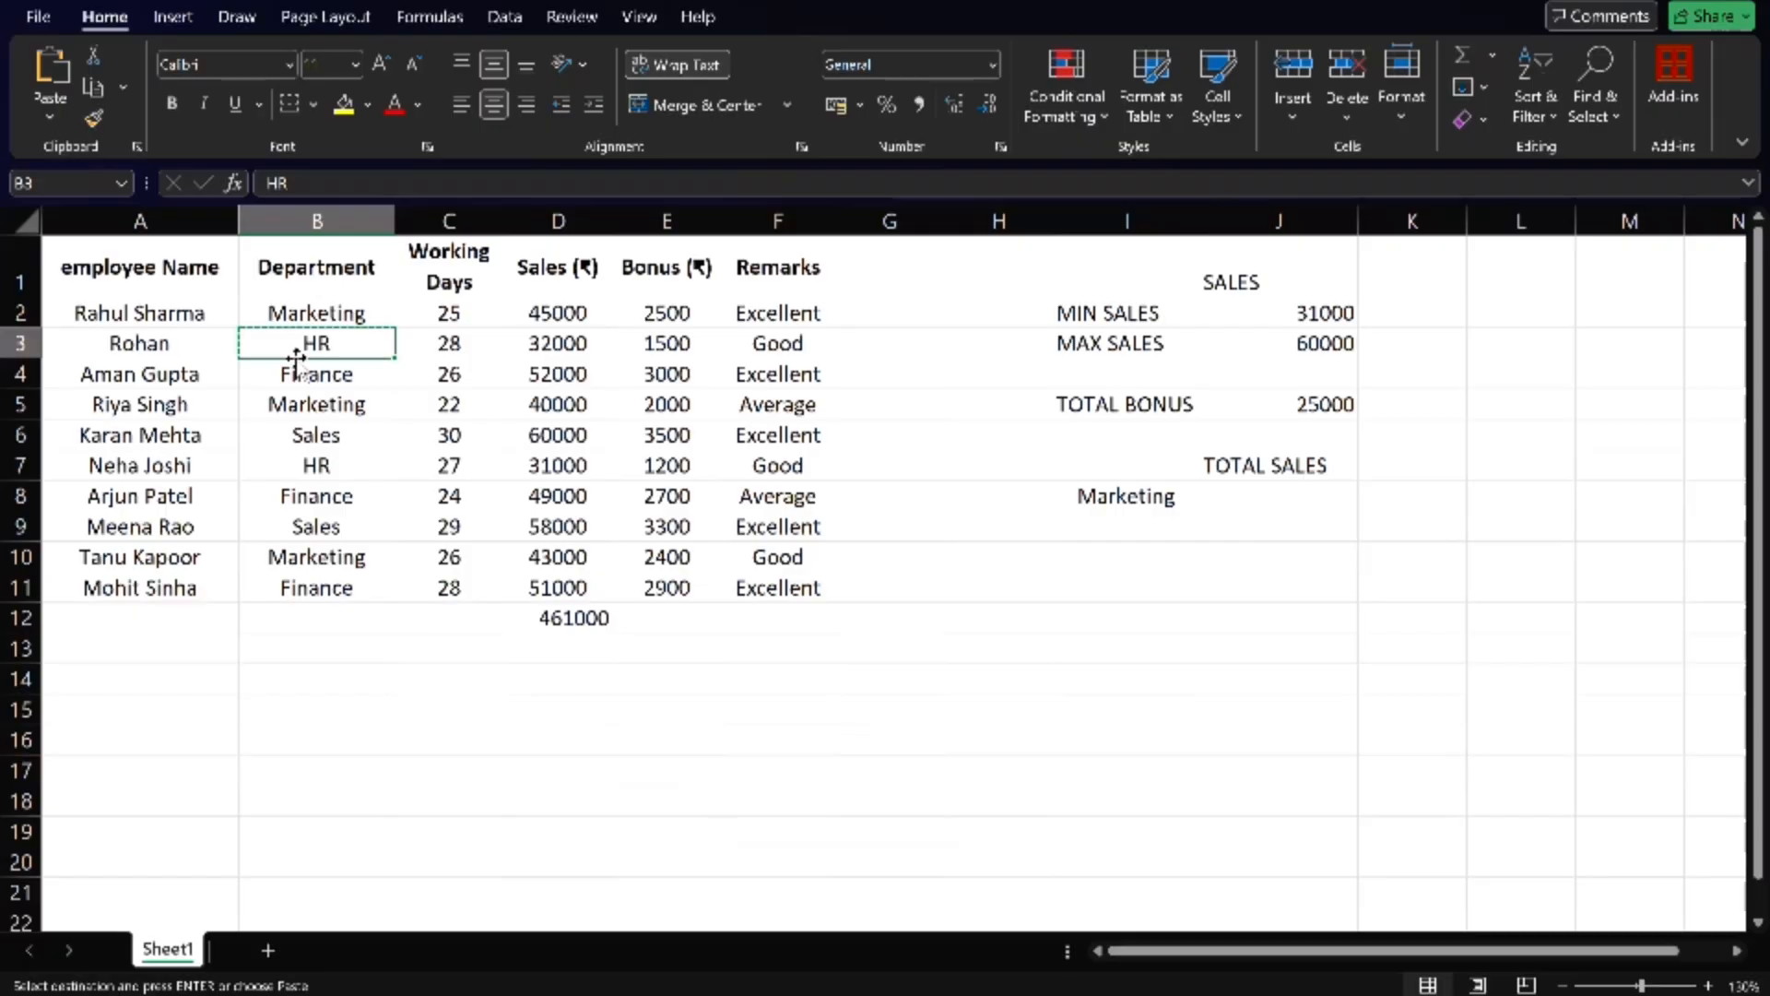
pyautogui.click(1111, 527)
pyautogui.hotkey('ctrl', 'v')
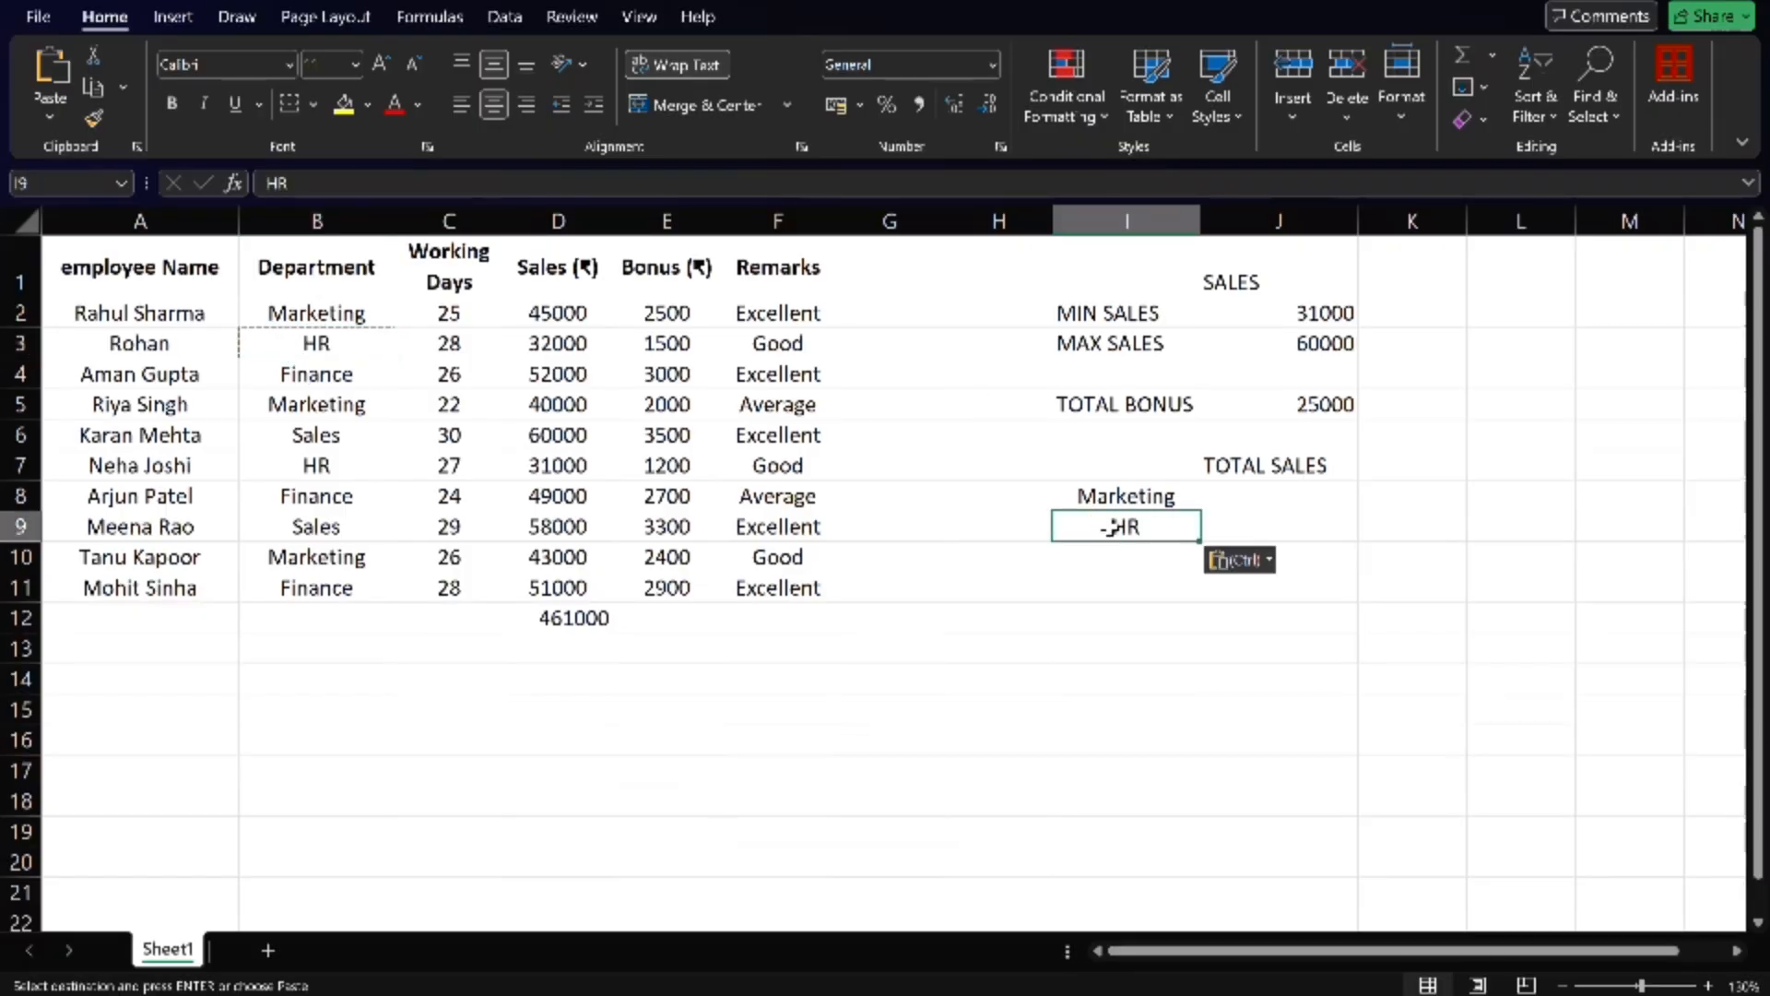
# - Copy the department names Finance and Sales from the Department column into cells I10 and I11
pyautogui.click(317, 370)
pyautogui.press('Escape')
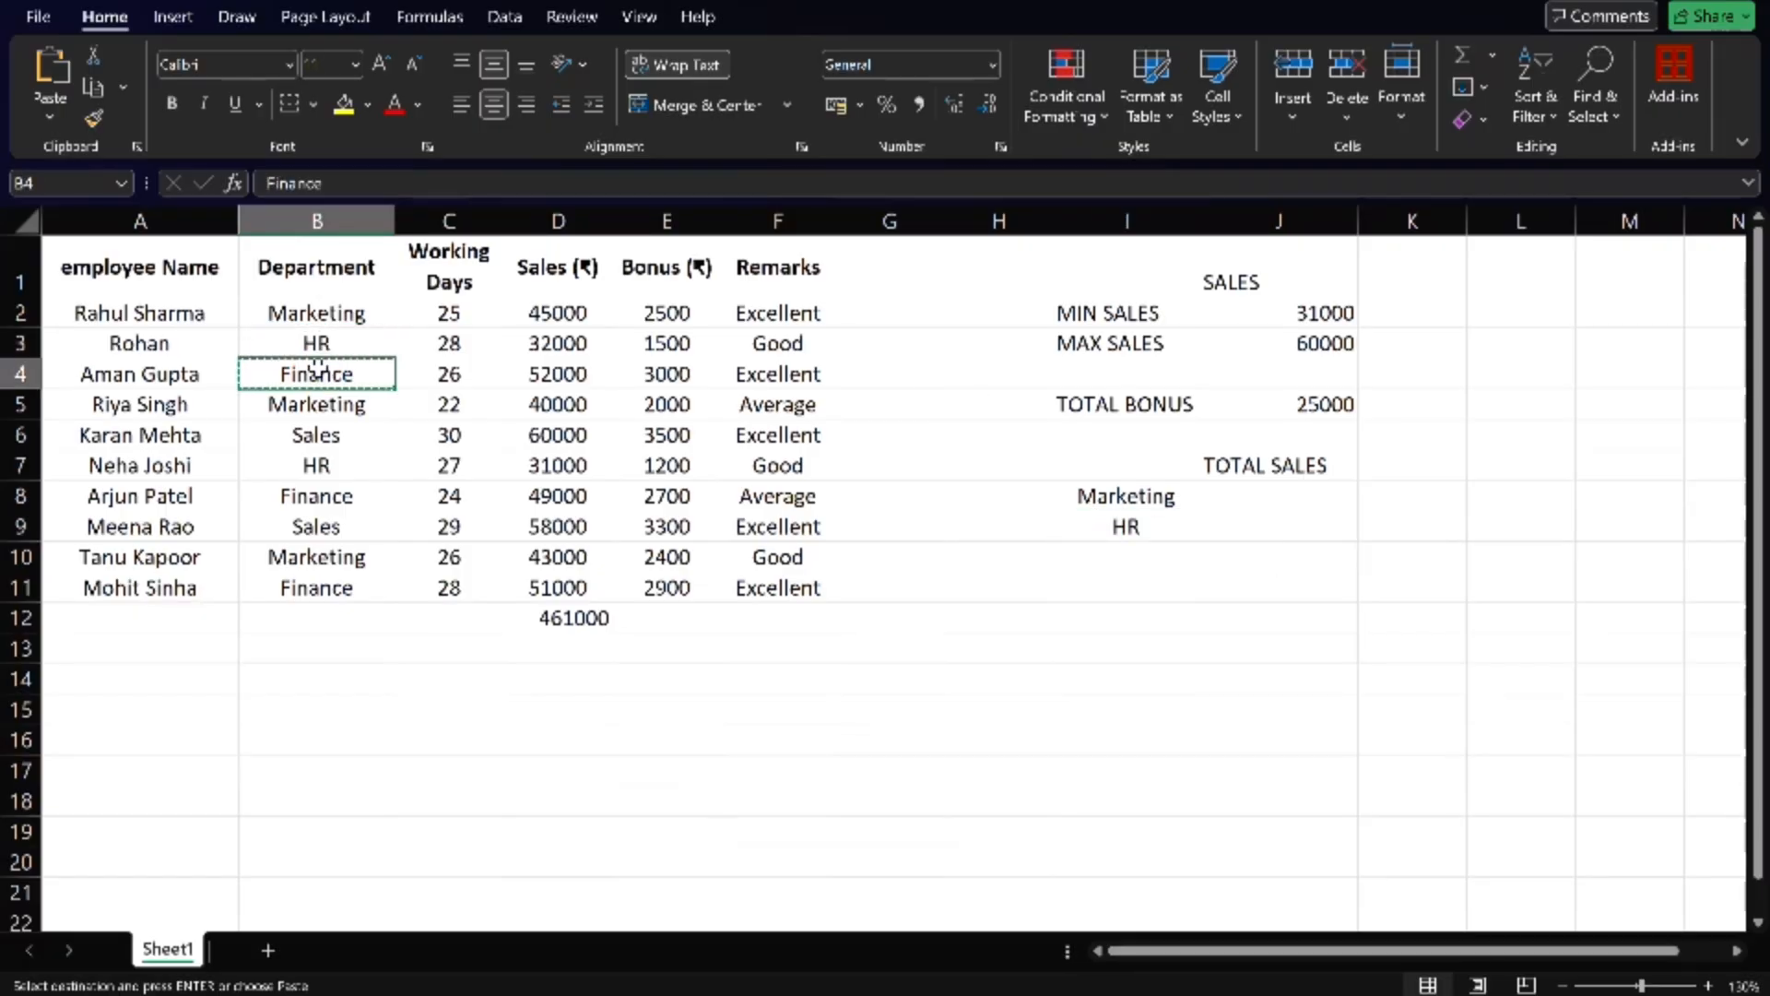
pyautogui.hotkey('ctrl', 'c')
pyautogui.click(1089, 559)
pyautogui.hotkey('ctrl', 'v')
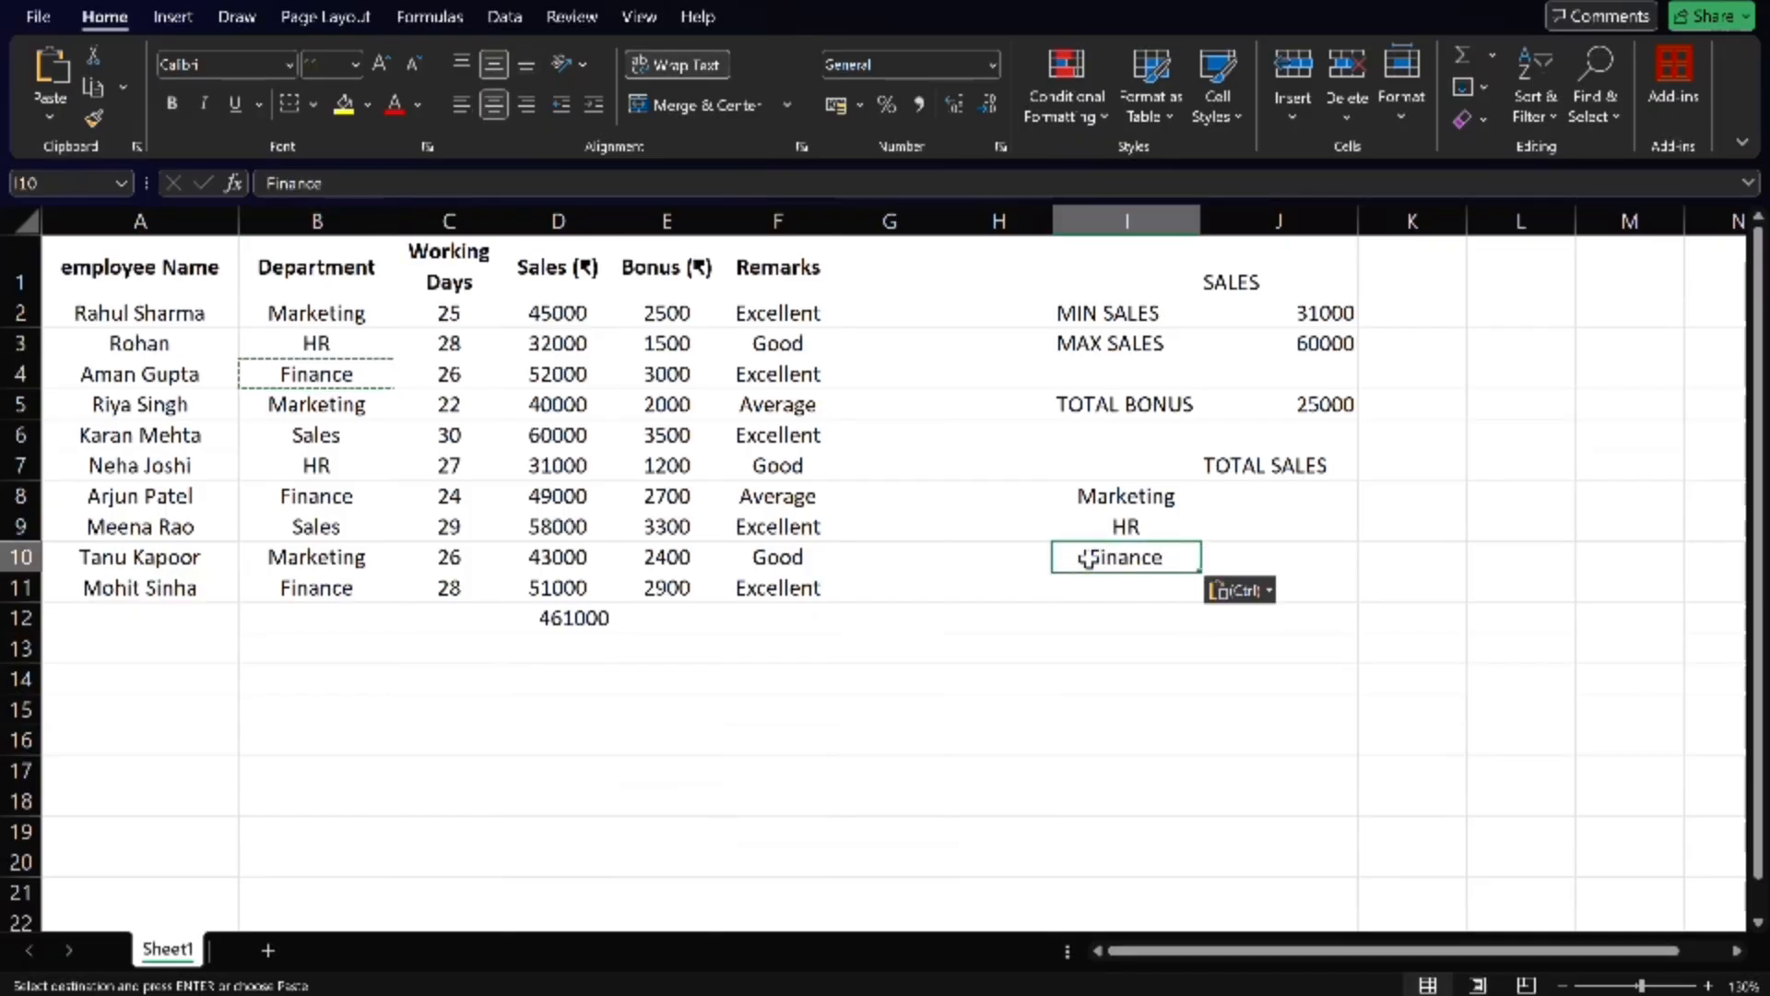
pyautogui.click(346, 440)
pyautogui.hotkey('ctrl', 'c')
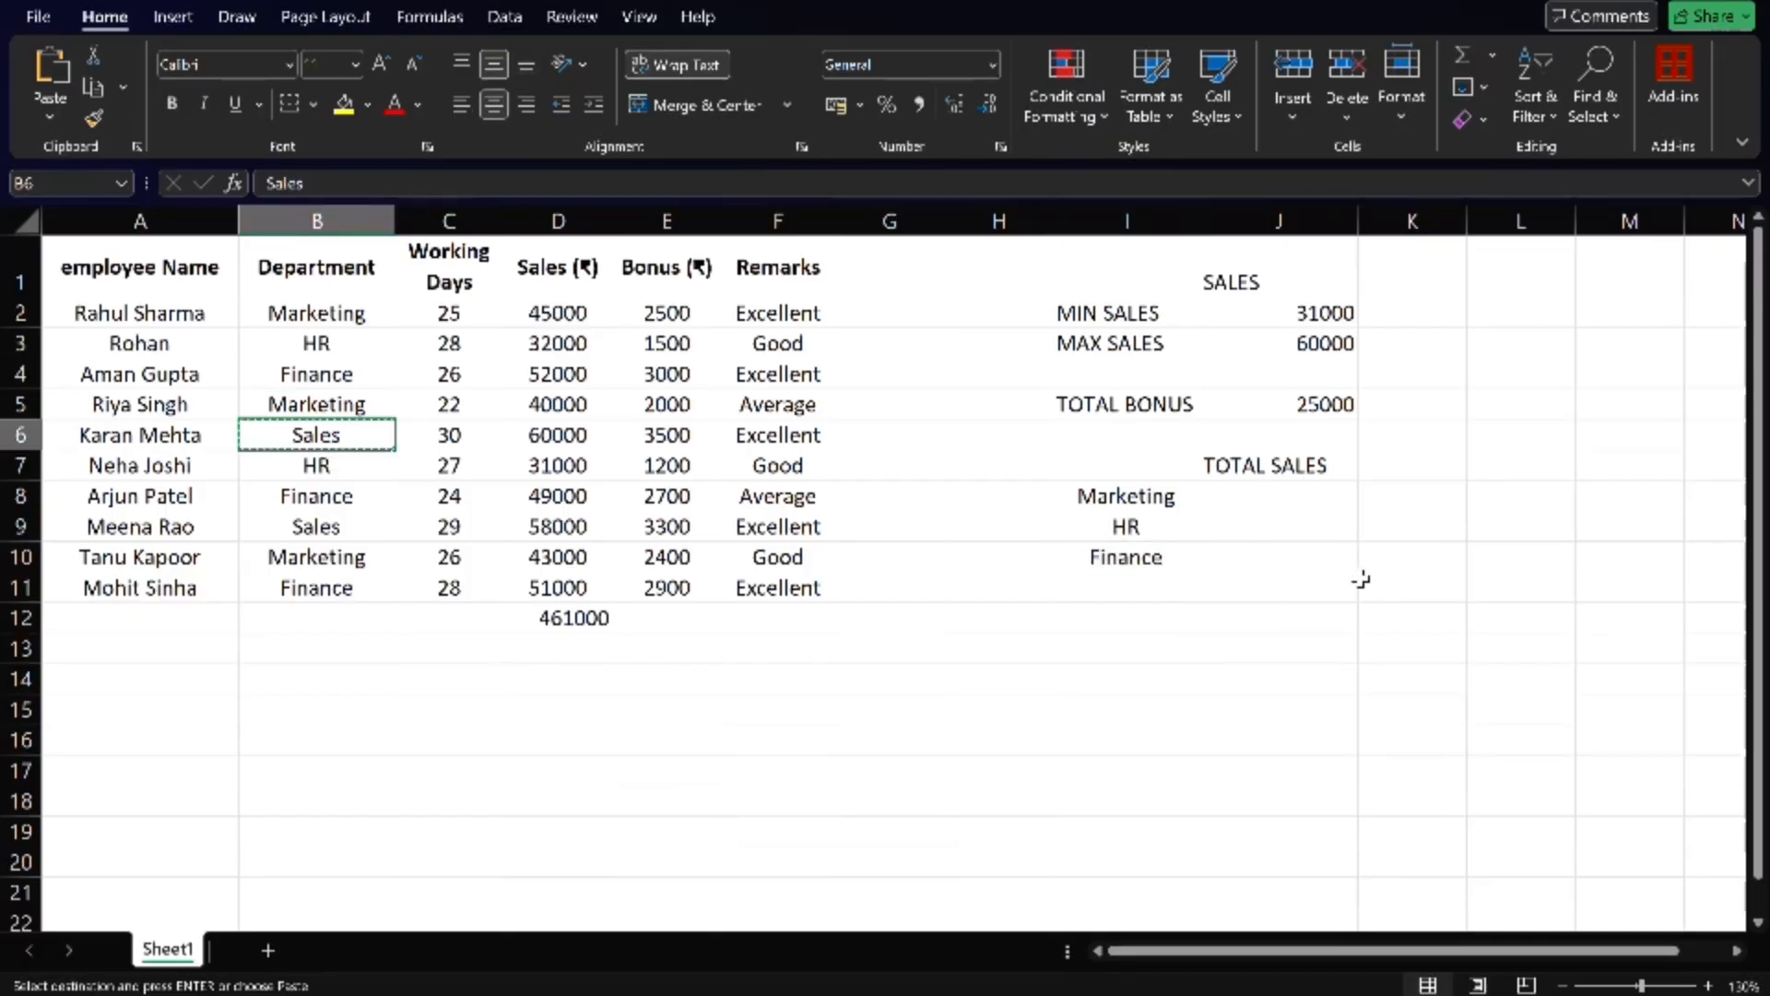
pyautogui.click(1146, 587)
pyautogui.hotkey('ctrl', 'v')
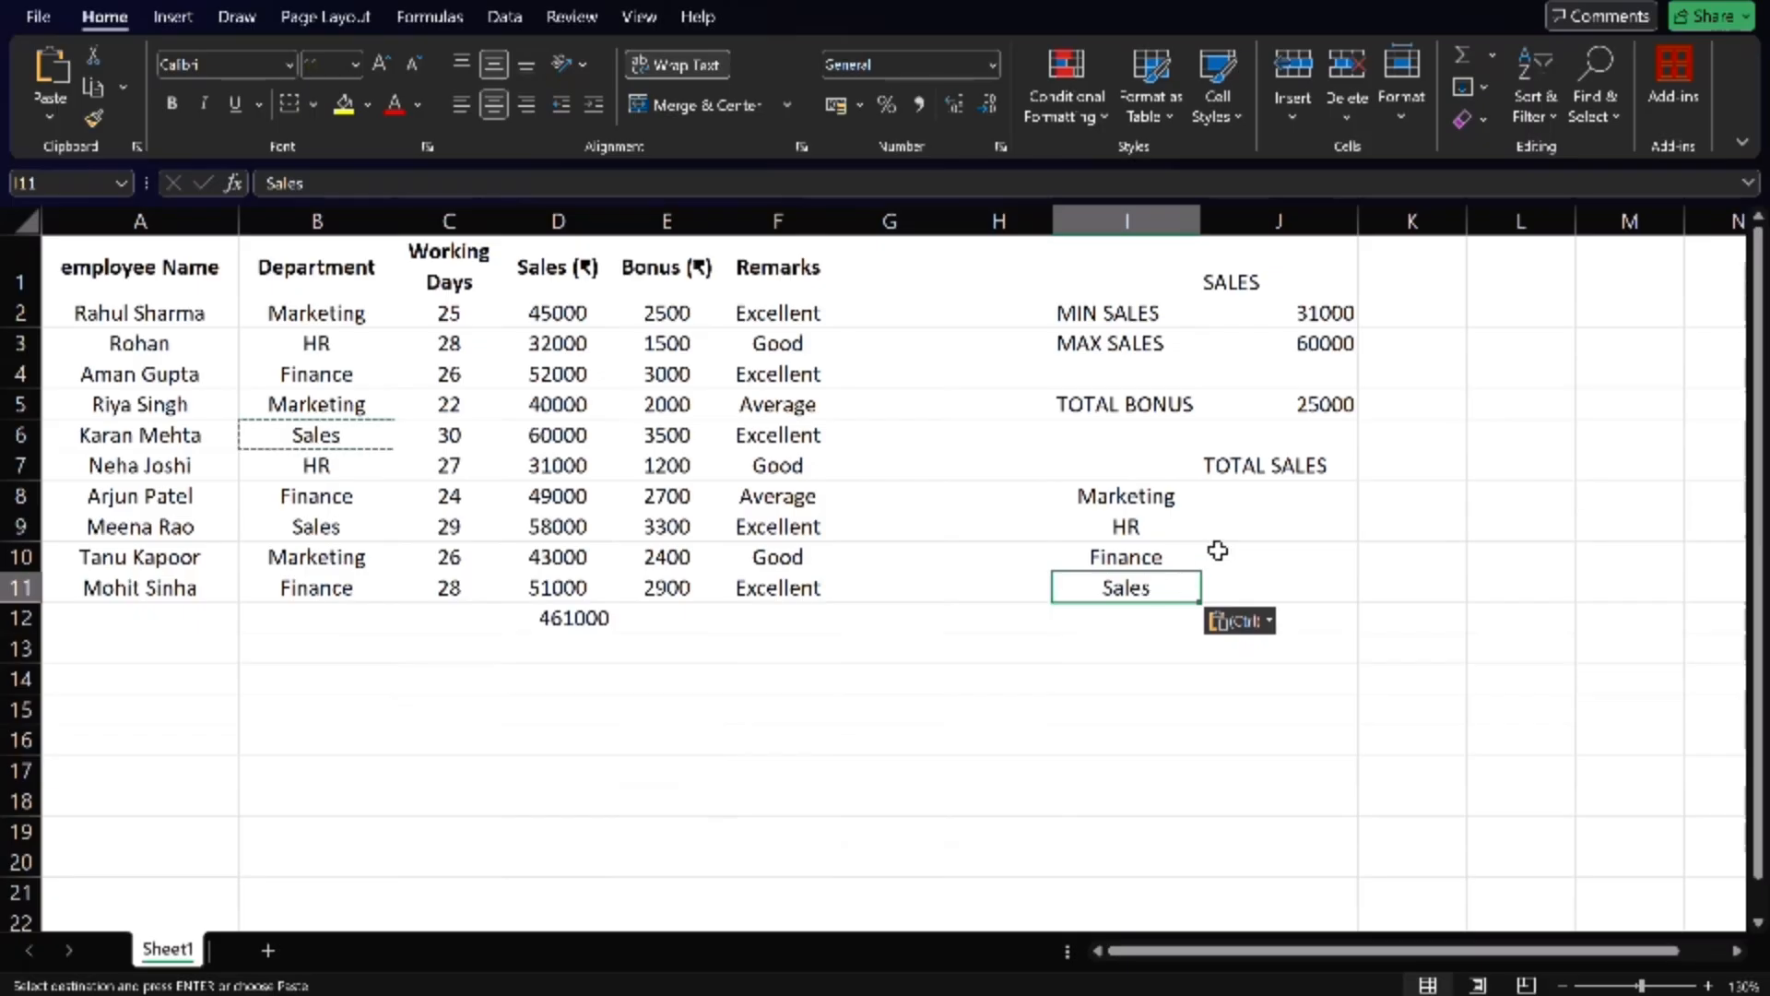
# - Calculate the Marketing department's total sales in cell J8 with =SUMIF(B2:B11,I8,D2:D11)
pyautogui.click(1273, 494)
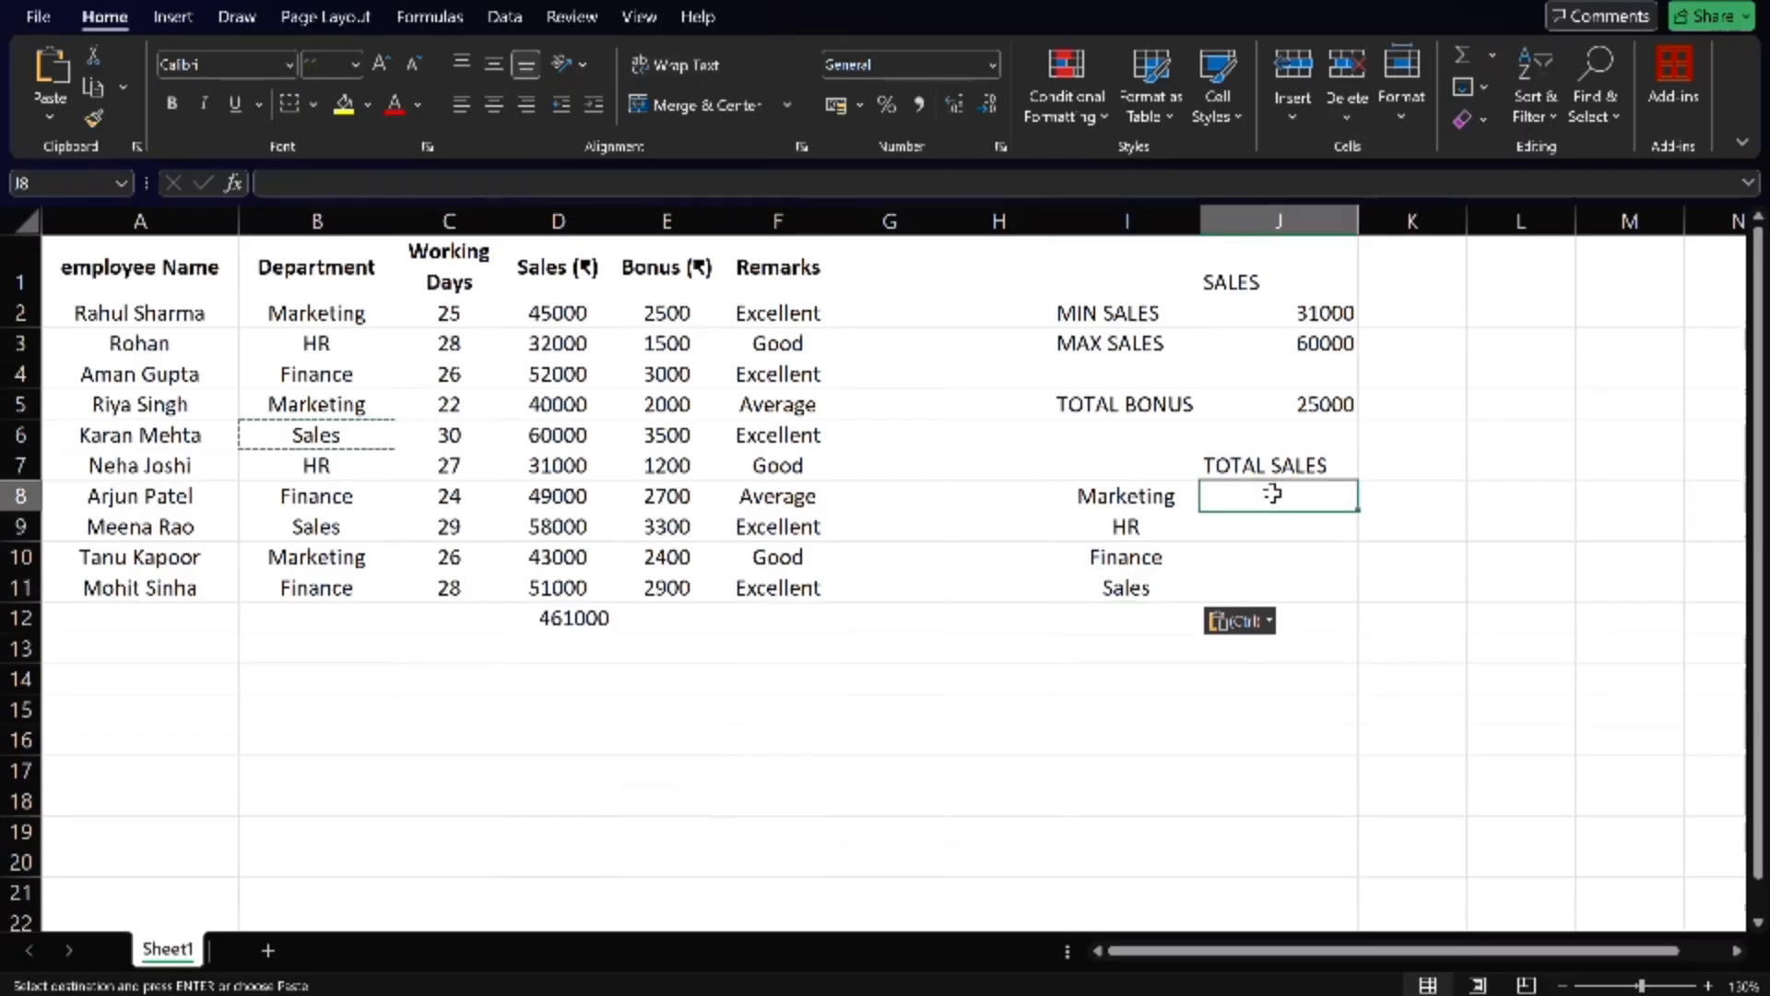
pyautogui.write('=')
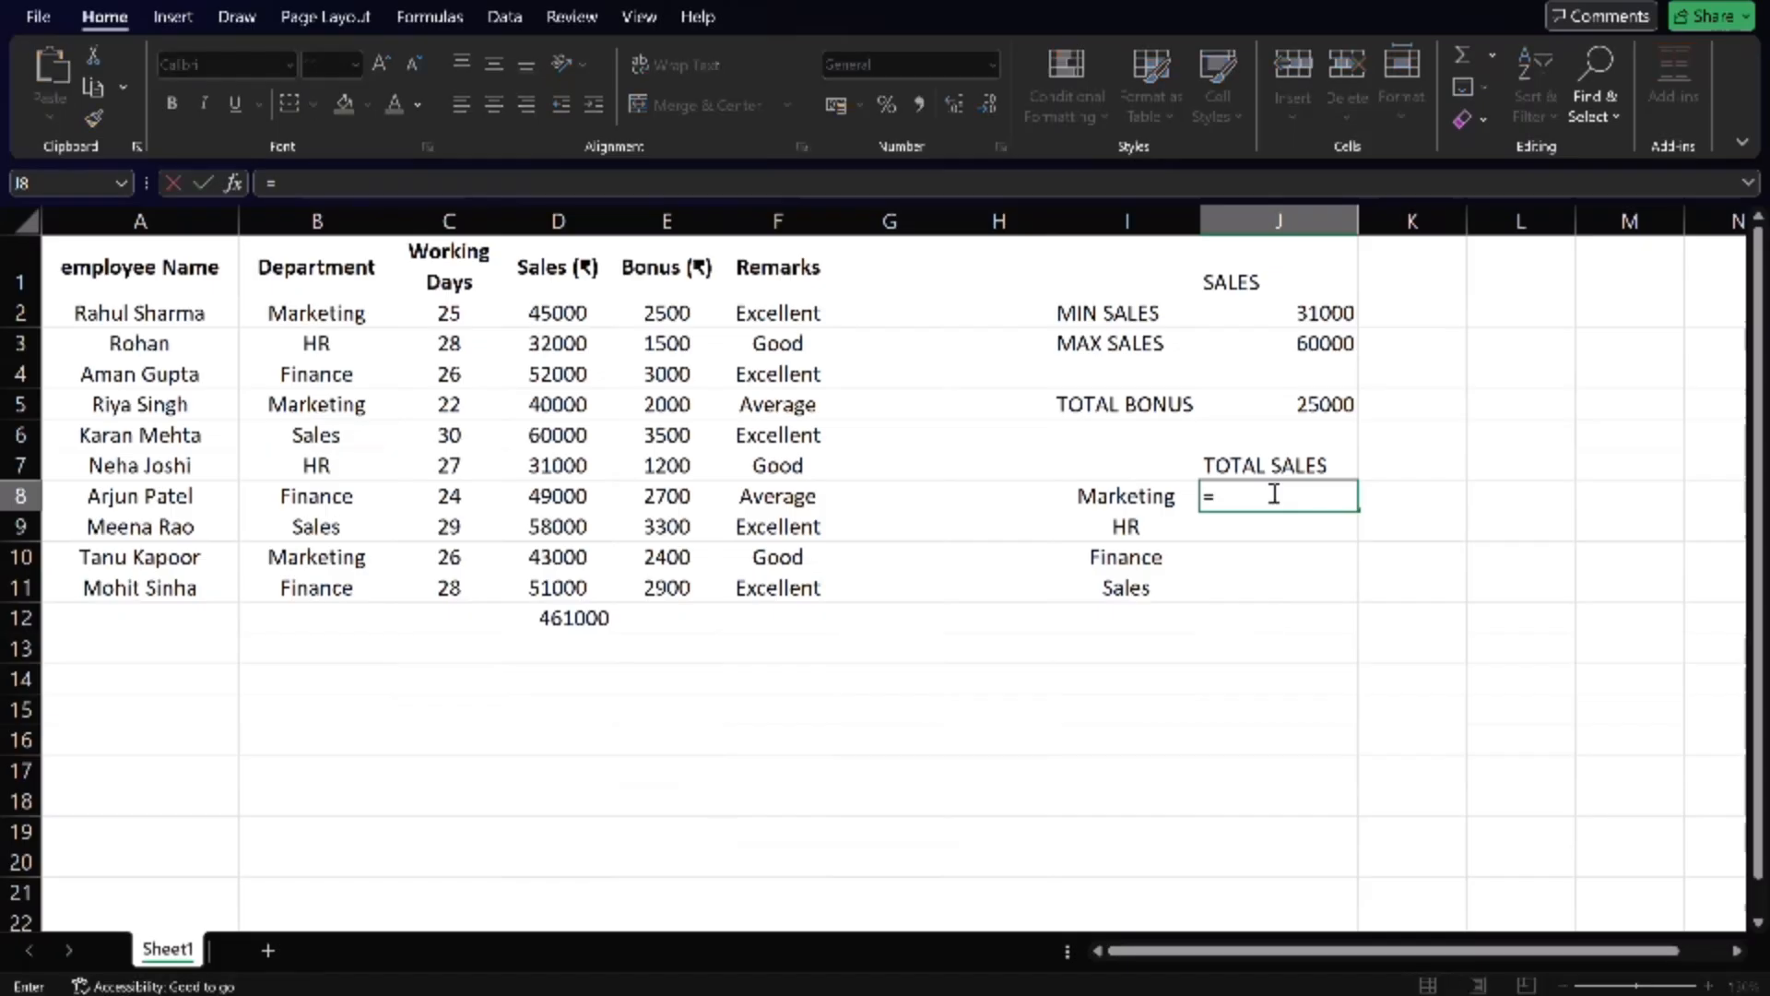
pyautogui.write('SUMI')
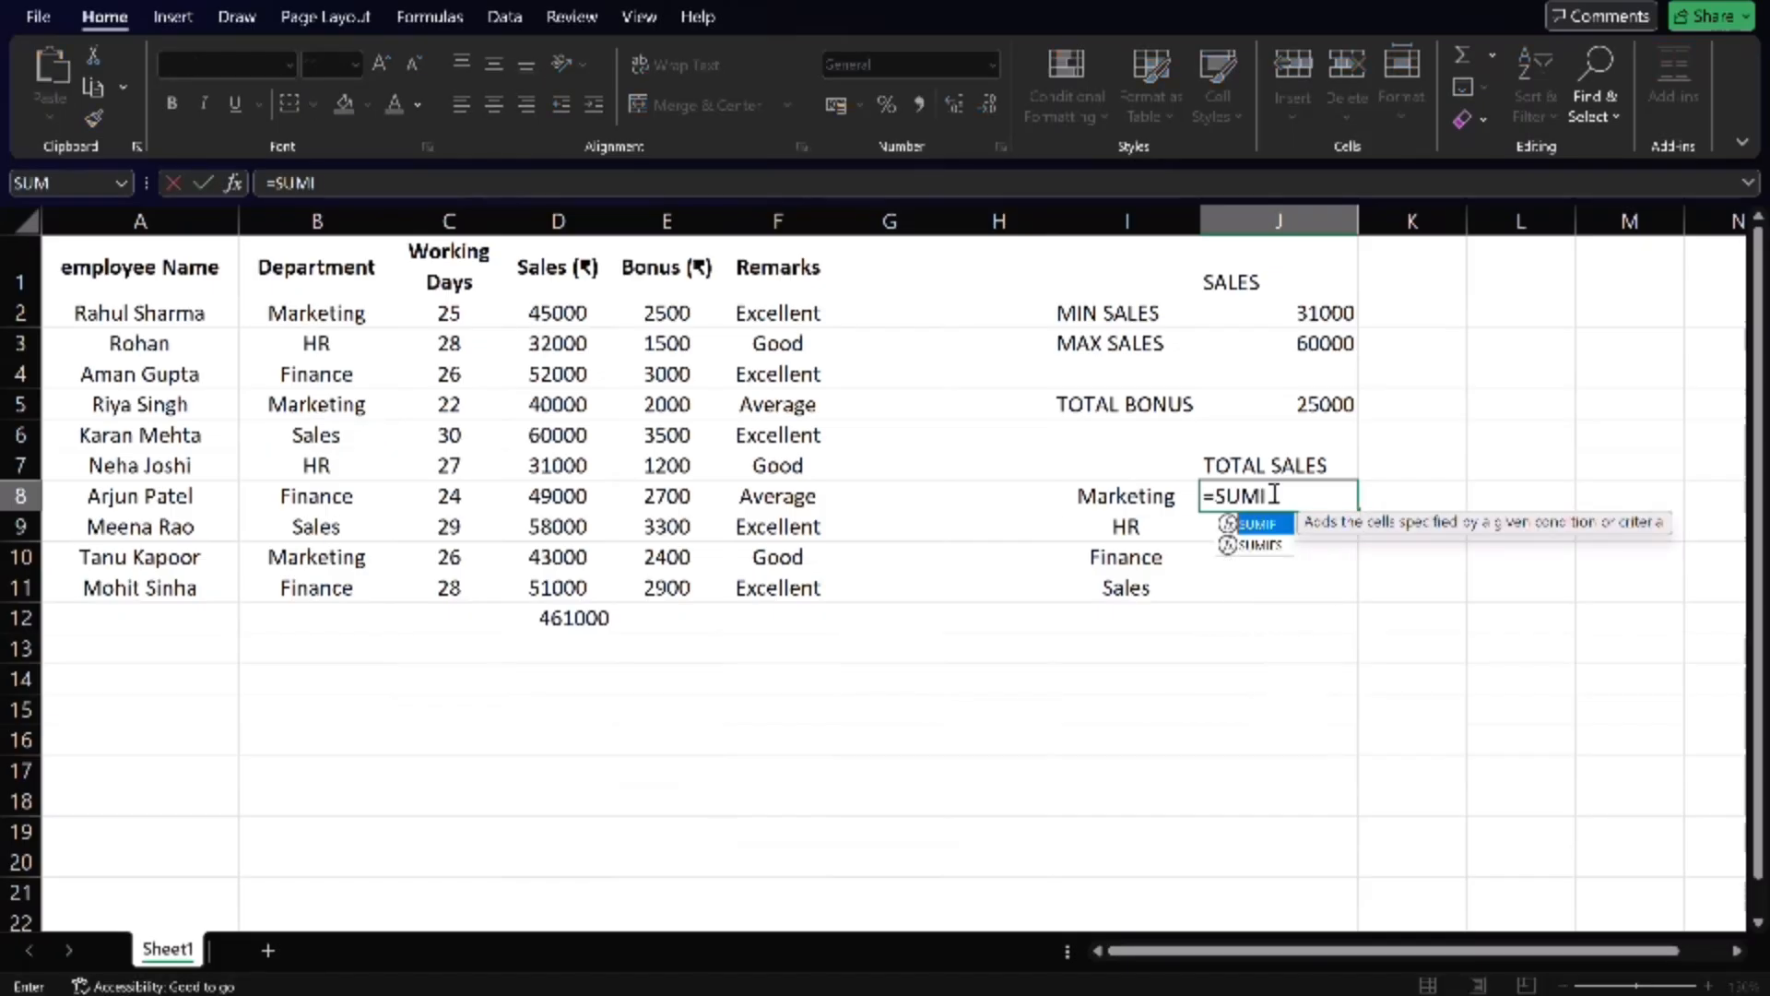
pyautogui.write('F(')
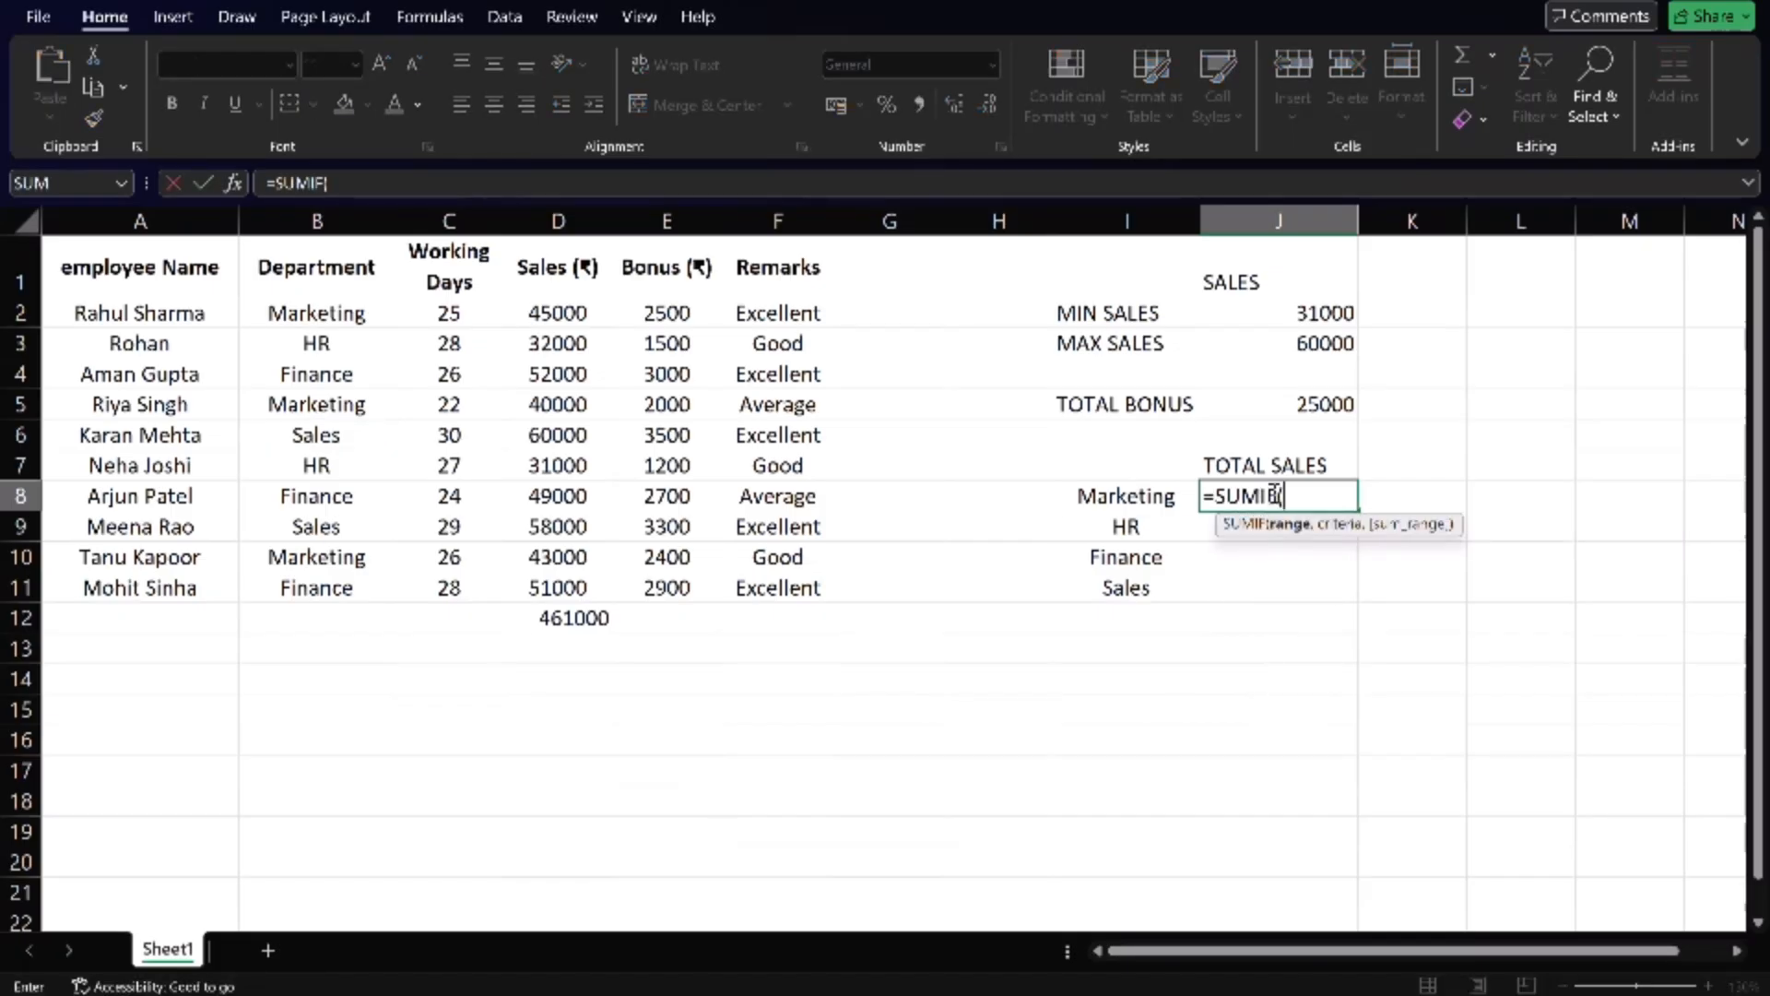
pyautogui.click(333, 318)
pyautogui.moveTo(333, 318); pyautogui.dragTo(332, 584)
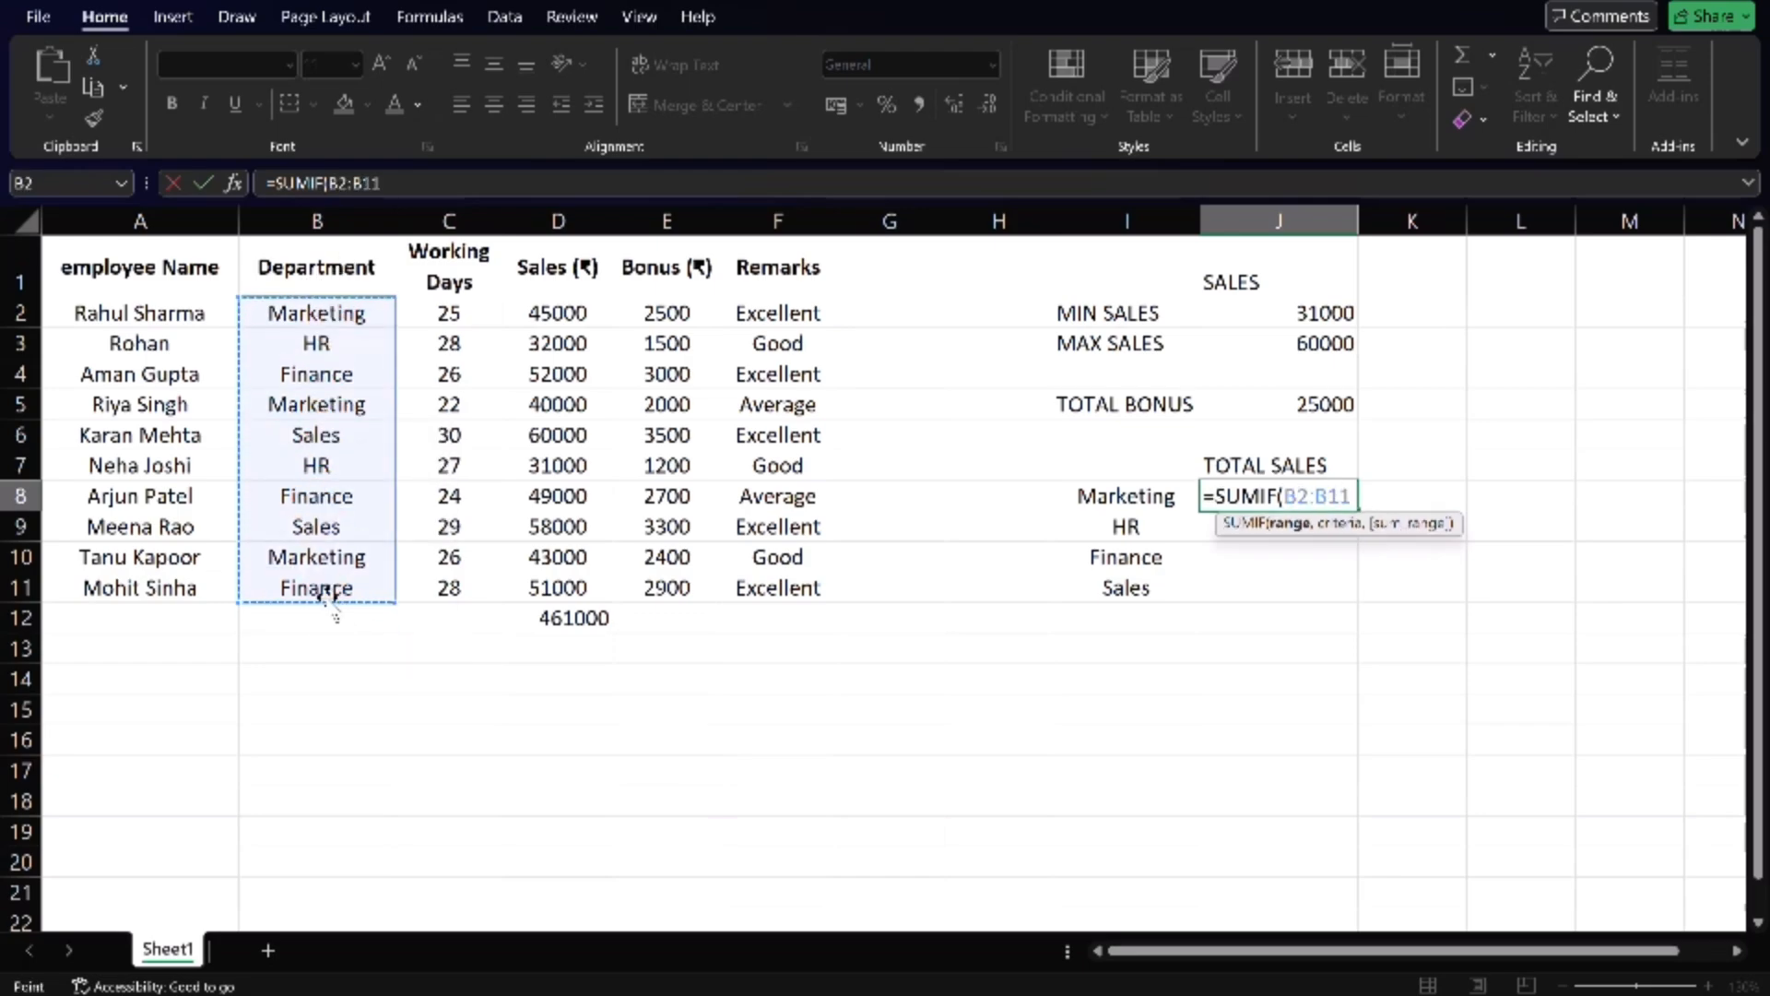
pyautogui.write(',')
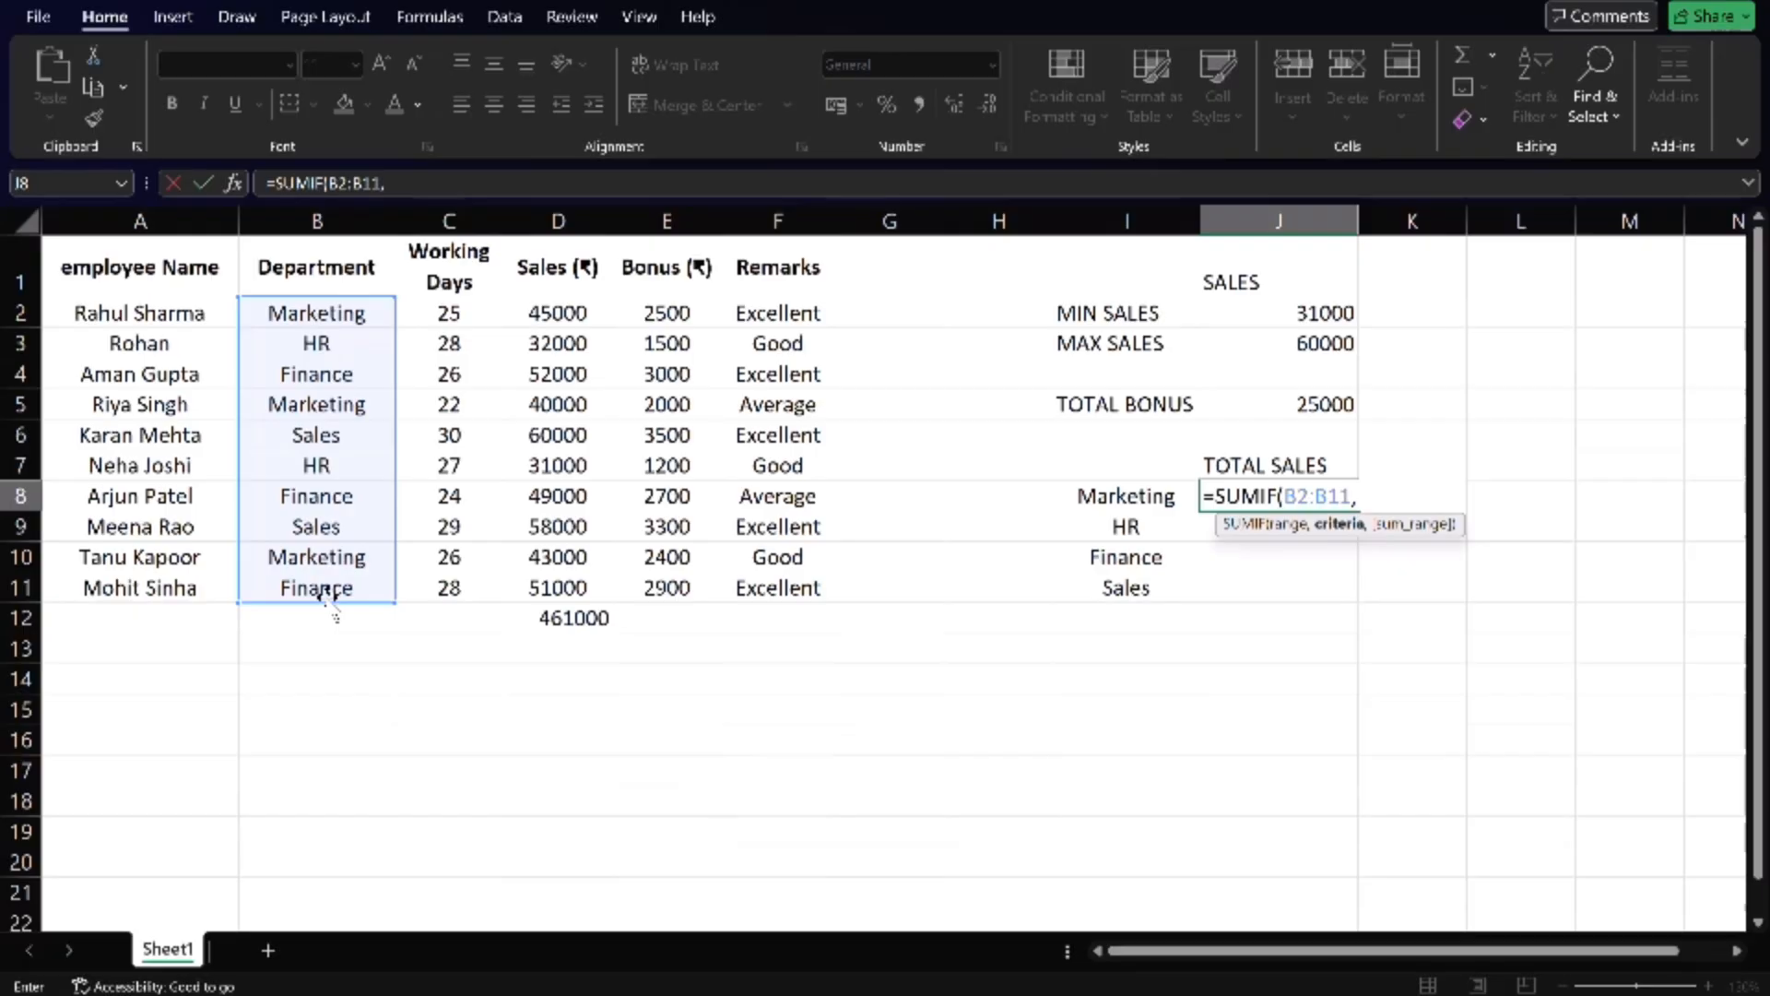
pyautogui.click(1143, 486)
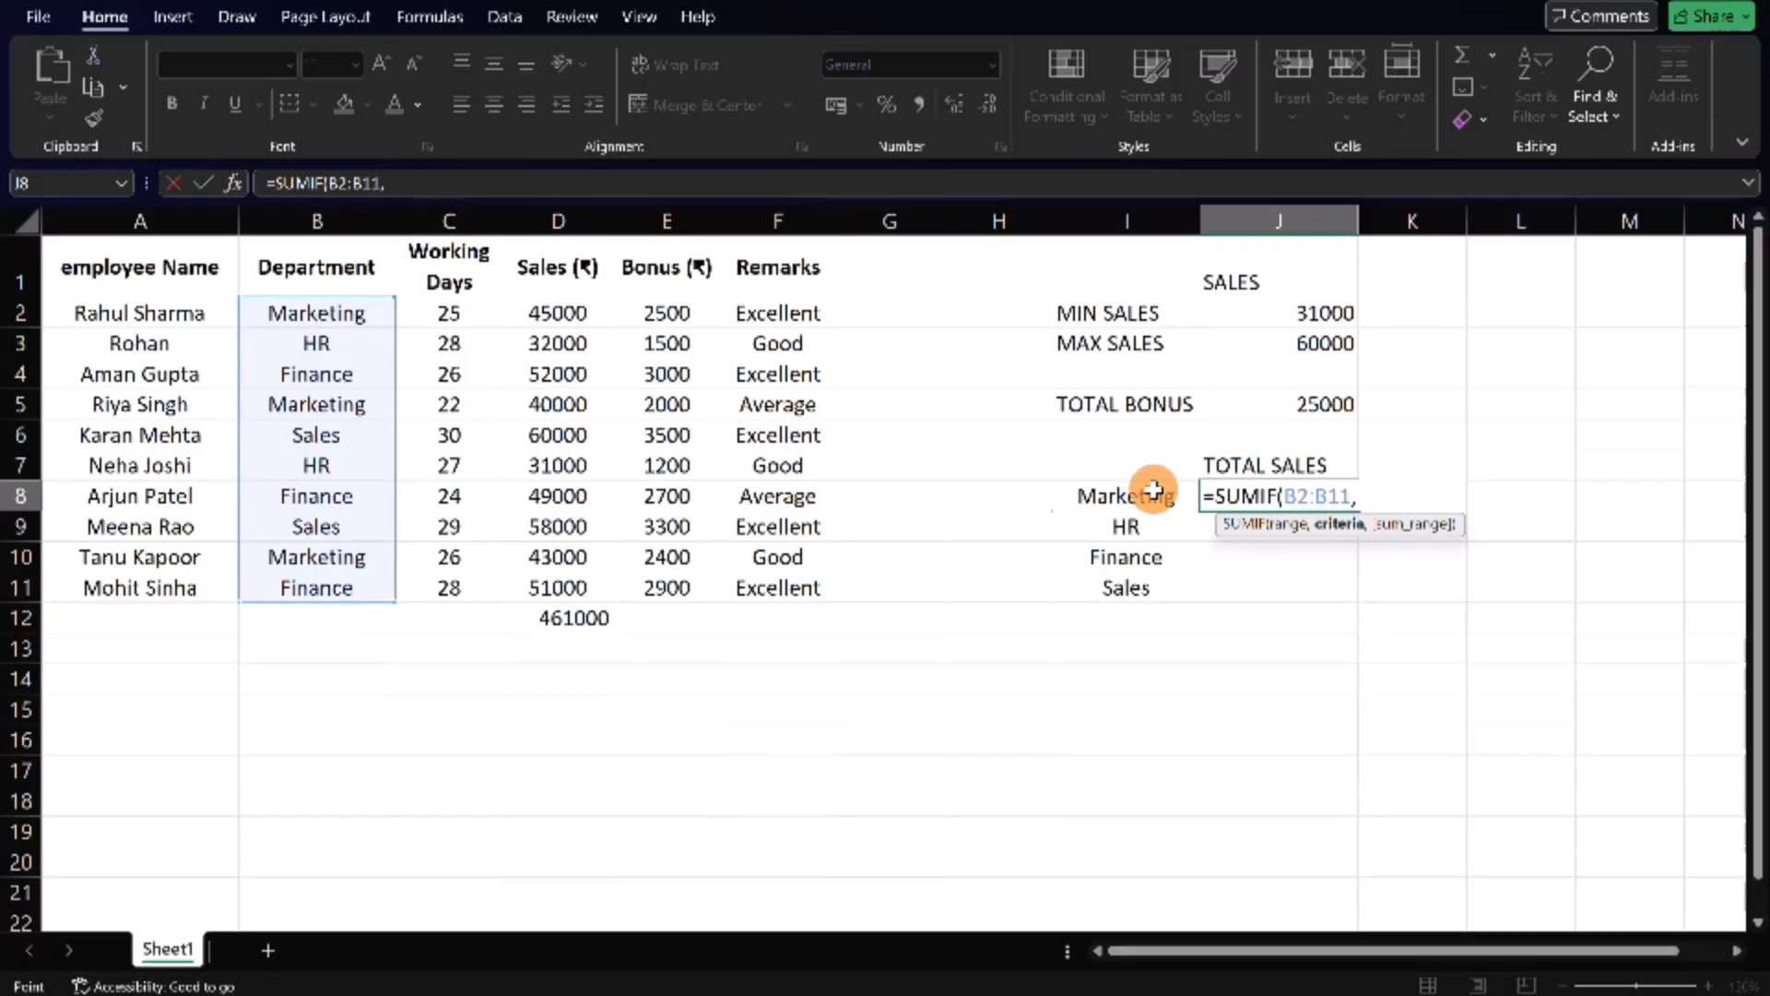
pyautogui.write(',')
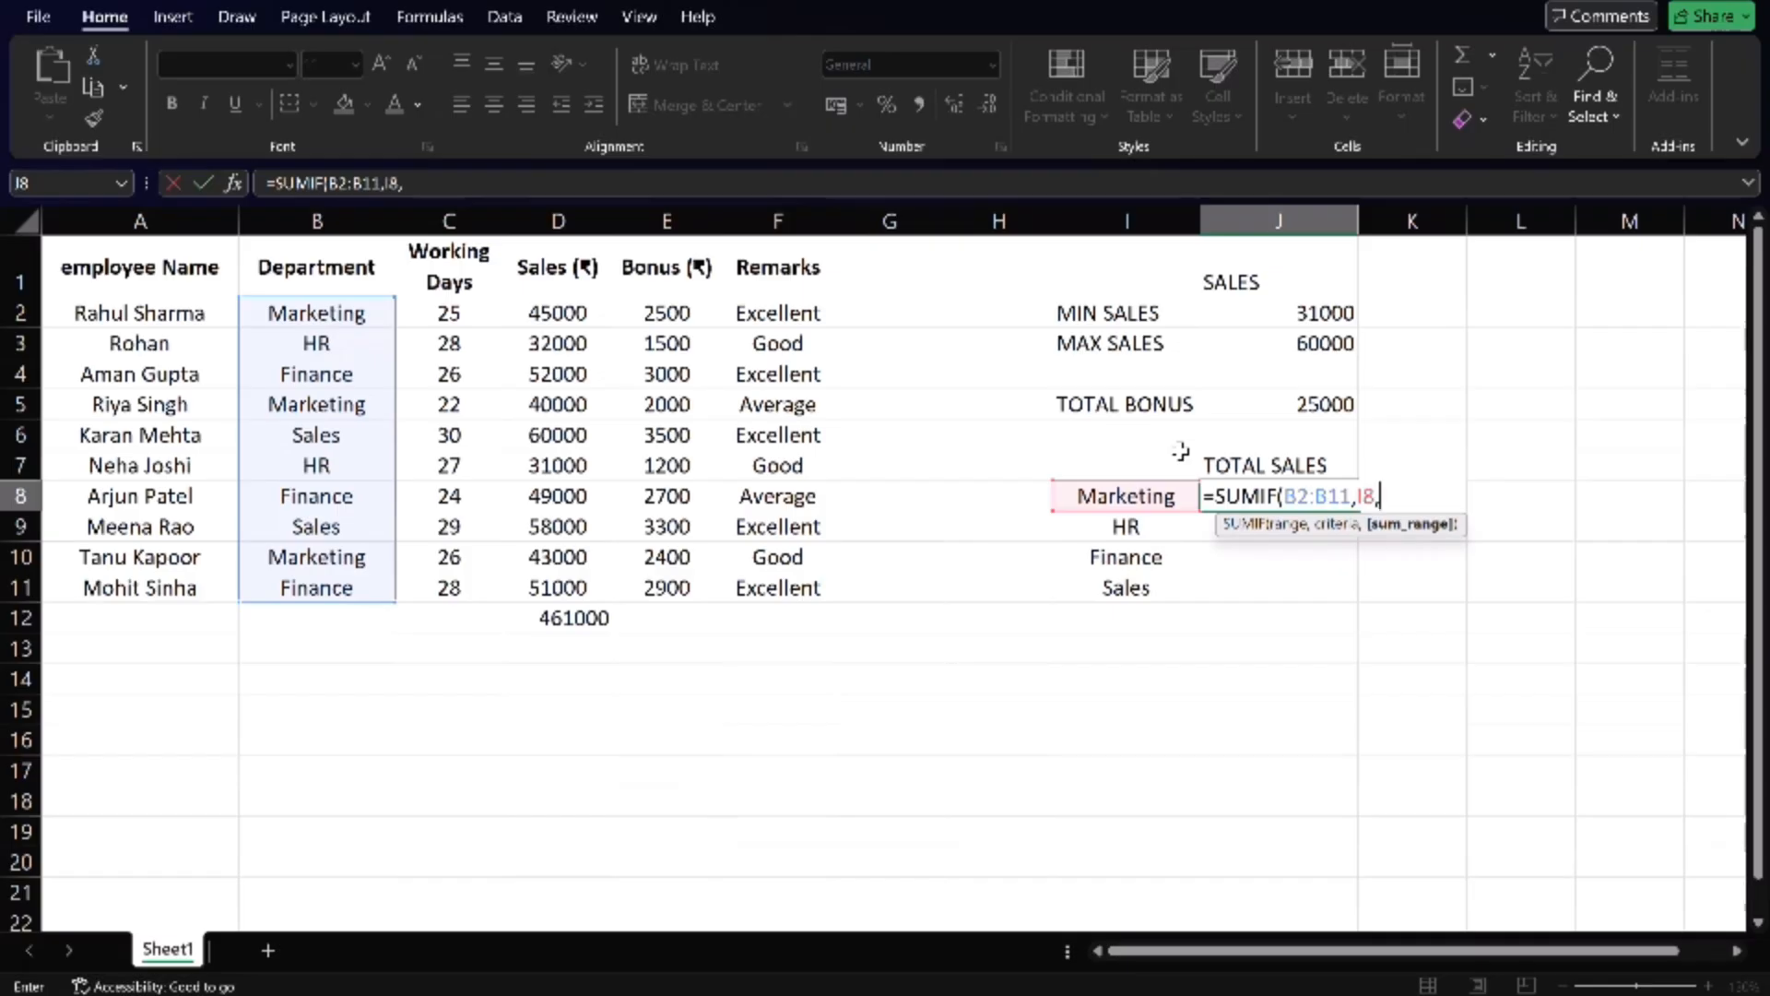
pyautogui.moveTo(579, 314); pyautogui.dragTo(579, 579)
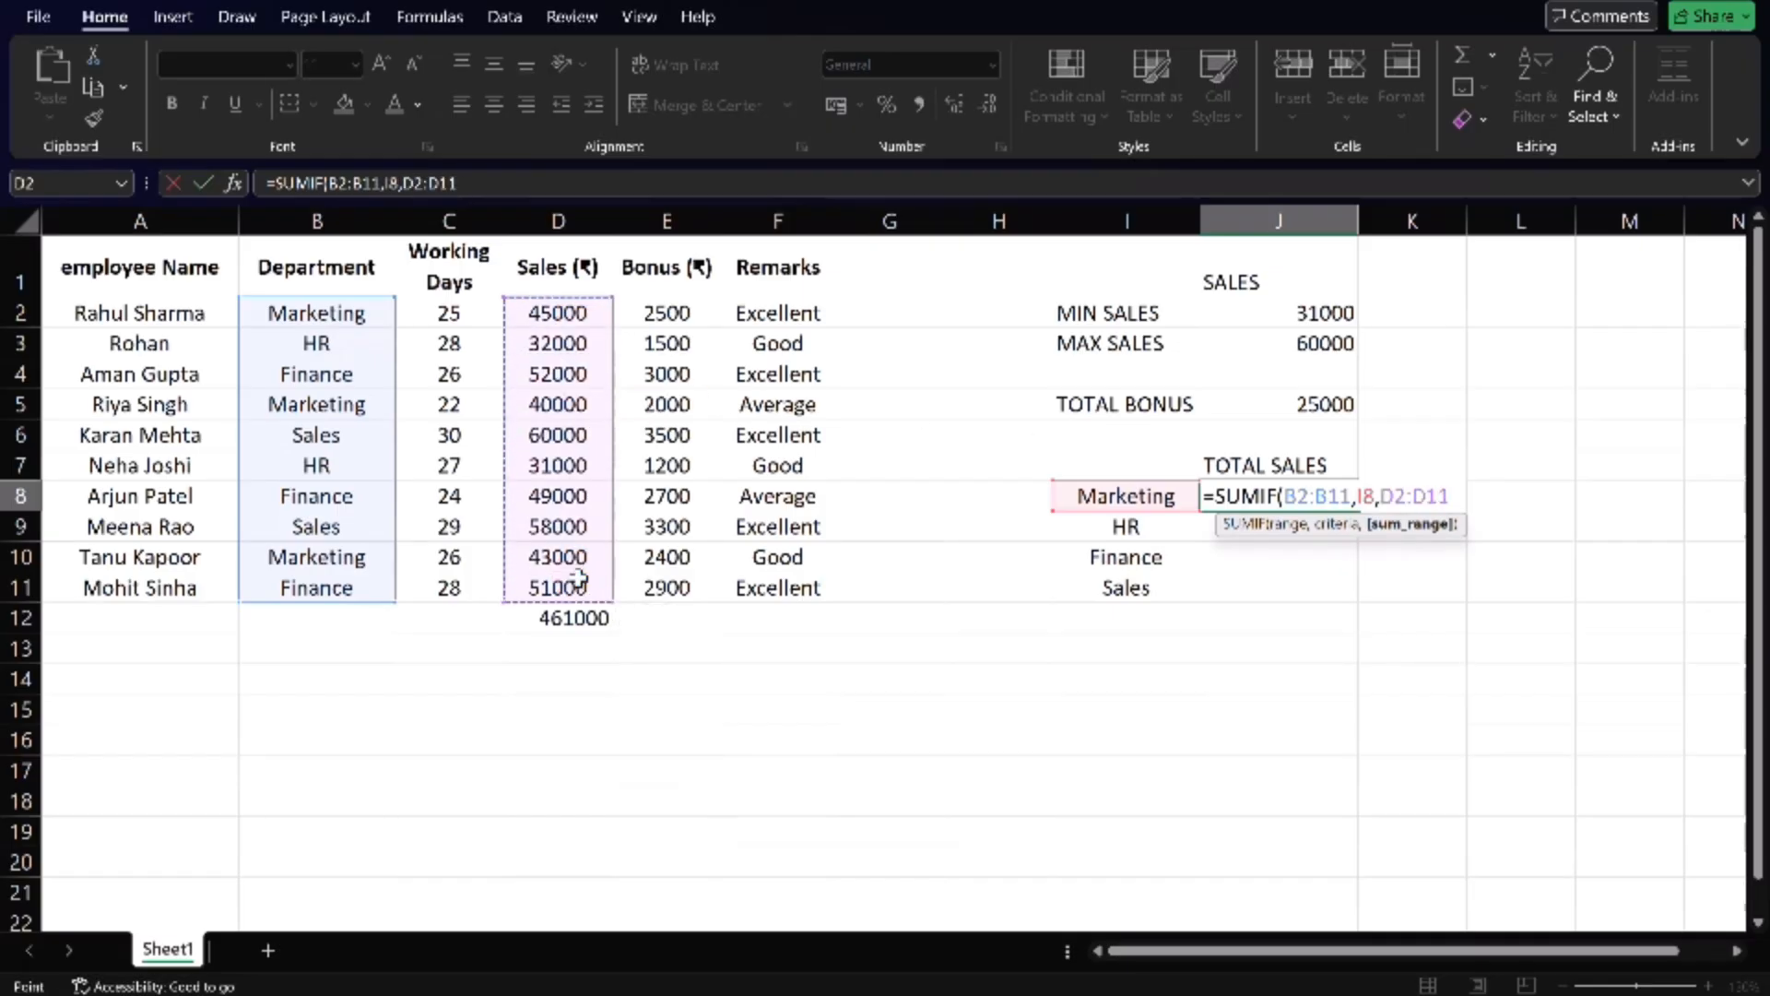
pyautogui.press('Return')
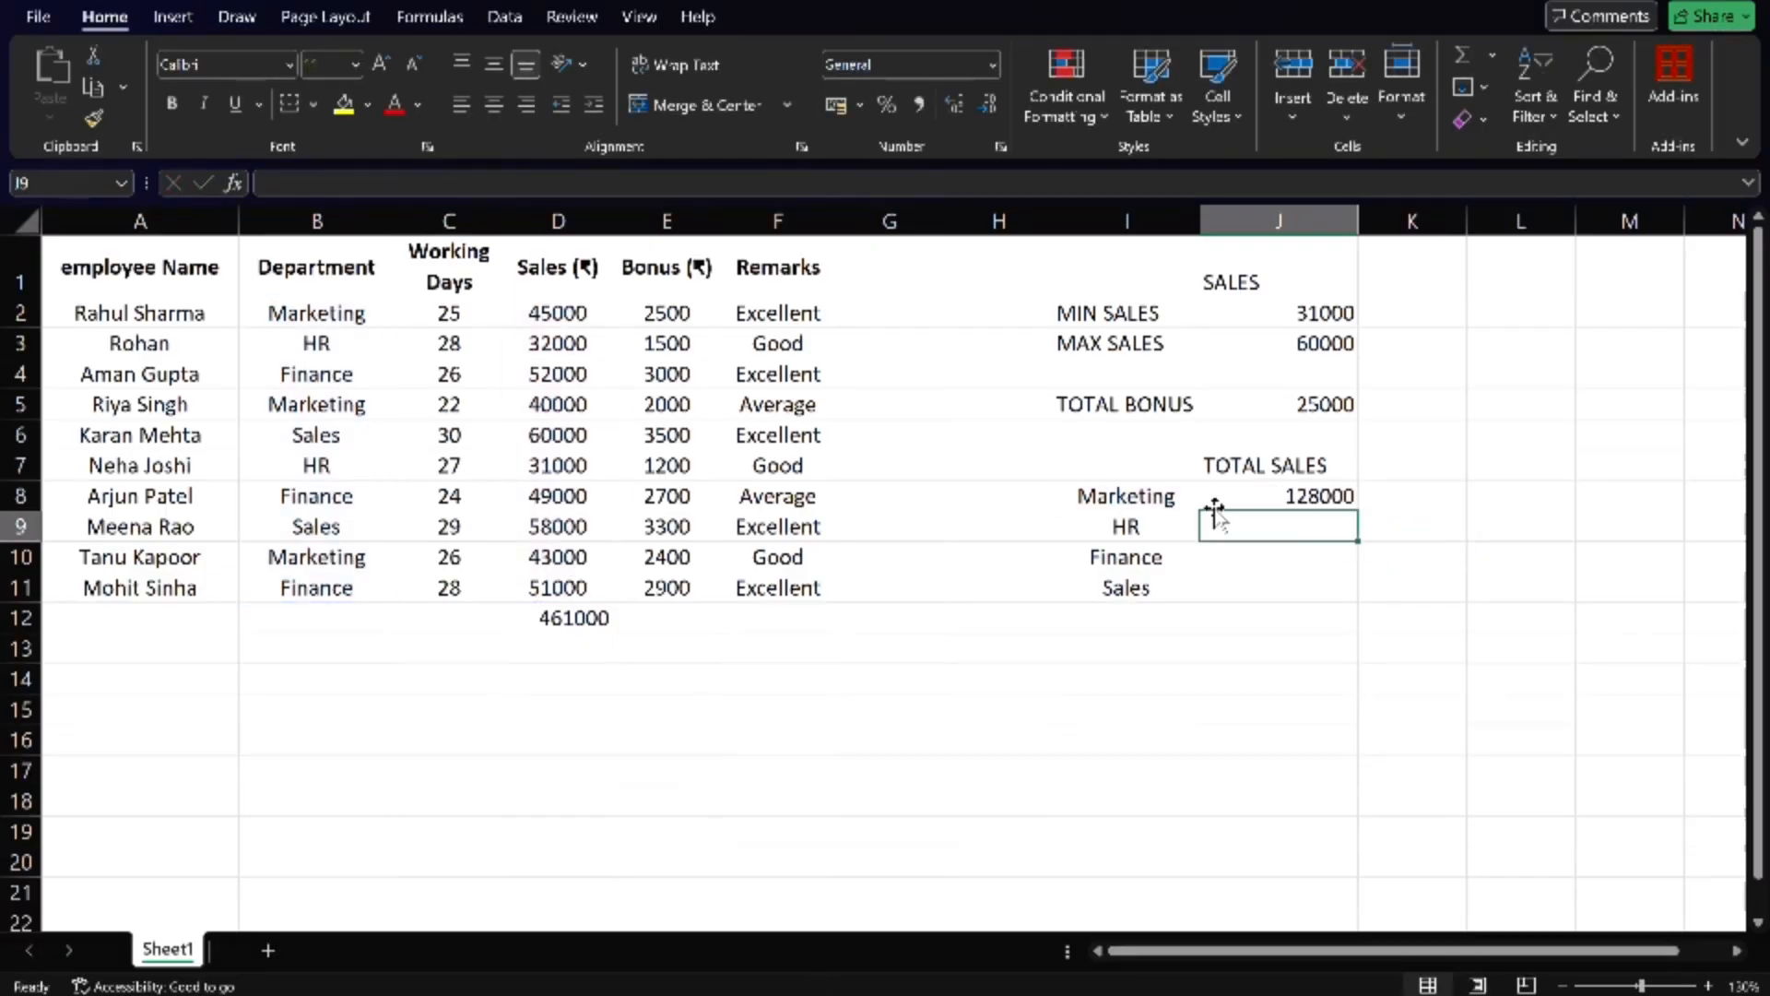
# - Fill the SUMIF formula from J8 down to J11 for the HR, Finance and Sales departments
pyautogui.click(1267, 503)
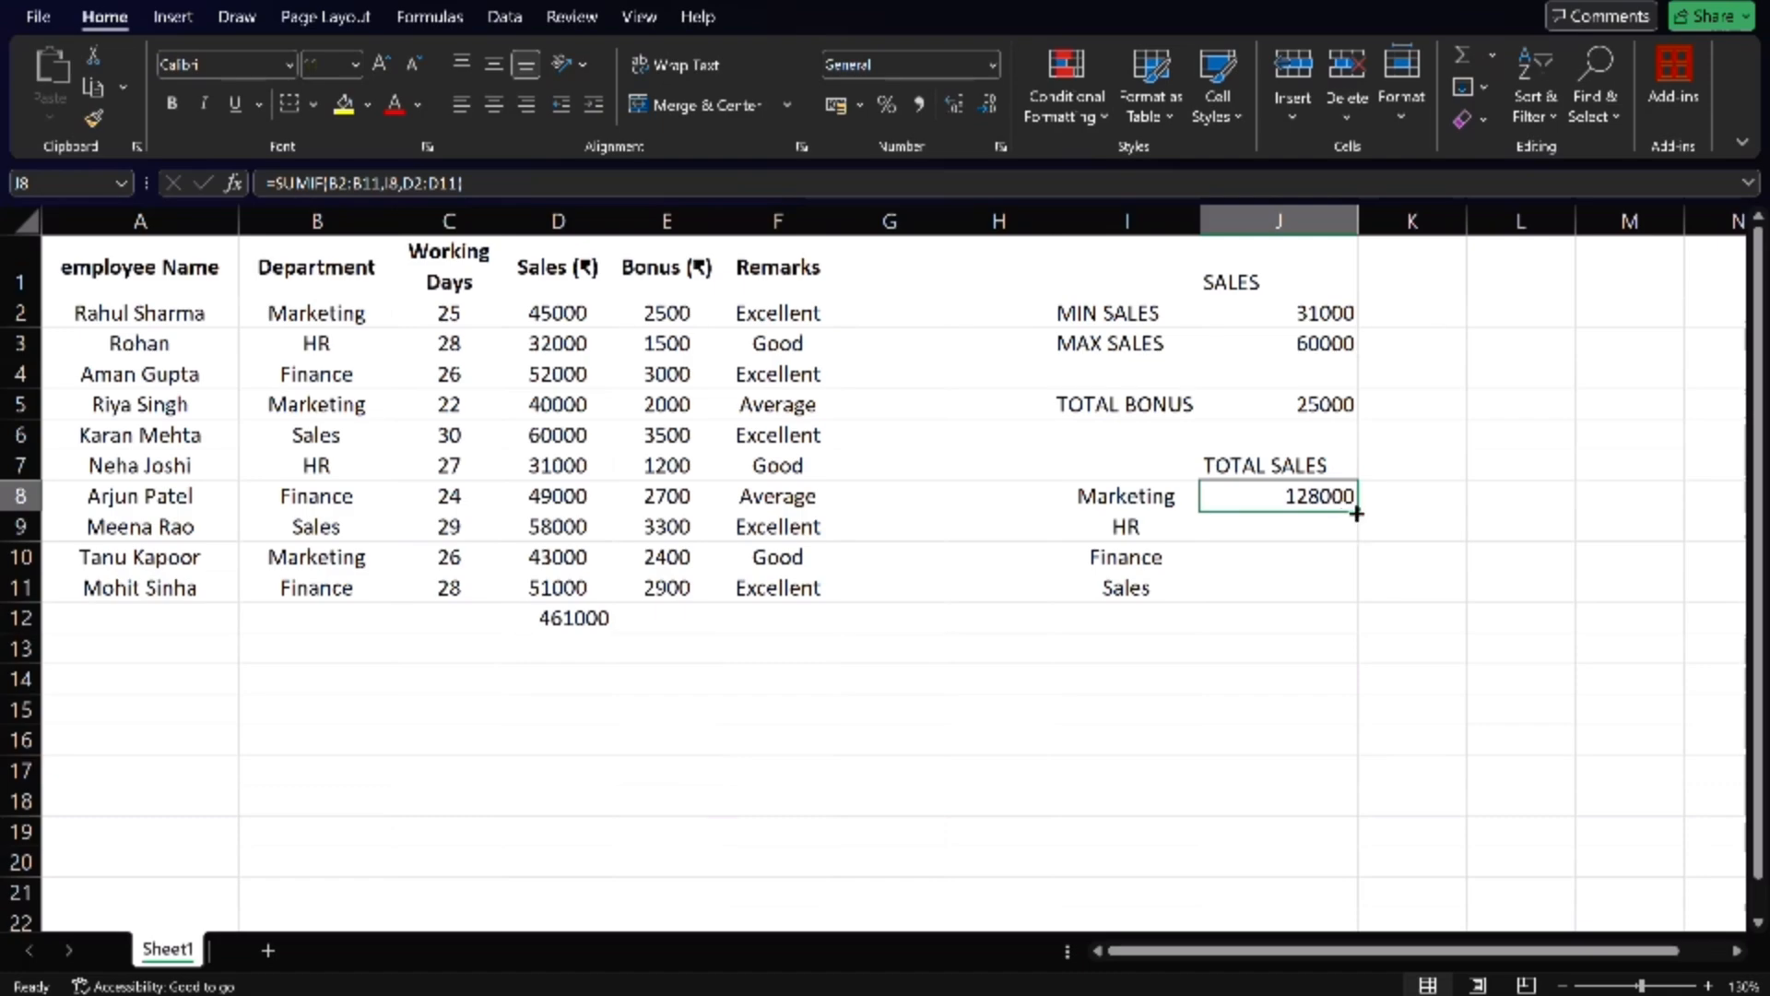
pyautogui.moveTo(1356, 514); pyautogui.dragTo(1352, 590)
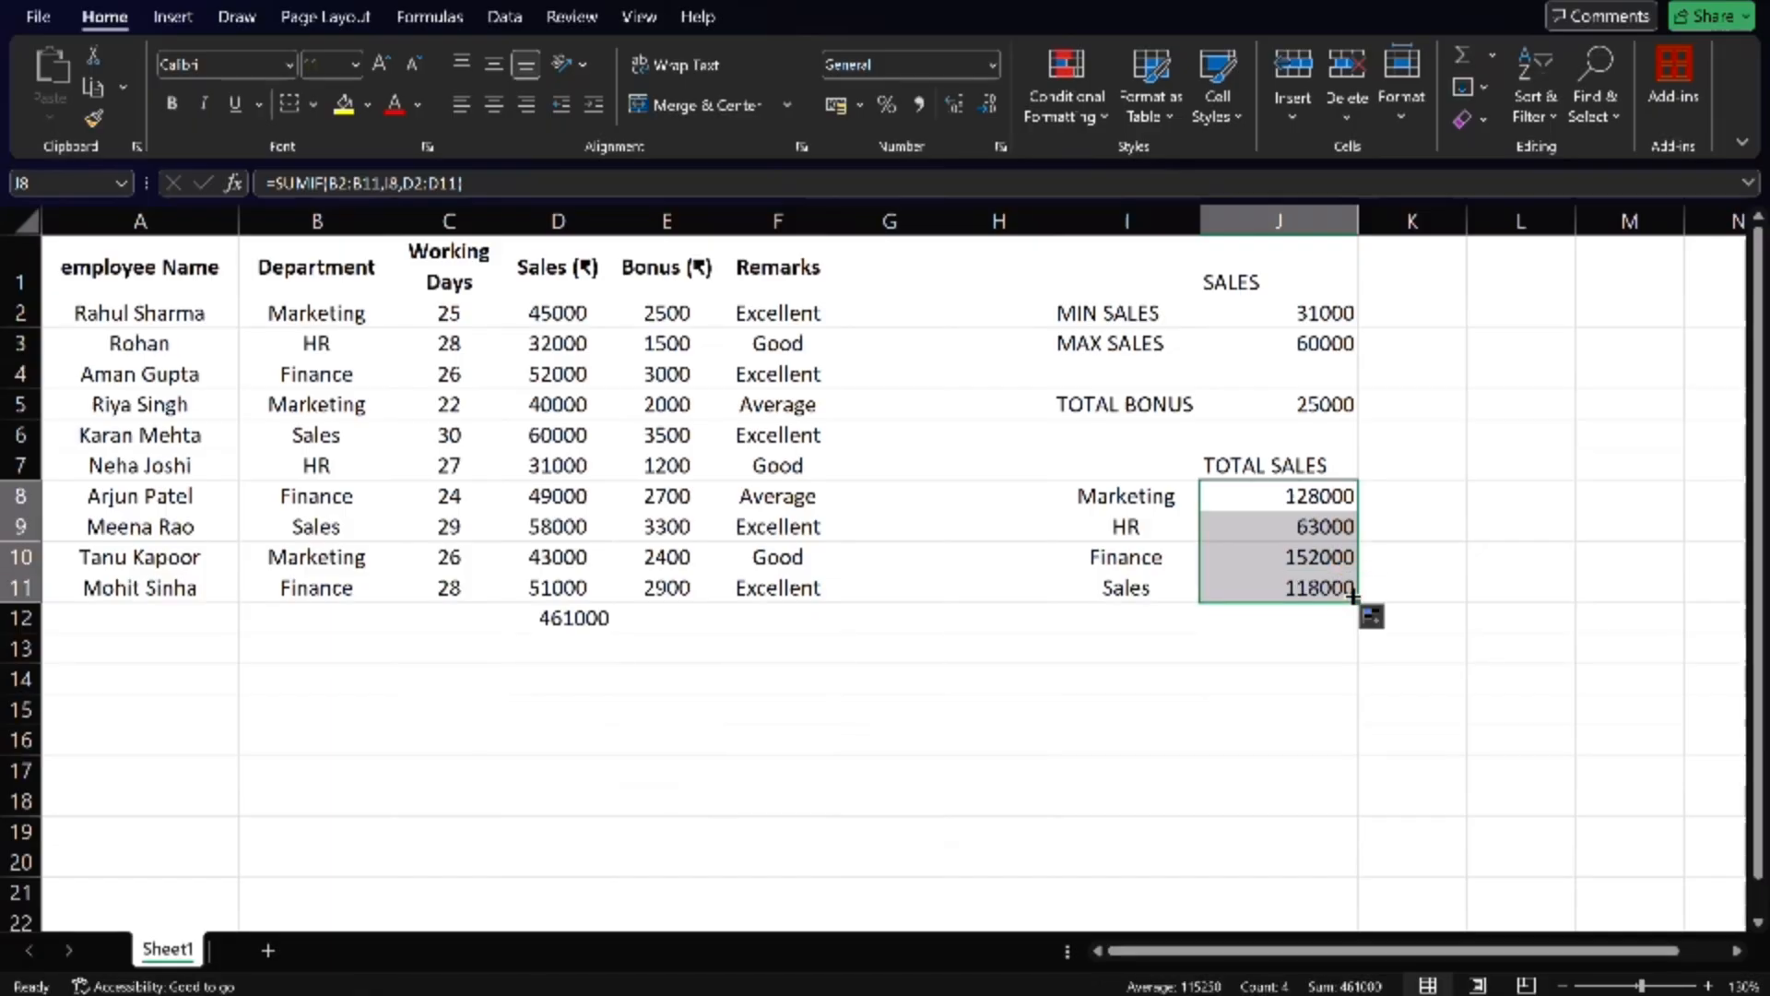
pyautogui.click(1391, 526)
# - Try moving the criteria range of the HR formula in J9 to B2:B11, and undo the edit
pyautogui.doubleClick(1343, 528)
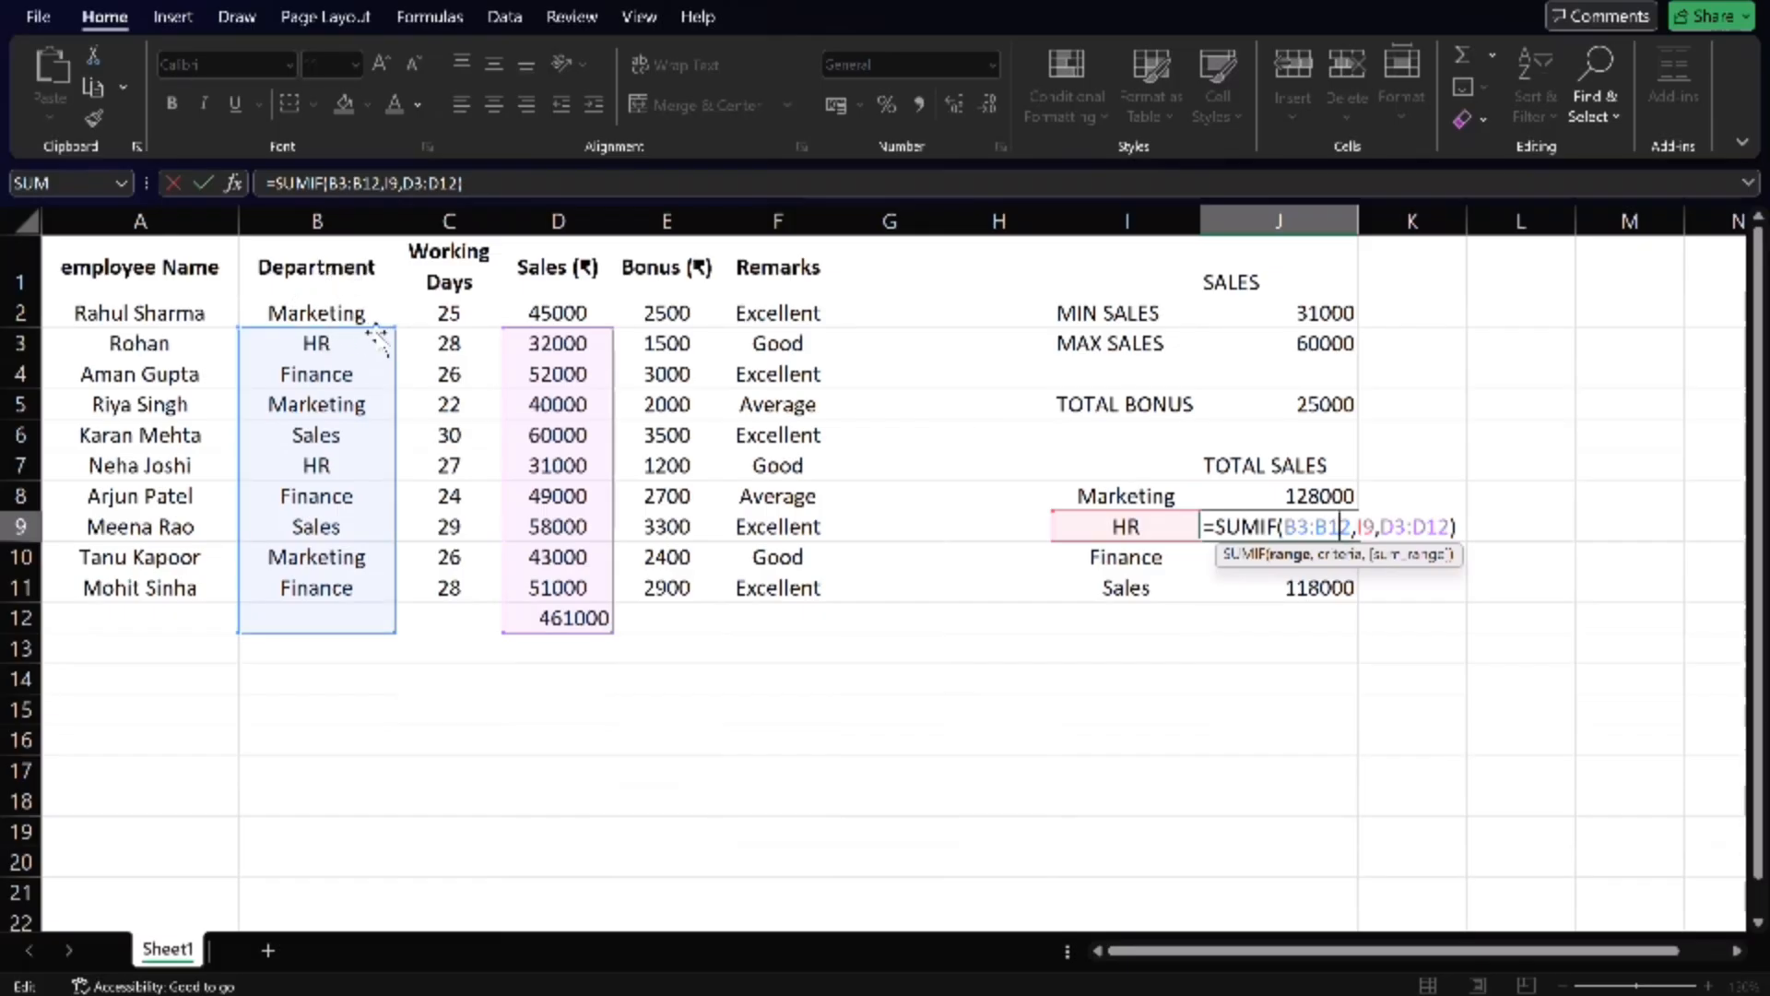
pyautogui.moveTo(377, 328); pyautogui.dragTo(380, 307)
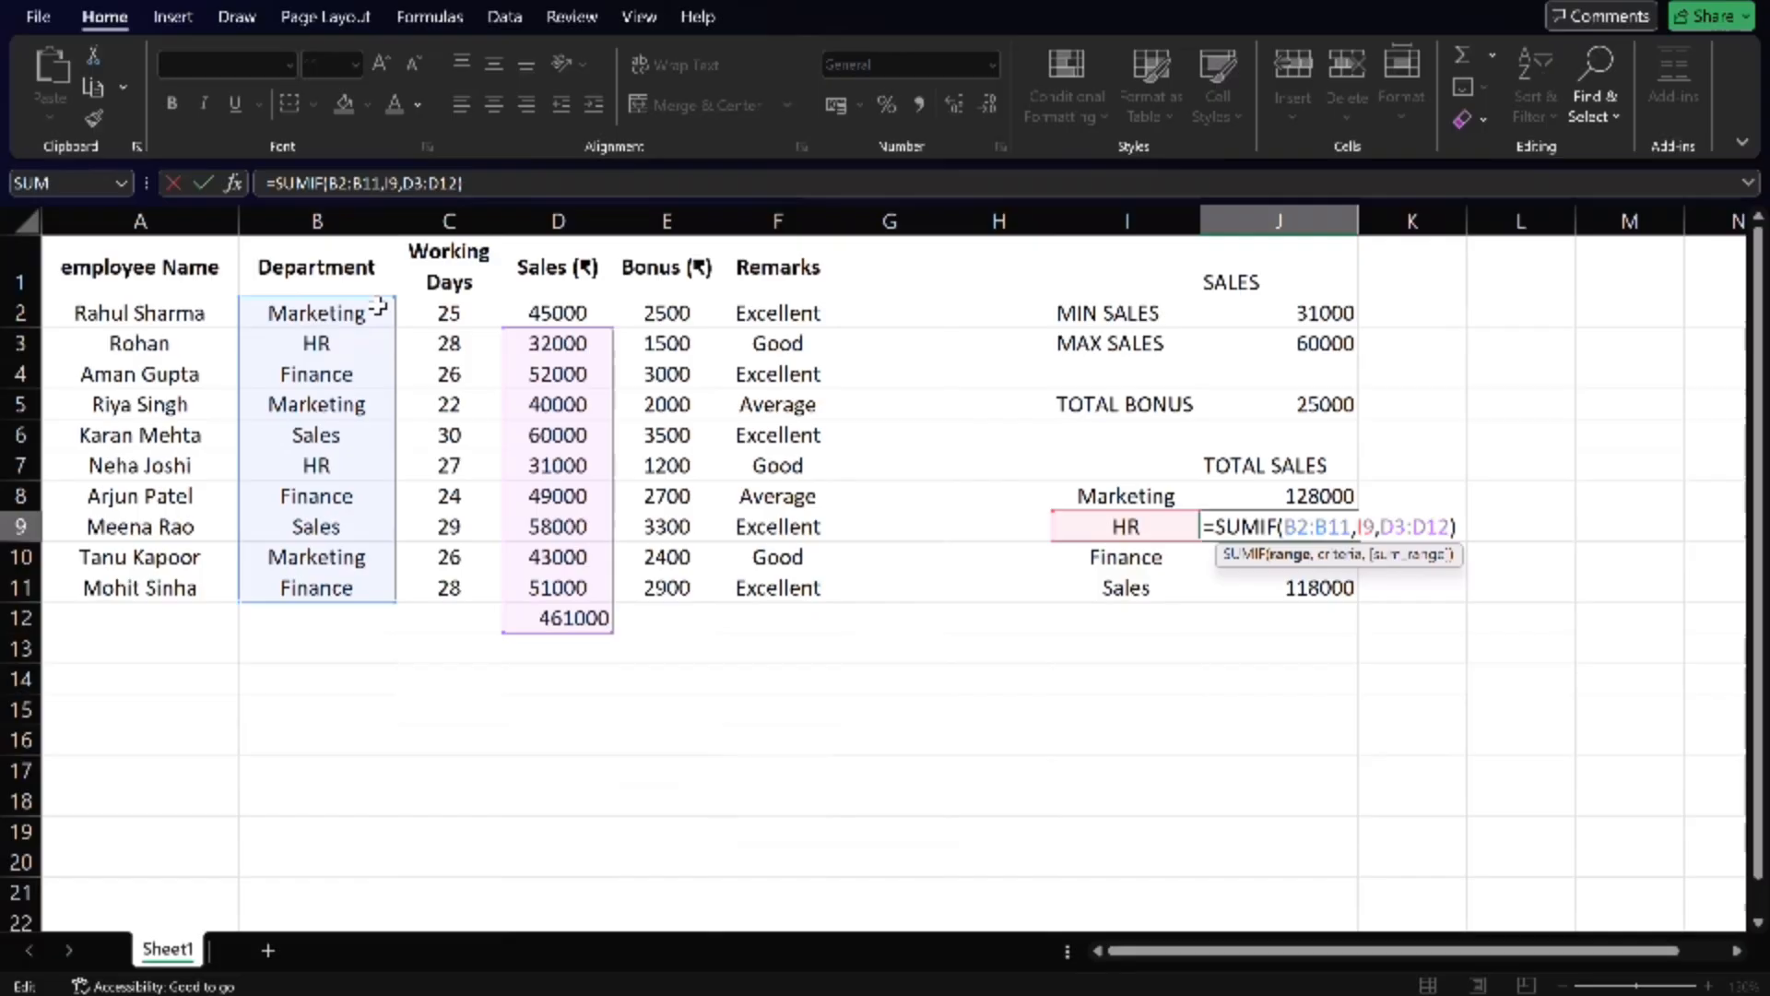
pyautogui.press('Return')
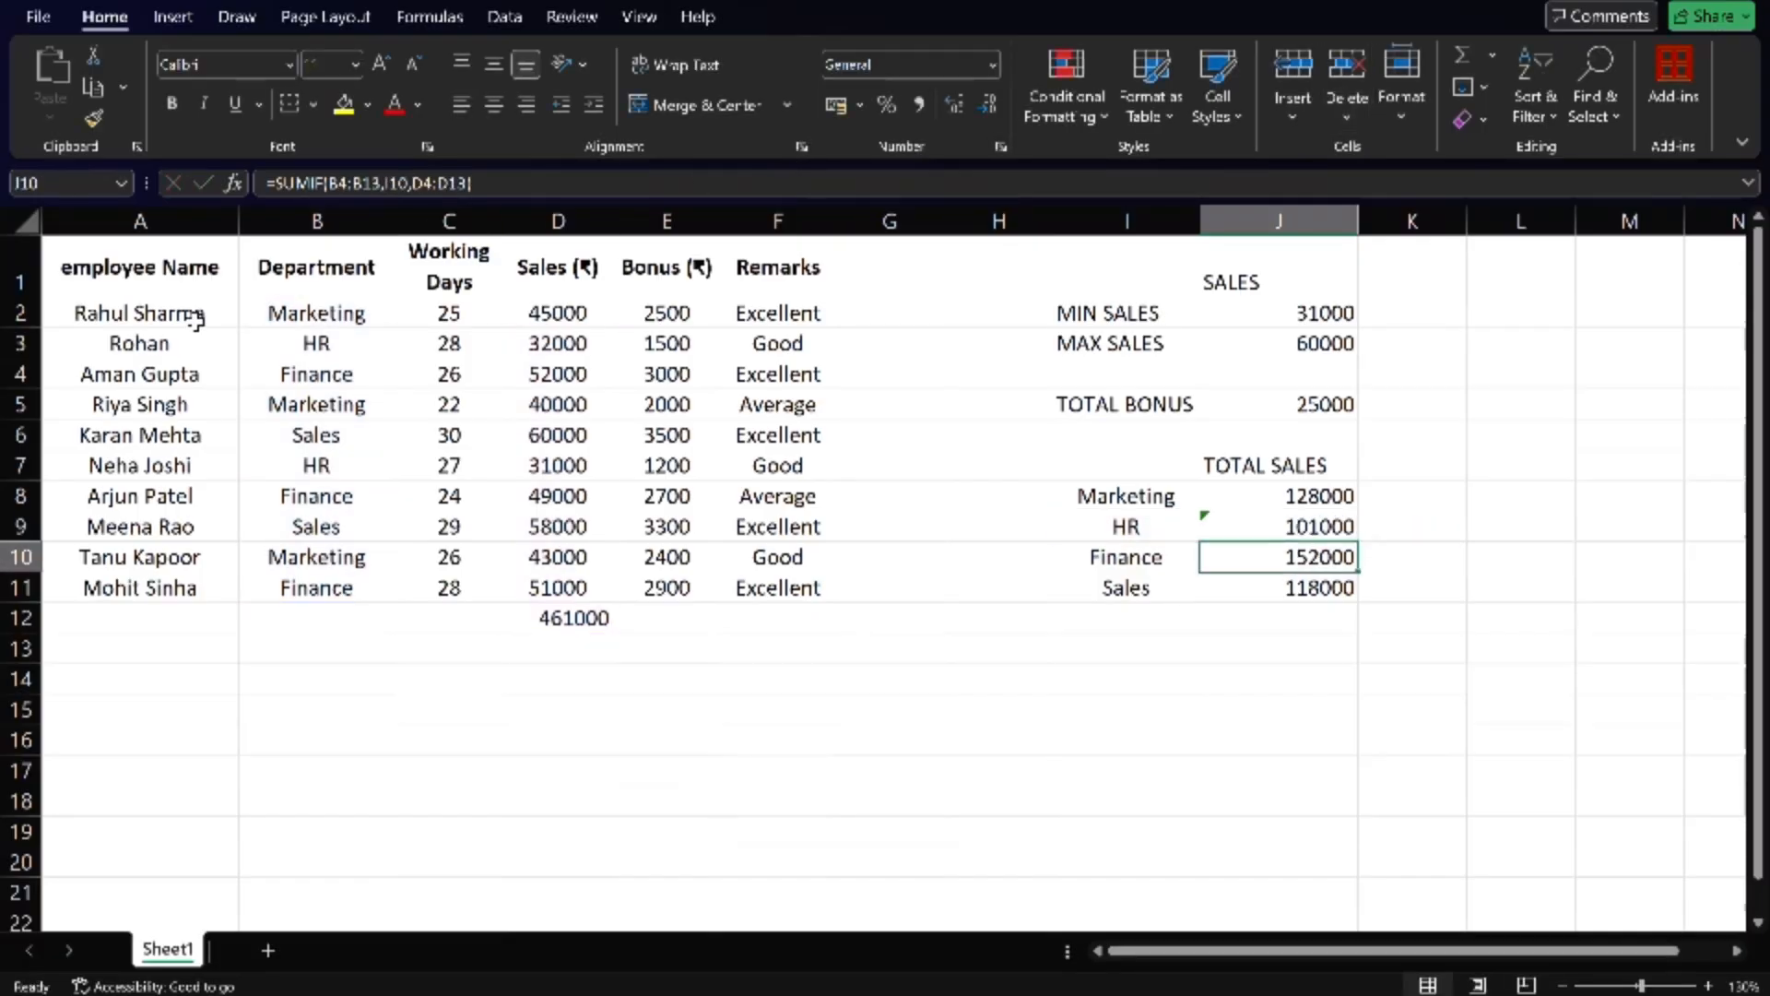
pyautogui.hotkey('ctrl', 'z')
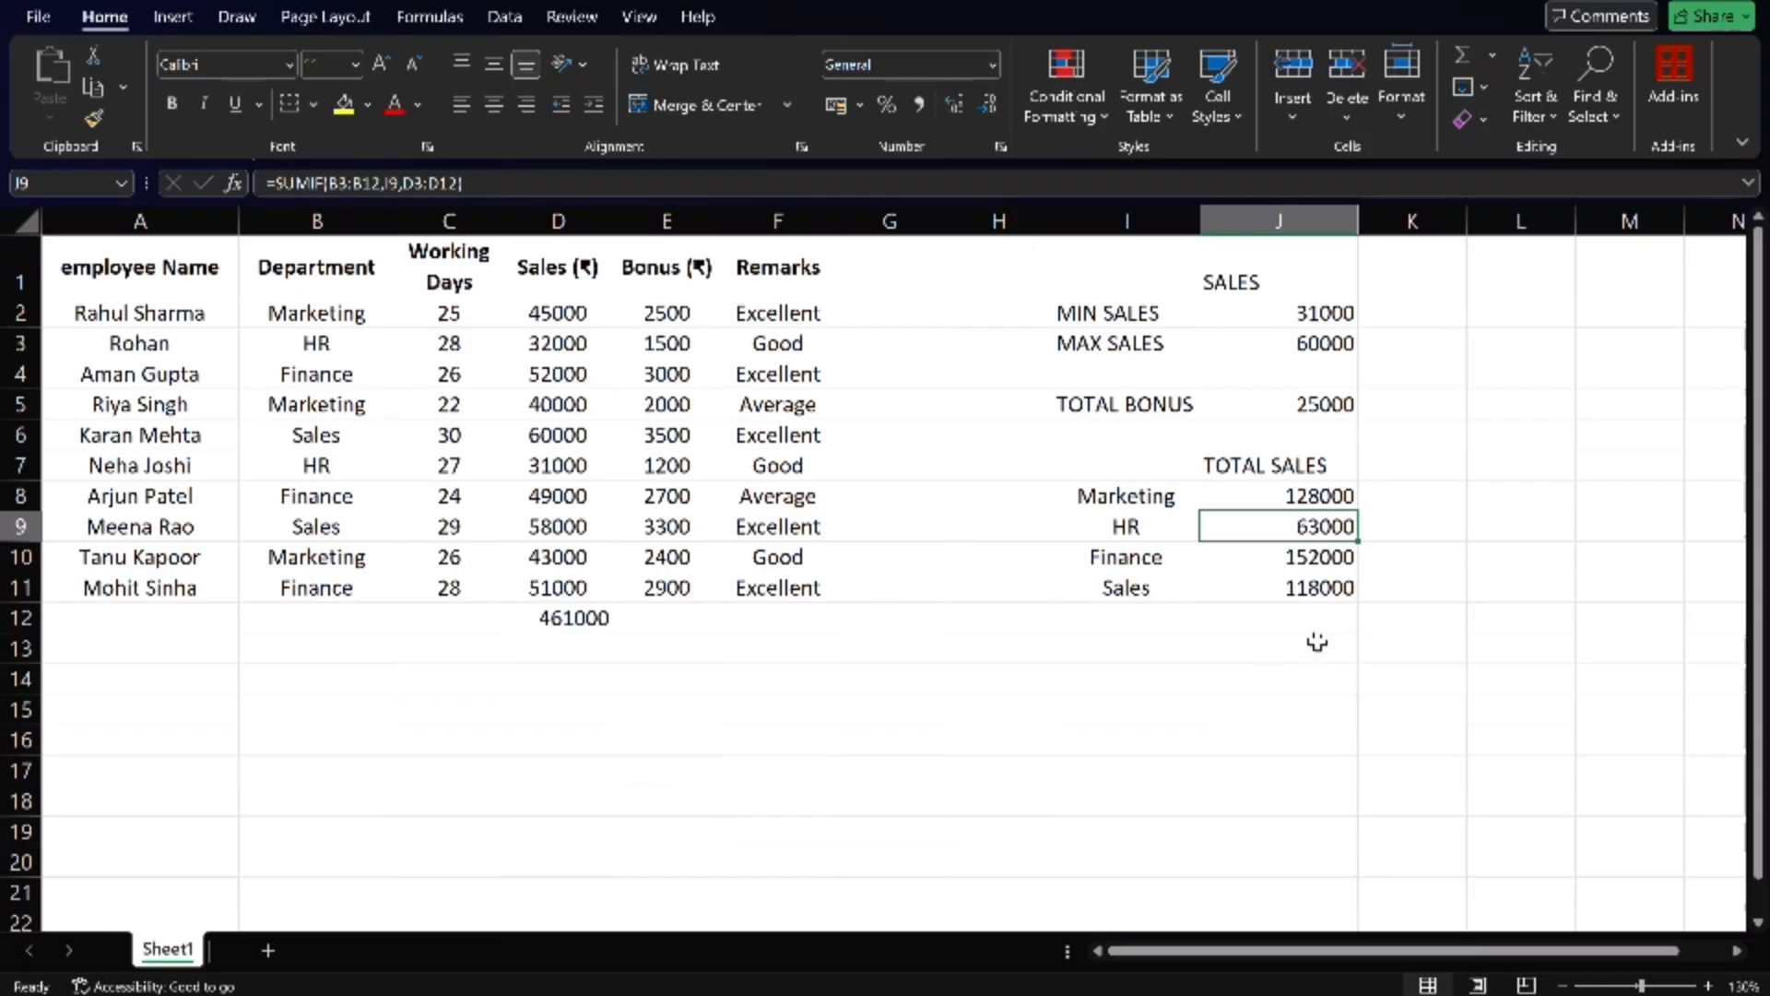
# - Add up the department sales totals in cell J12 with =SUM(J8:J11)
pyautogui.click(1300, 613)
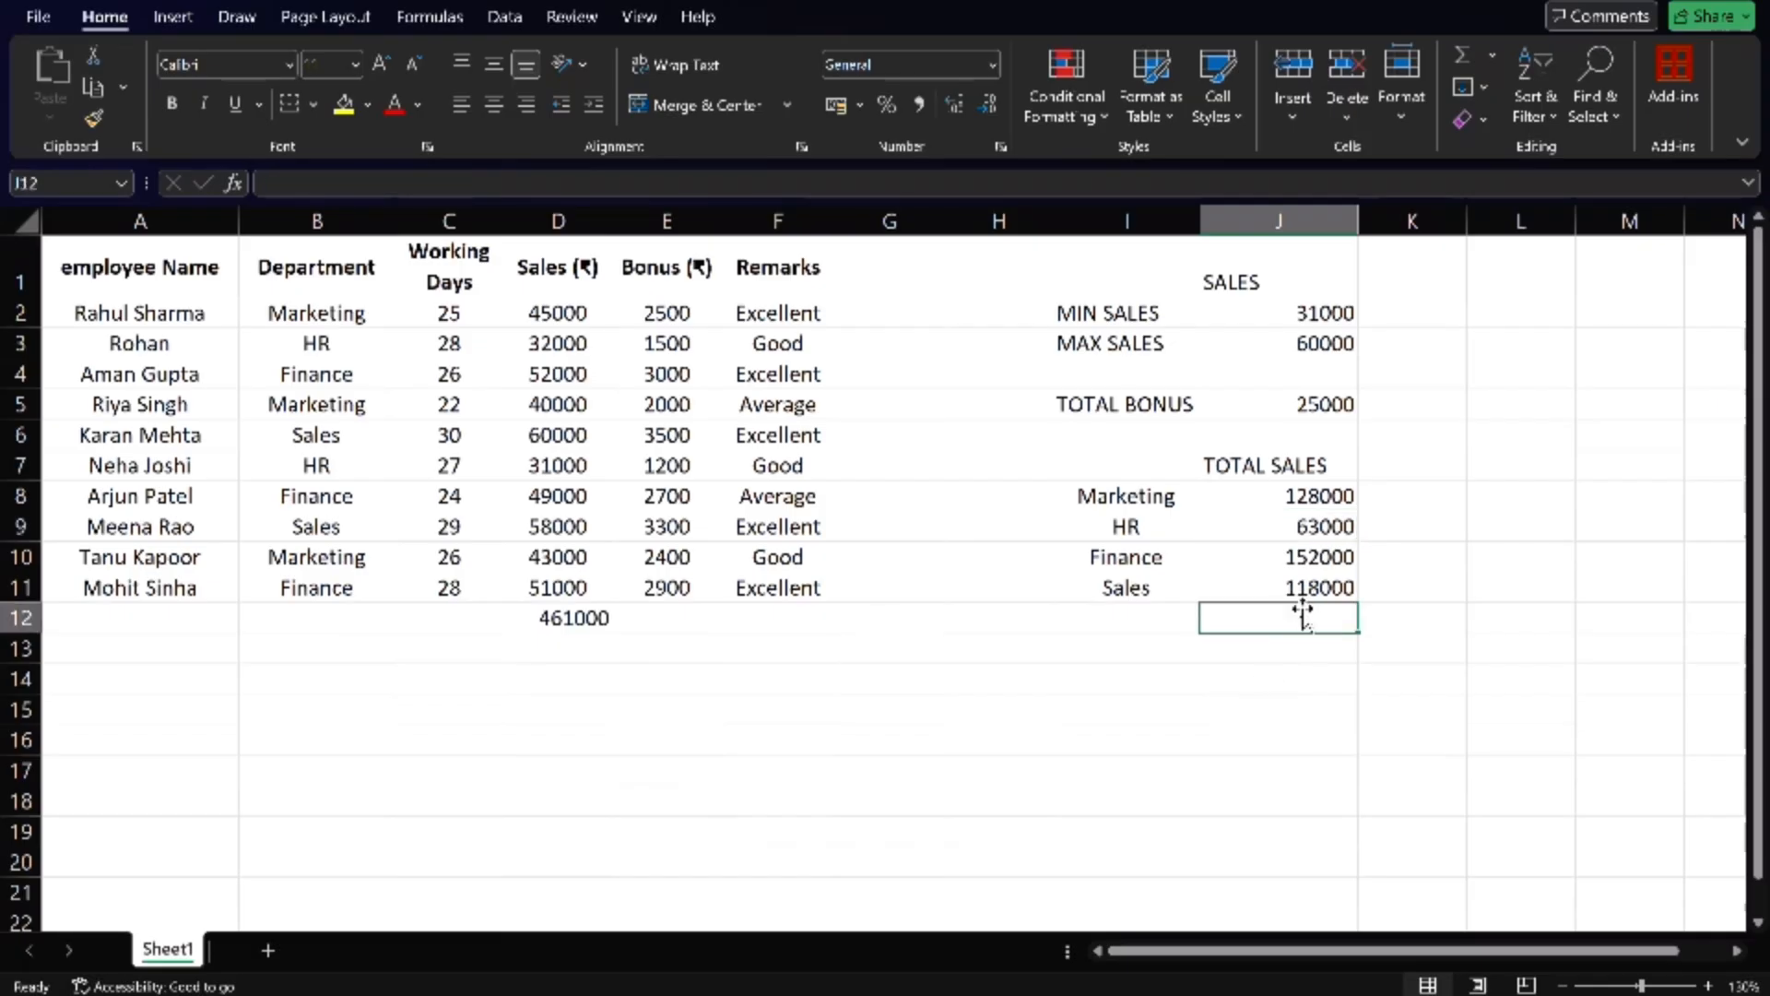
pyautogui.write('=S')
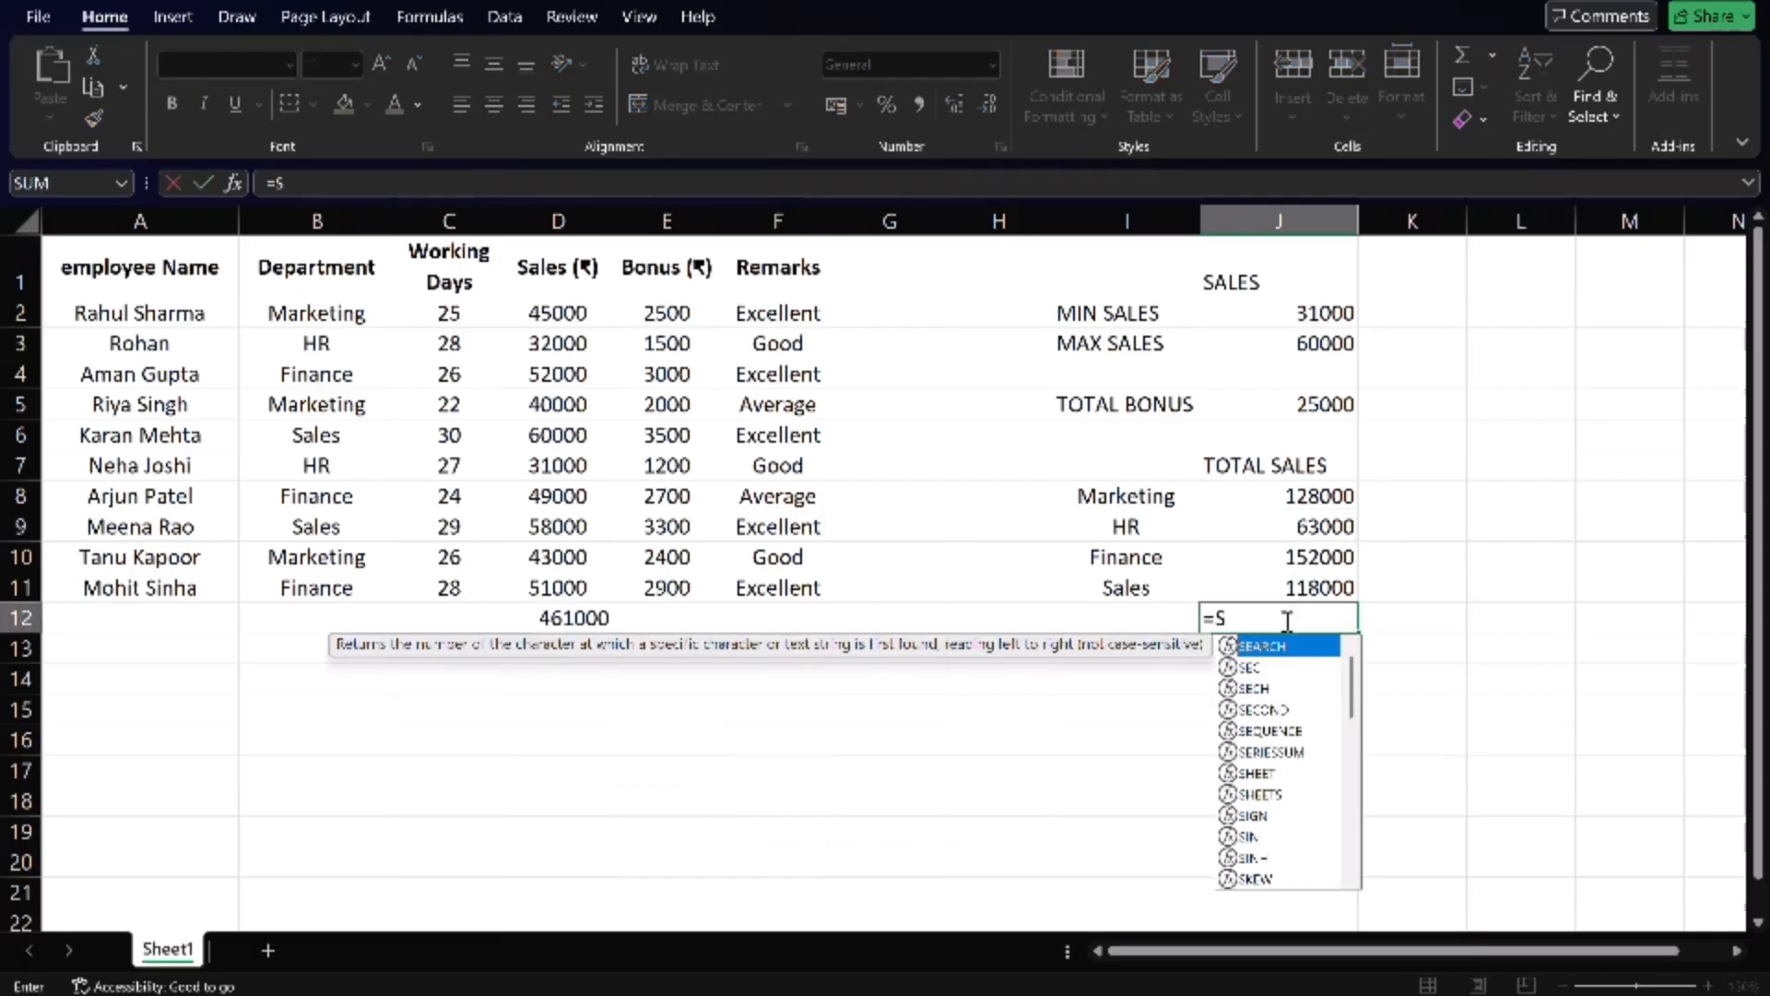
pyautogui.write('UM(')
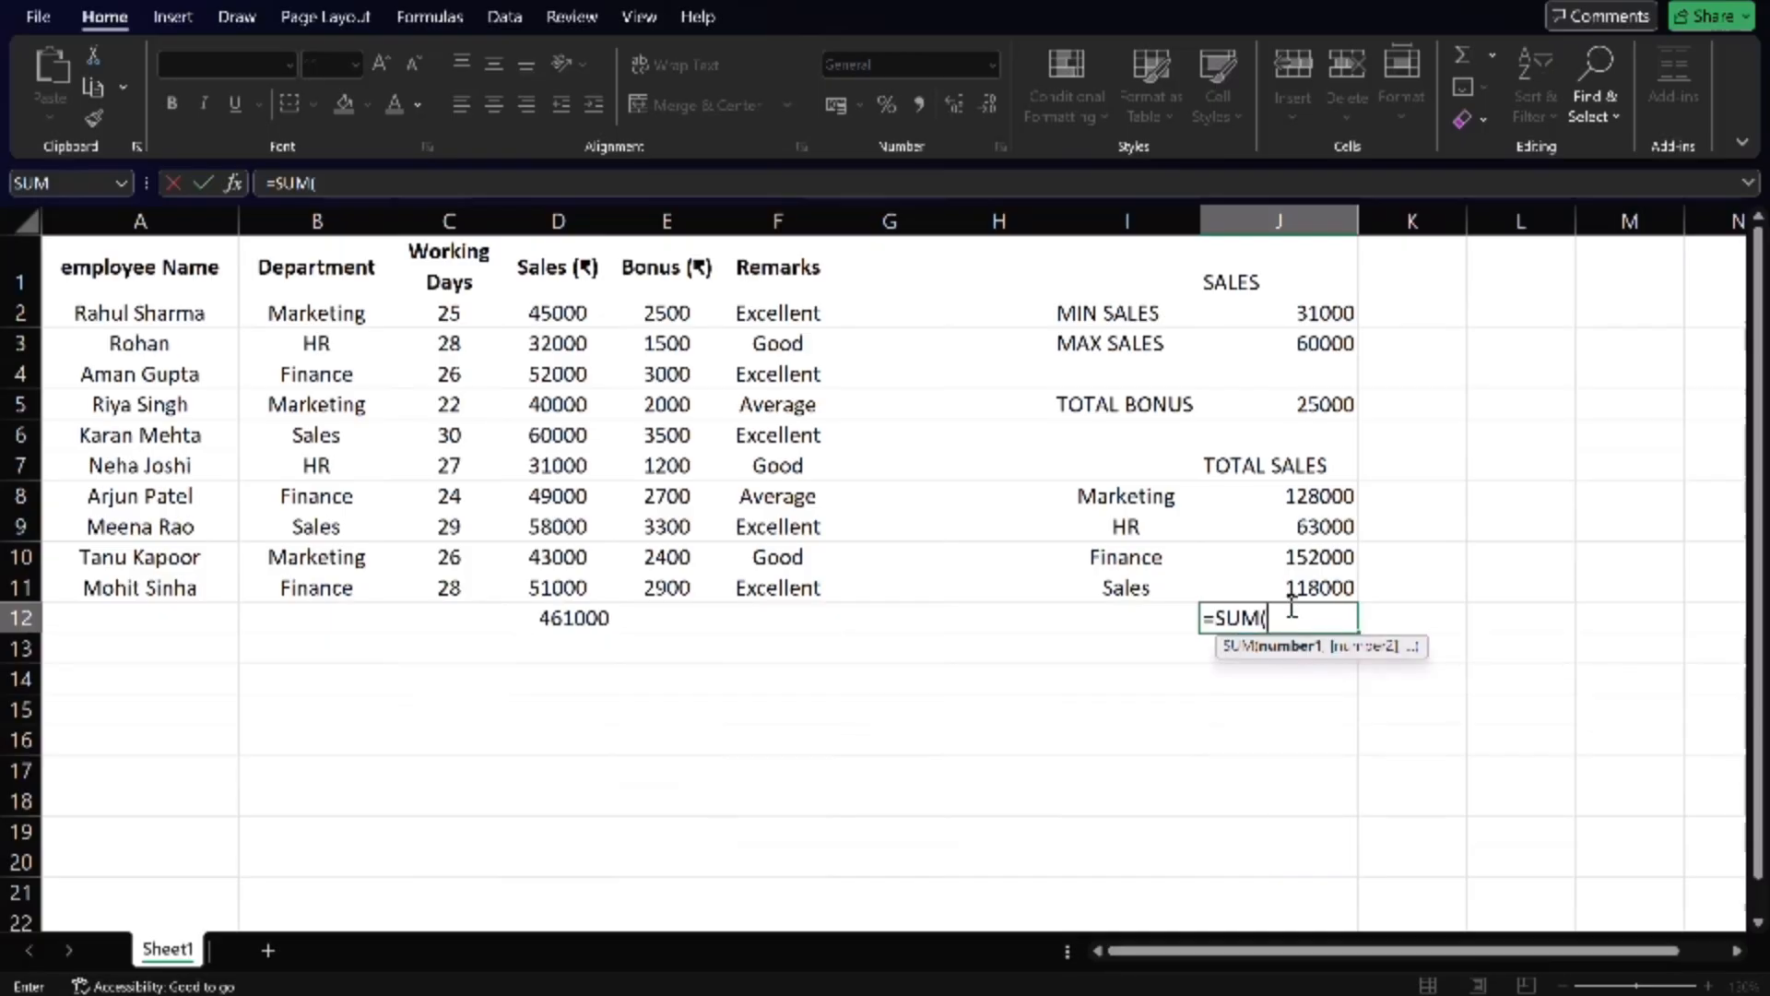
pyautogui.moveTo(1300, 503); pyautogui.dragTo(1300, 581)
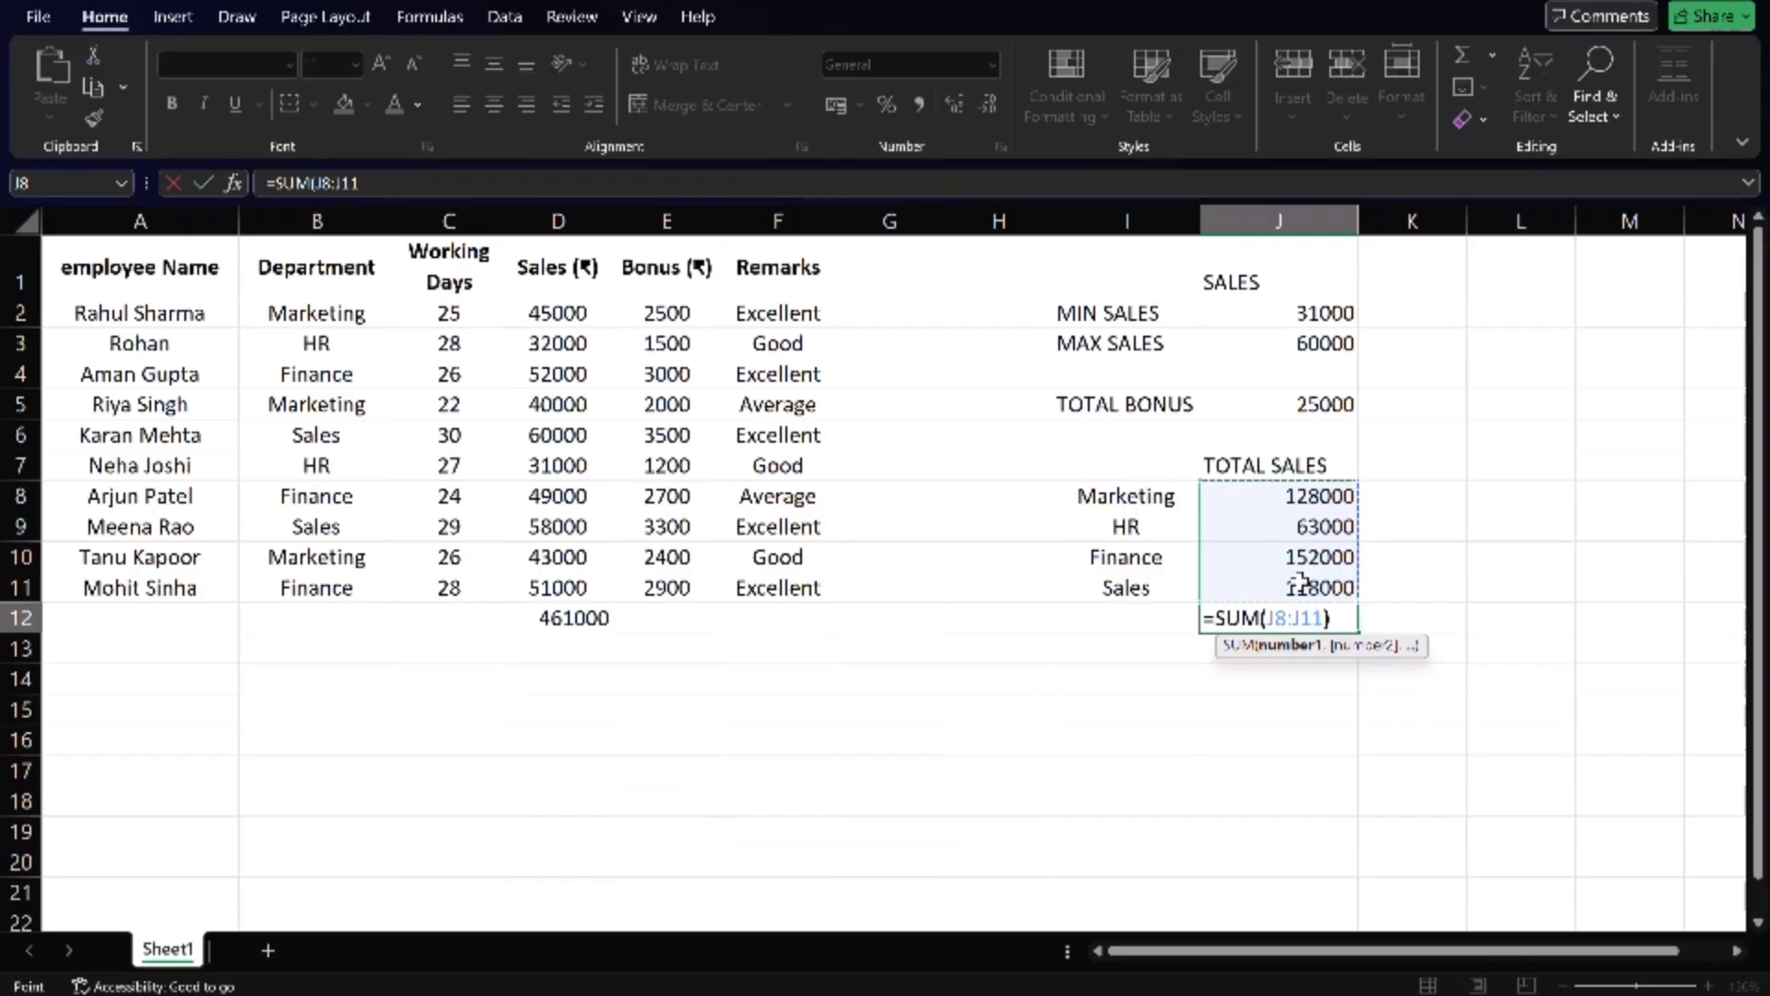
pyautogui.write(')')
pyautogui.press('Return')
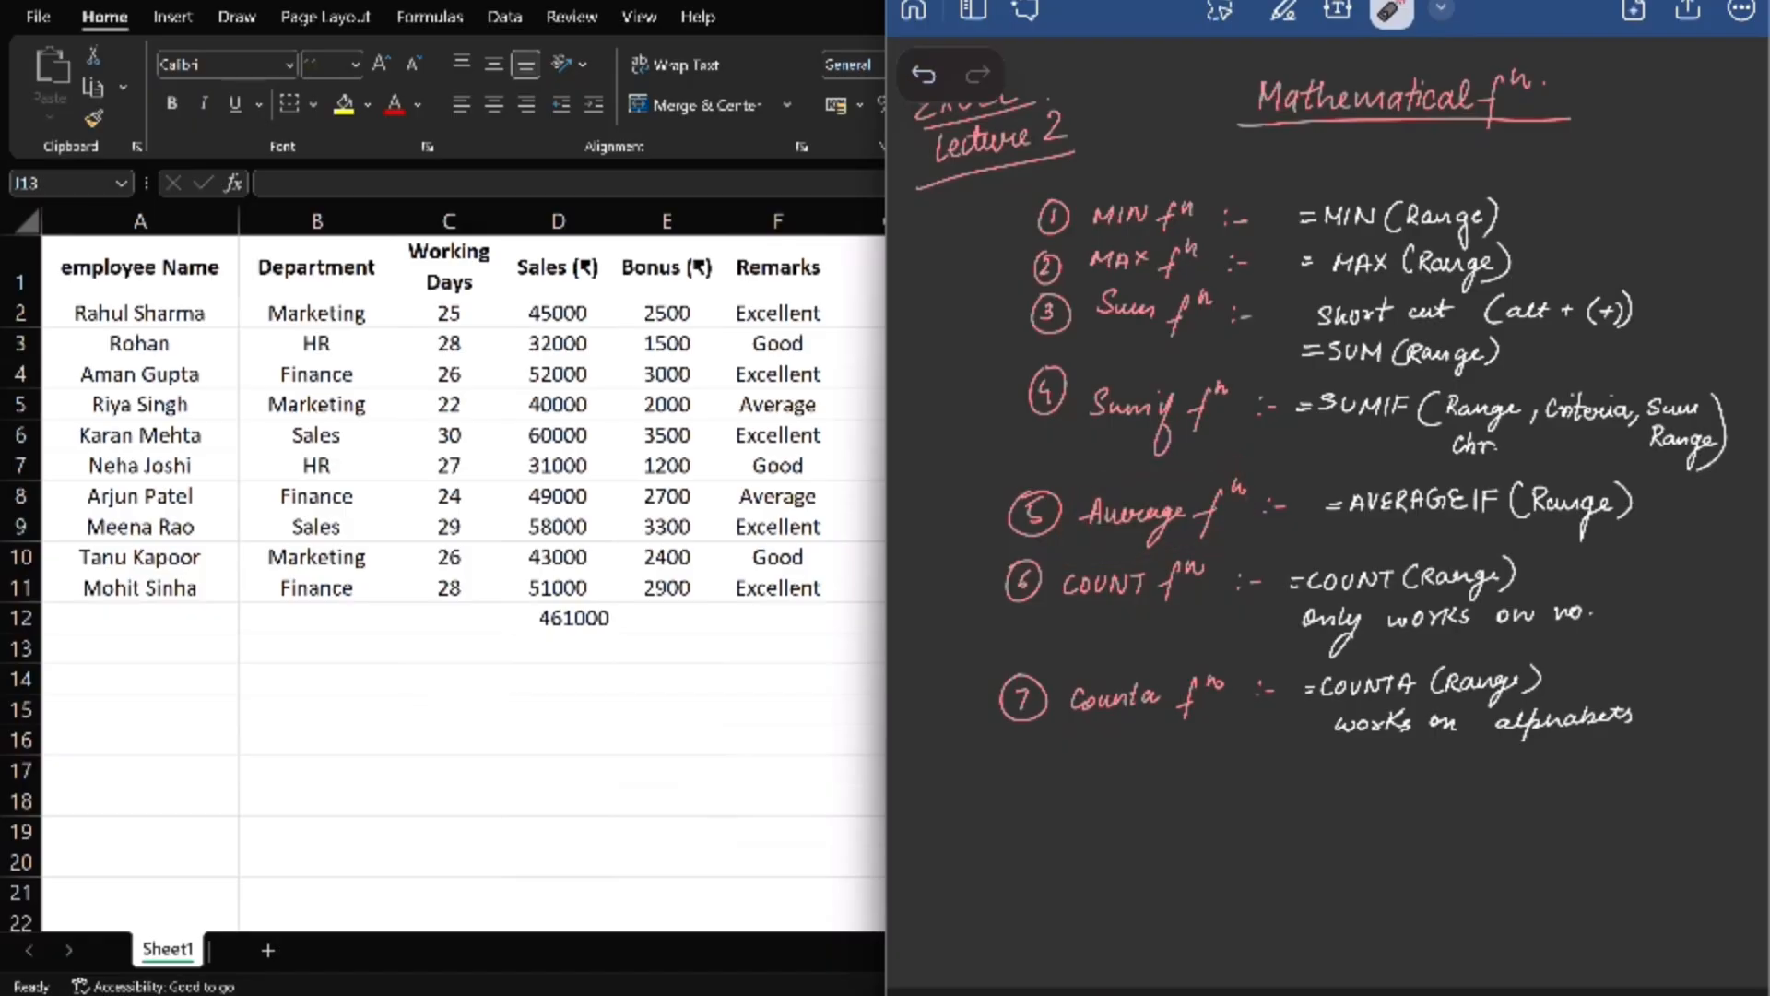
pyautogui.moveTo(1099, 536)
pyautogui.mouseDown()
pyautogui.moveTo(1274, 518)
pyautogui.moveTo(1120, 541)
pyautogui.mouseUp()
pyautogui.hotkey('alt', 'Tab')
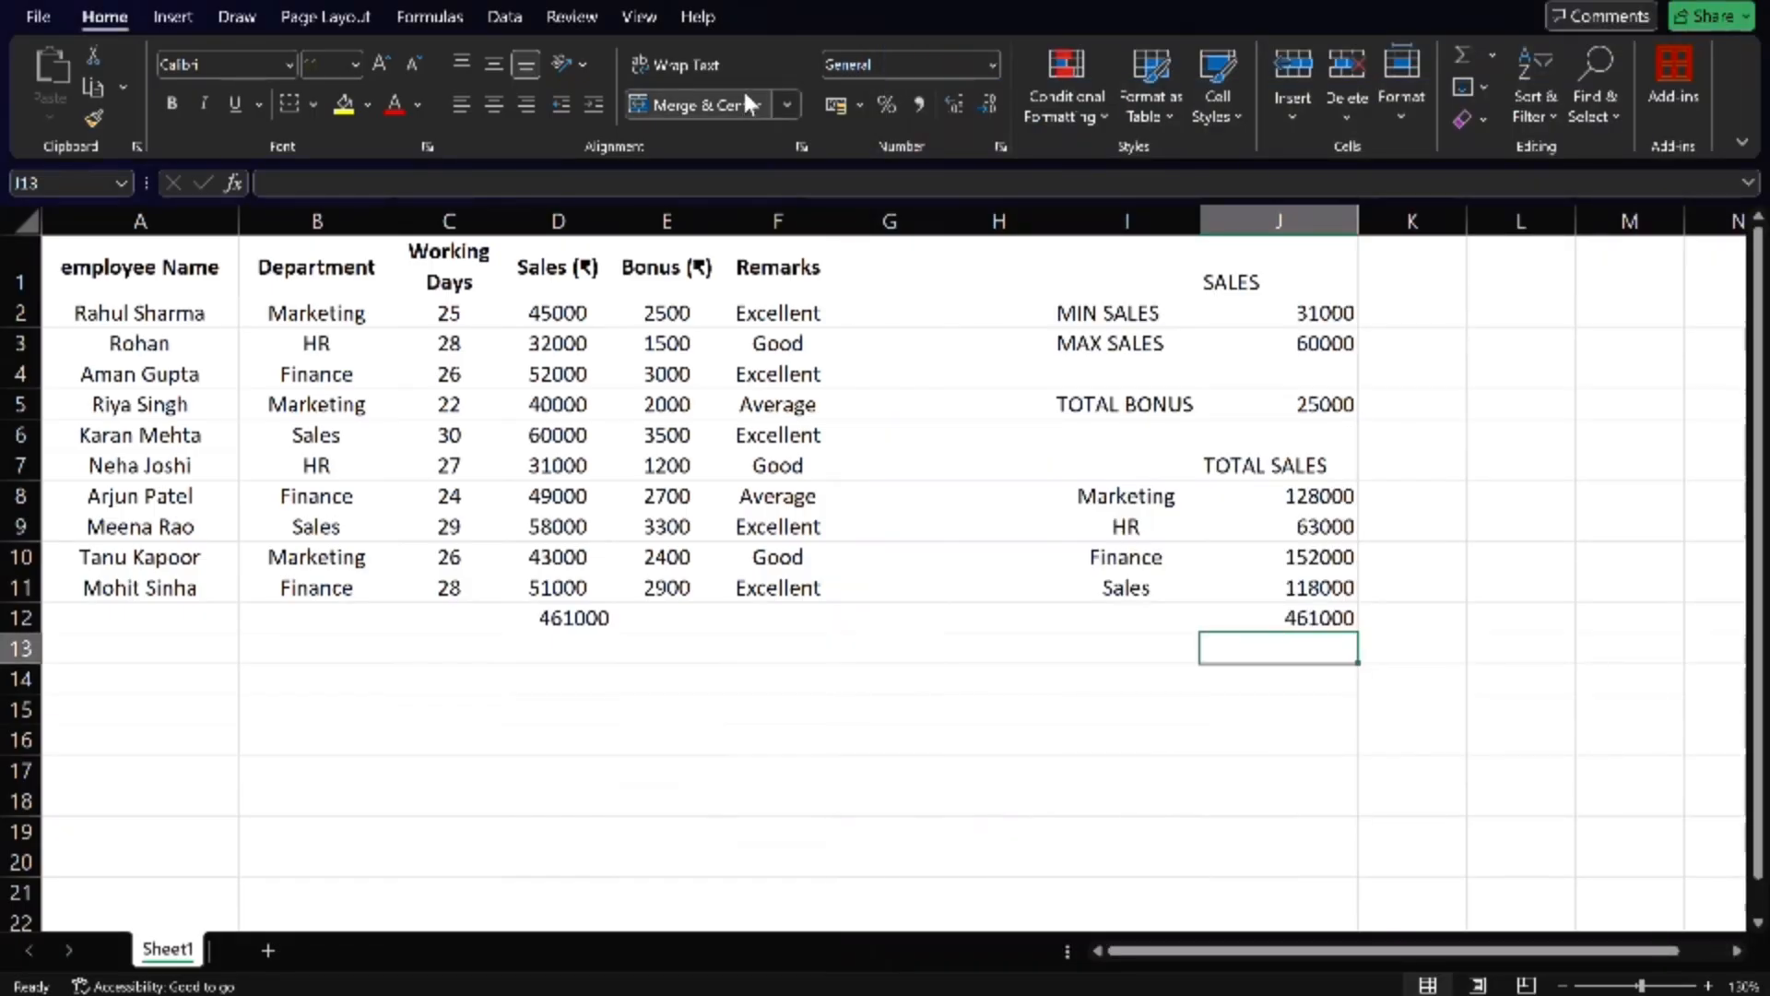
pyautogui.click(446, 625)
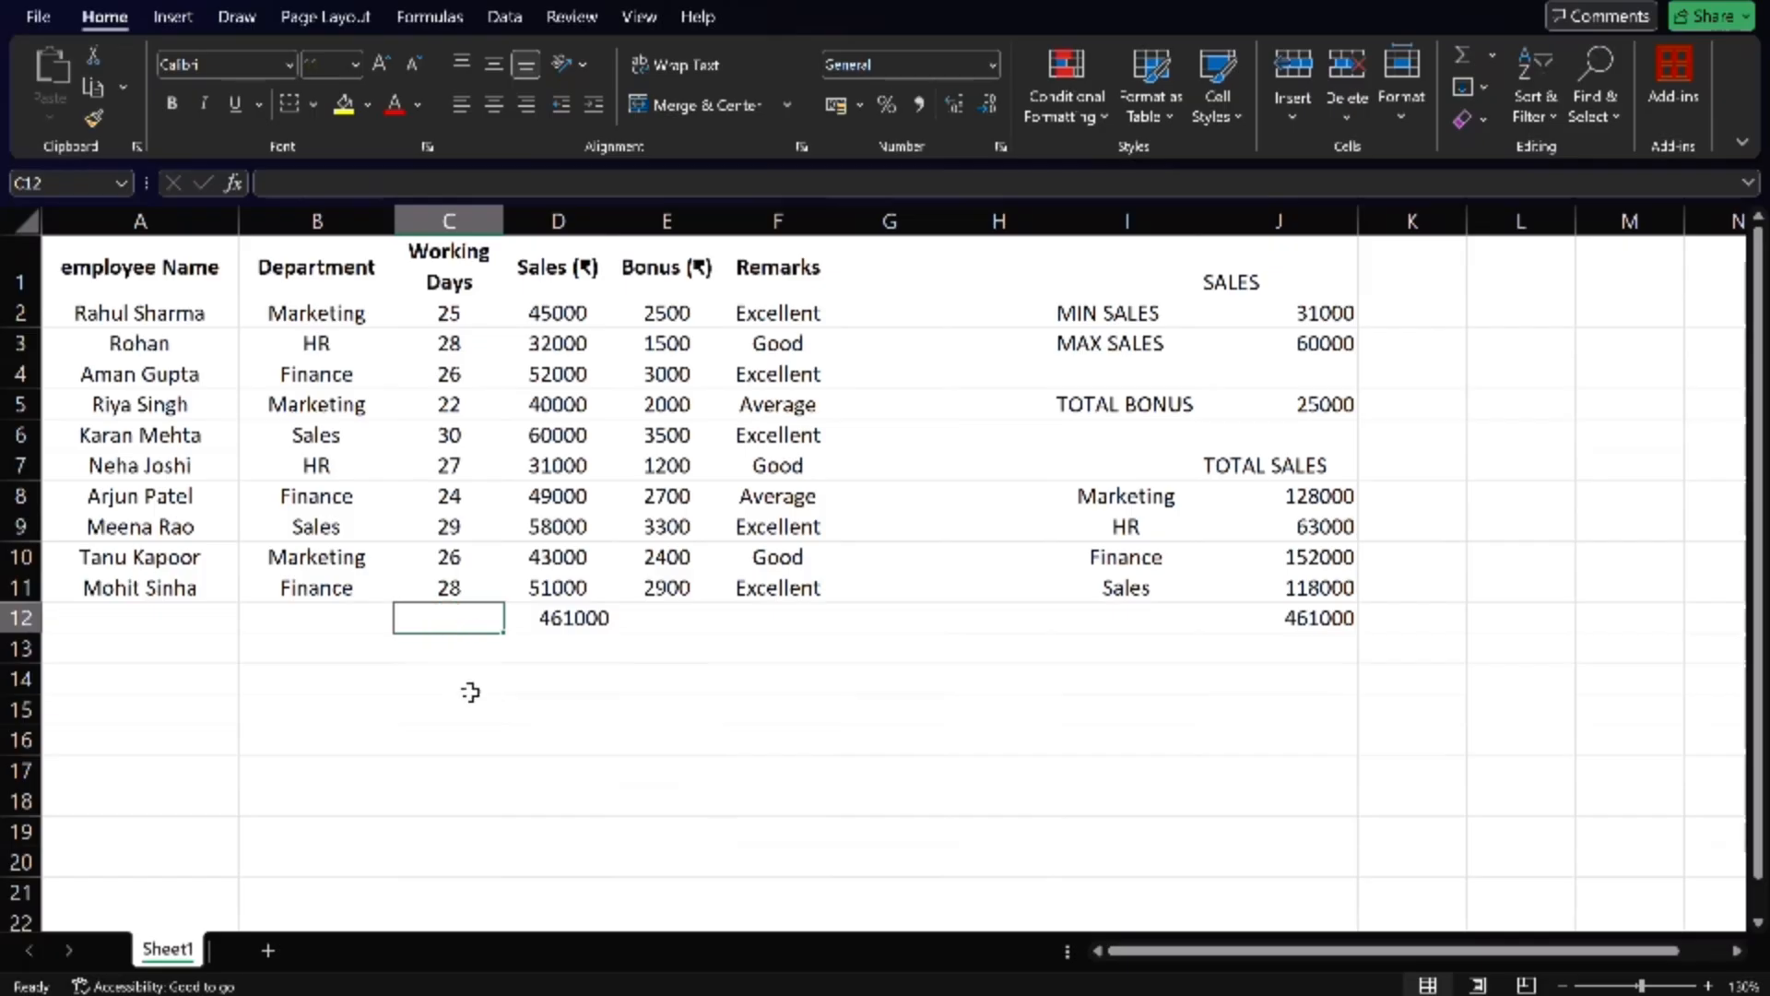
# - Enter the label "AVG. OG WORKING DAYS" in cell I13
pyautogui.click(1129, 672)
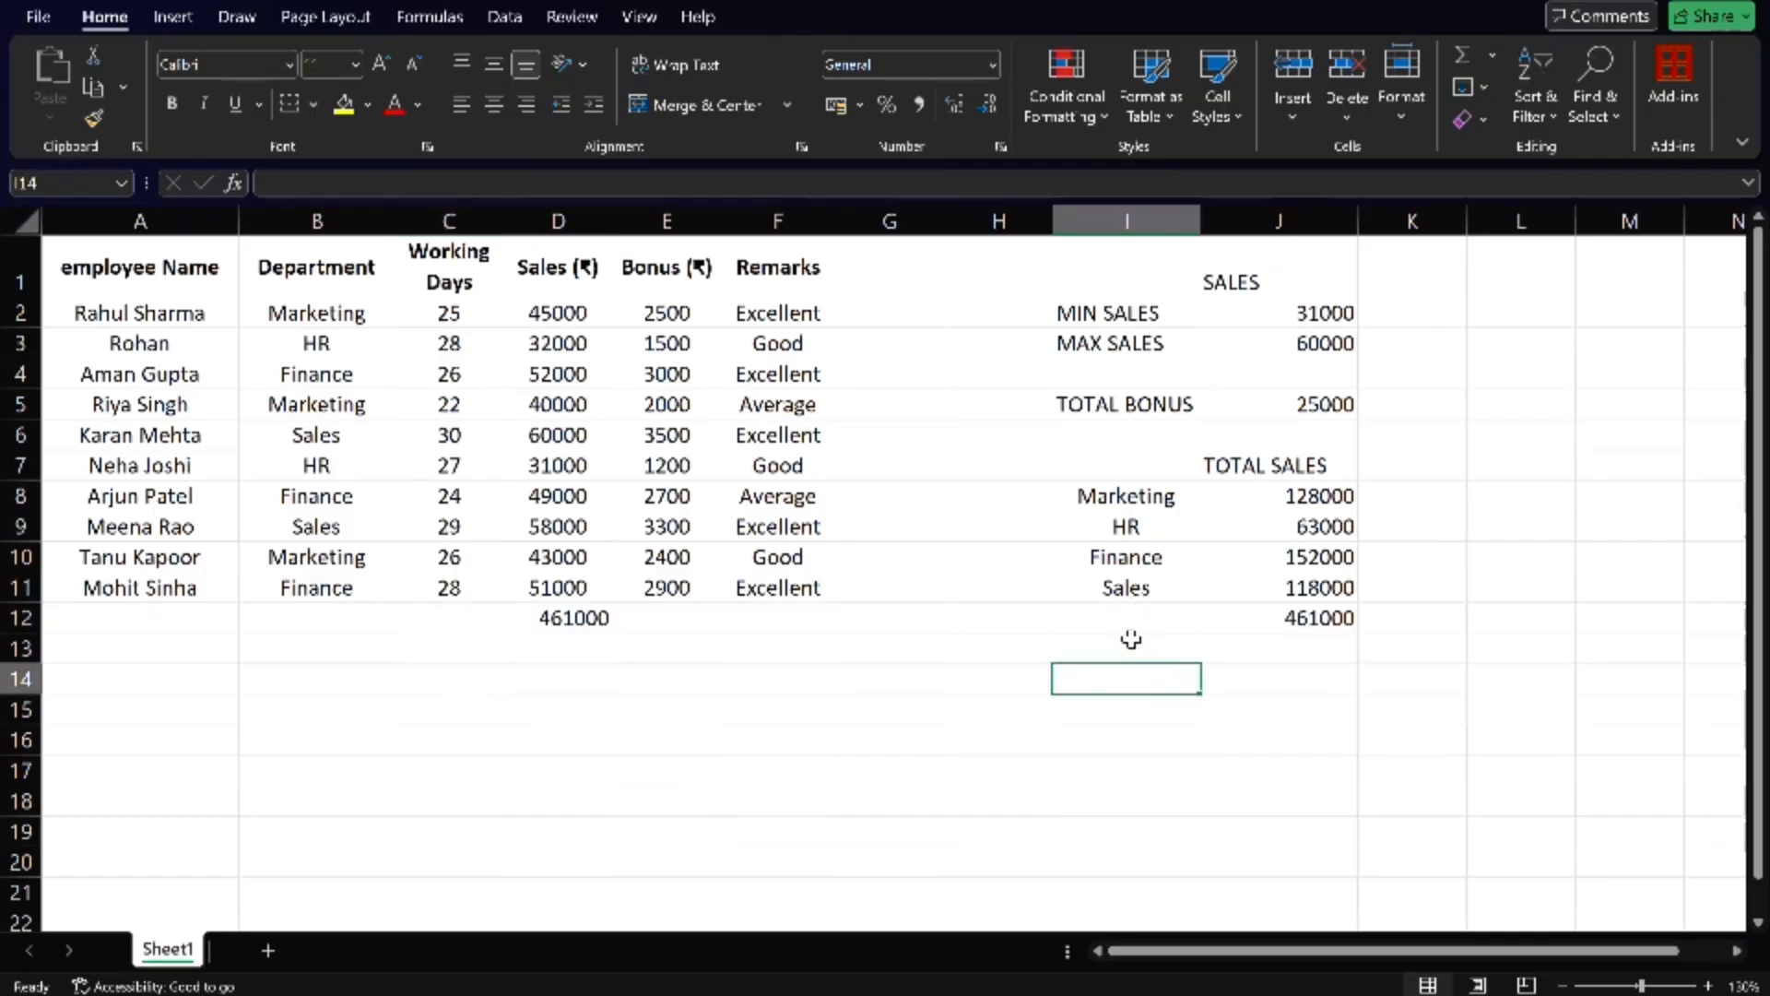
pyautogui.click(1131, 642)
pyautogui.write('AV')
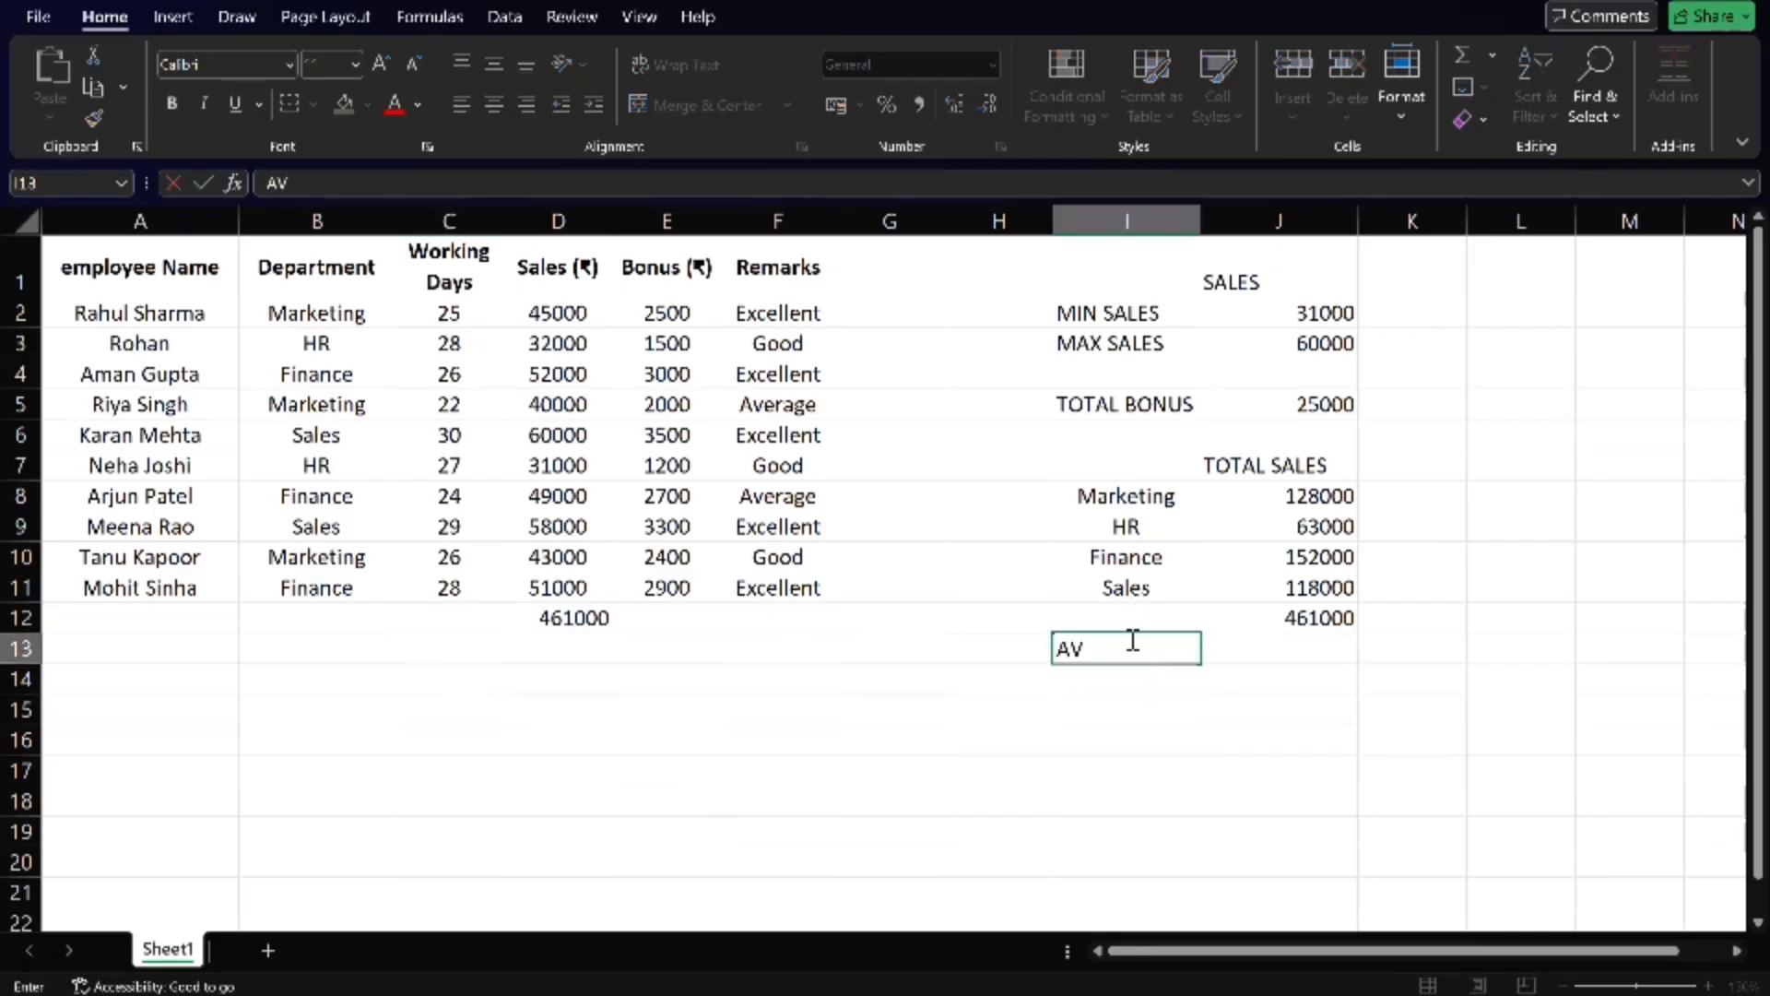
pyautogui.write('G. OG WORKING DAYS')
# - Calculate the average number of working days in cell J13 with =AVERAGE(C2:C11)
pyautogui.press('Tab')
pyautogui.write('AV')
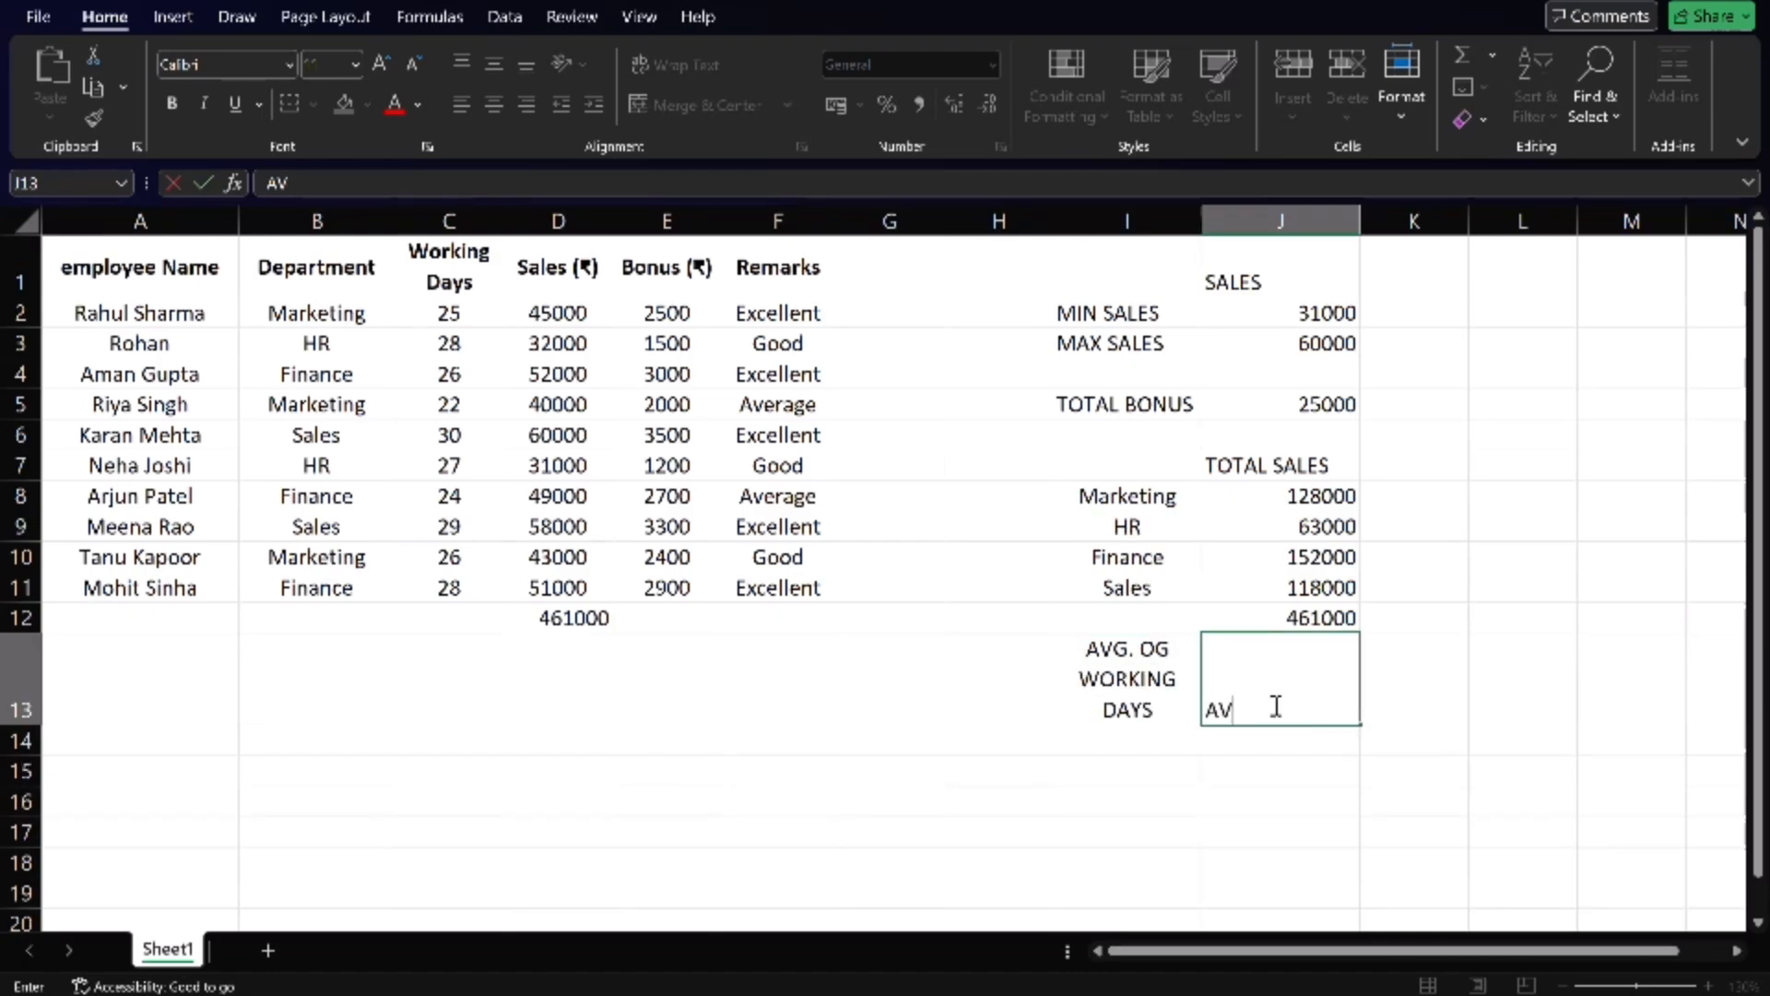
pyautogui.write('ERAGE')
pyautogui.press('Left')
pyautogui.press('Right')
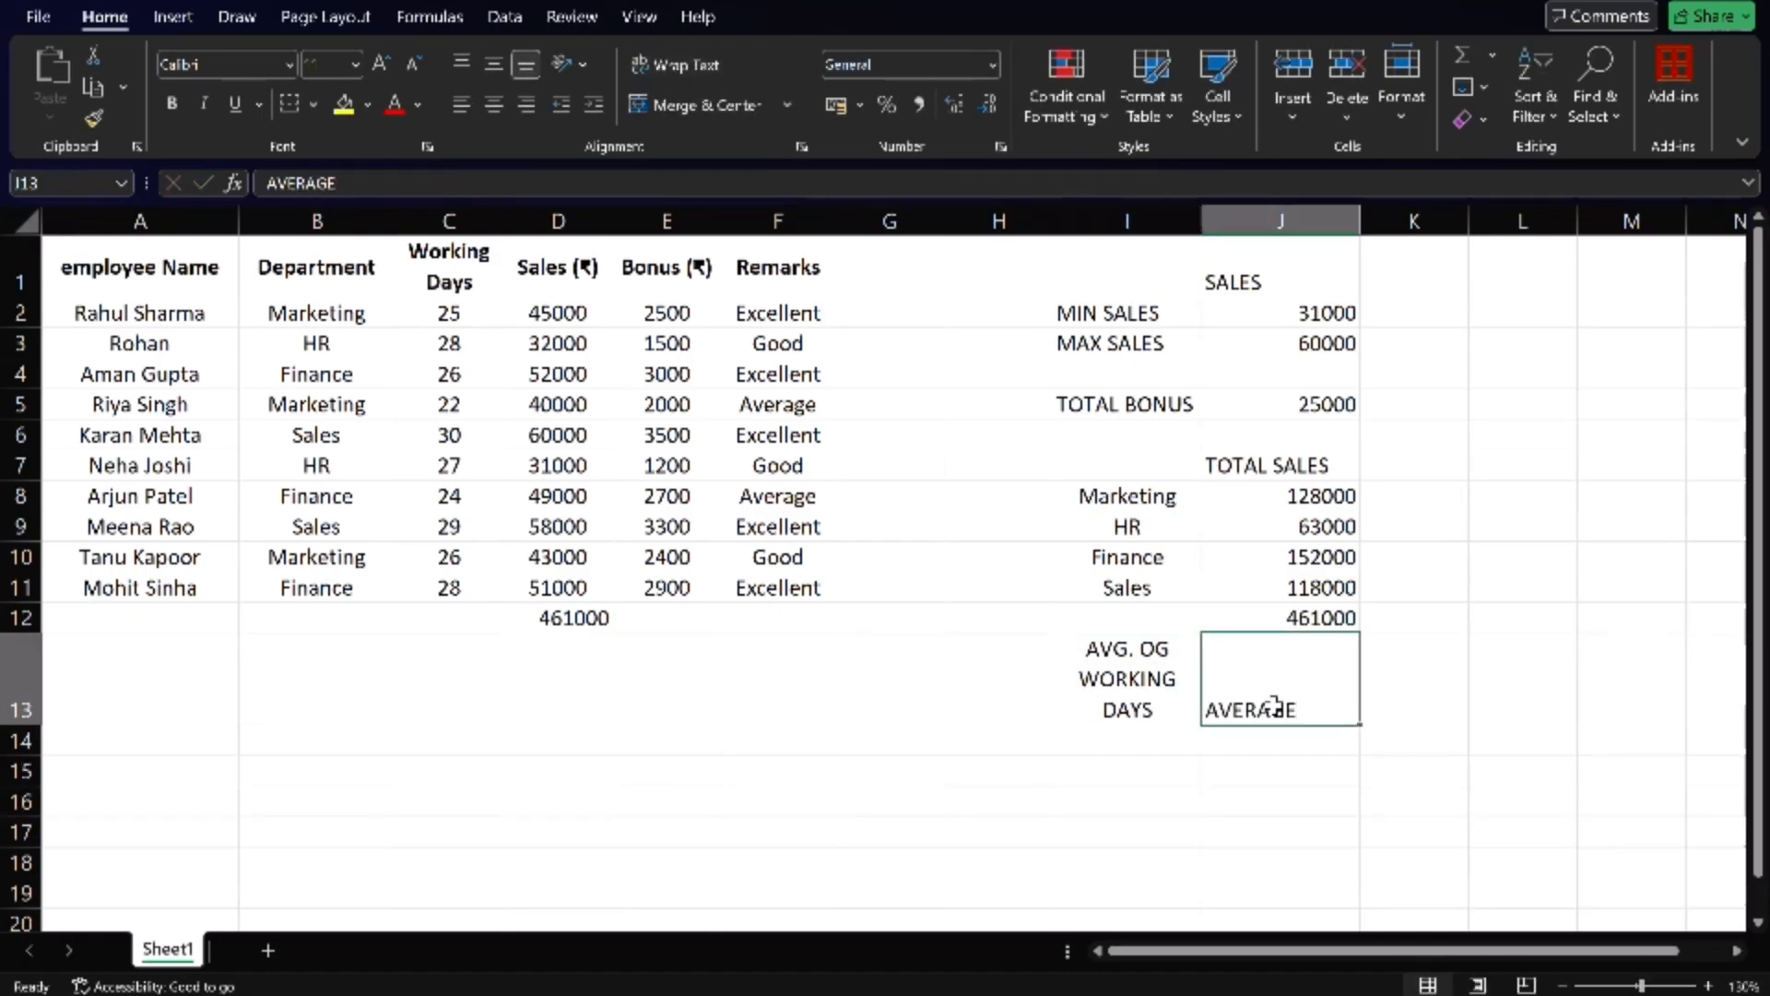
pyautogui.doubleClick(1276, 707)
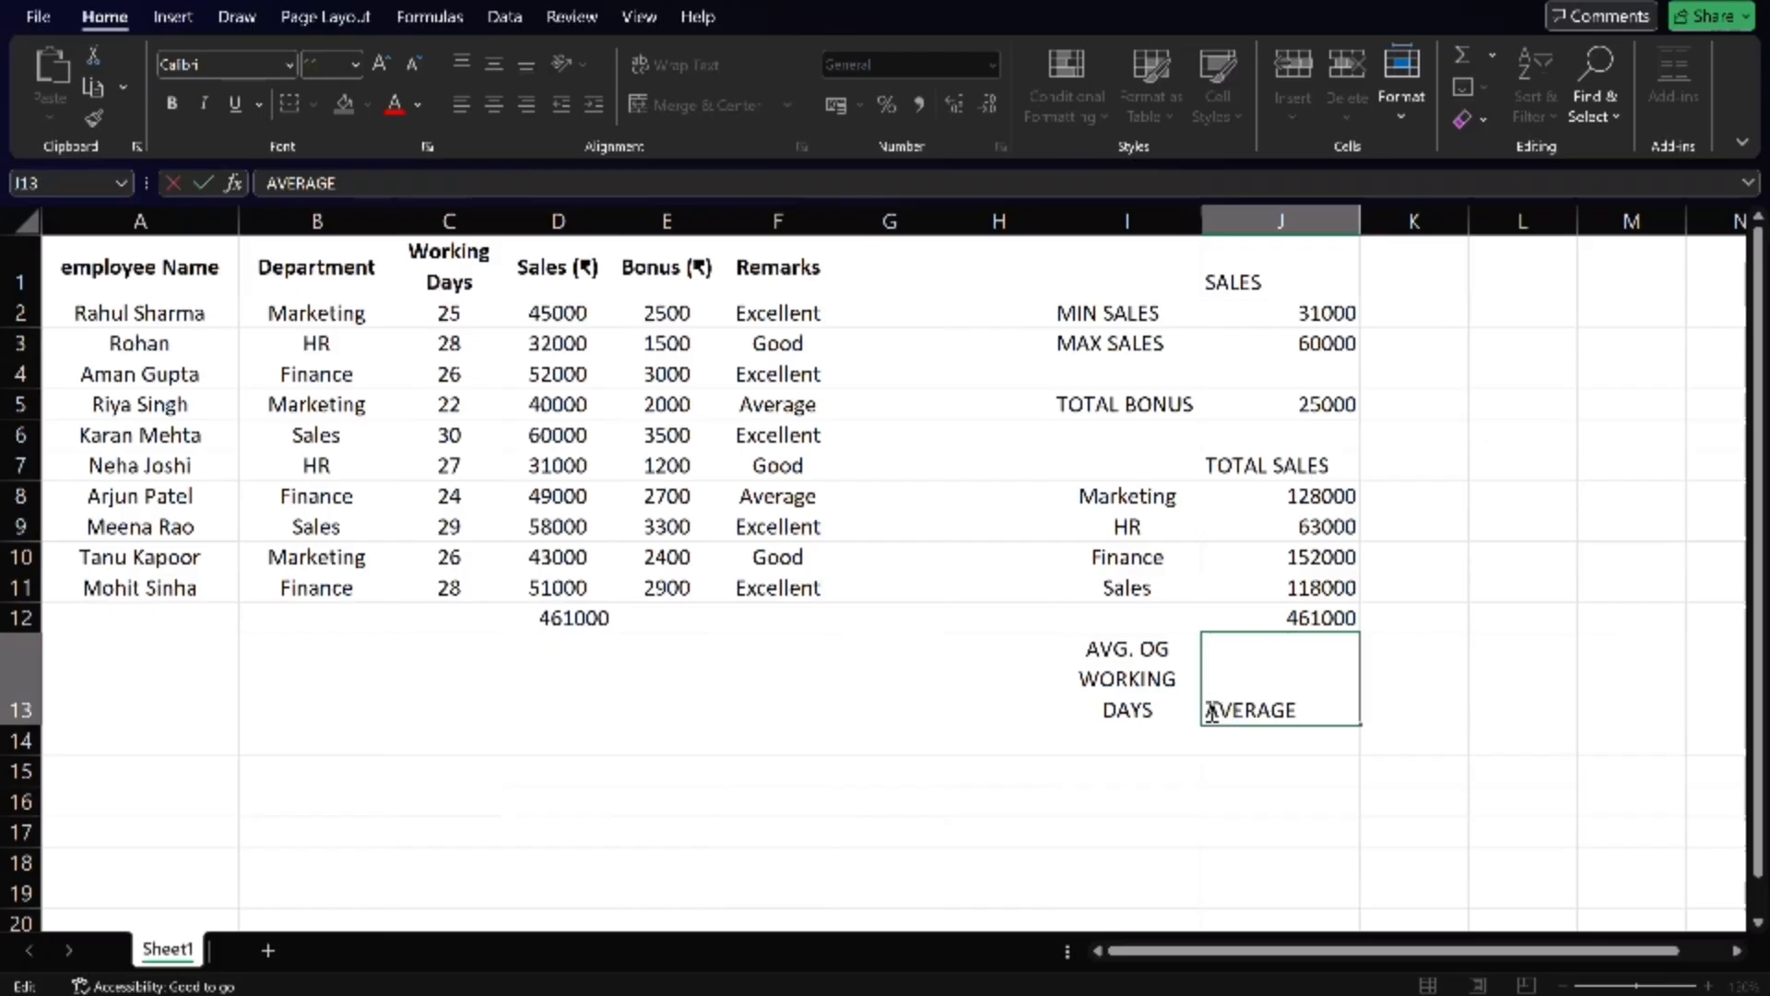
pyautogui.write('=')
pyautogui.click(1314, 705)
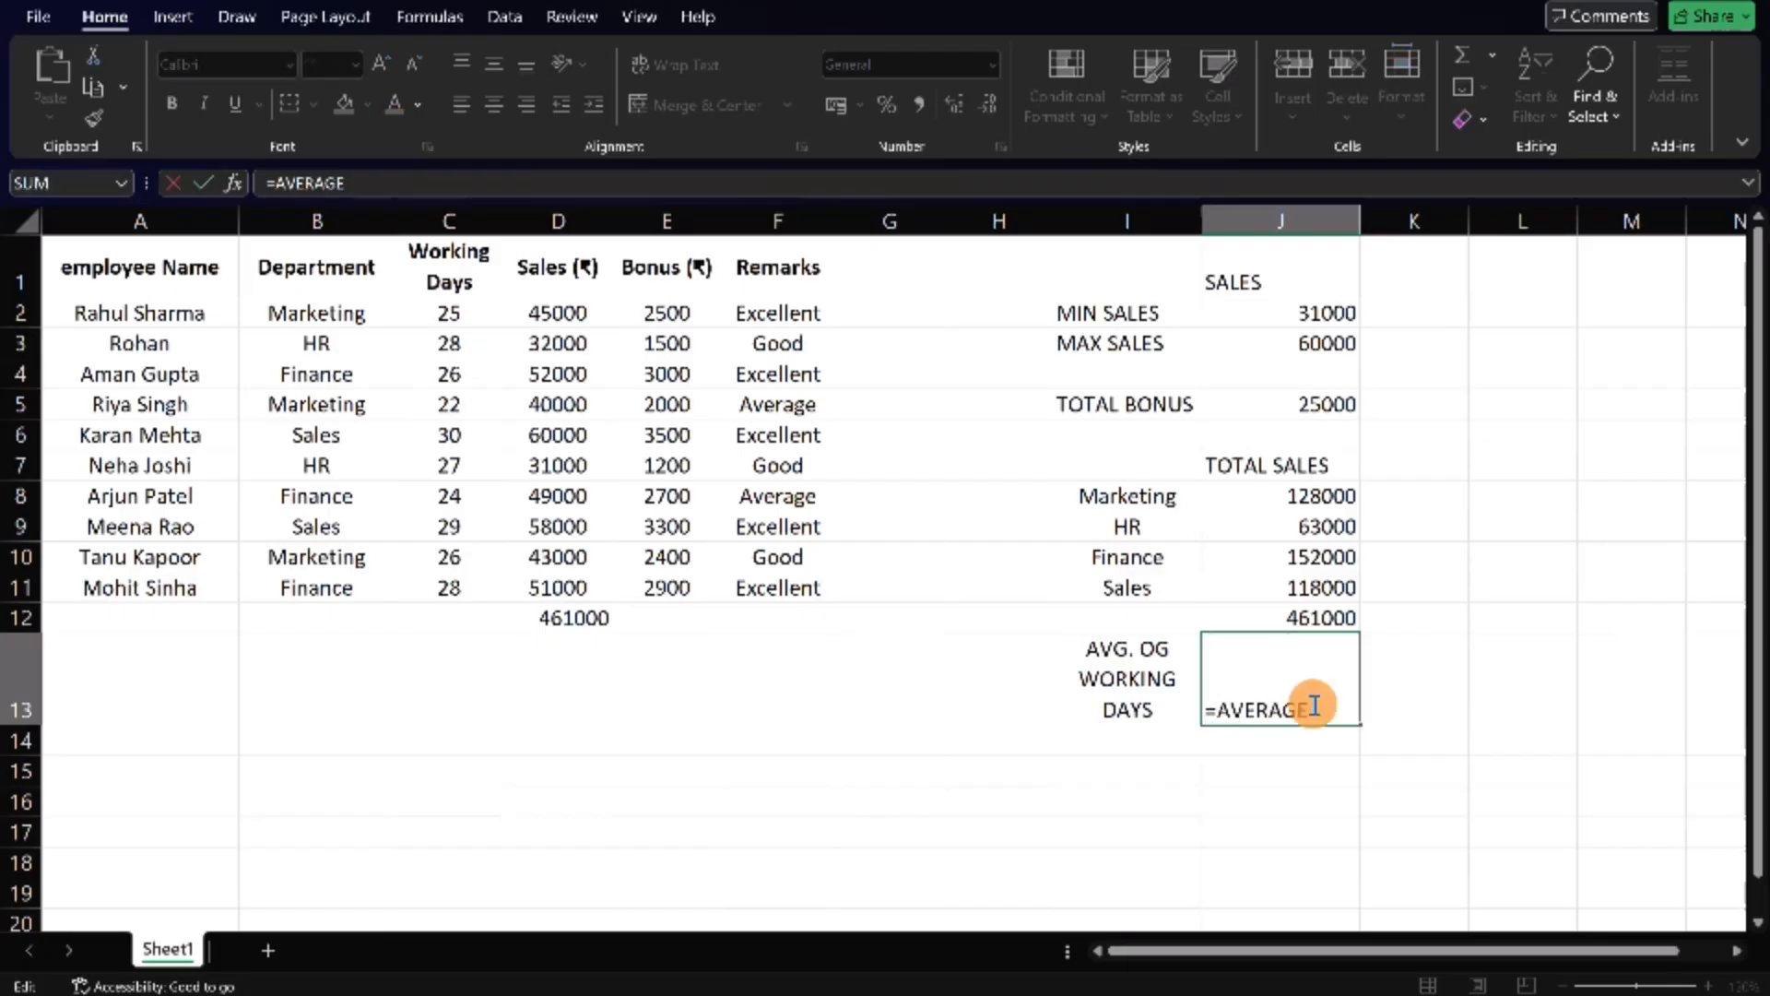
pyautogui.write('(')
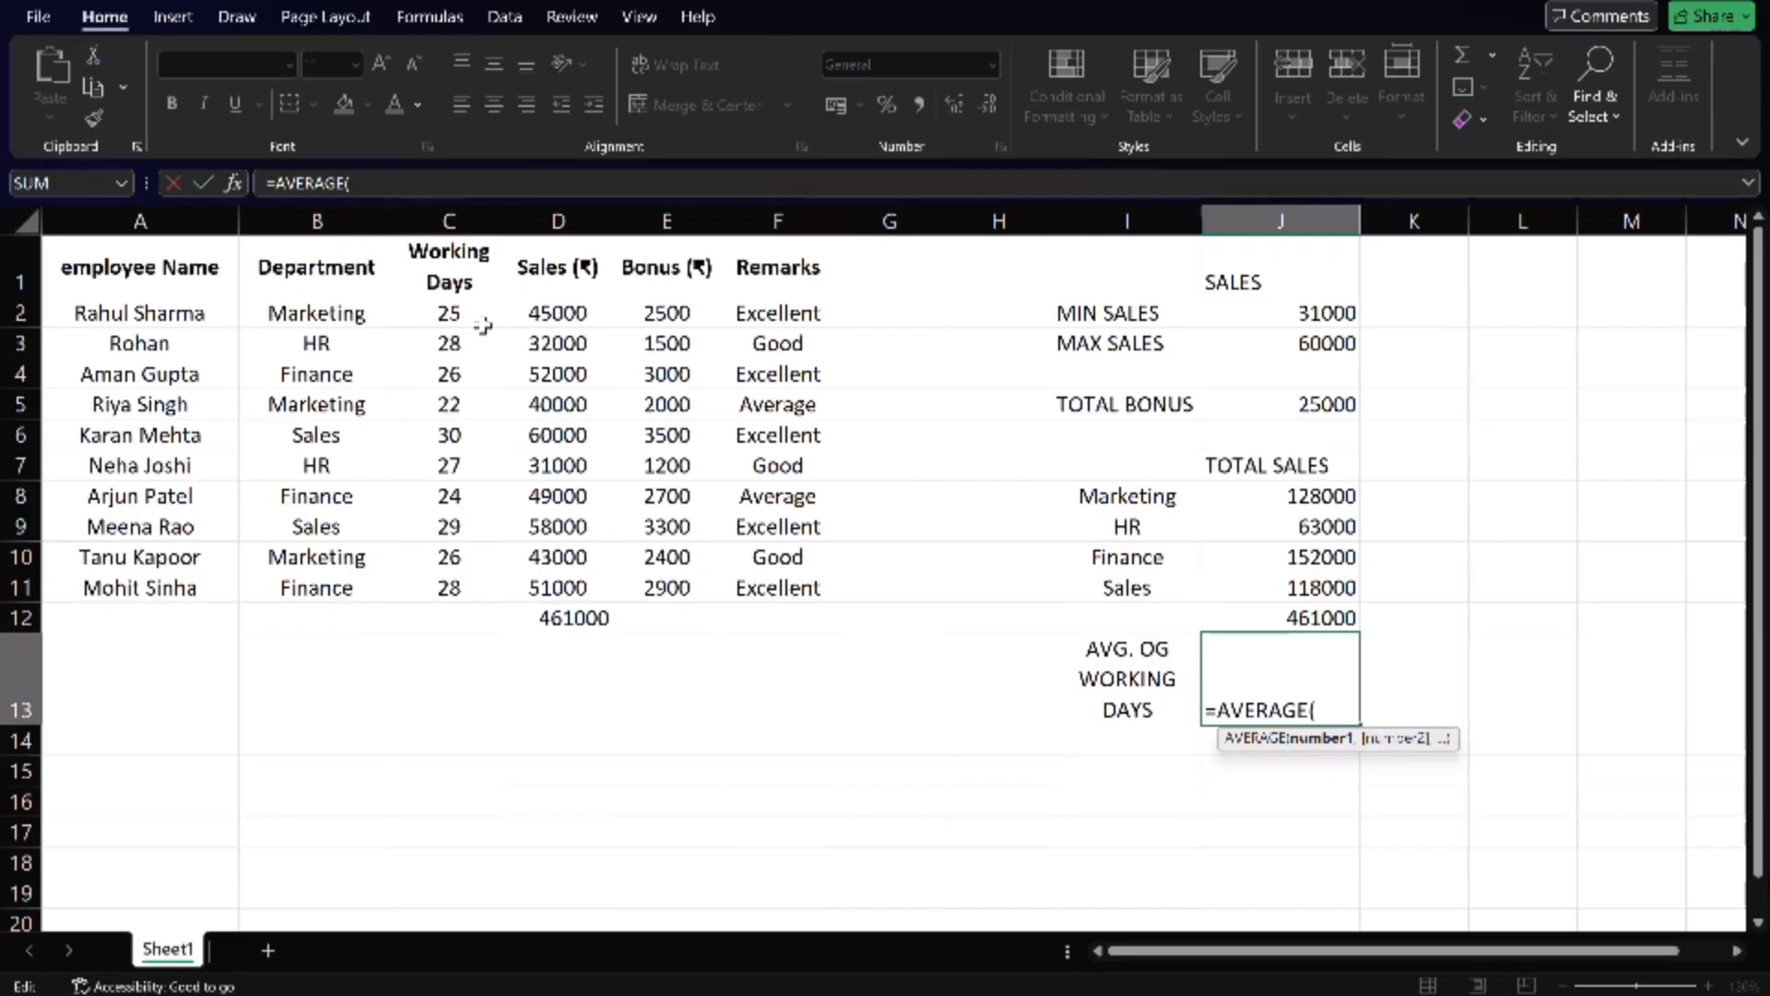
pyautogui.moveTo(481, 323); pyautogui.dragTo(491, 592)
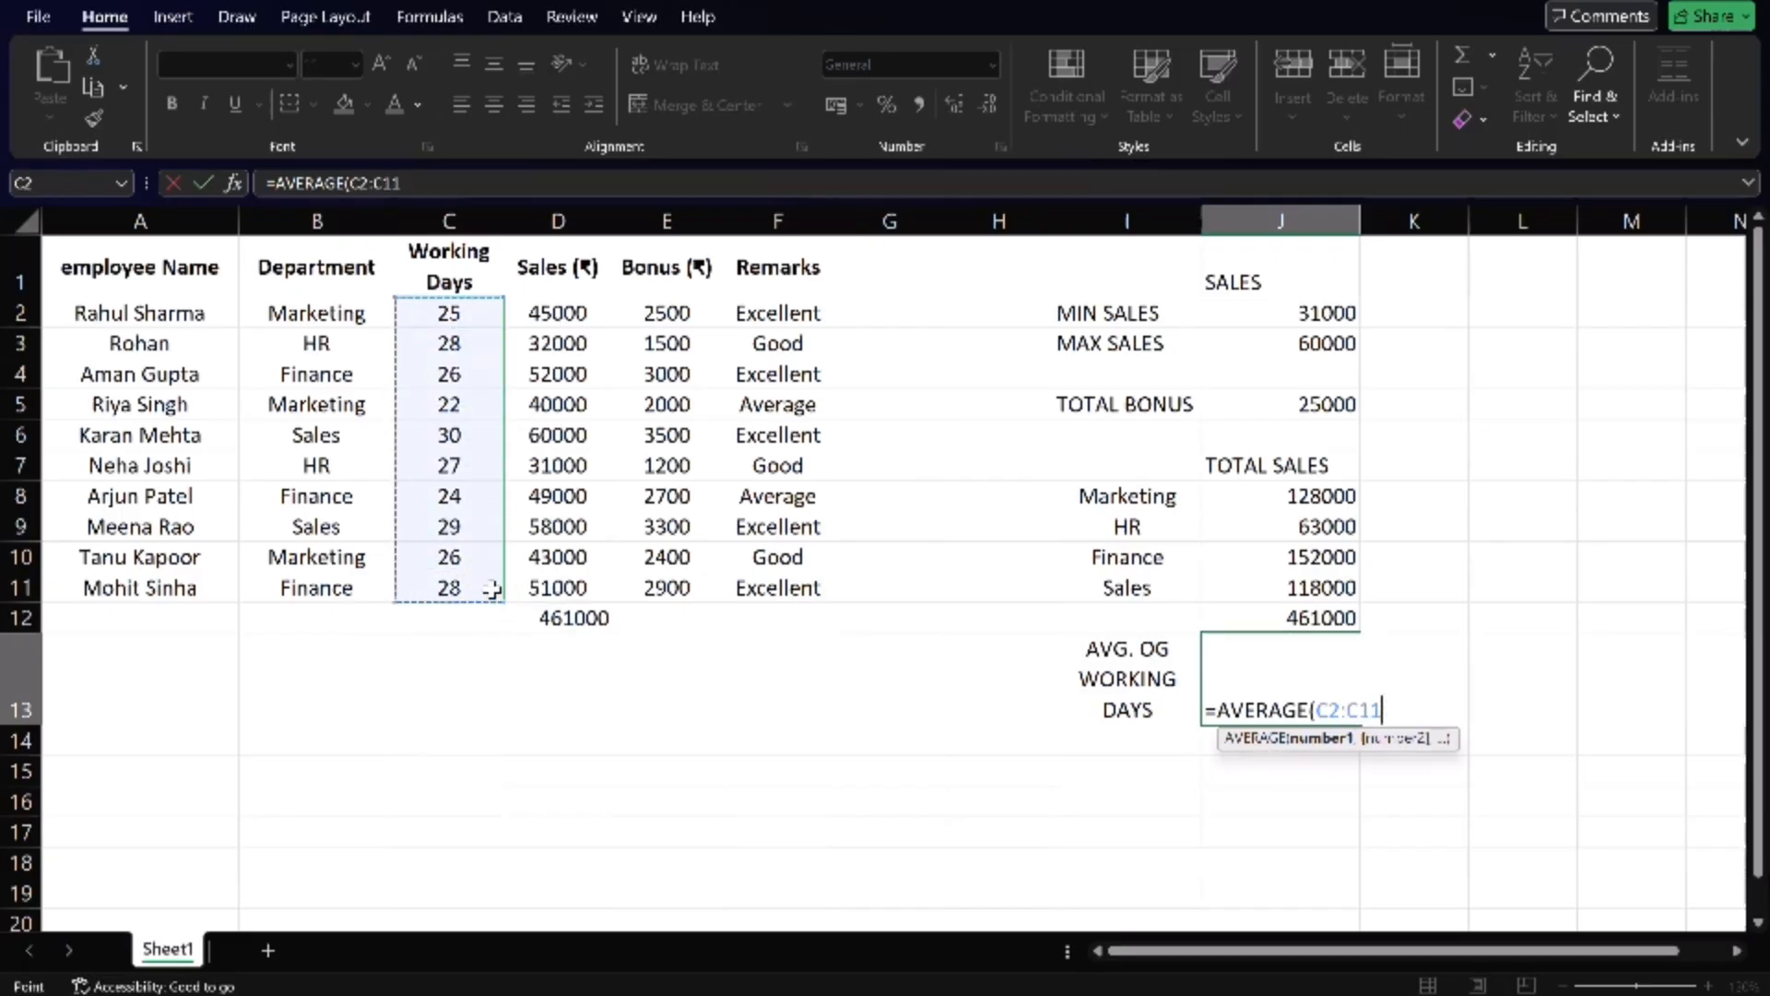
pyautogui.press('Return')
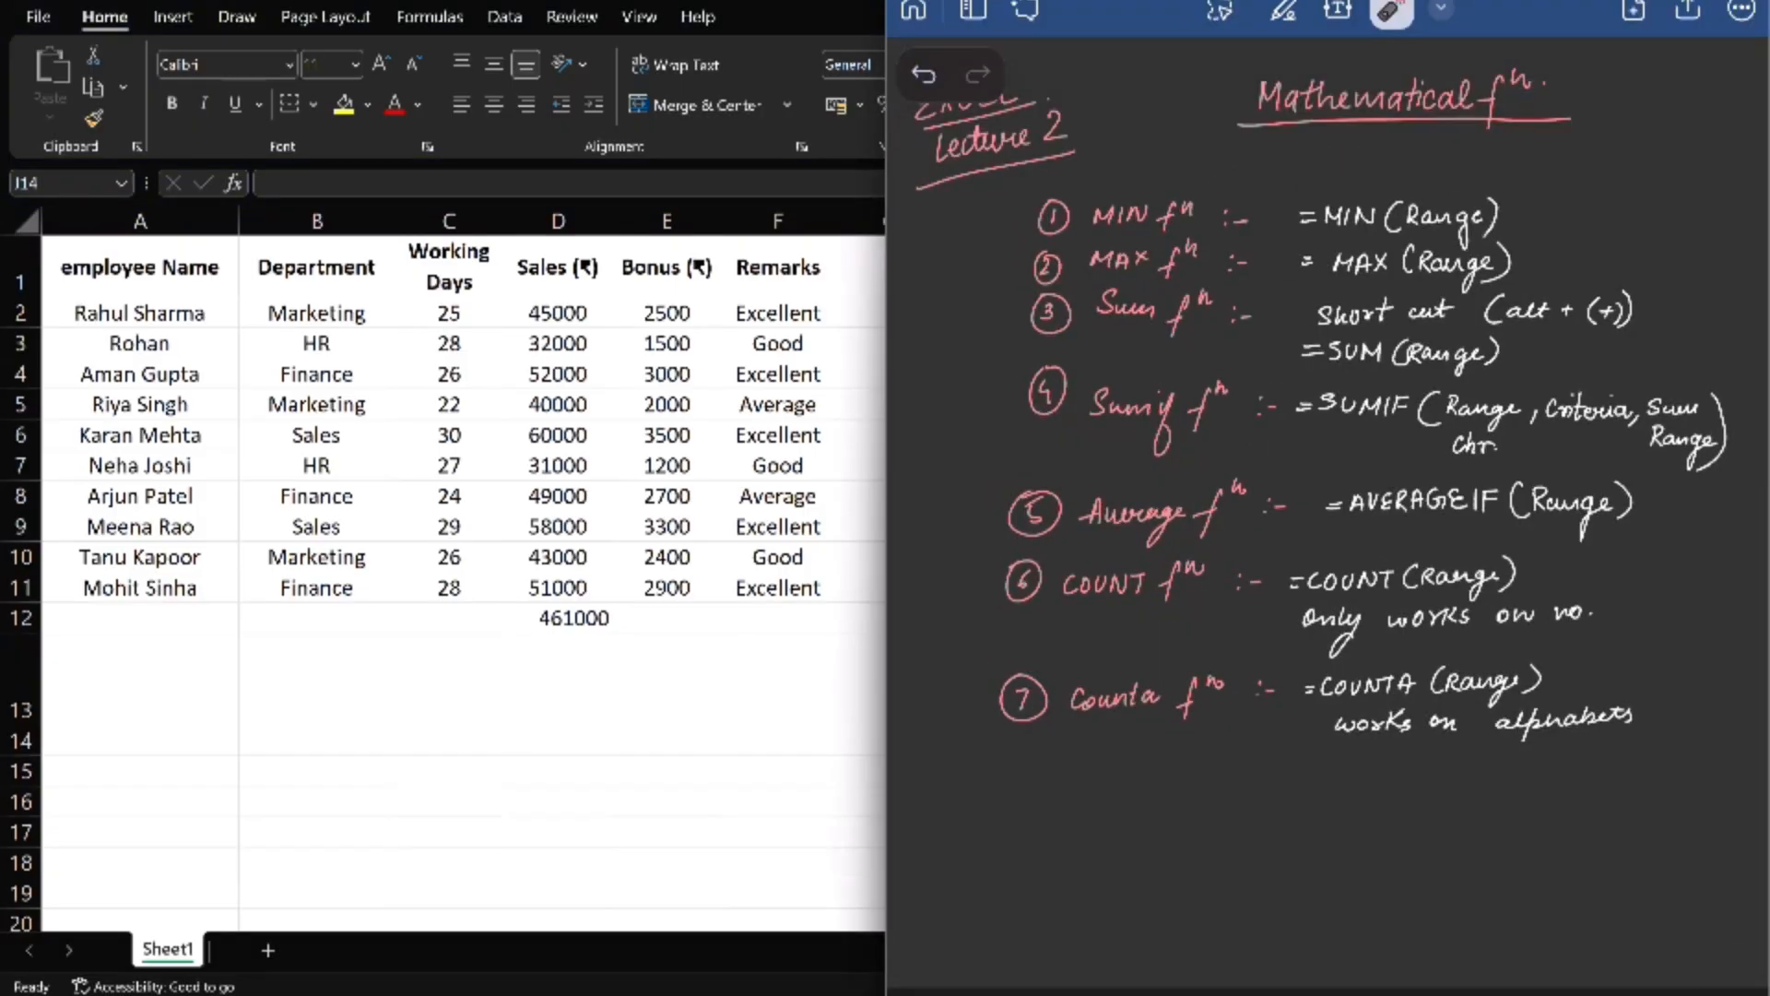
pyautogui.moveTo(1477, 503); pyautogui.dragTo(1500, 501)
pyautogui.moveTo(1374, 463)
pyautogui.mouseDown()
pyautogui.moveTo(1450, 534)
pyautogui.moveTo(1383, 460)
pyautogui.mouseUp()
pyautogui.moveTo(1552, 470); pyautogui.dragTo(1586, 464)
pyautogui.press('super+Down')
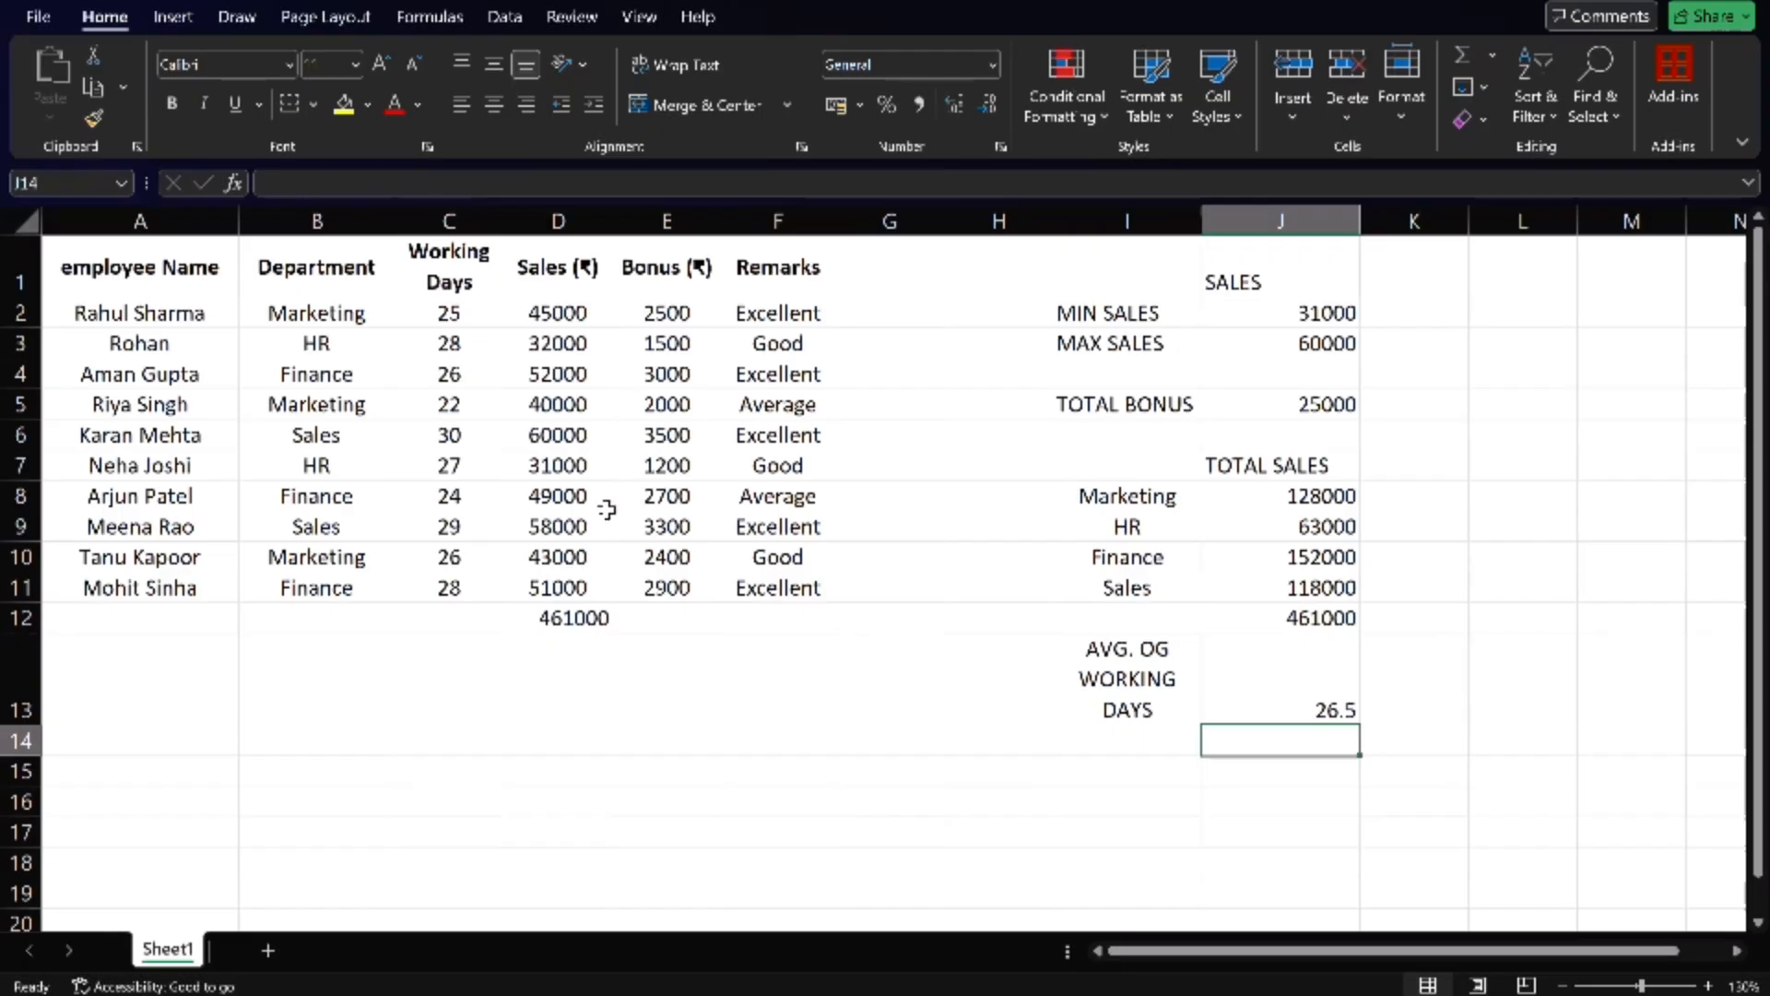
# - Enter the label "AVG.IF FN." in cell K13, beside the average of working days
pyautogui.click(1478, 650)
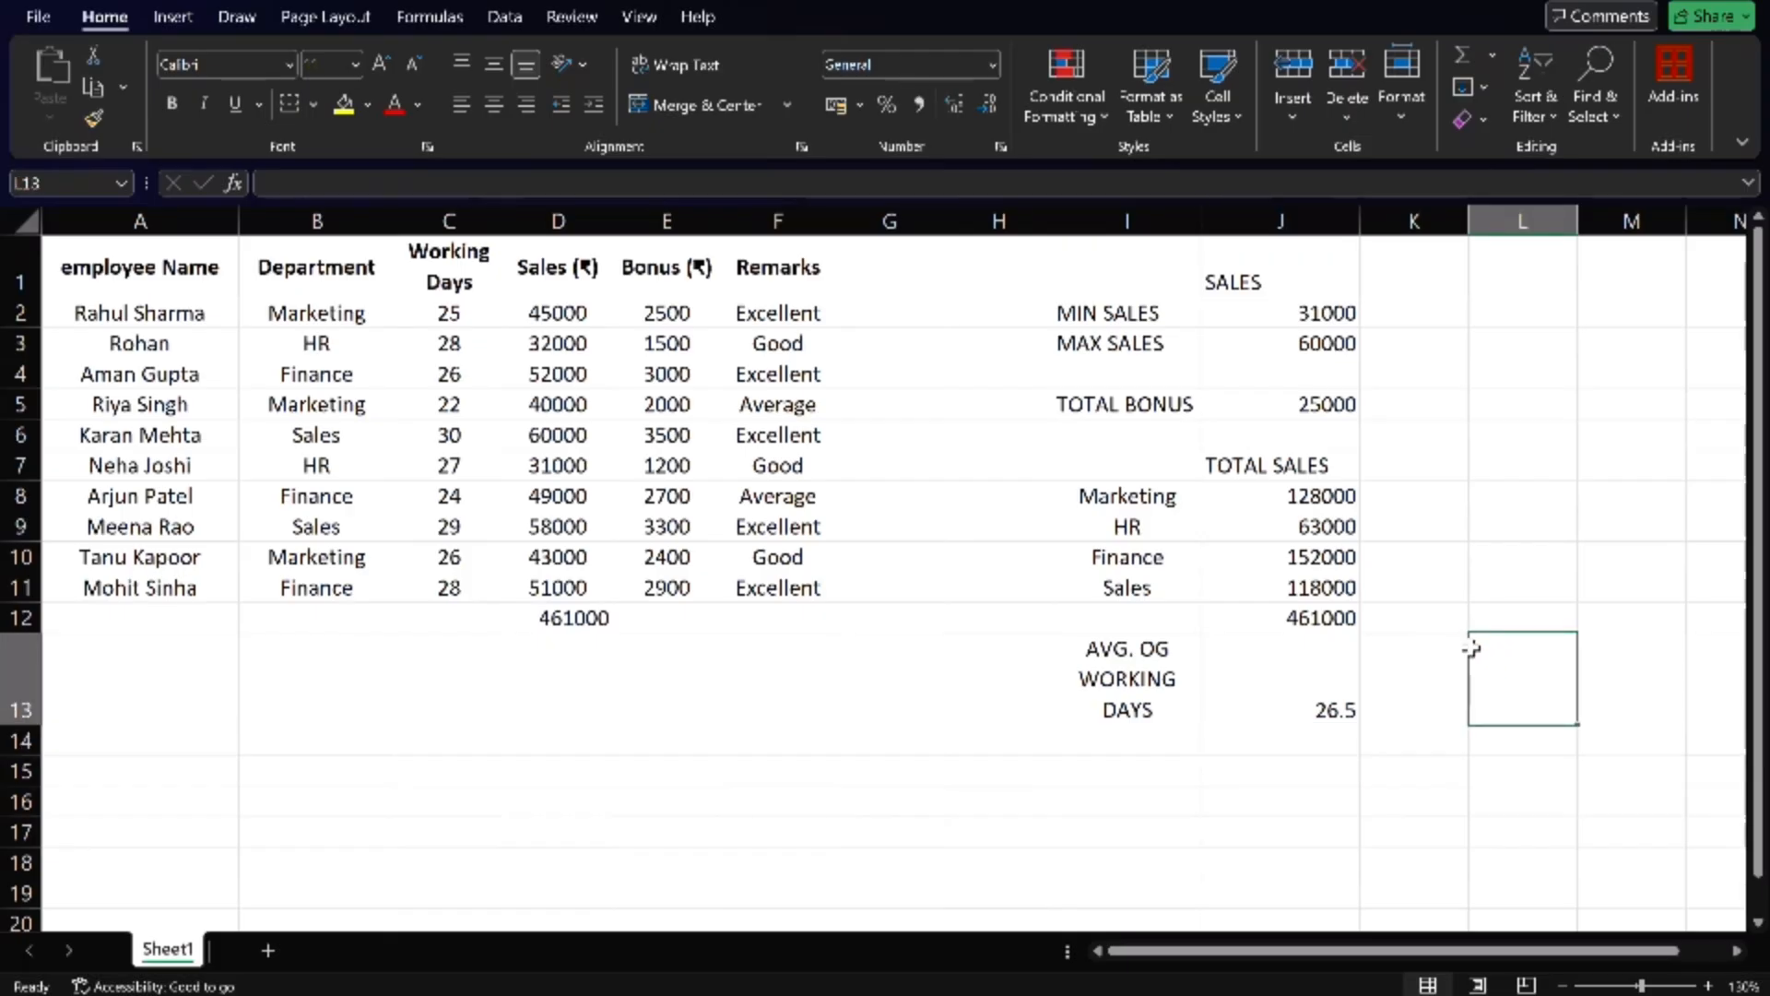
pyautogui.click(1422, 649)
pyautogui.write('AV')
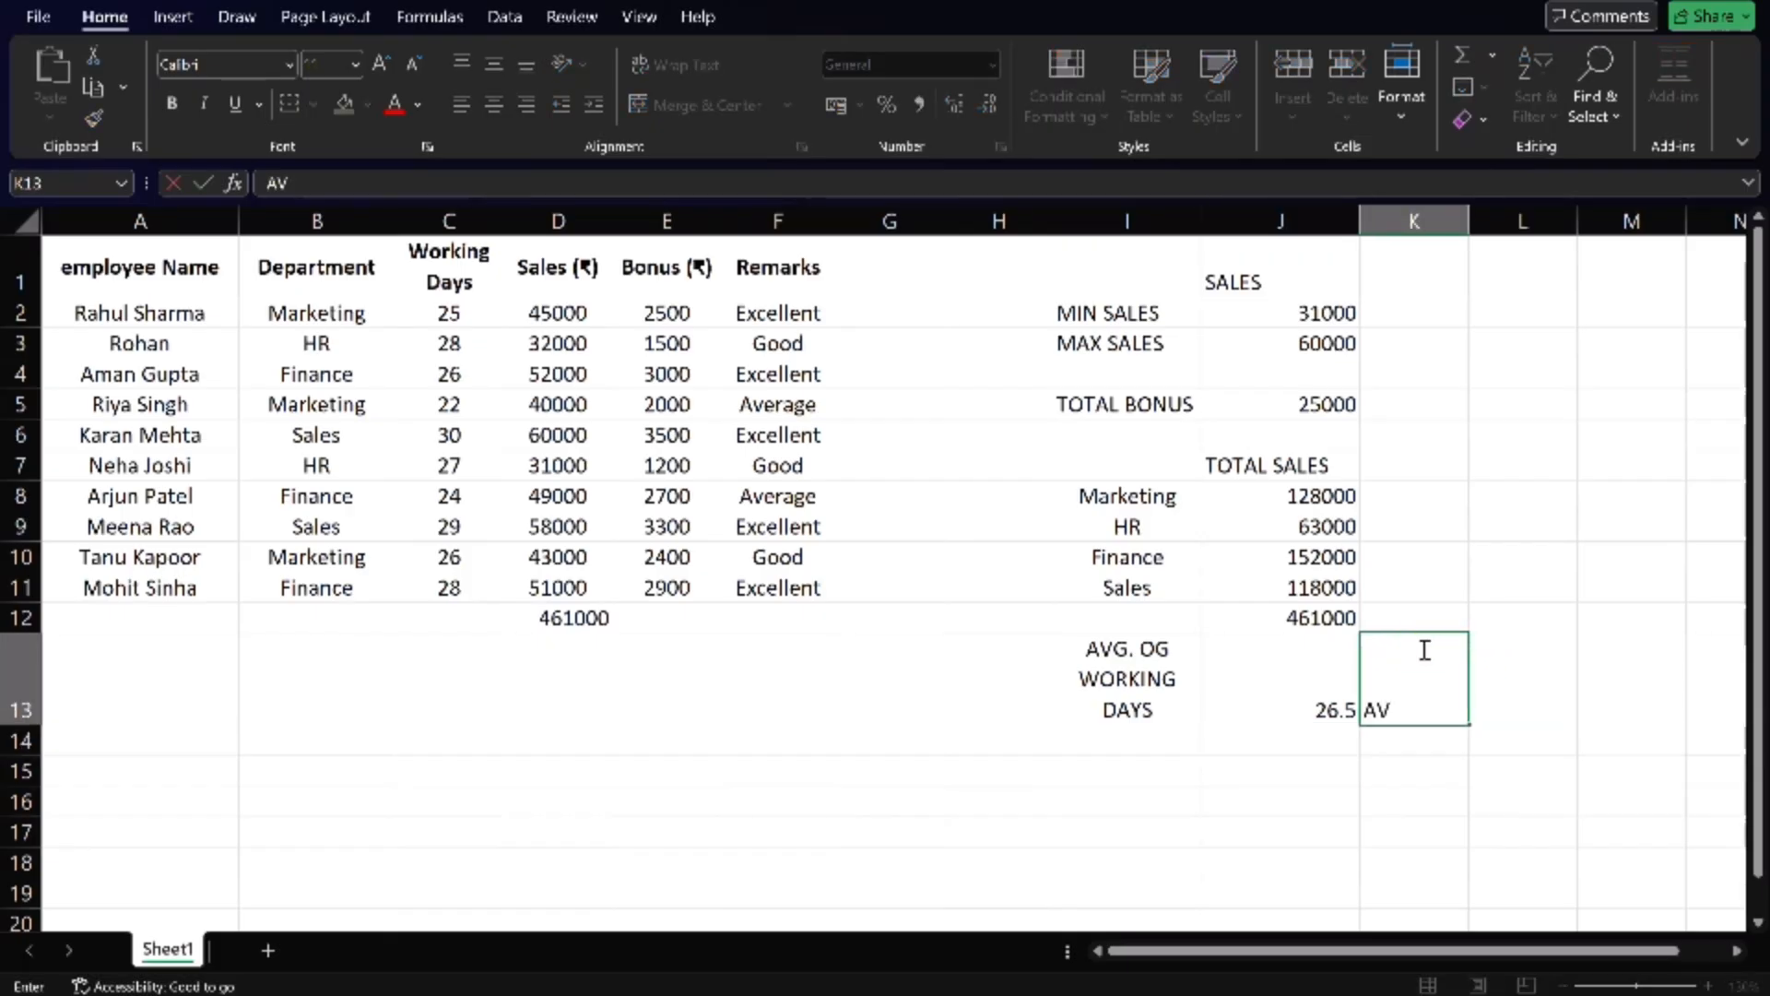
pyautogui.write('G.IF FN.')
pyautogui.press('Tab')
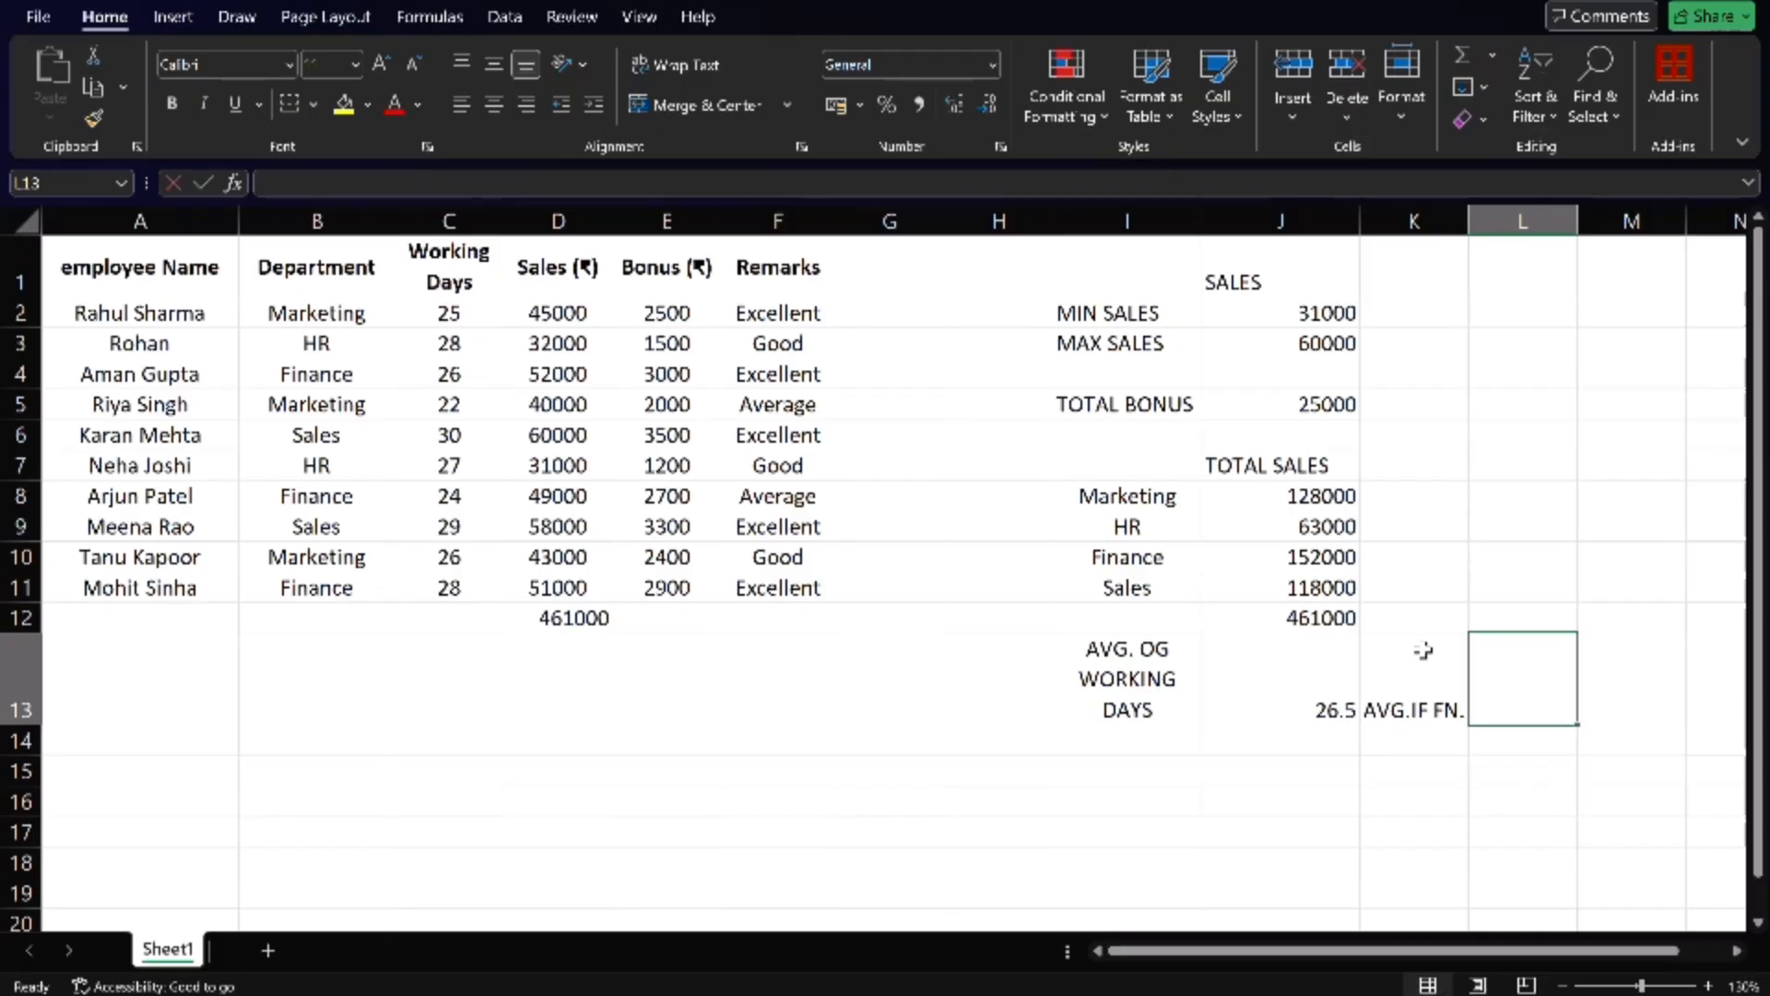
# - Start an AVERAGEIF formula in cell L13 with the department cells B2:B11 as its range
pyautogui.write('=')
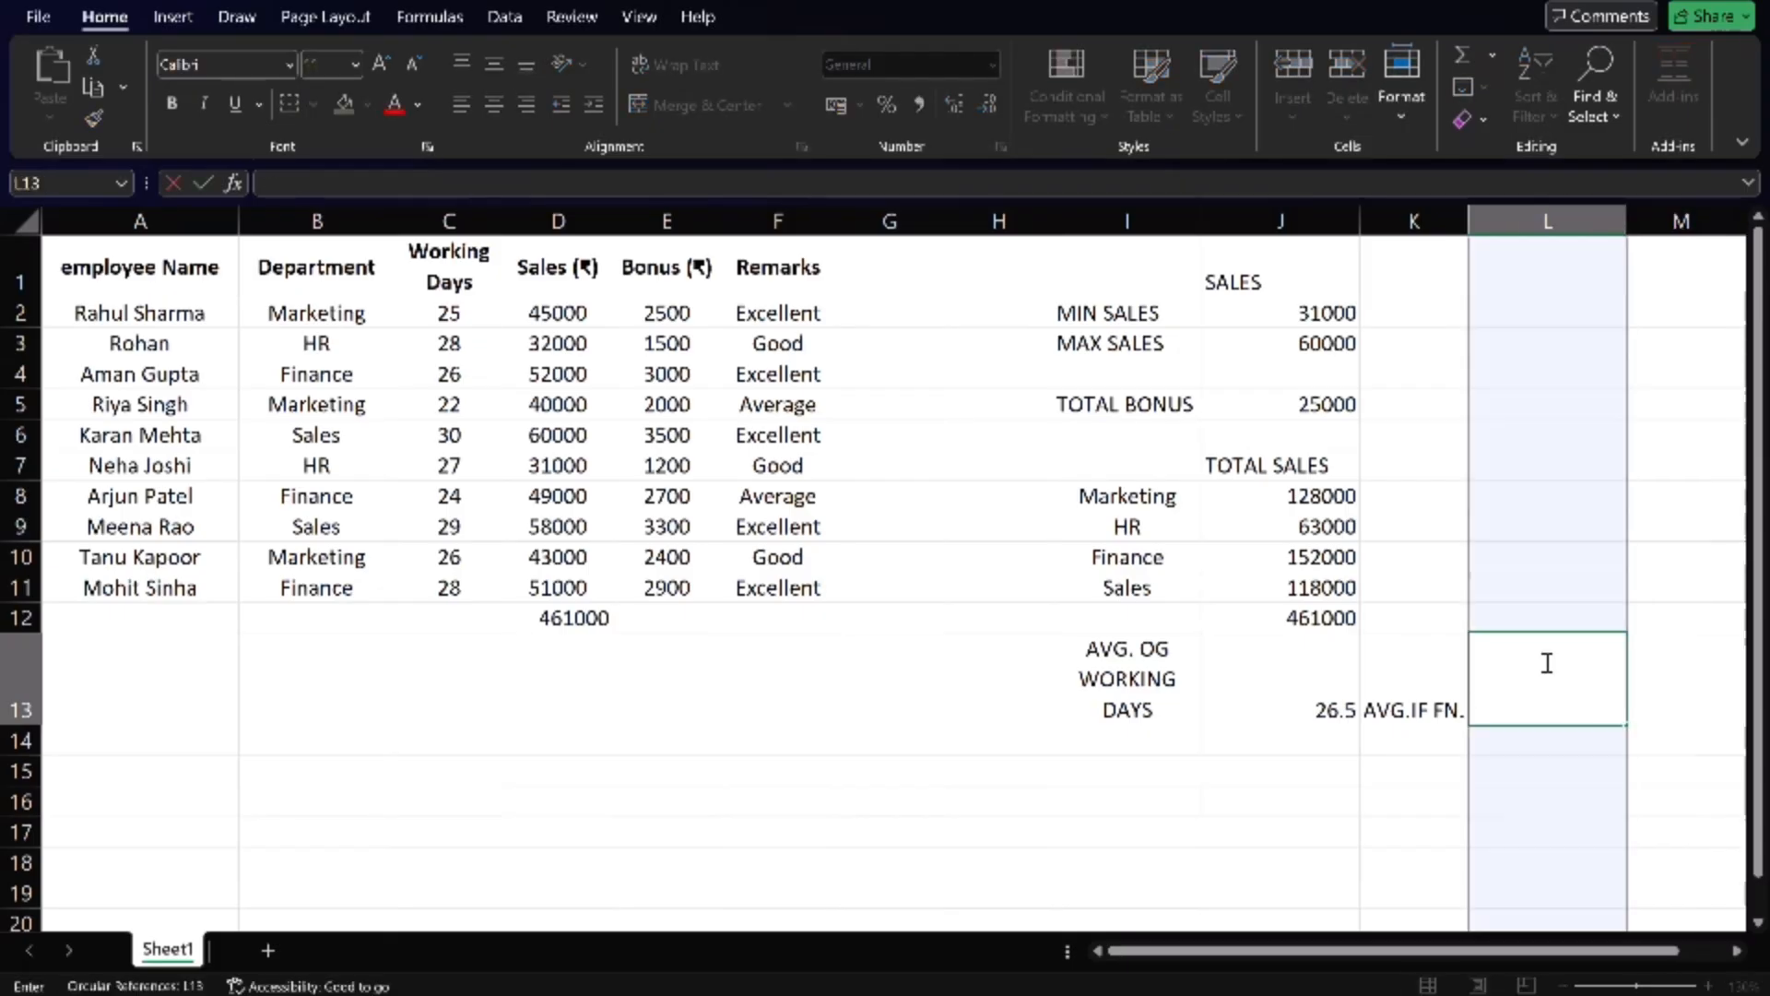
pyautogui.write('AG')
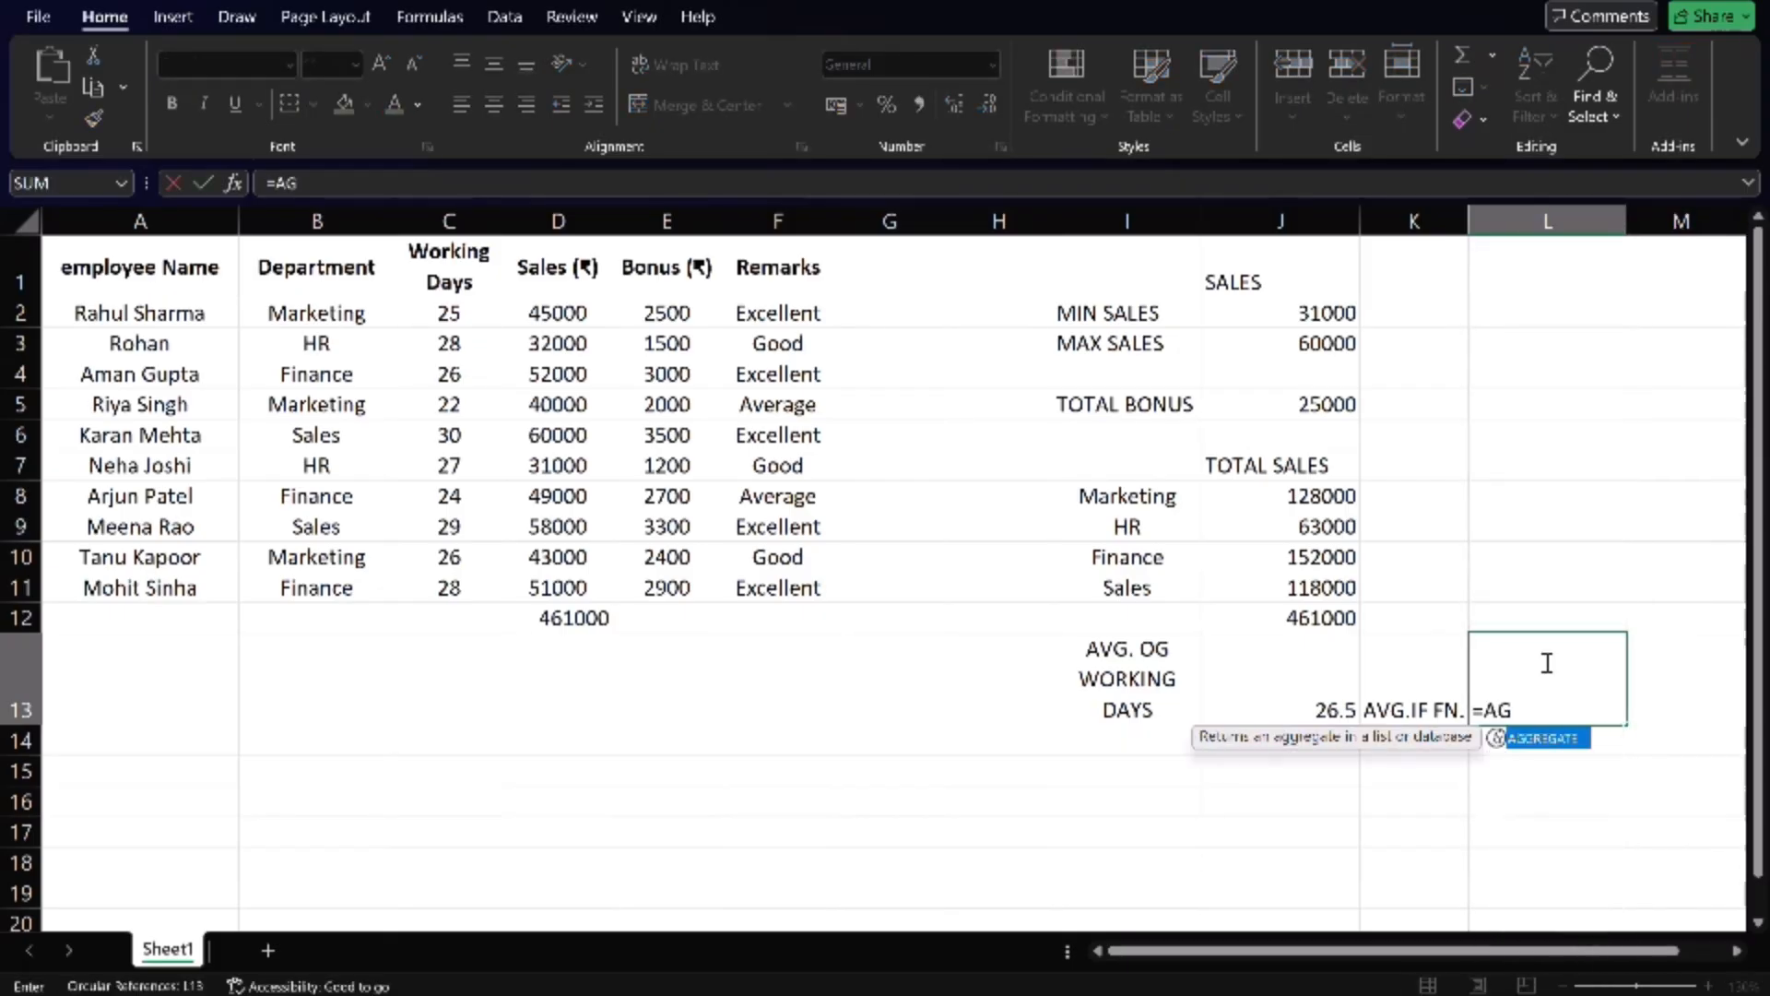
pyautogui.press('BackSpace')
pyautogui.write('VERAGEI')
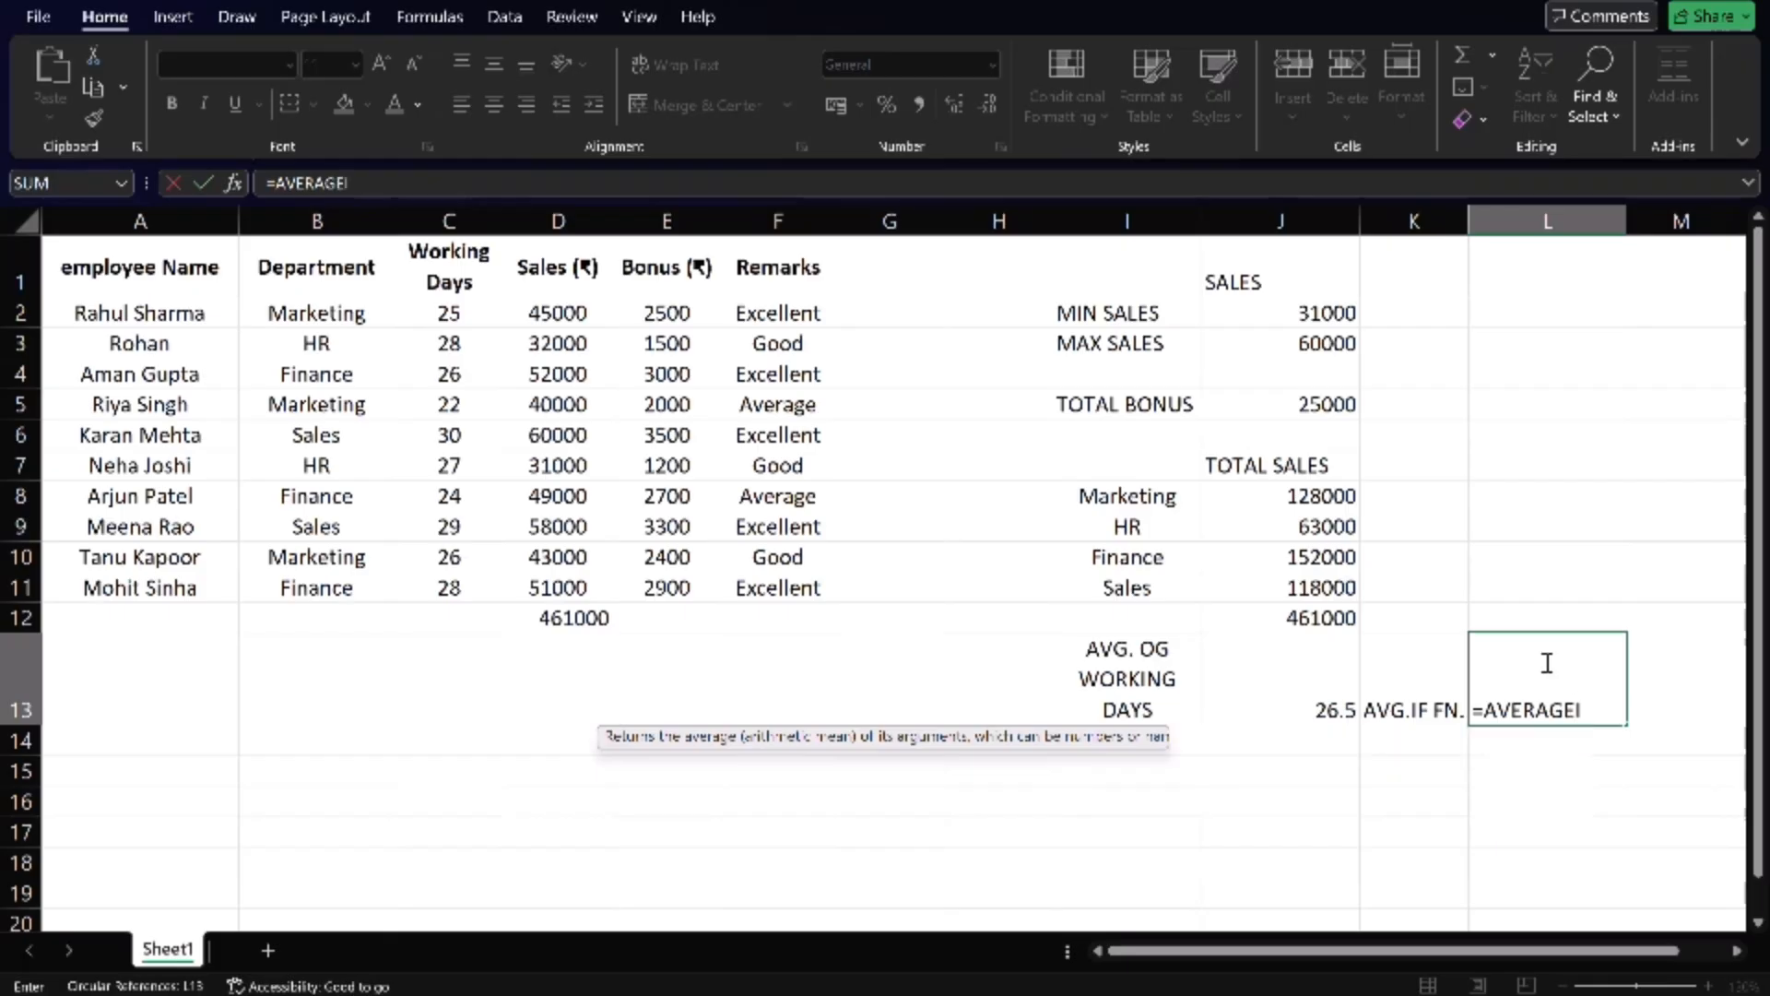
pyautogui.write('F(')
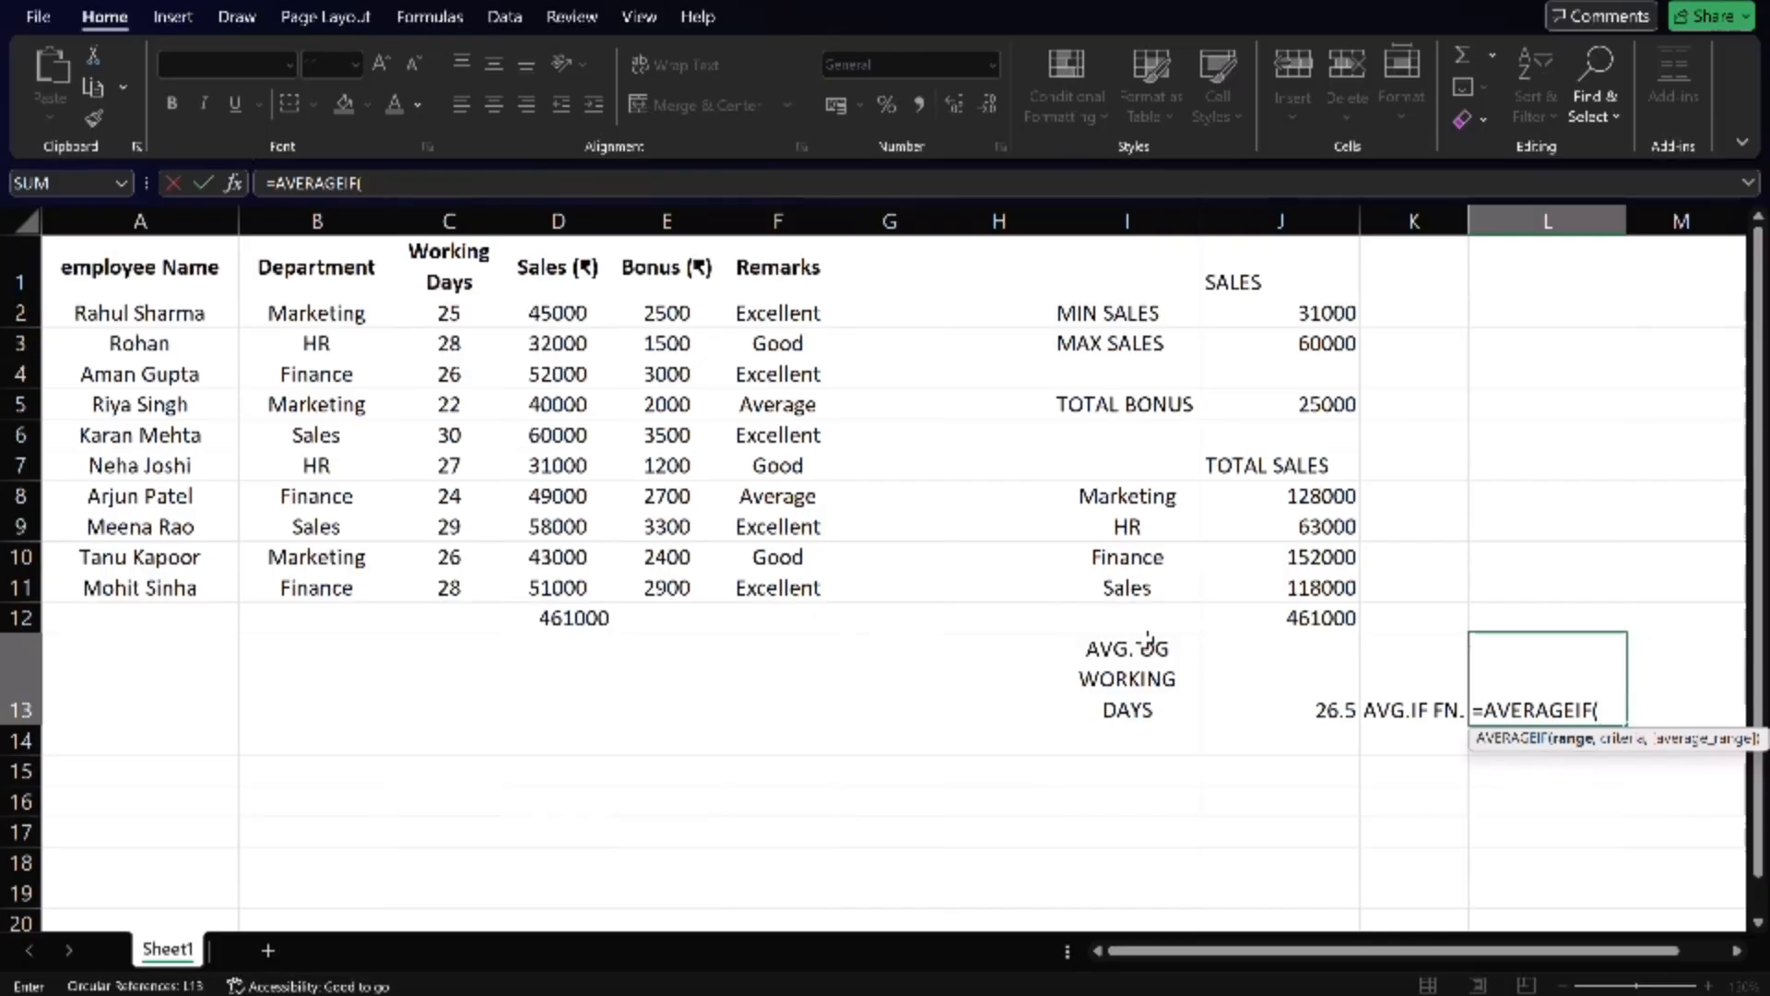
pyautogui.moveTo(317, 313); pyautogui.dragTo(352, 578)
pyautogui.click(352, 578)
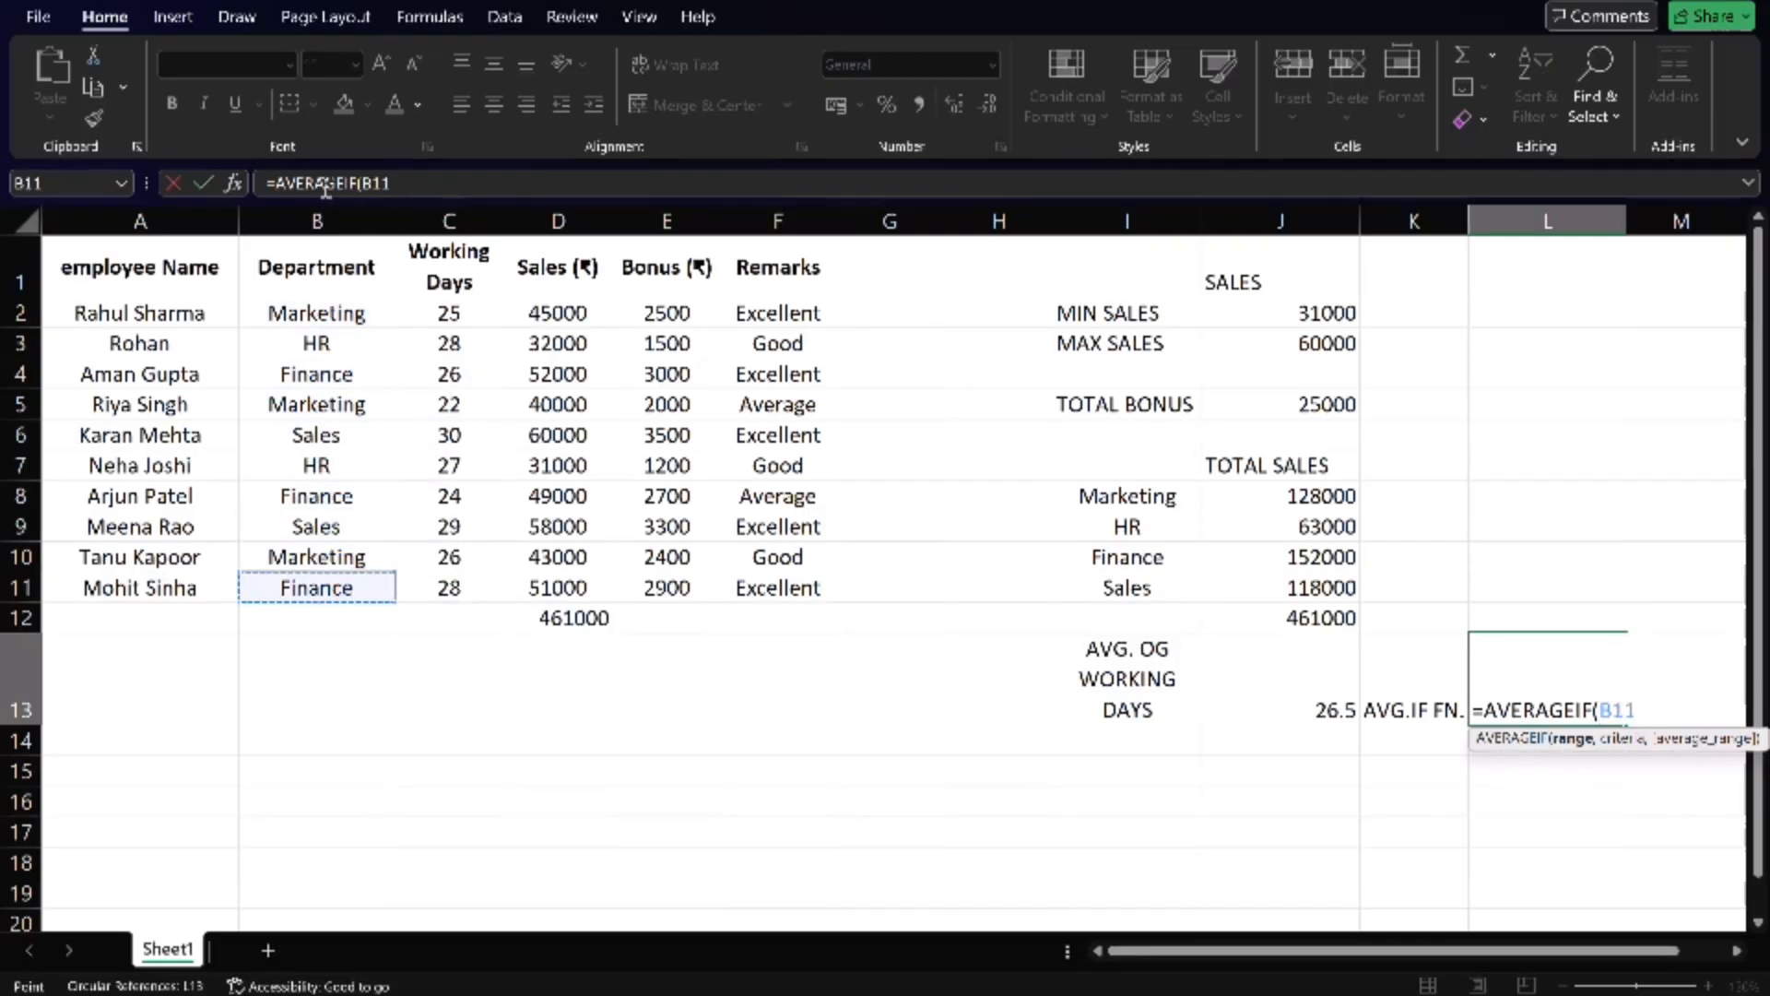
pyautogui.moveTo(321, 320); pyautogui.dragTo(351, 578)
pyautogui.write(',')
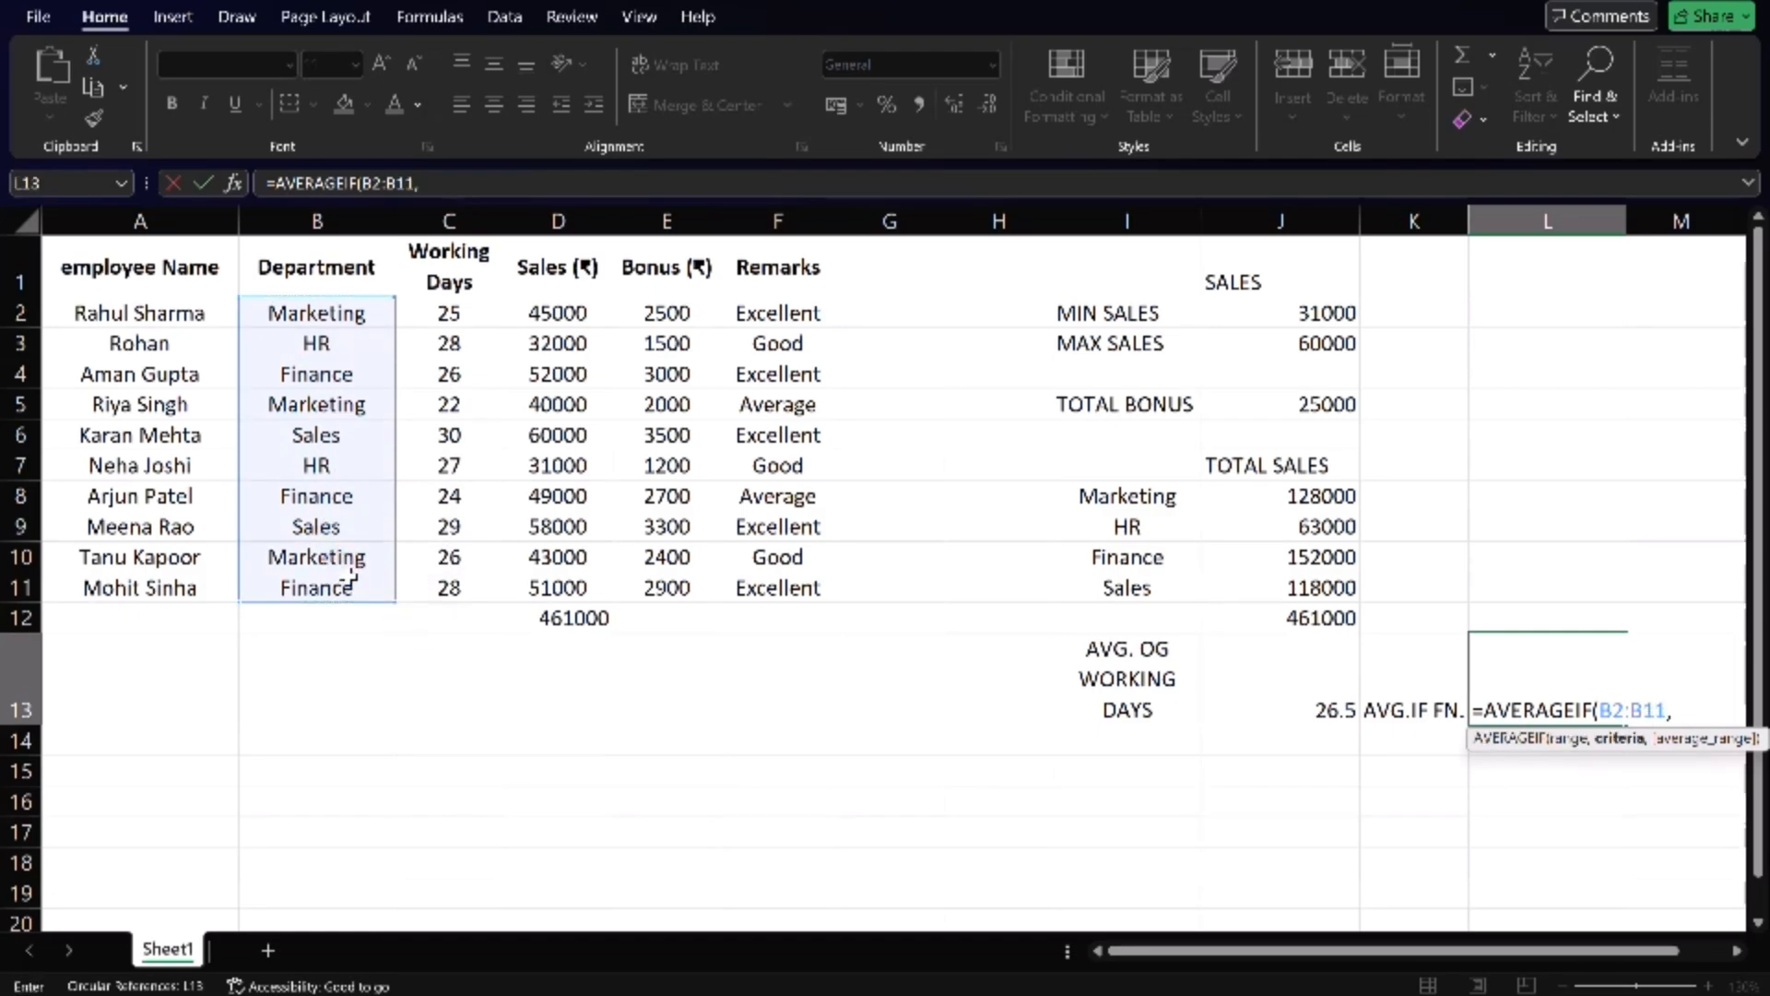
# - Complete the AVERAGEIF formula in L13 with B2 (Marketing) as the criterion and the sales cells D2:D11 as the average range
pyautogui.click(307, 316)
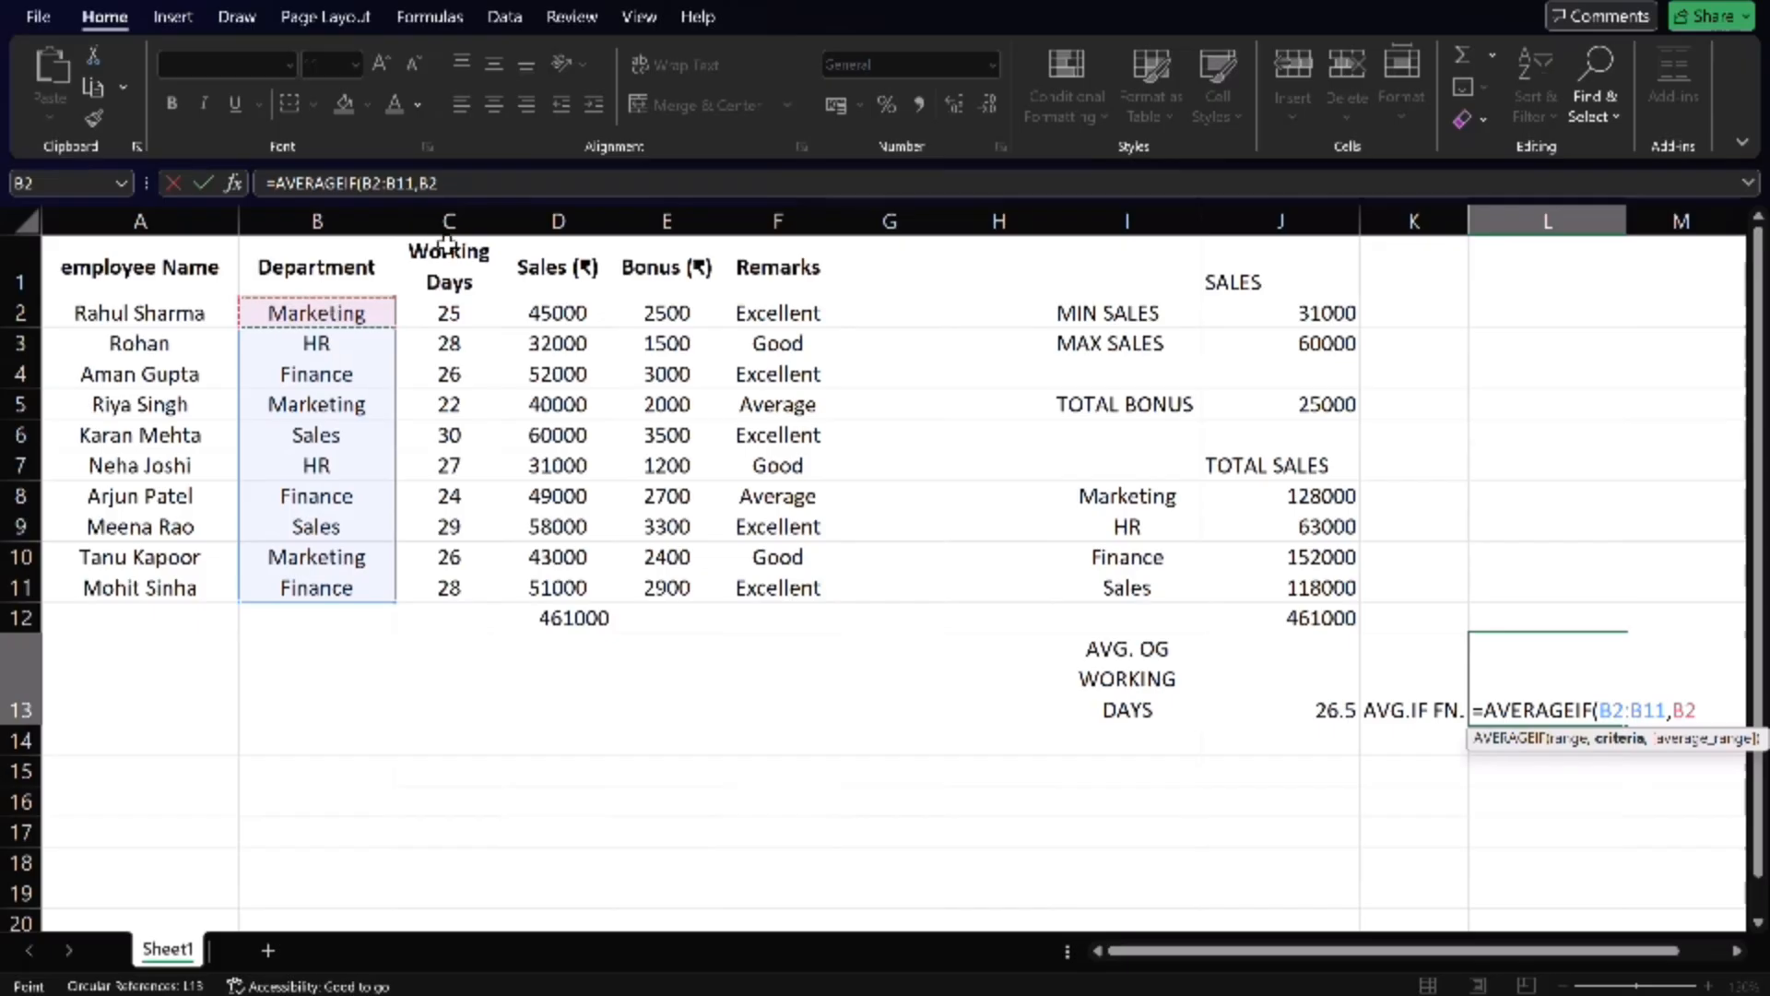
pyautogui.write(',')
pyautogui.click(578, 326)
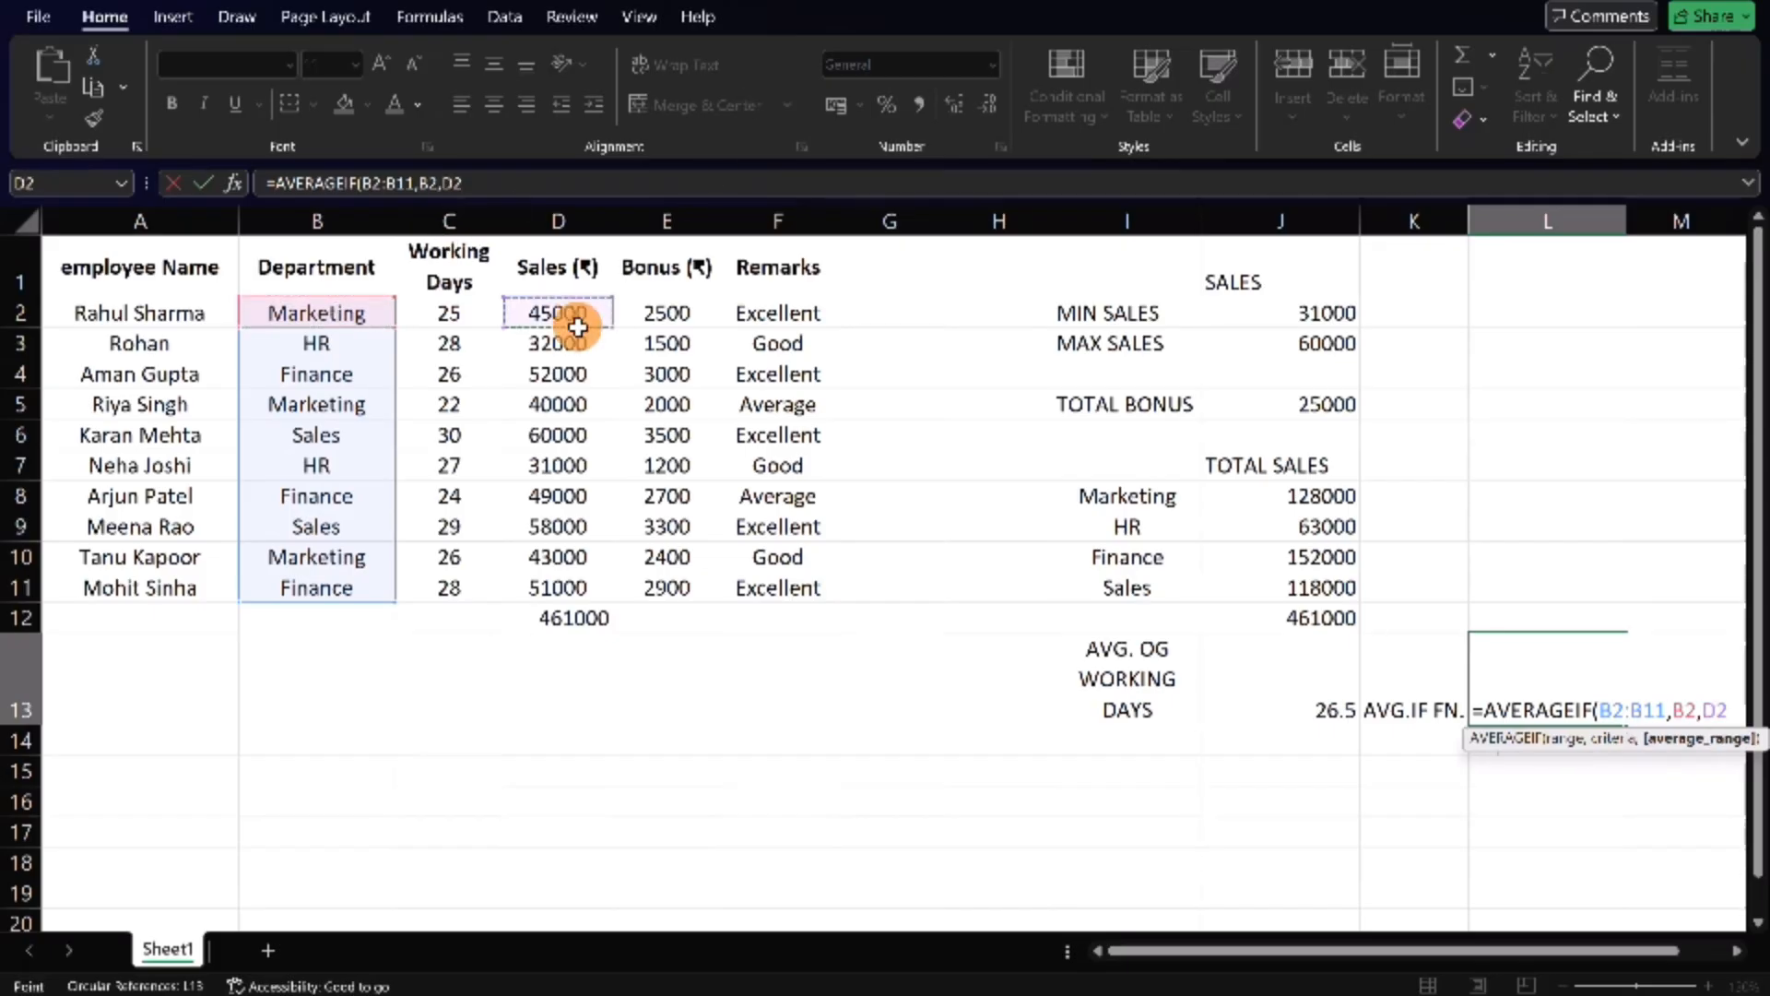
pyautogui.moveTo(579, 326); pyautogui.dragTo(582, 588)
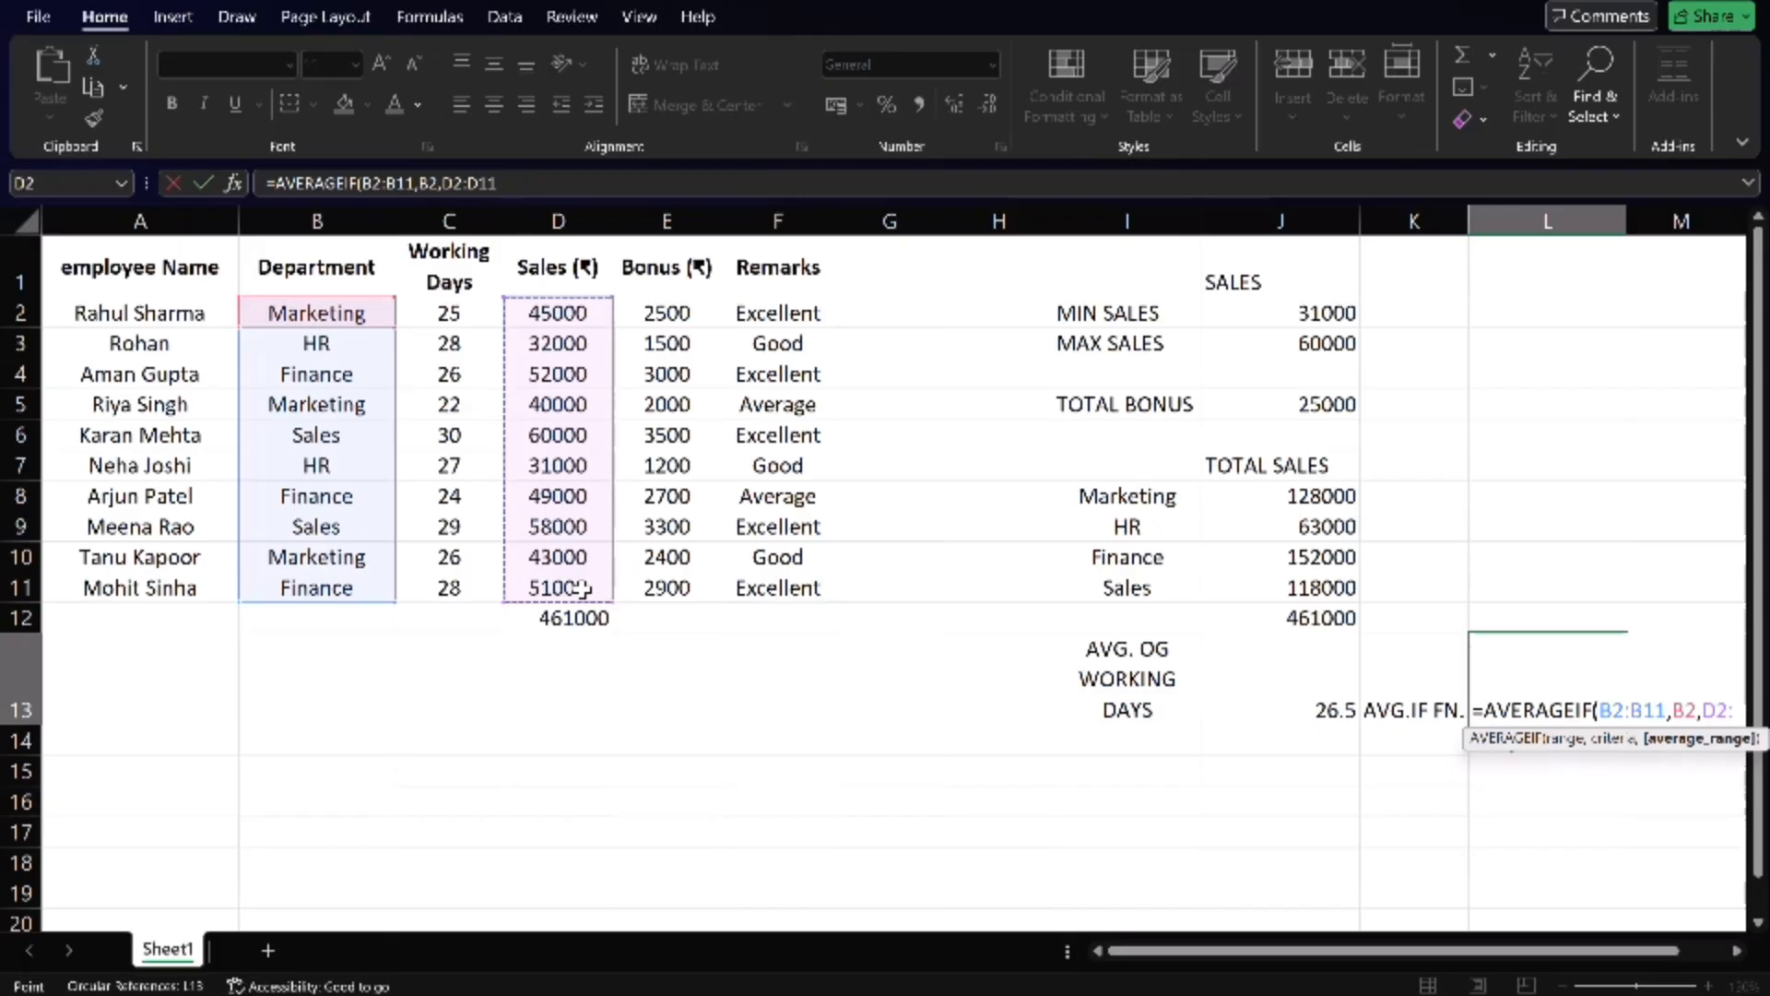
pyautogui.write(')')
pyautogui.press('Return')
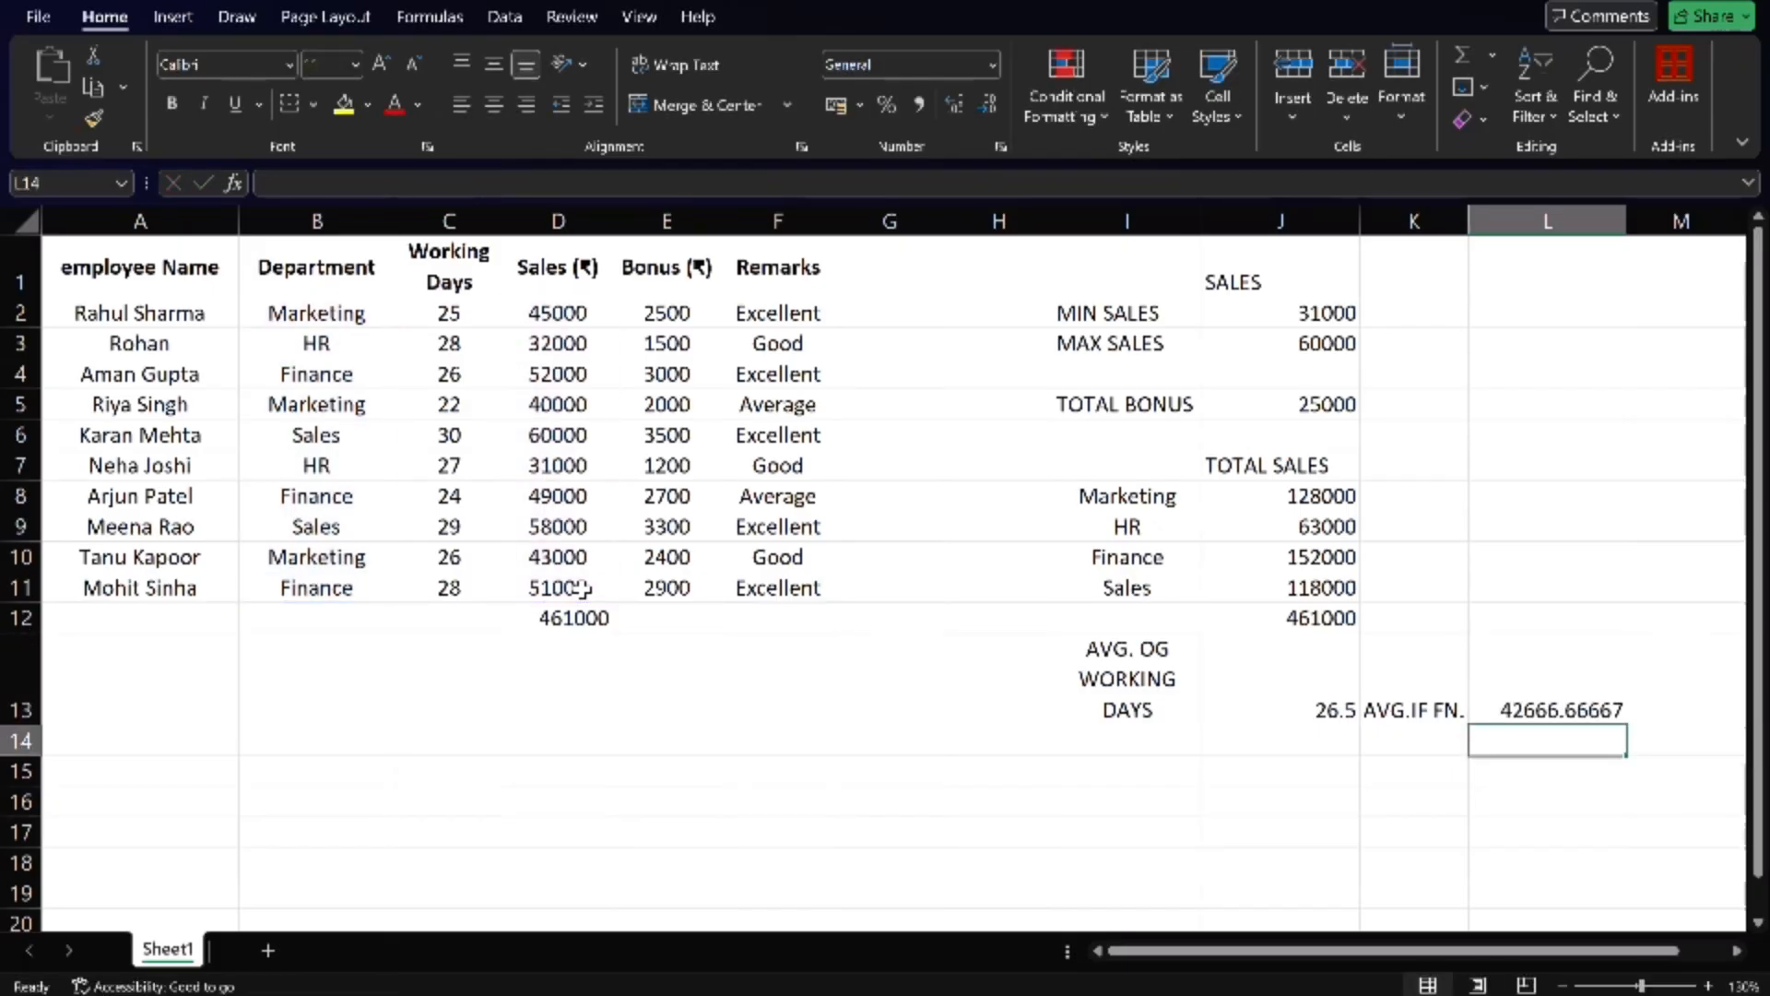
pyautogui.press('Up')
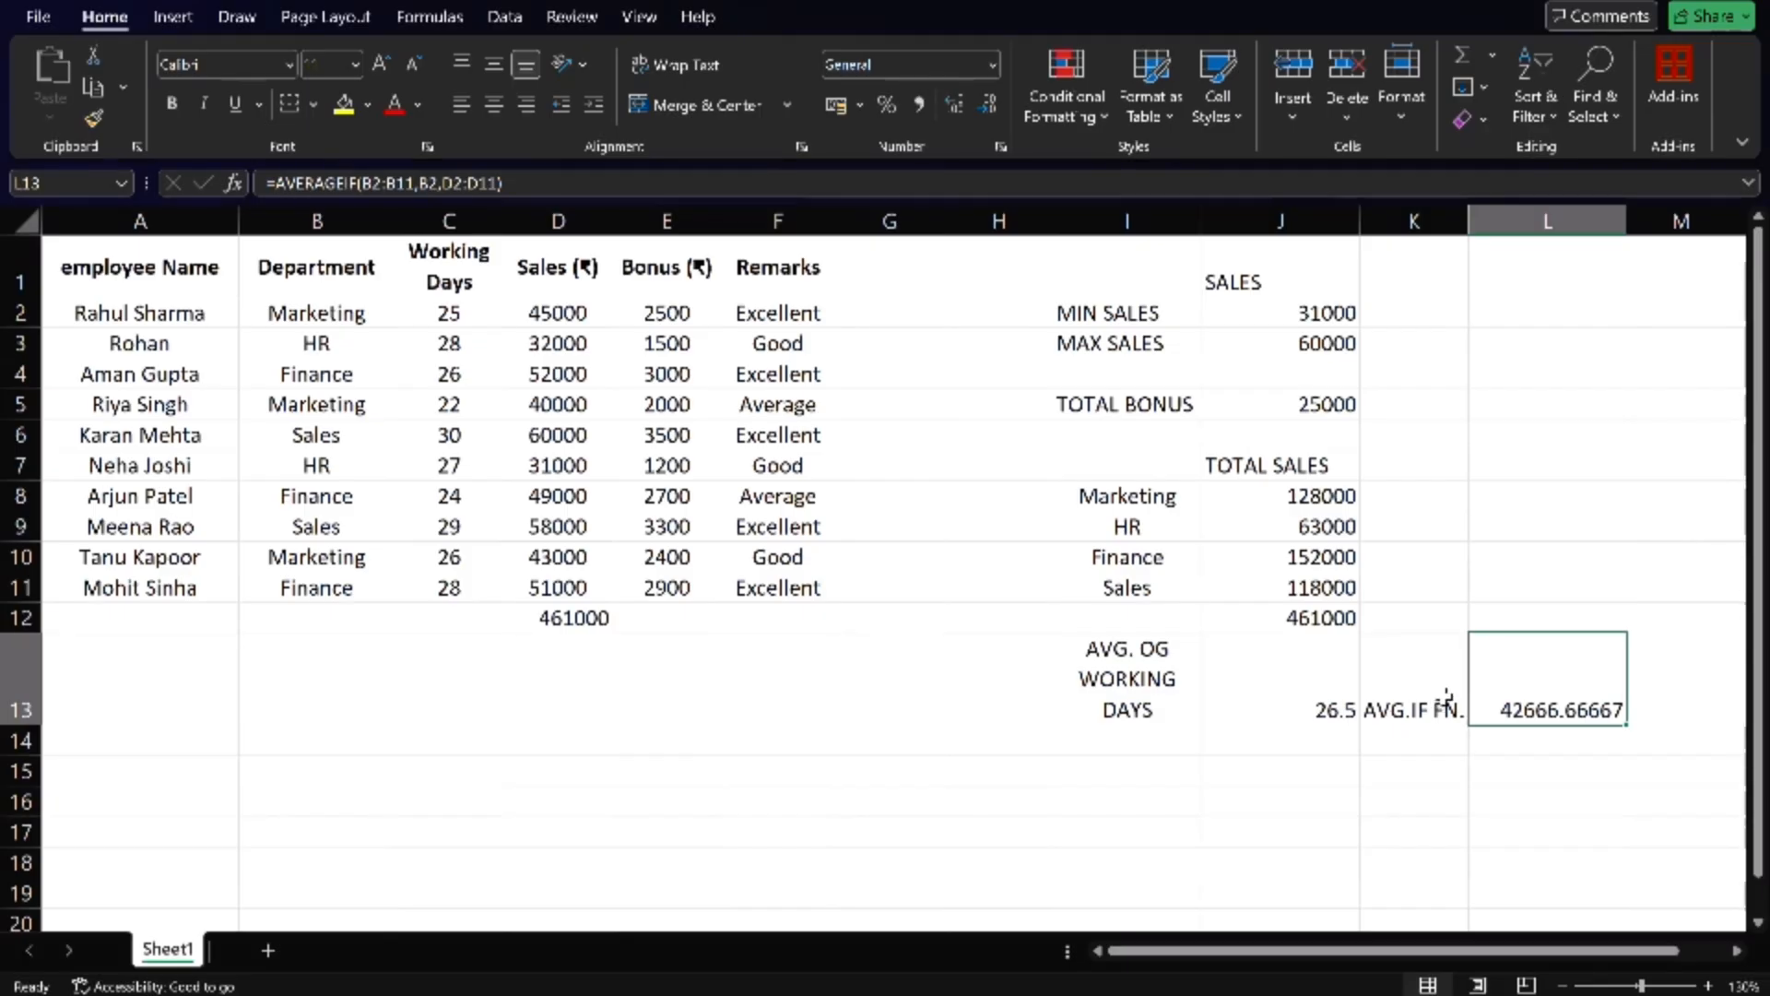
# - Enter the heading MARKETING in cell L12, above the AVERAGEIF result
pyautogui.click(1532, 616)
pyautogui.write('MA')
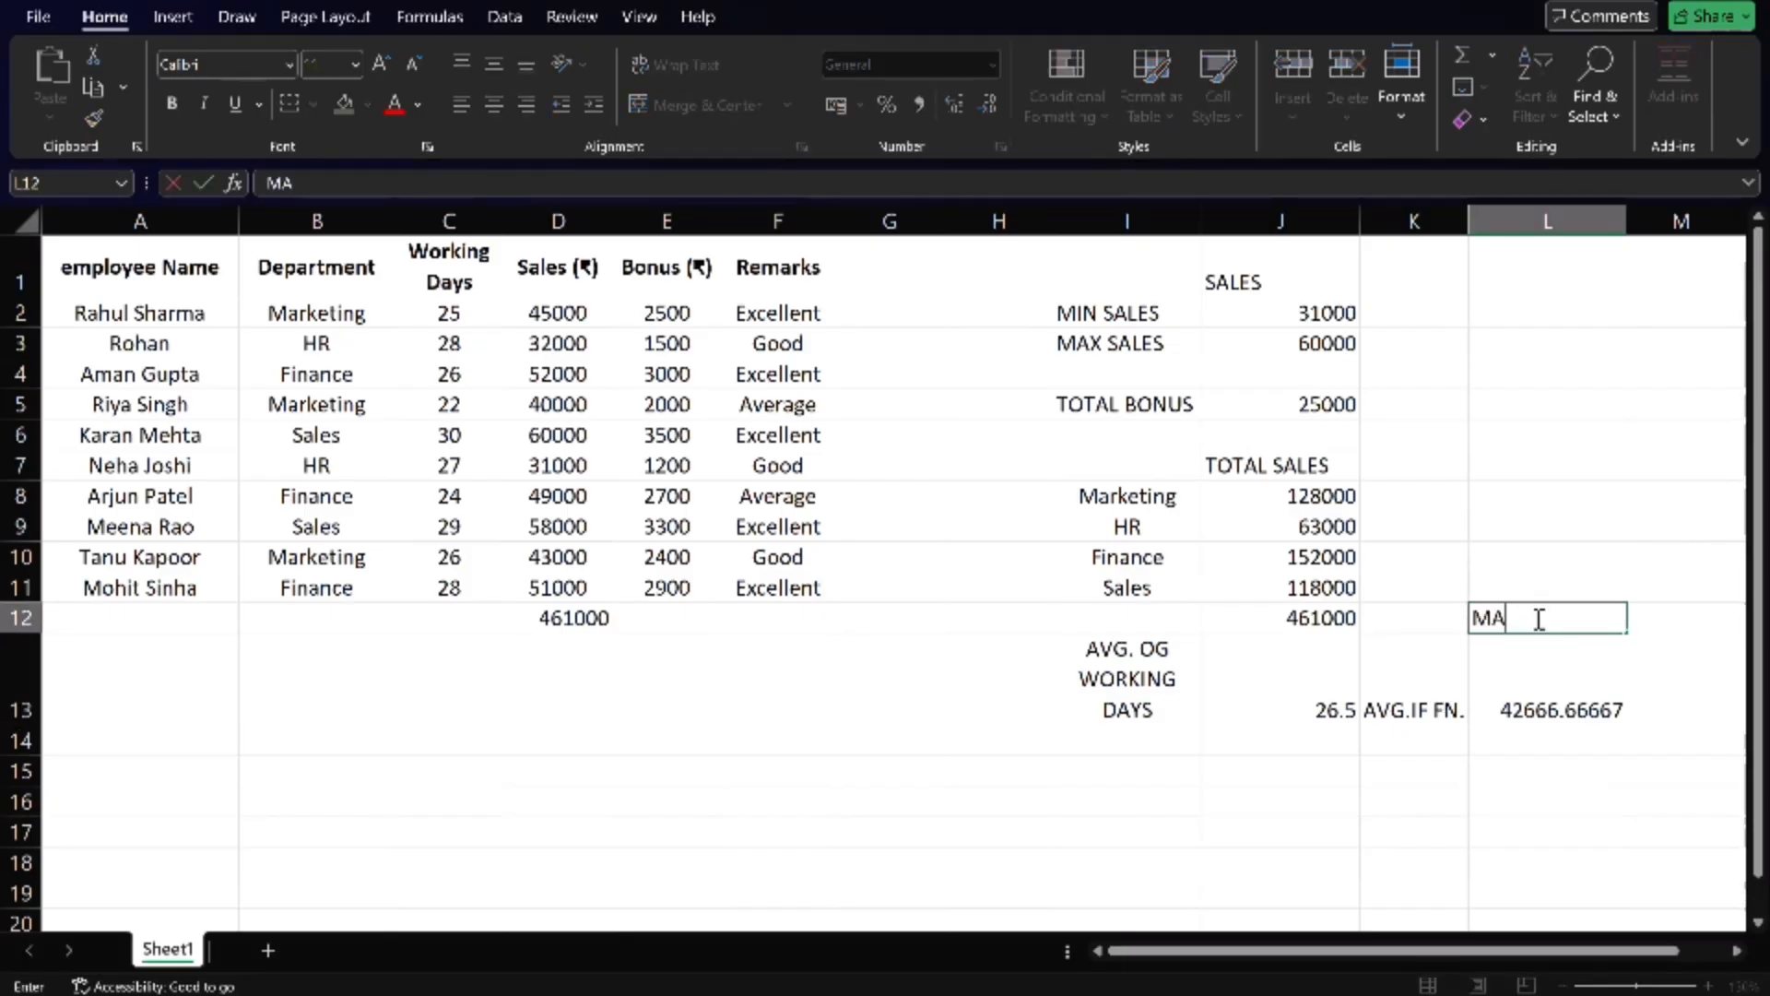
pyautogui.write('RKETING')
# - Highlight the AVERAGEIF block K12:L13 with a light orange fill colour
pyautogui.moveTo(1407, 703); pyautogui.dragTo(1548, 618)
pyautogui.click(1548, 618)
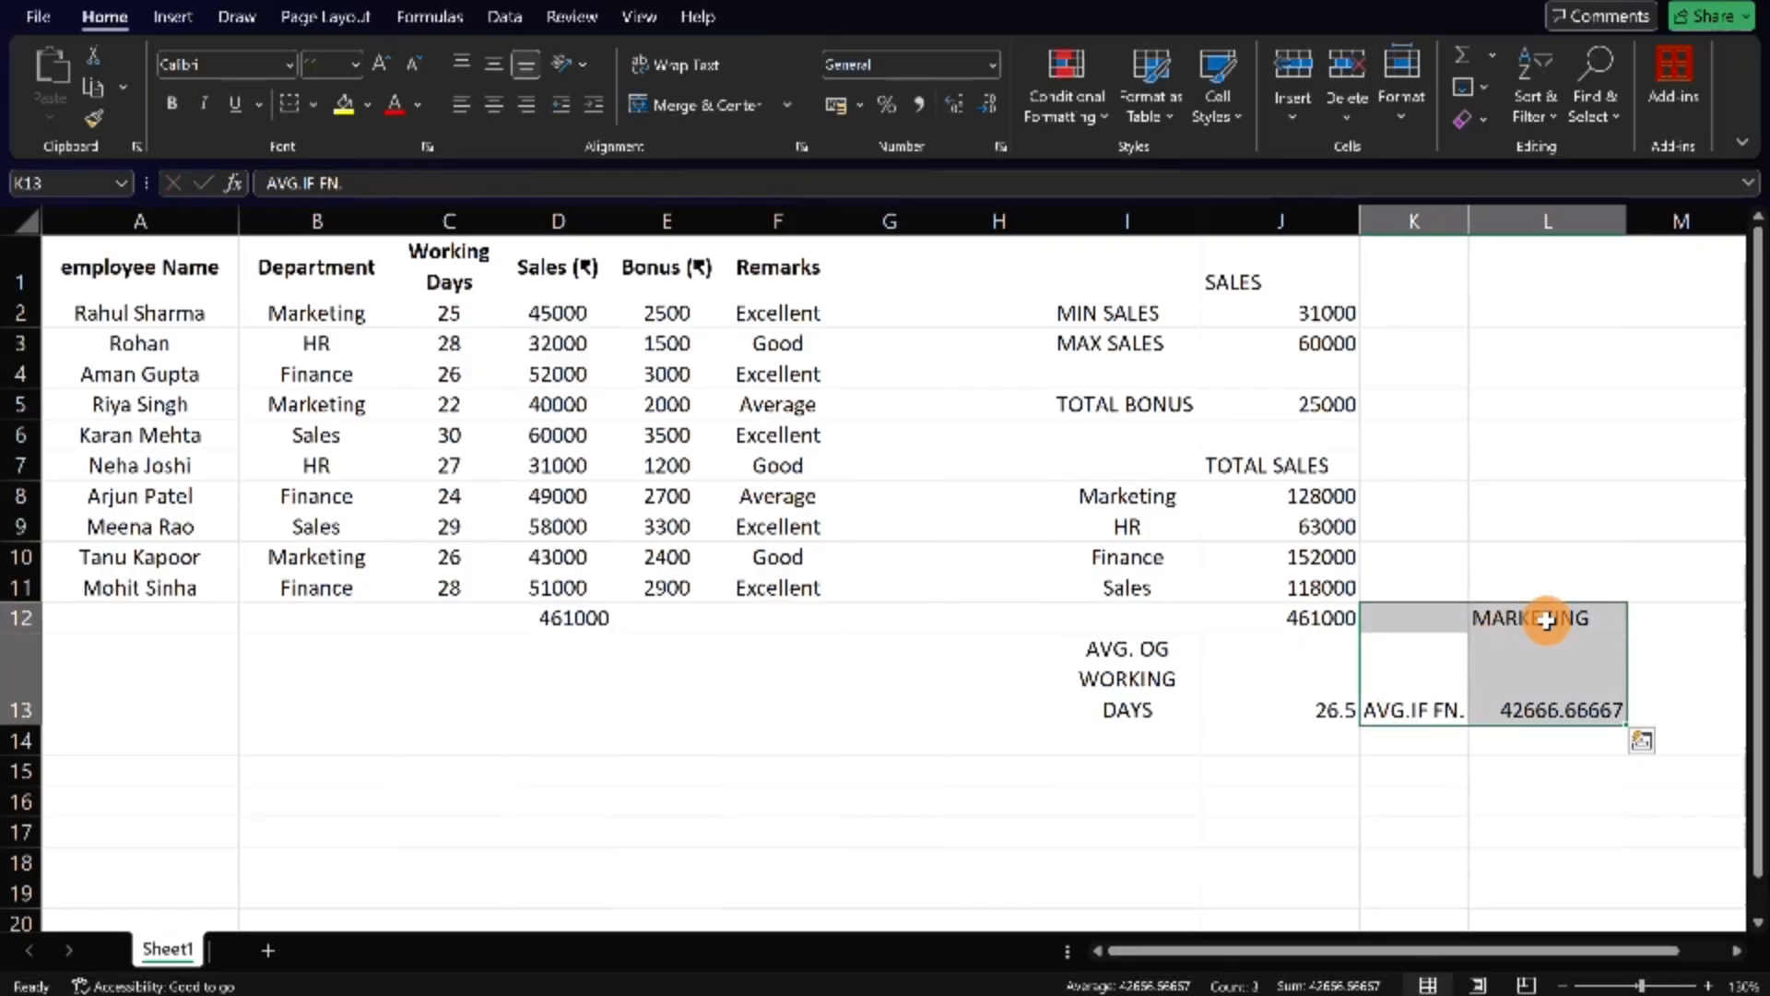
pyautogui.moveTo(1435, 621); pyautogui.dragTo(1517, 696)
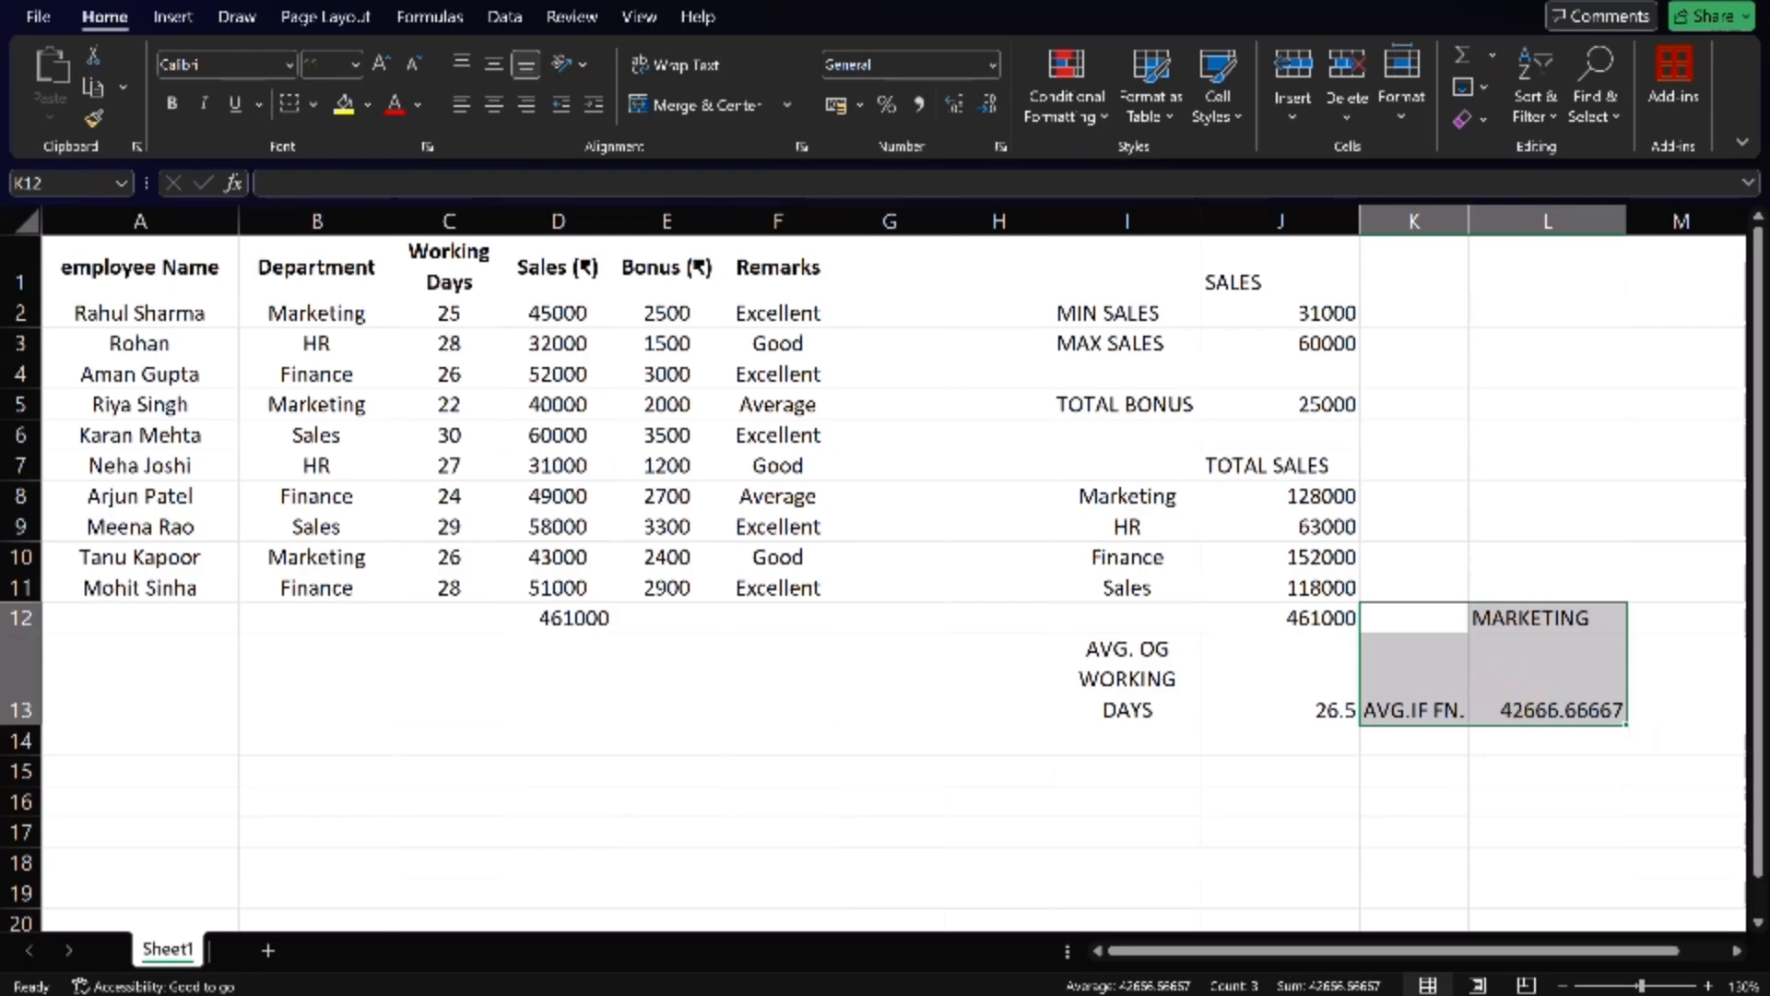
pyautogui.click(367, 109)
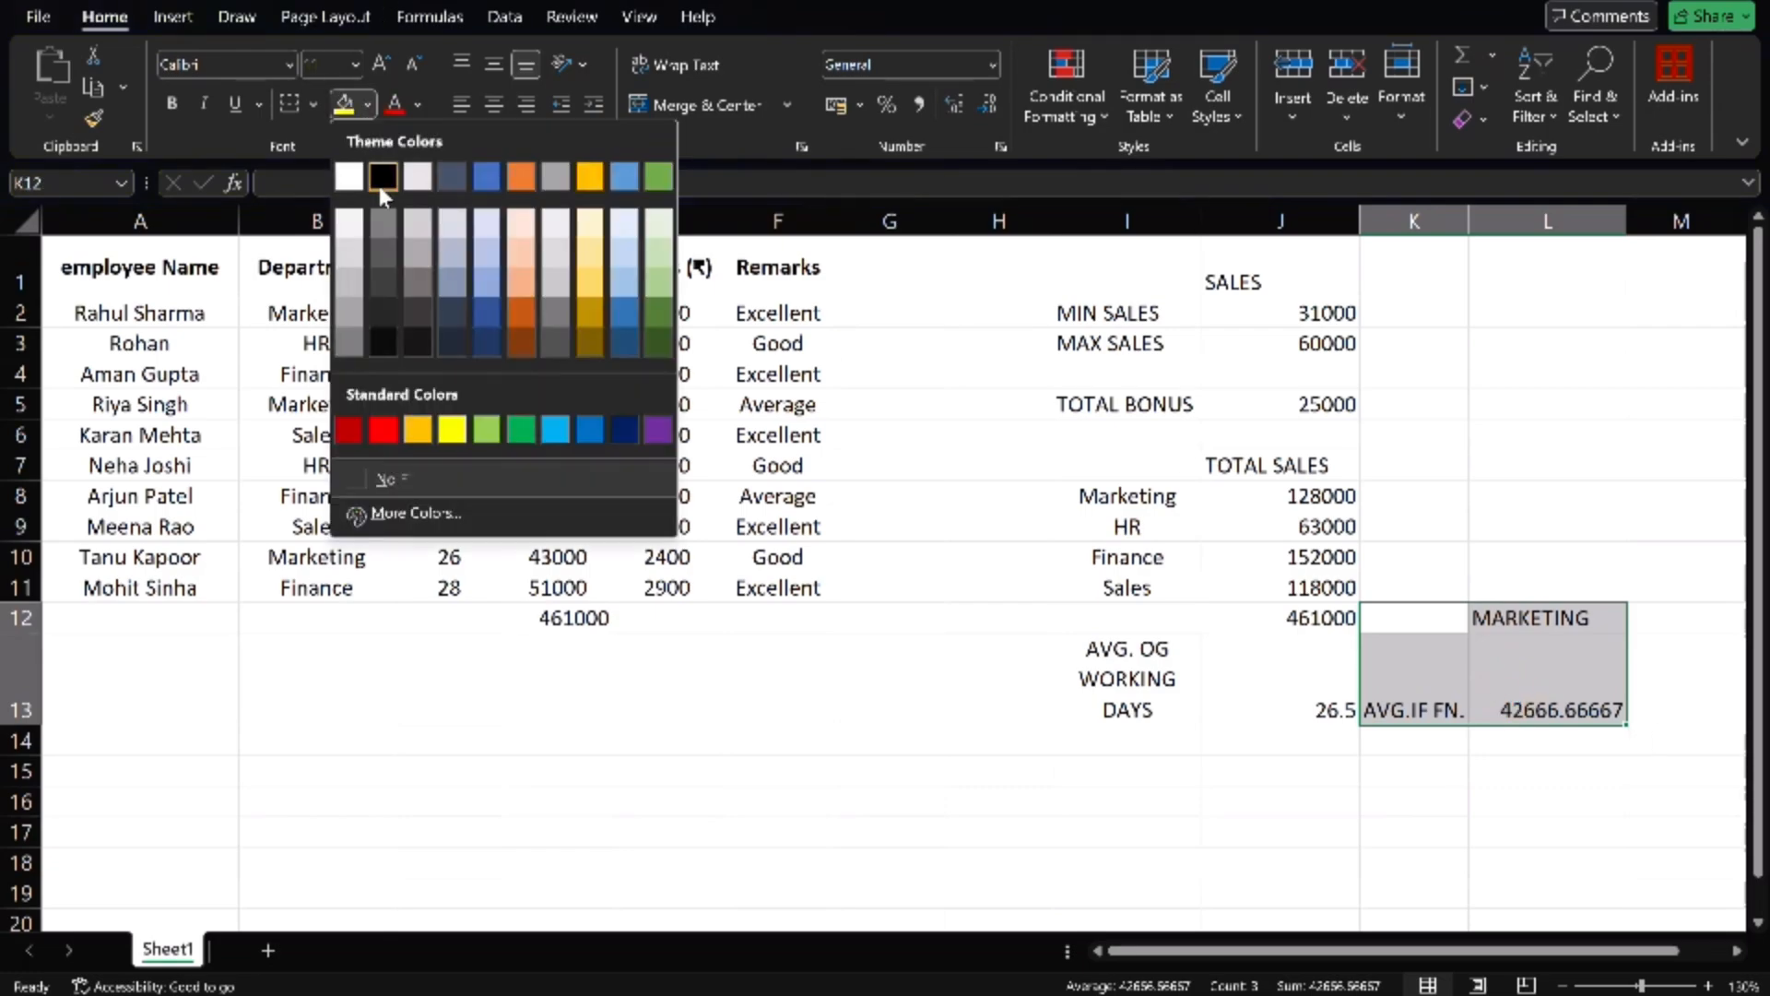
pyautogui.click(521, 226)
pyautogui.click(1485, 488)
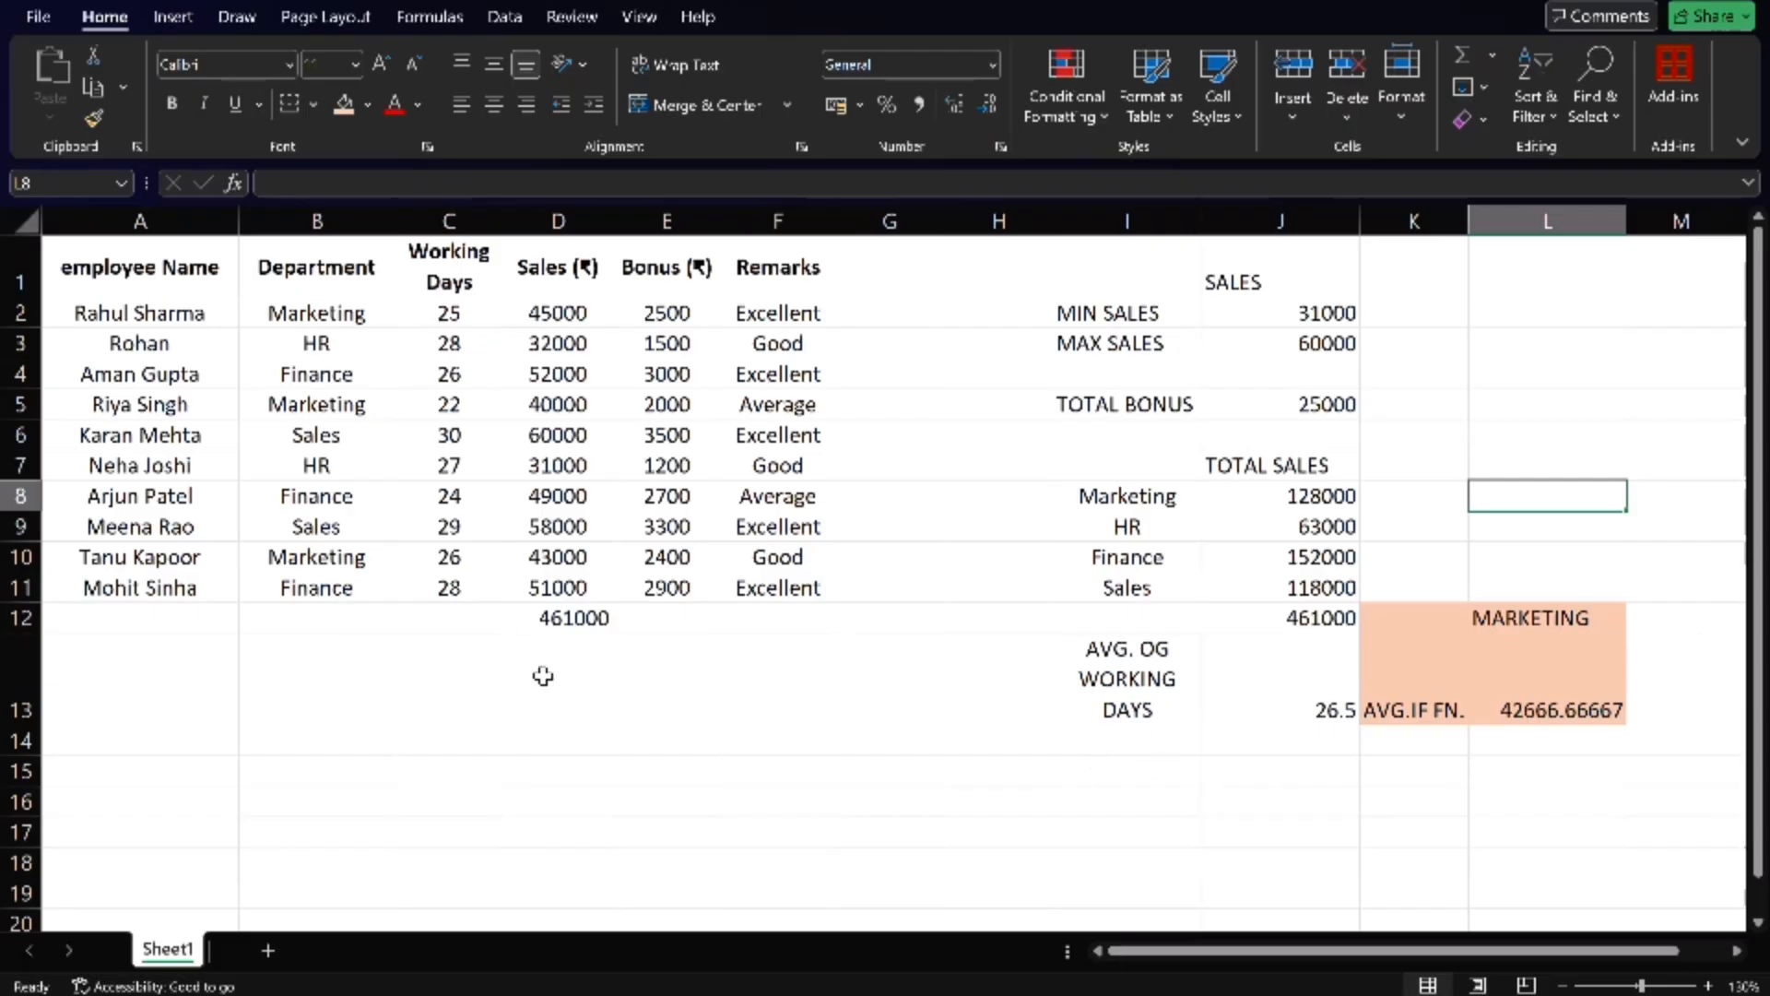
# - Enter the label AVERAGE BONUS FROM HR DEPARTMENT in cell B14 and widen column B so the label wraps onto two lines
pyautogui.click(288, 773)
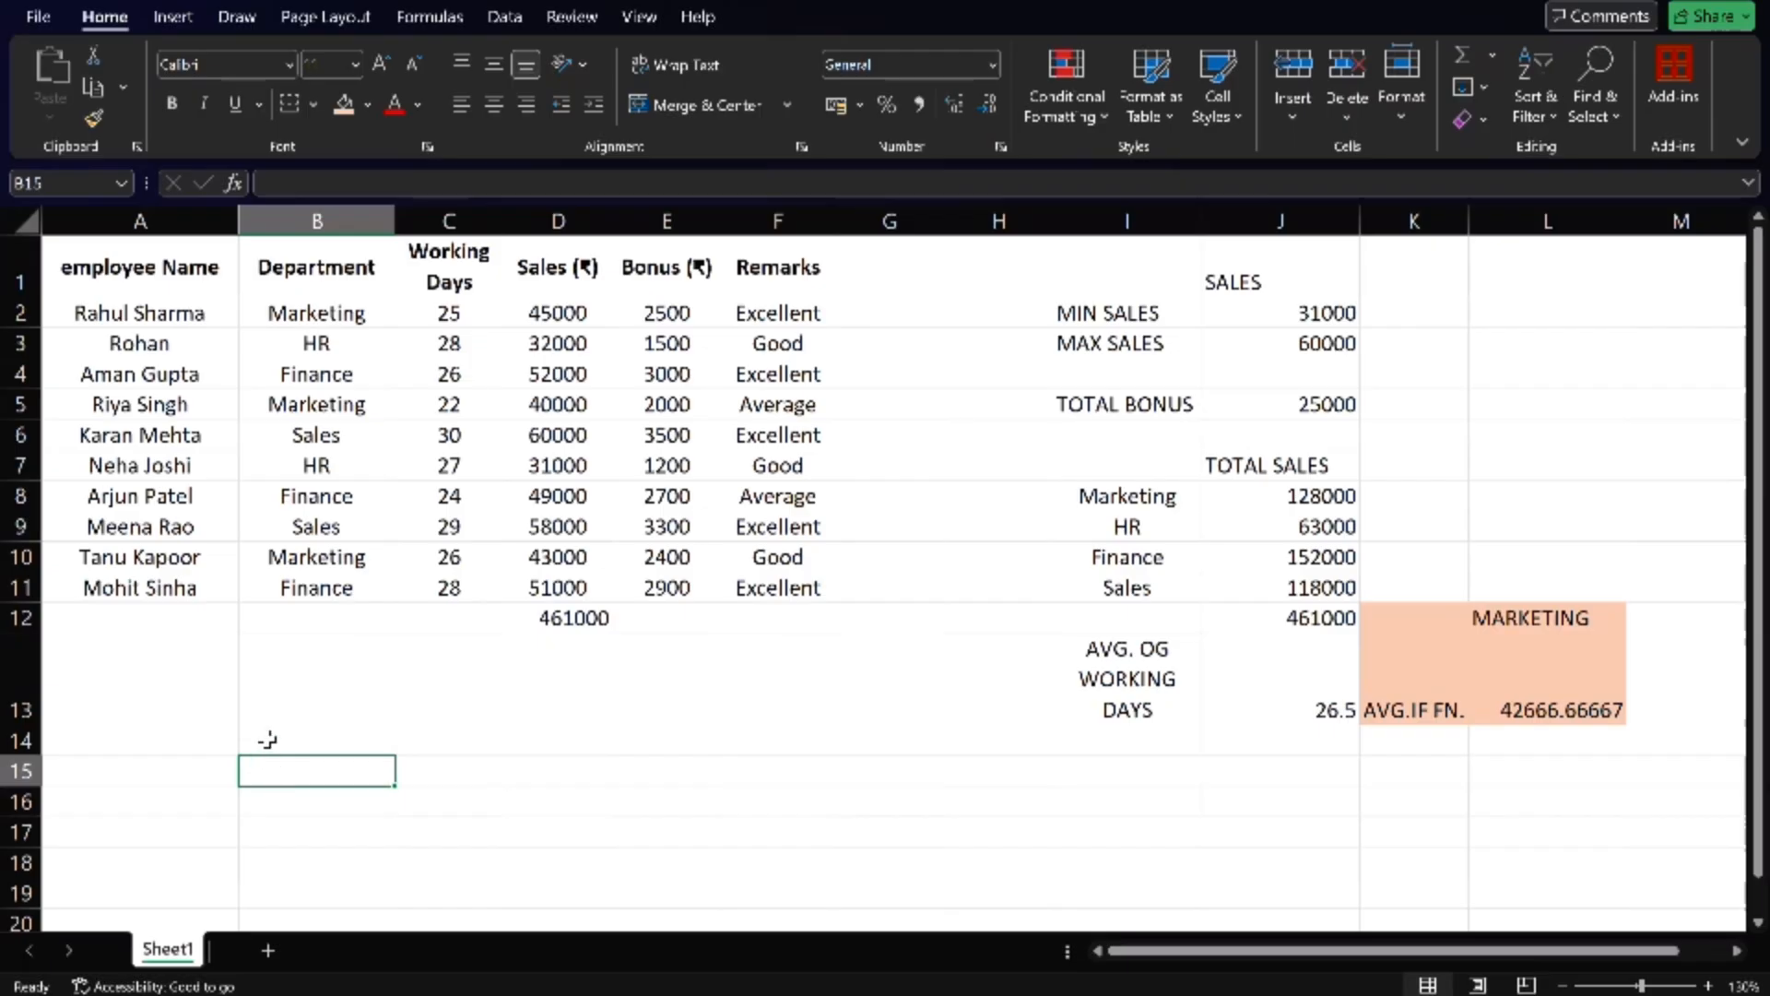
pyautogui.click(267, 740)
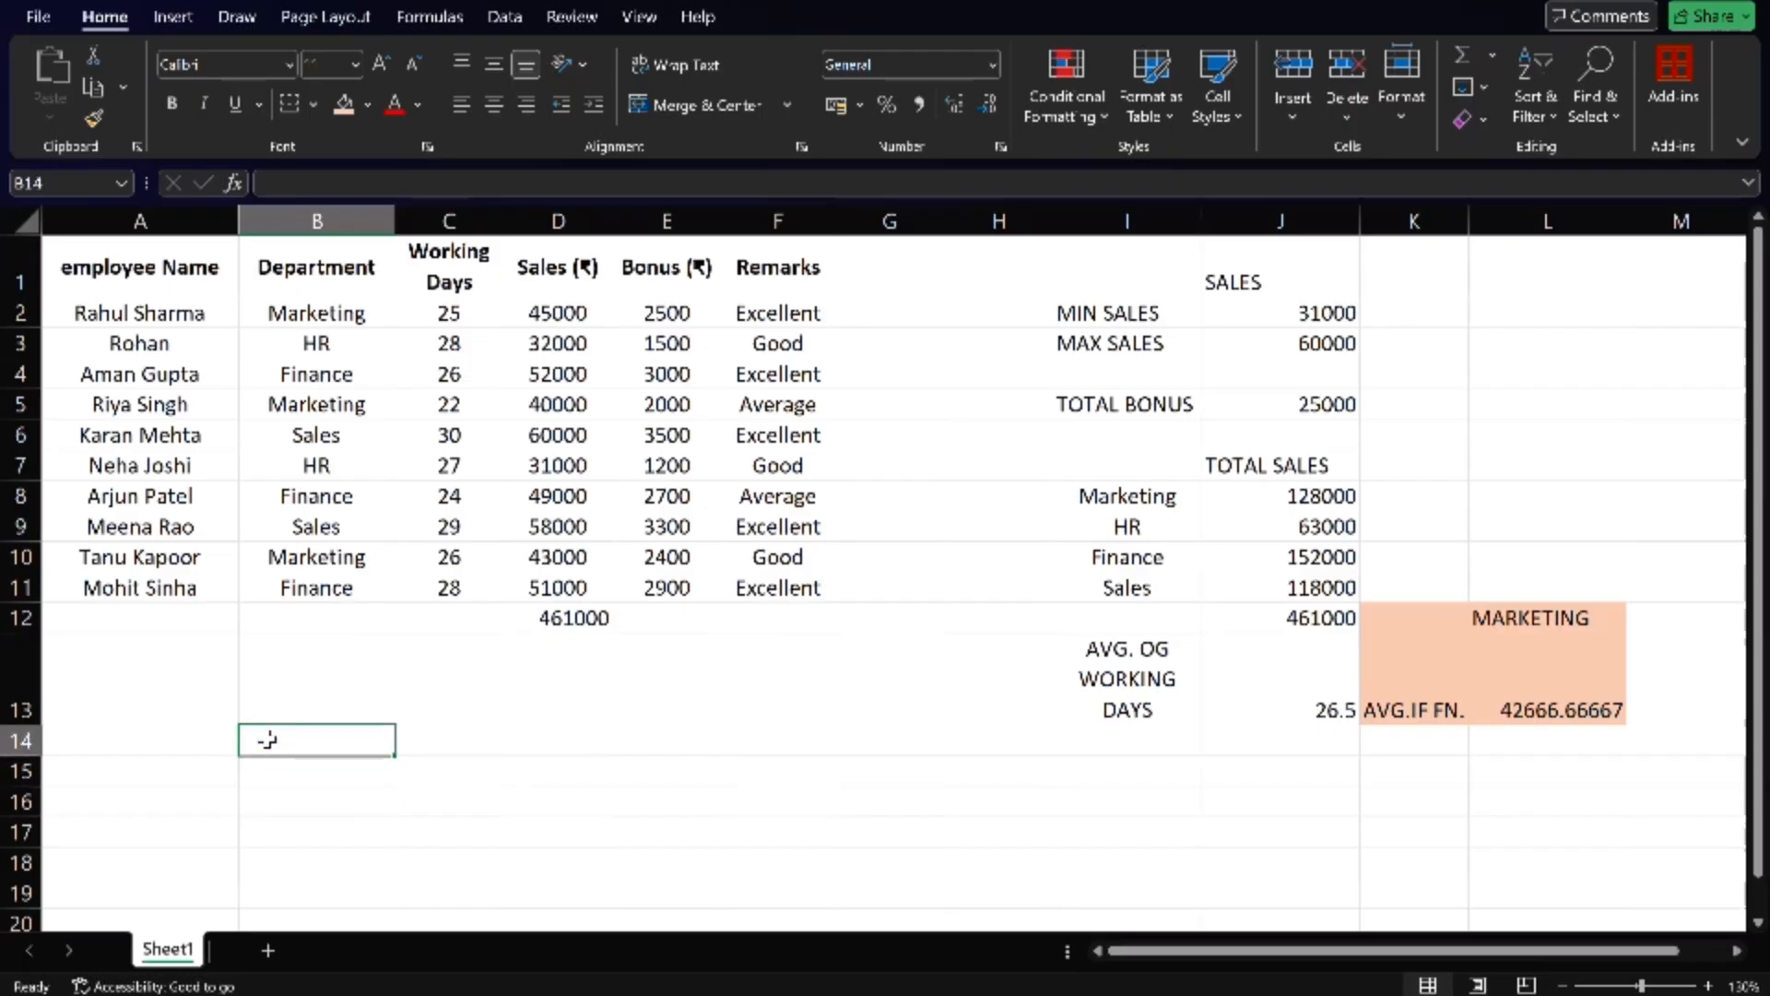
pyautogui.write('AVERAG')
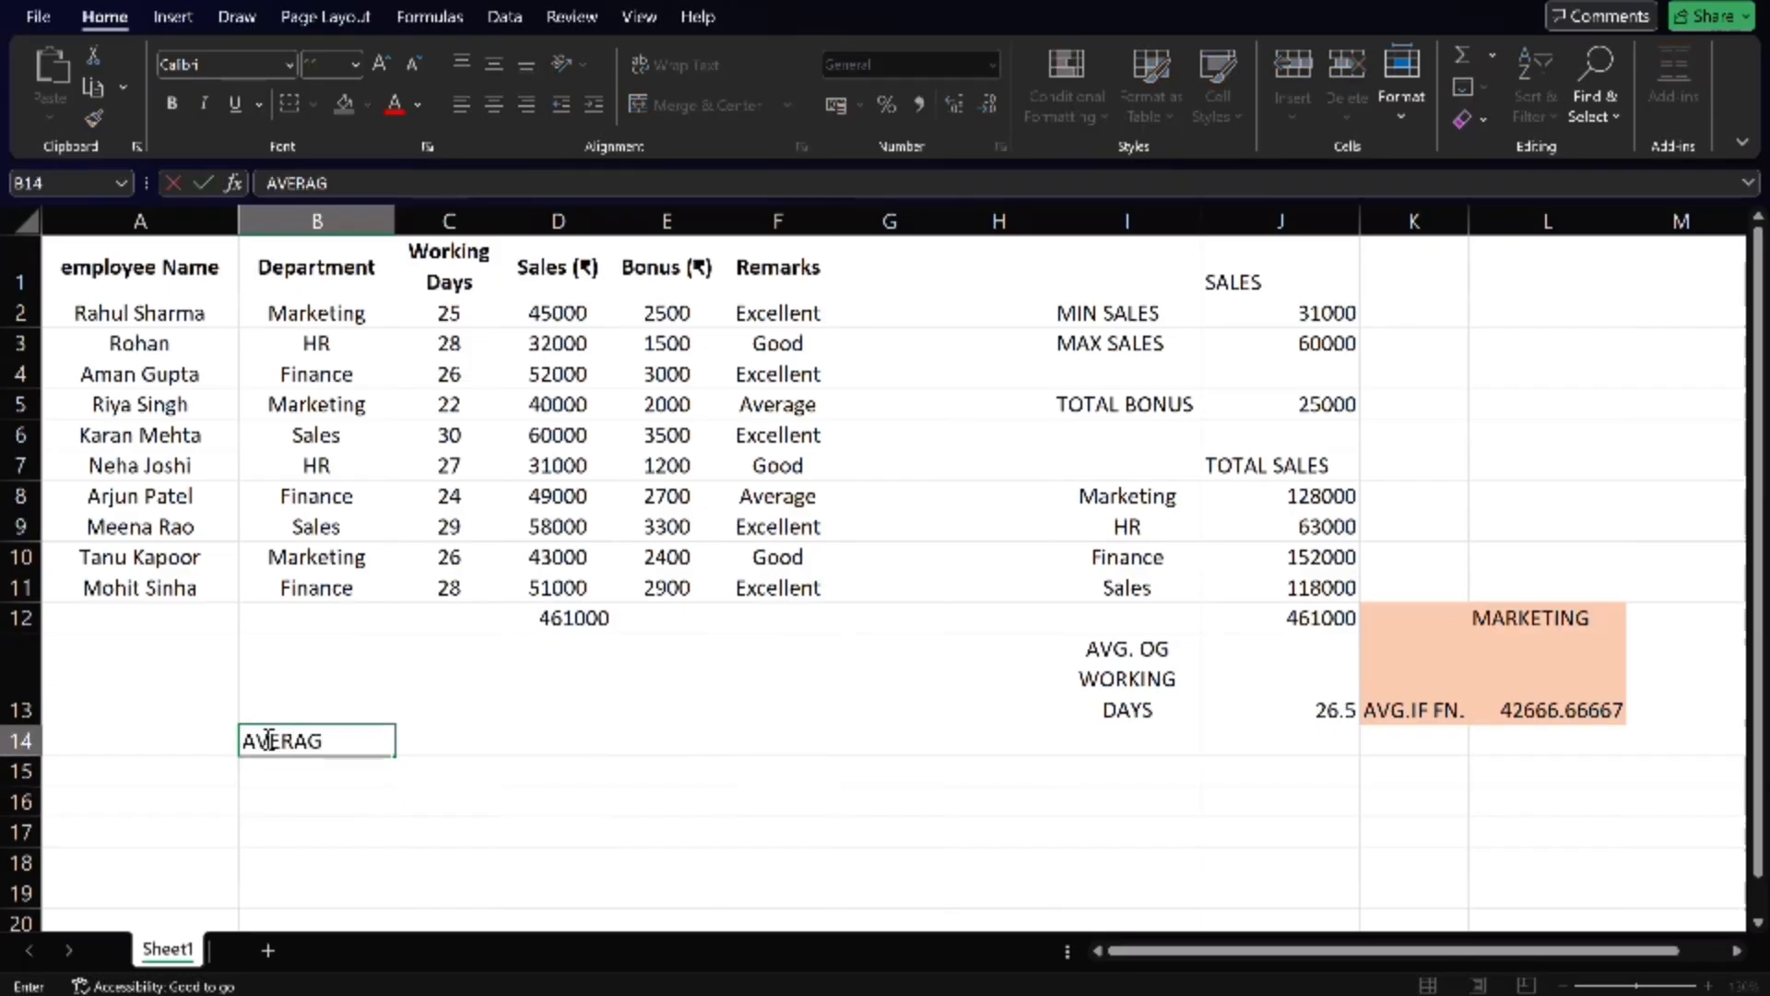
pyautogui.write('E BONE')
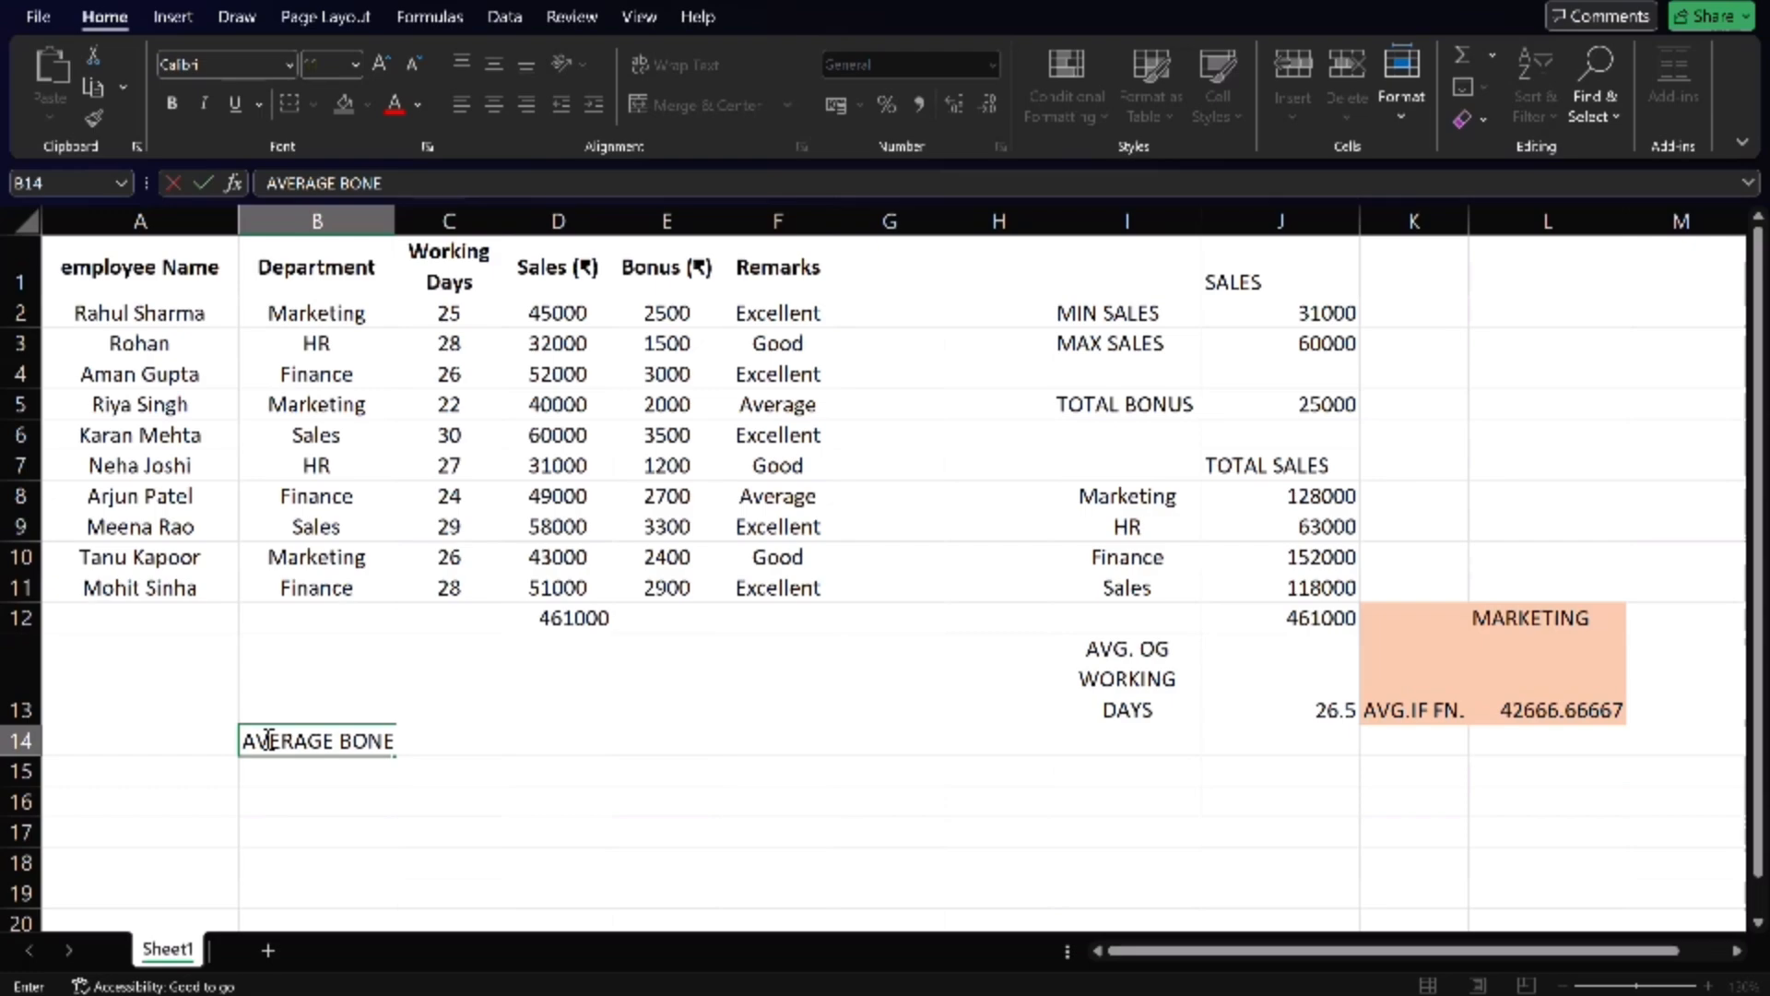
pyautogui.press('BackSpace')
pyautogui.press('BackSpace')
pyautogui.write('NUS FROM')
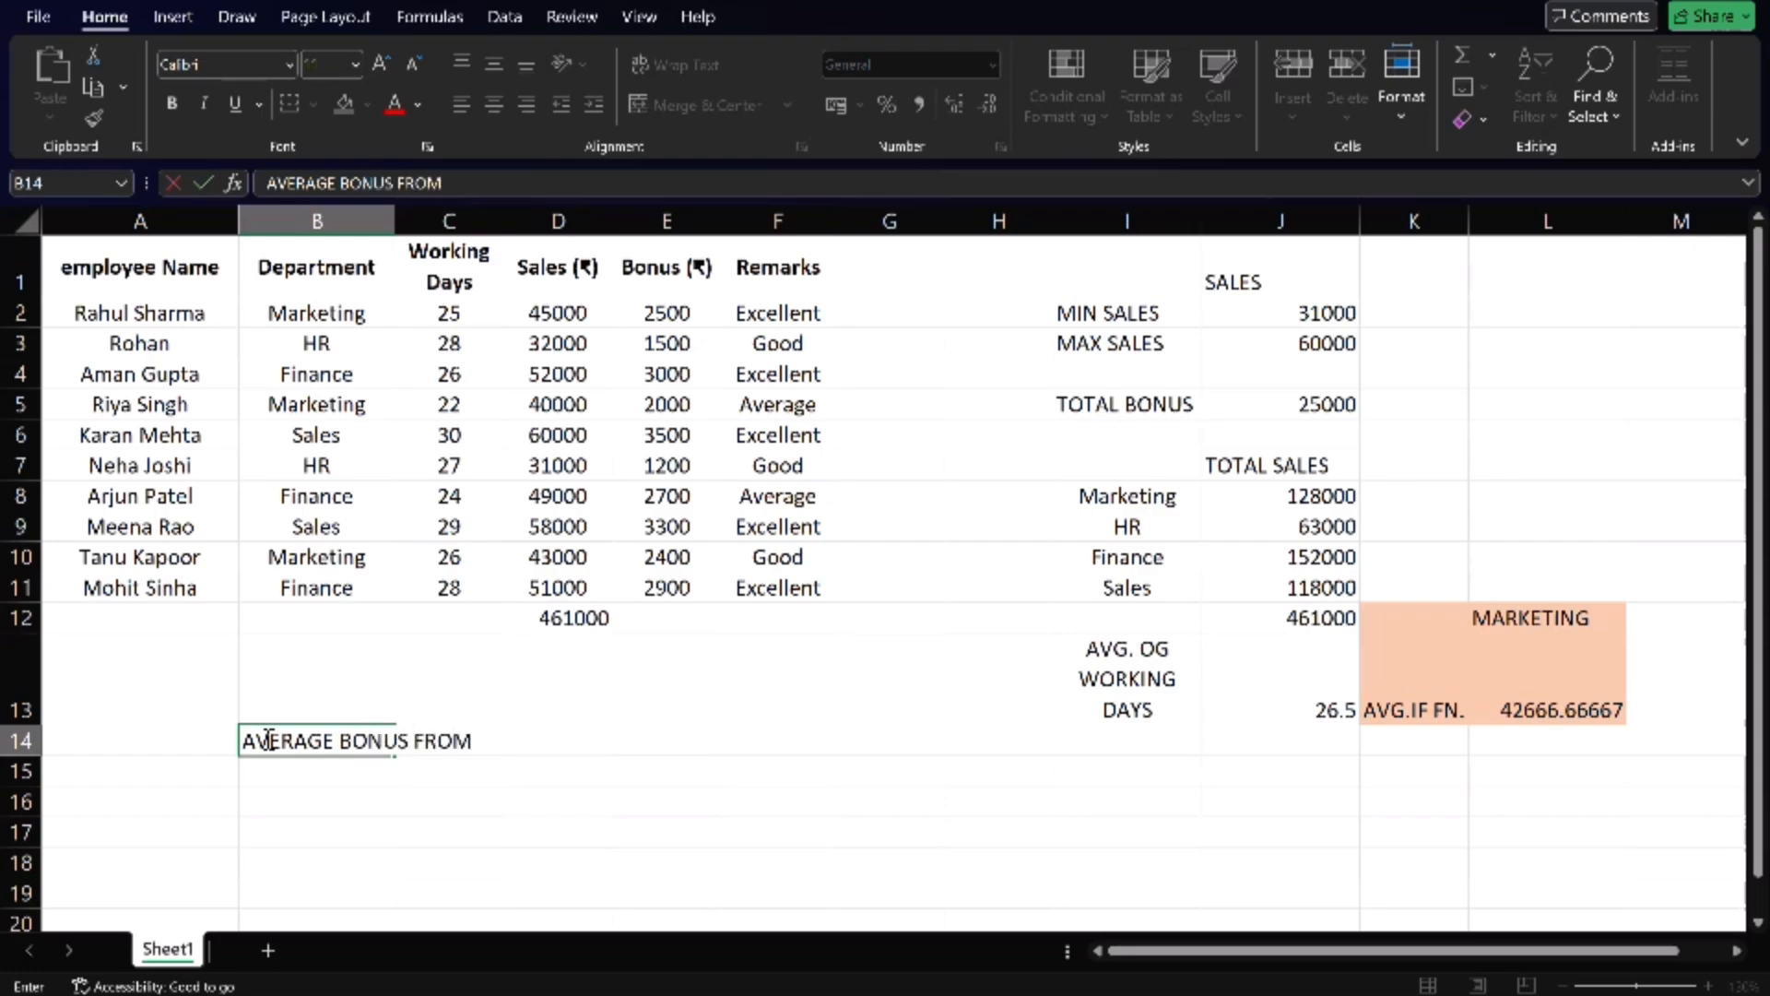
pyautogui.write(' HR DEPARTMENT')
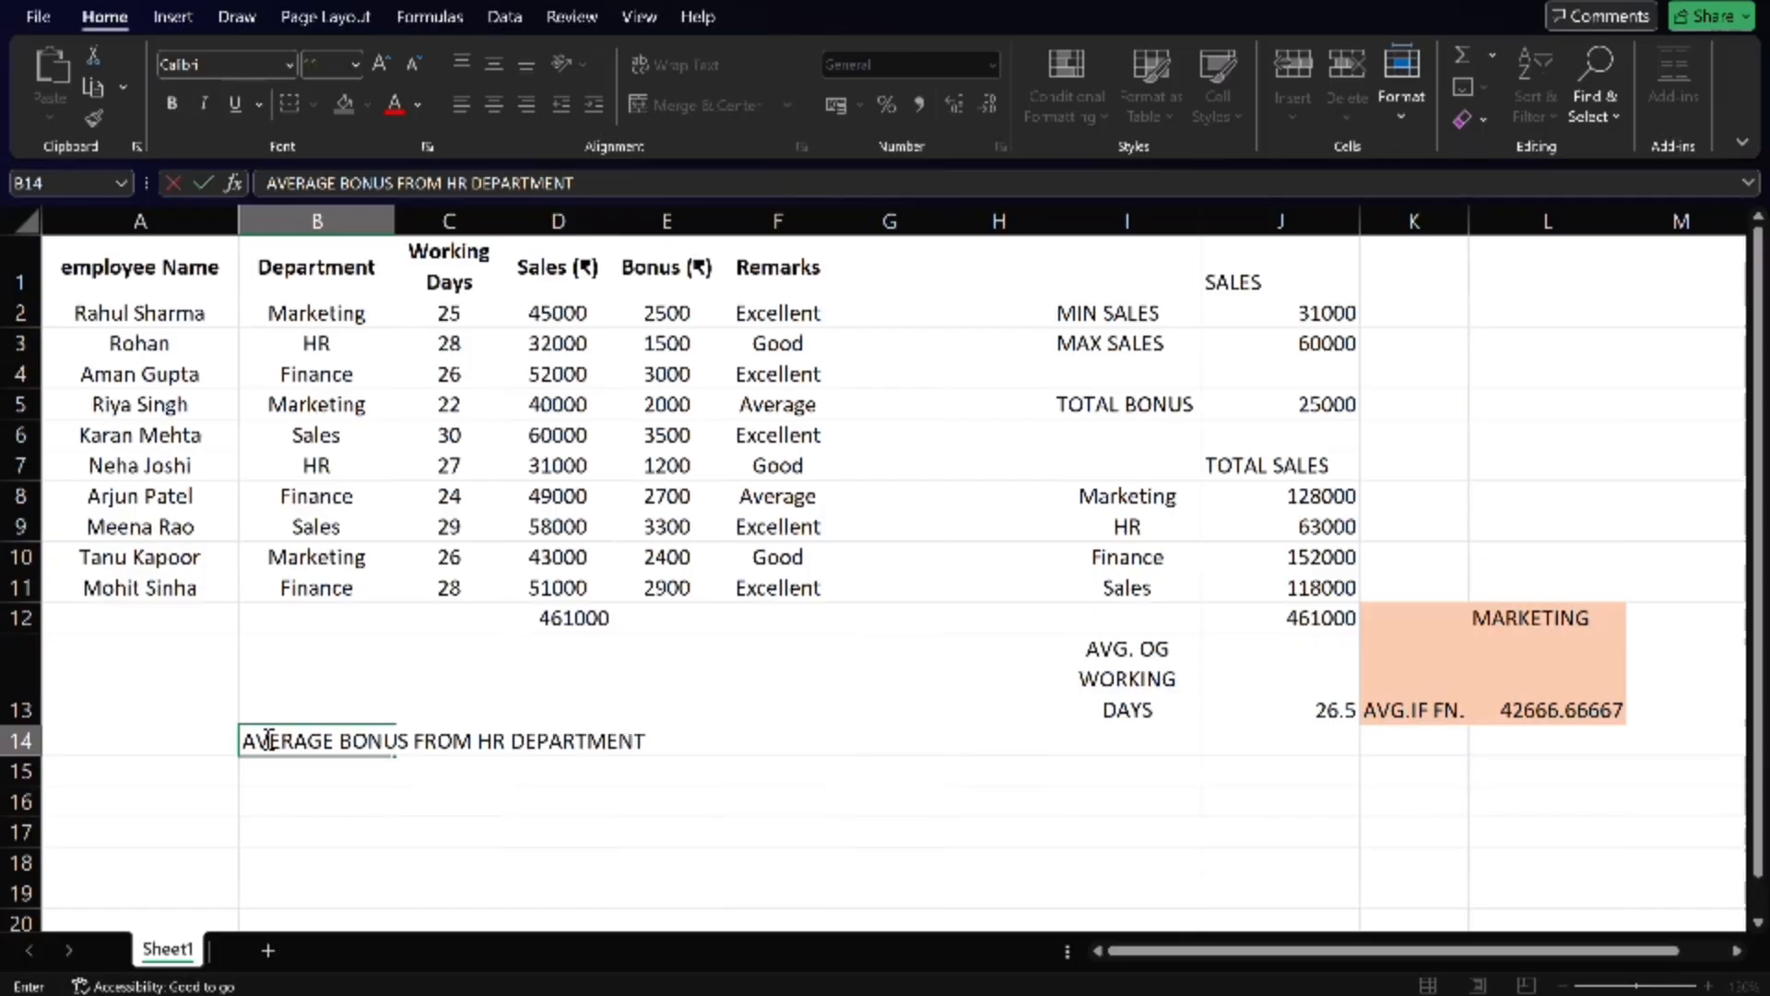
pyautogui.press('Return')
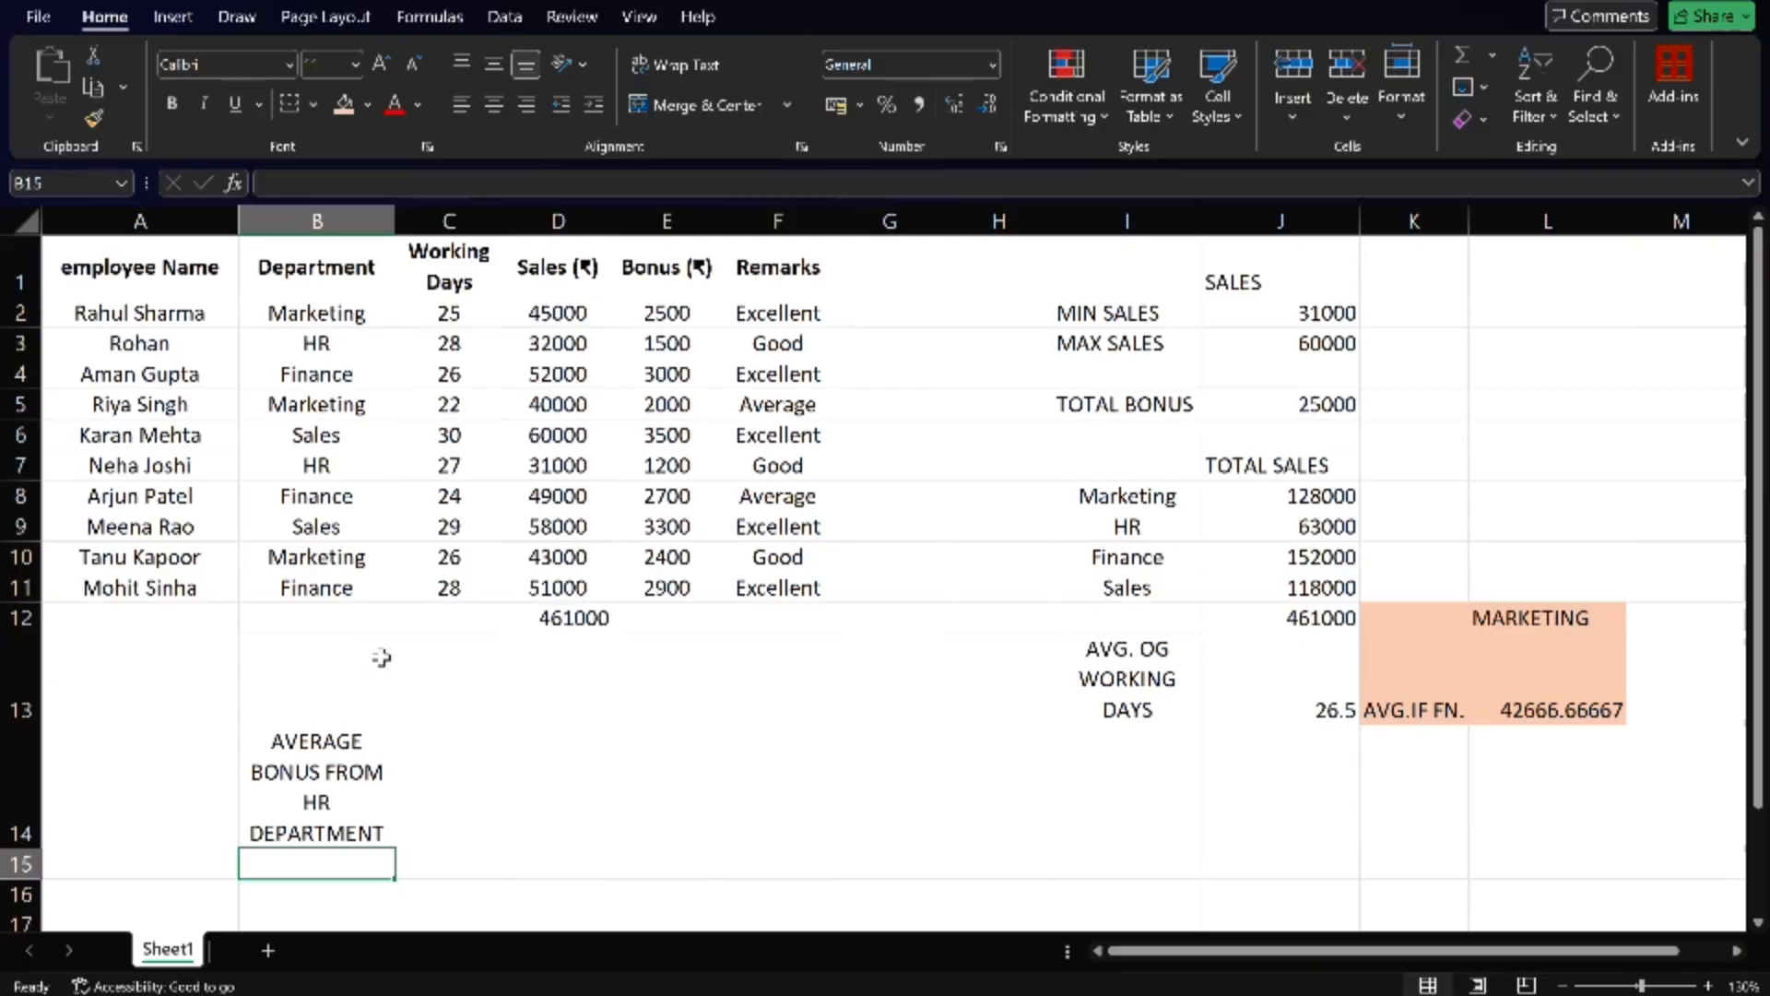
pyautogui.moveTo(396, 216); pyautogui.dragTo(480, 215)
# - Start an AVERAGEIF formula in cell C14 with the department cells B2:B11 as its range
pyautogui.click(535, 773)
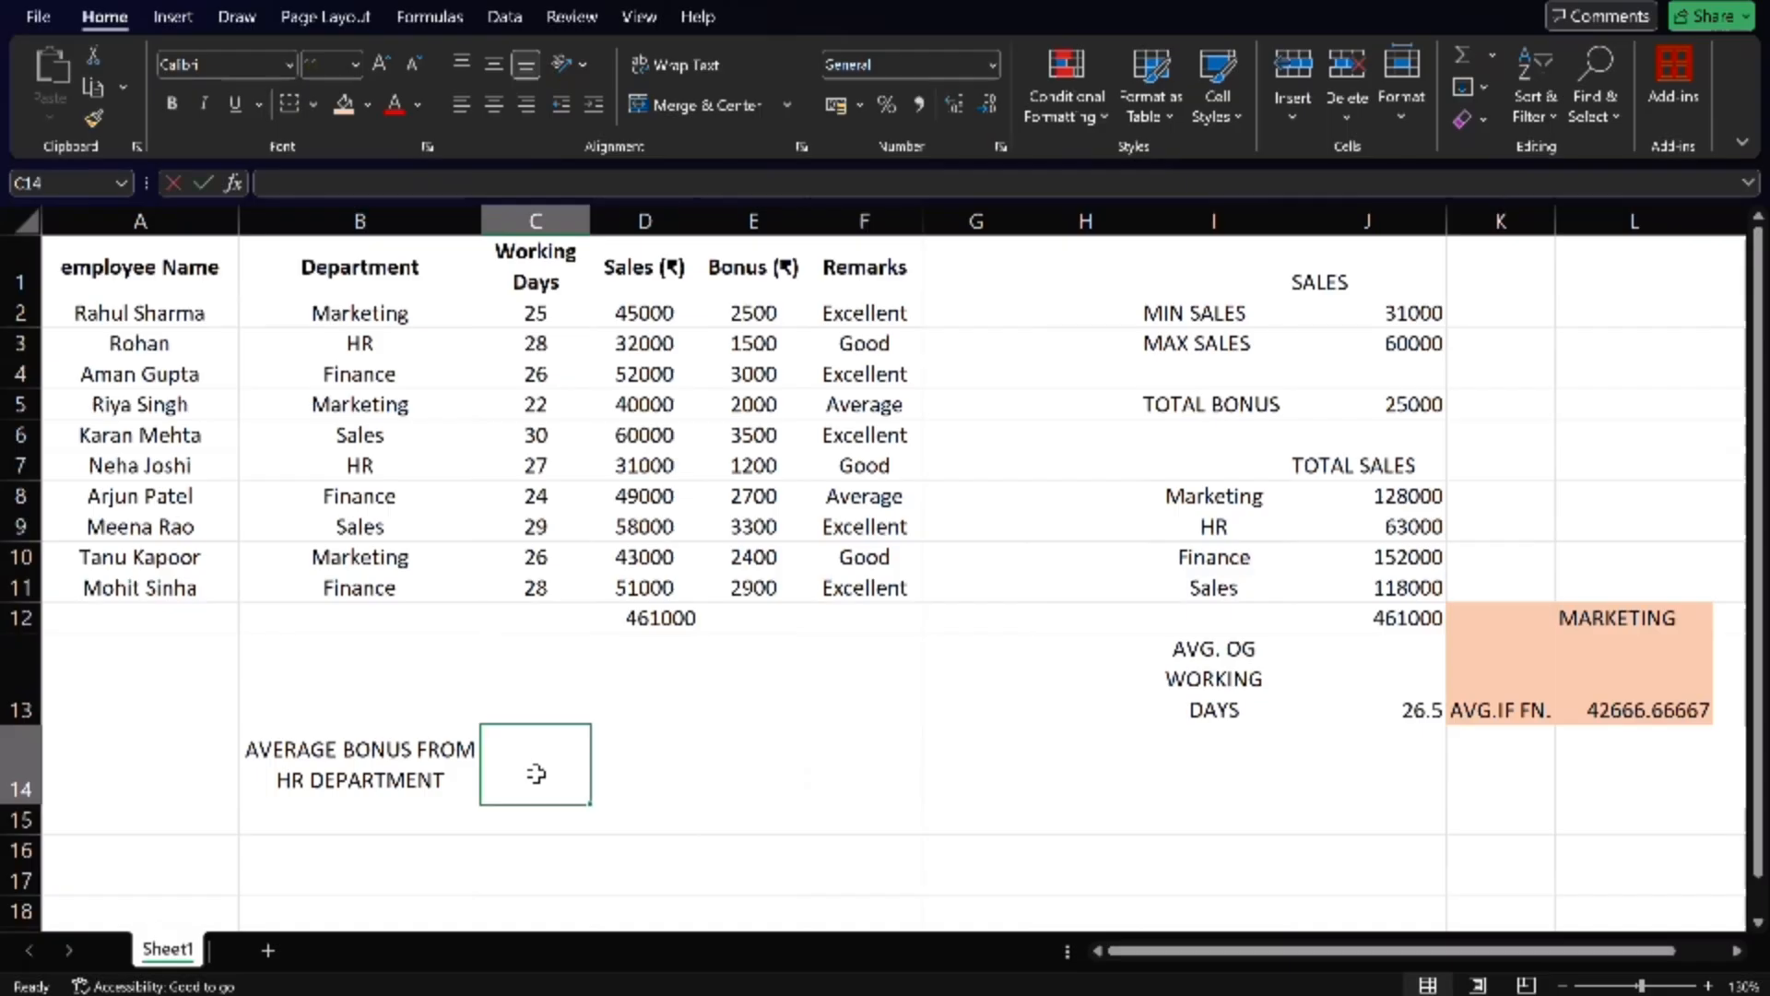
pyautogui.write('=')
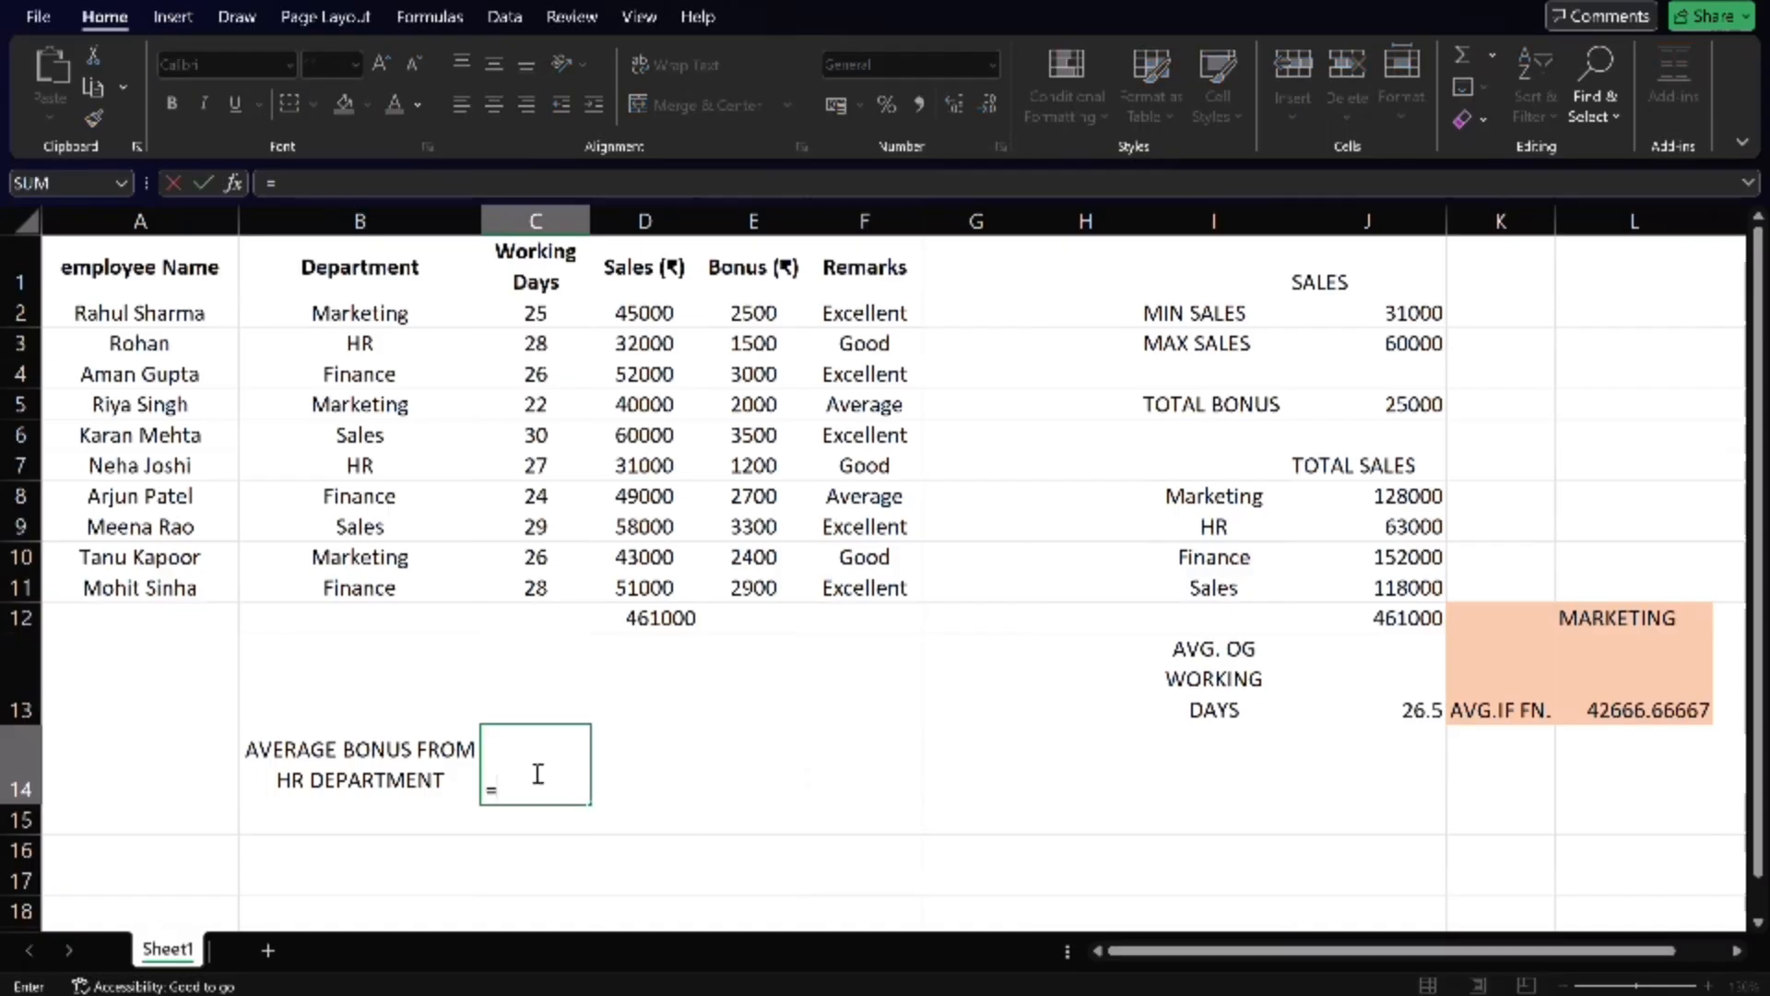
pyautogui.write('AVERAG')
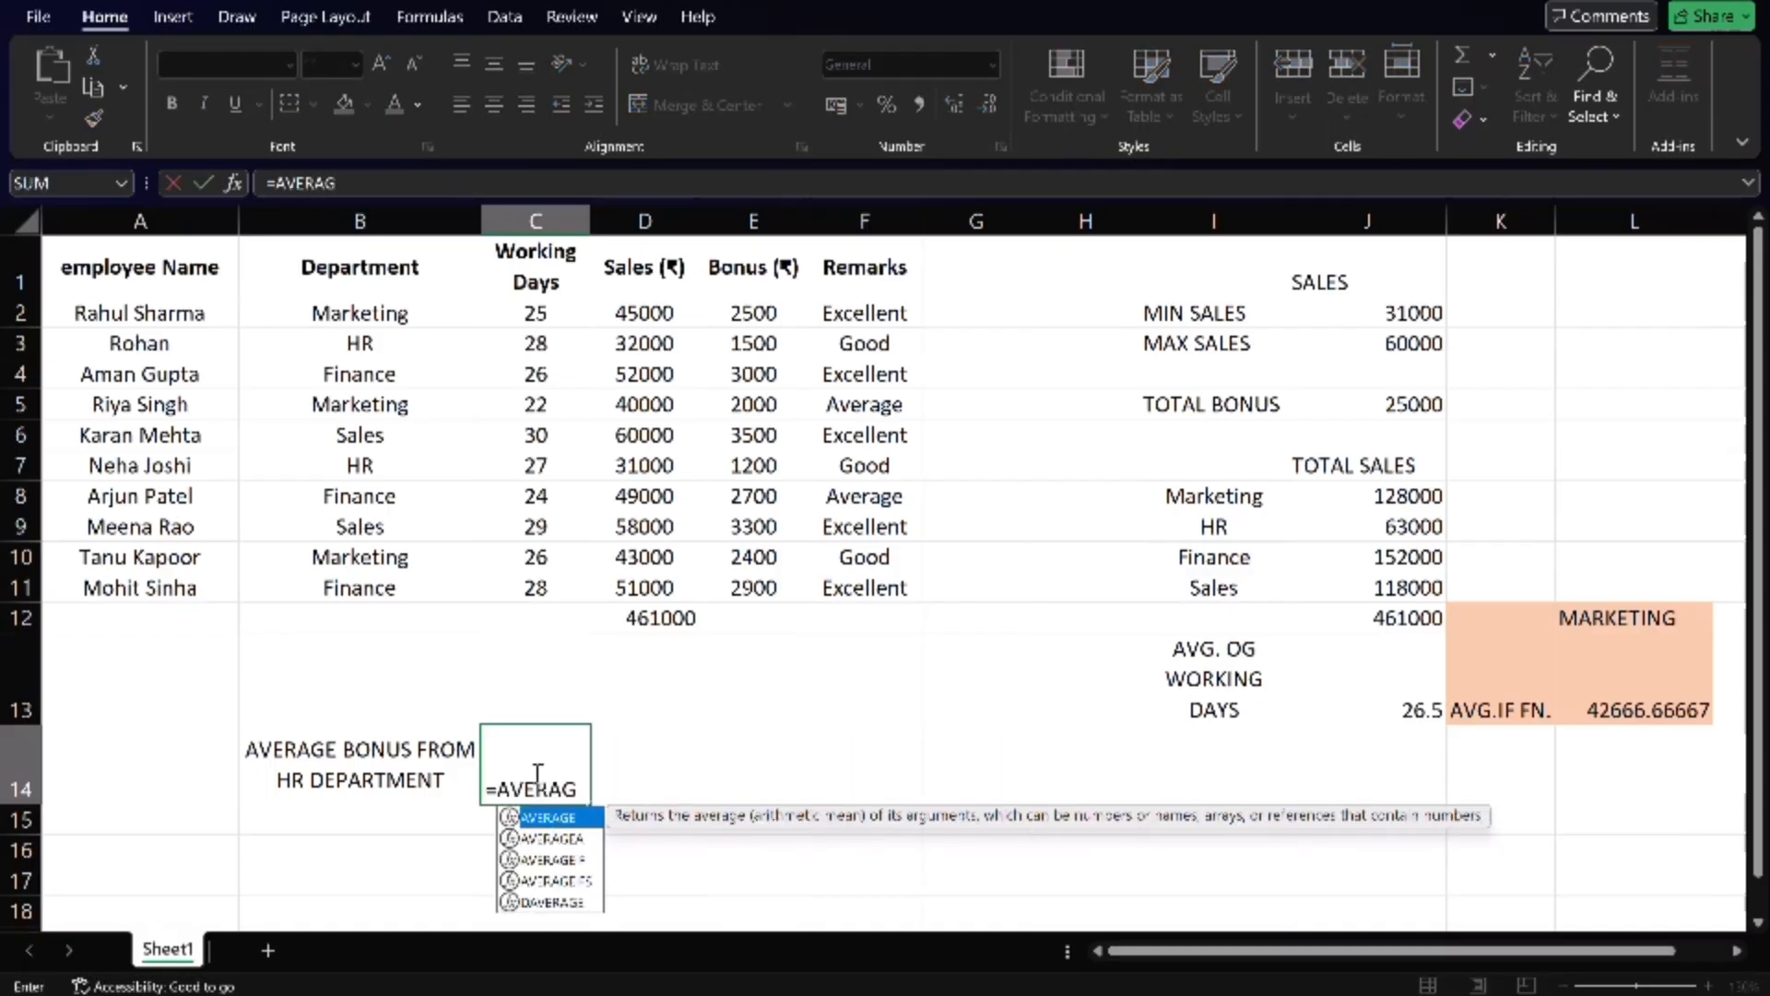
pyautogui.write('EIF')
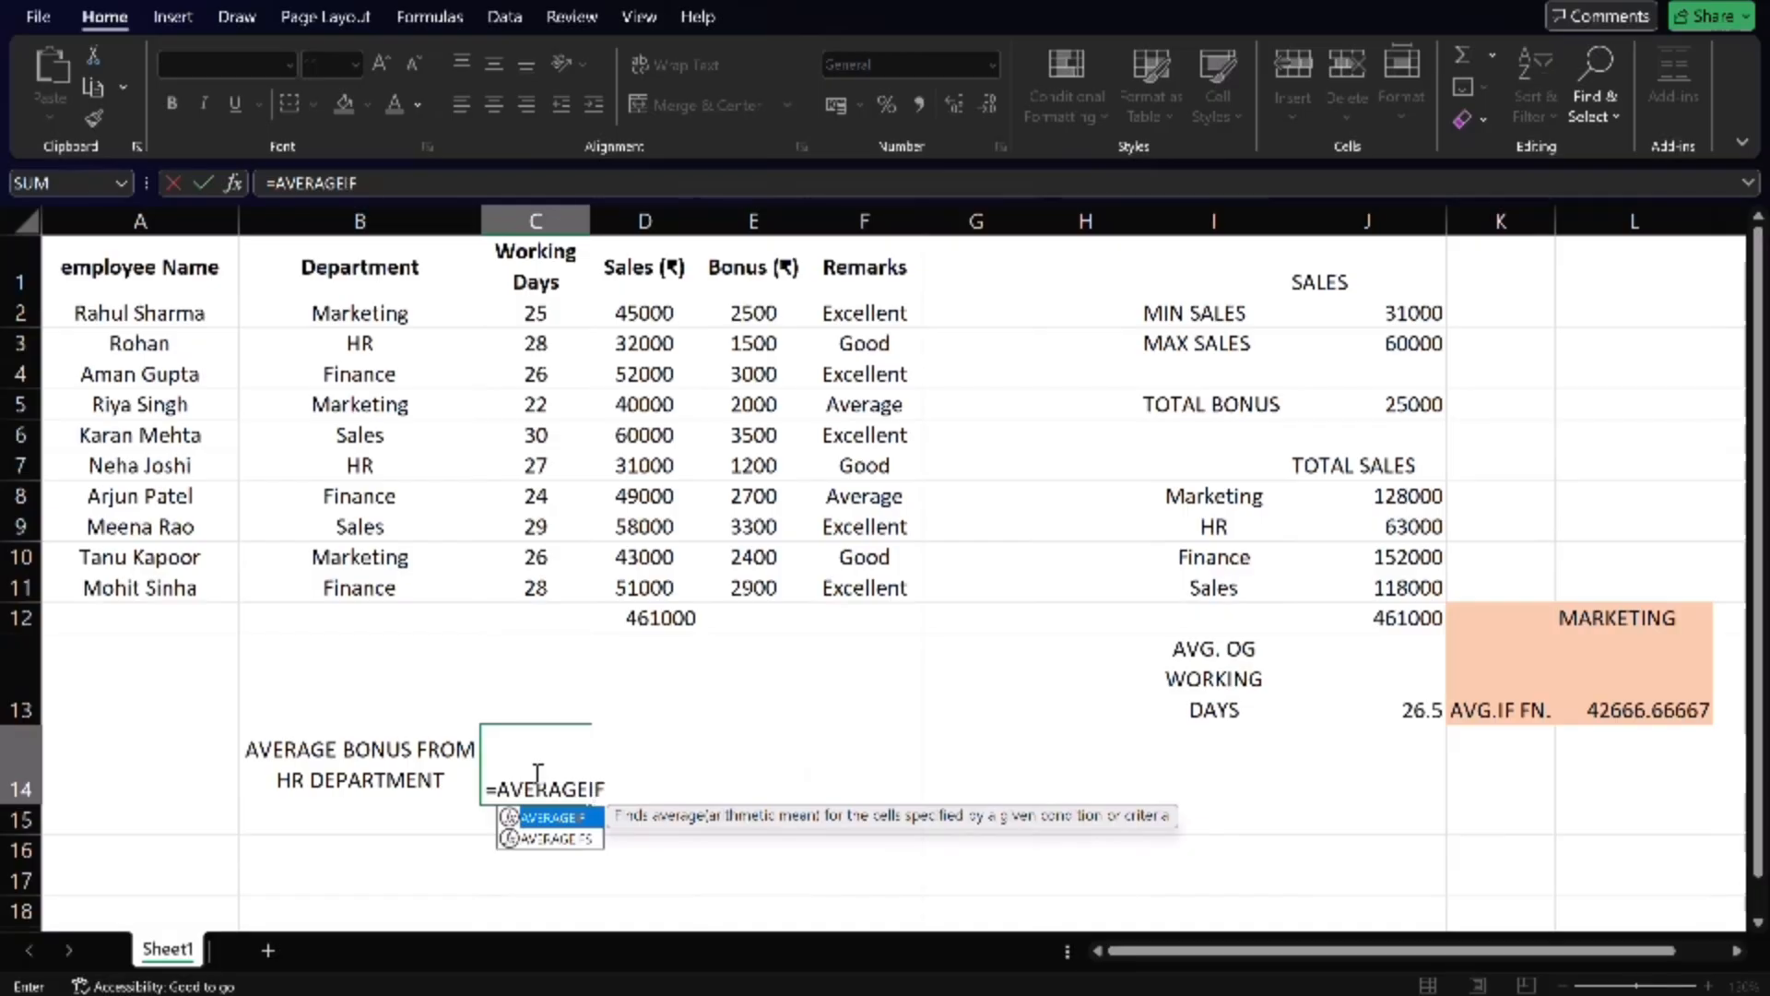
pyautogui.write('(')
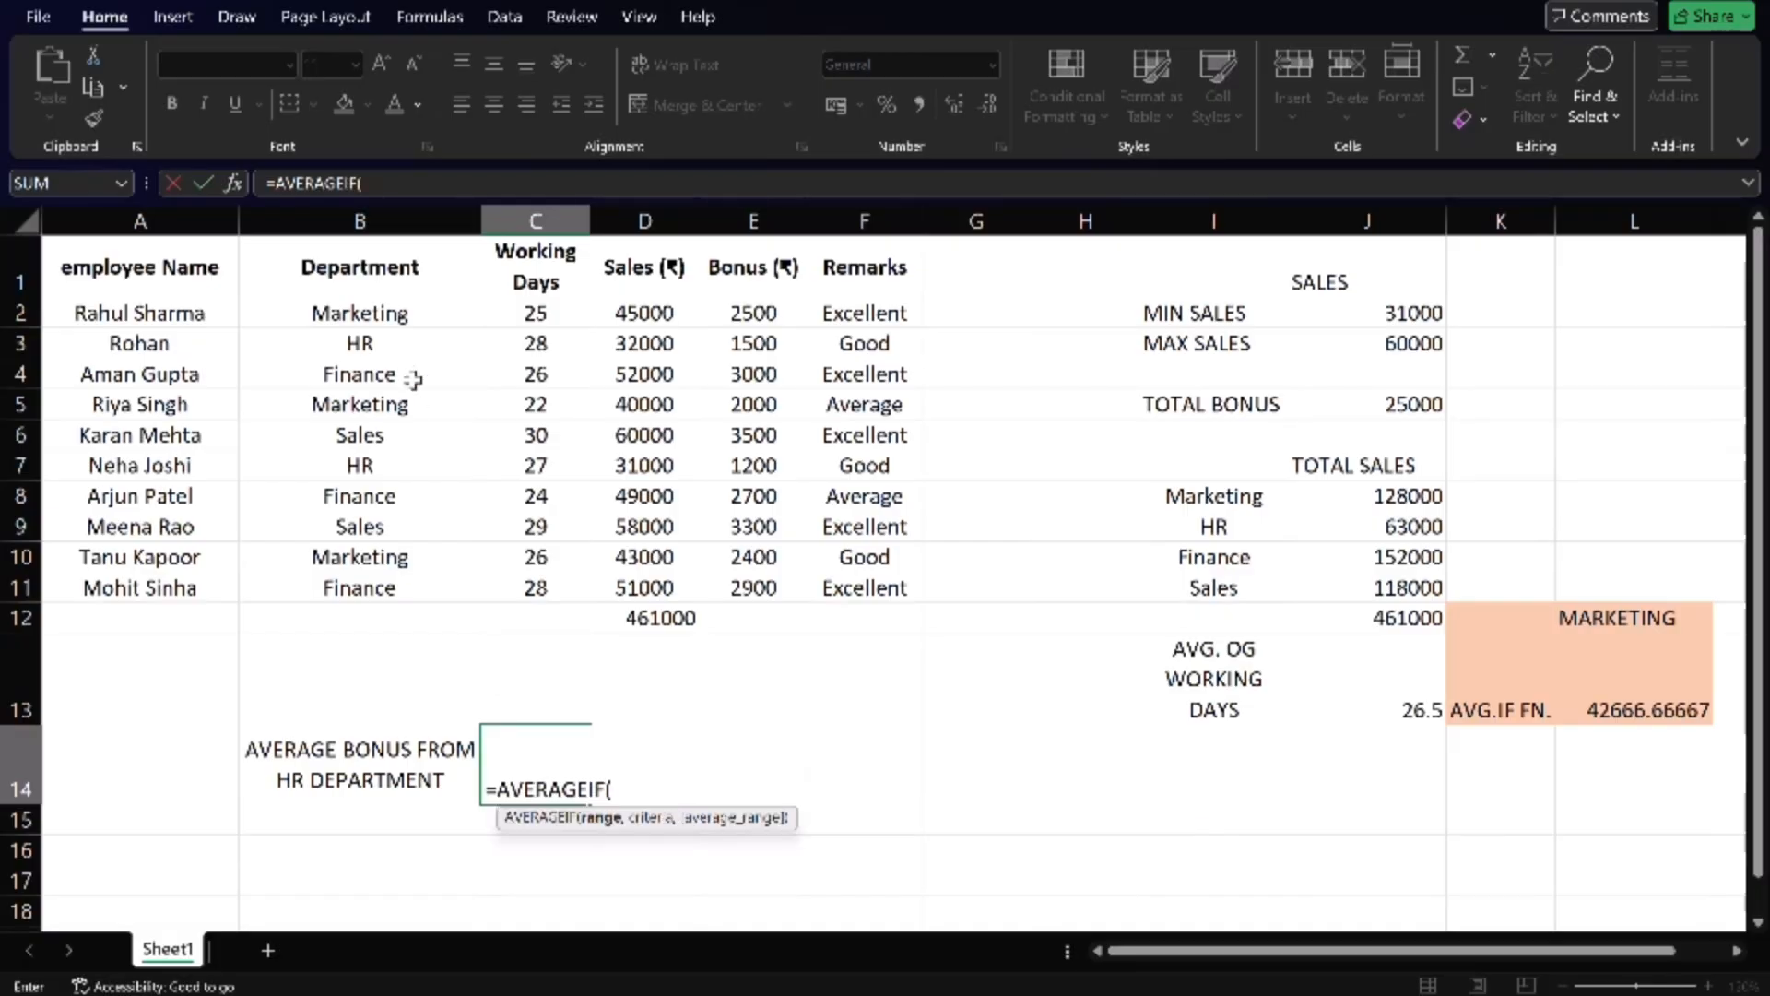
pyautogui.moveTo(404, 315); pyautogui.dragTo(416, 588)
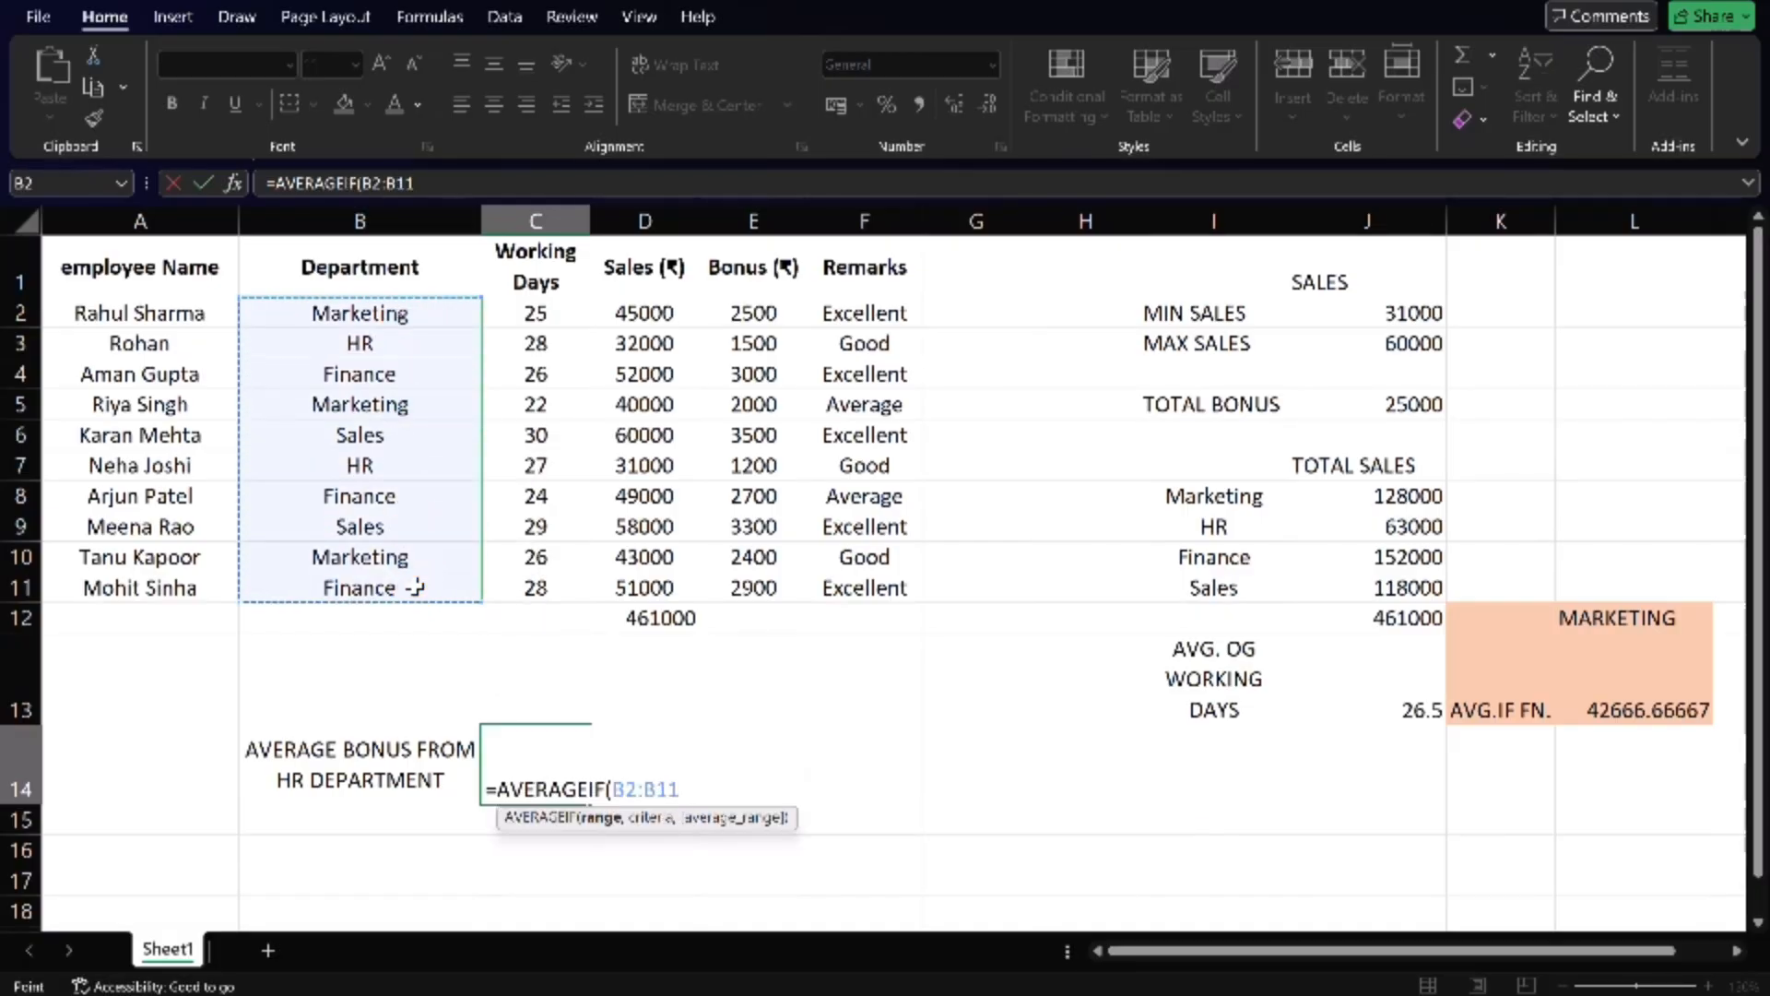
# - Complete the AVERAGEIF formula in C14 with B3 (HR) as the criterion and the bonus cells E2:E11 as the average range
pyautogui.write(',')
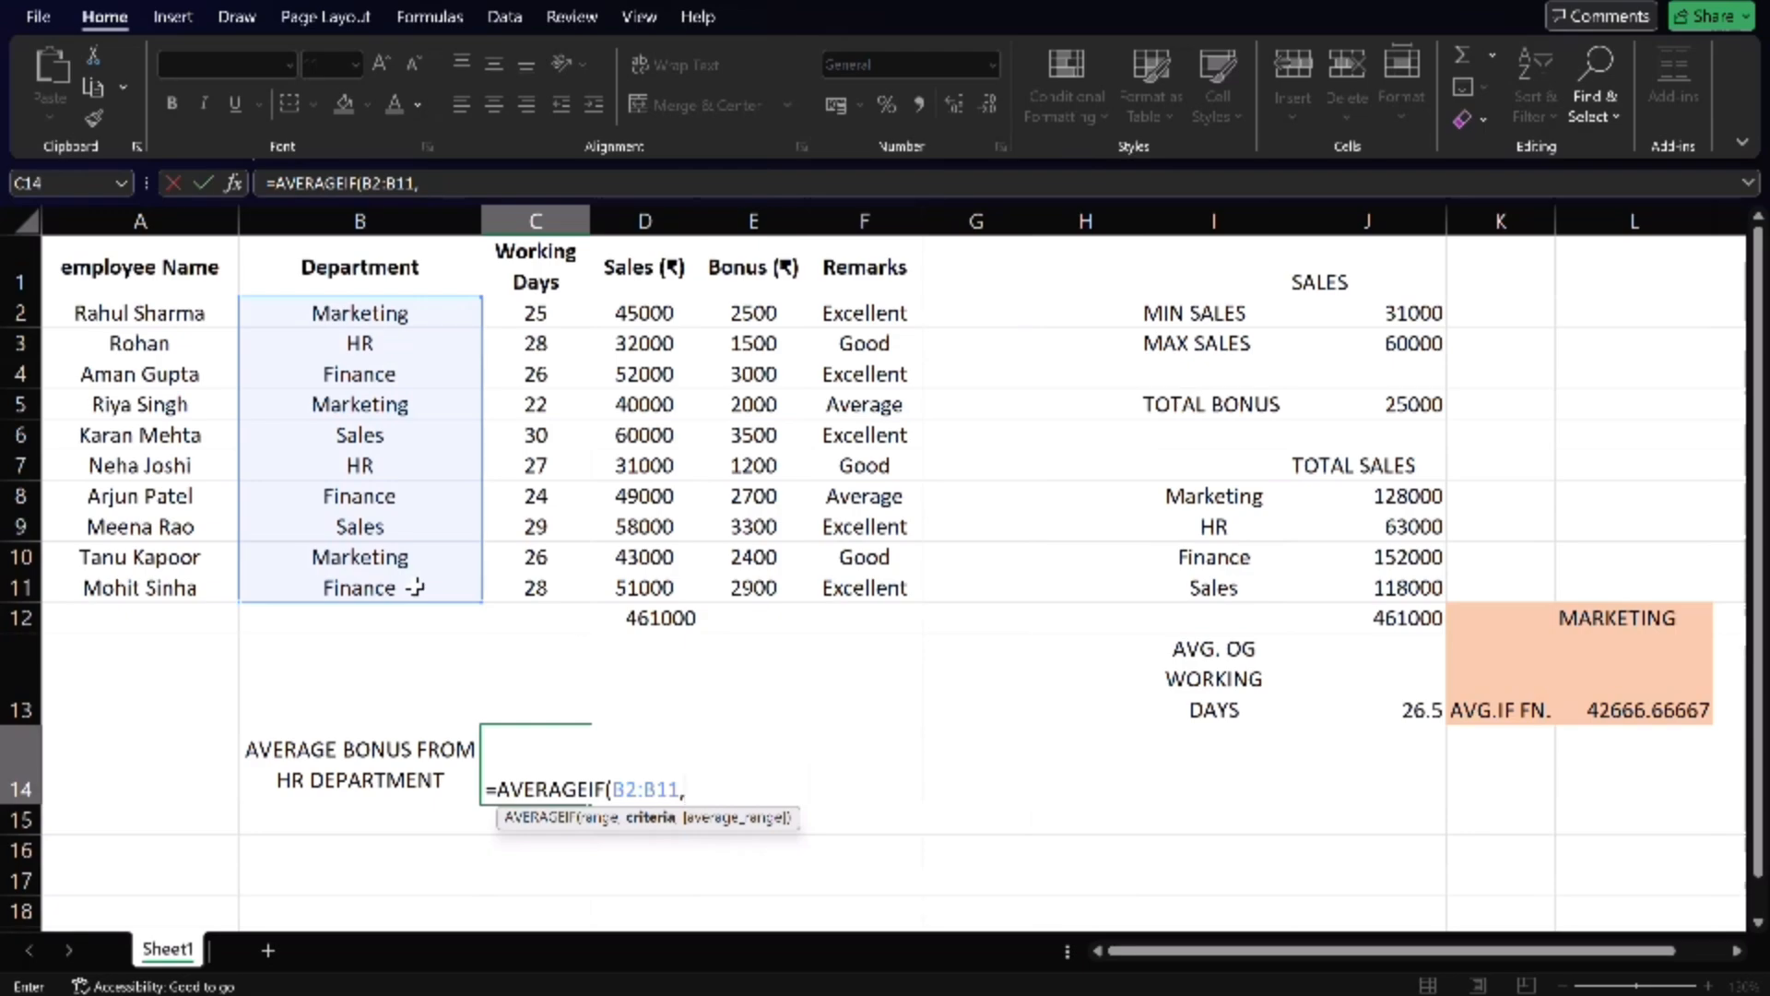
pyautogui.click(362, 341)
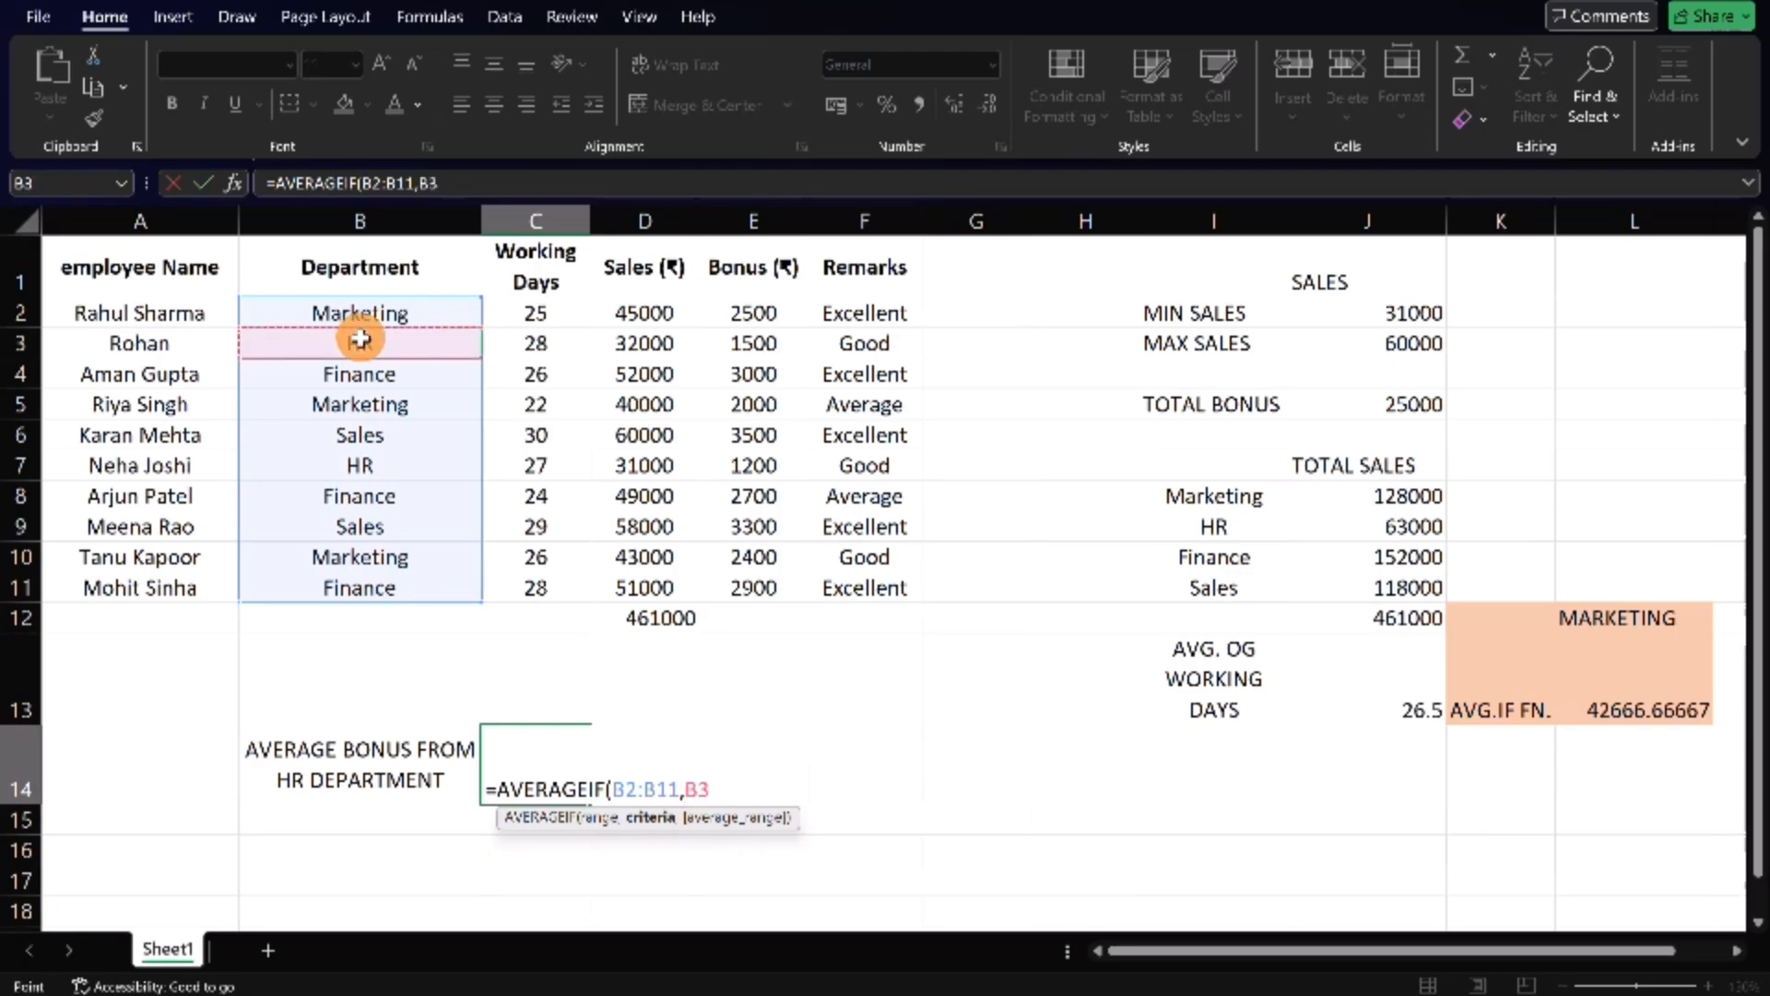
pyautogui.write(',')
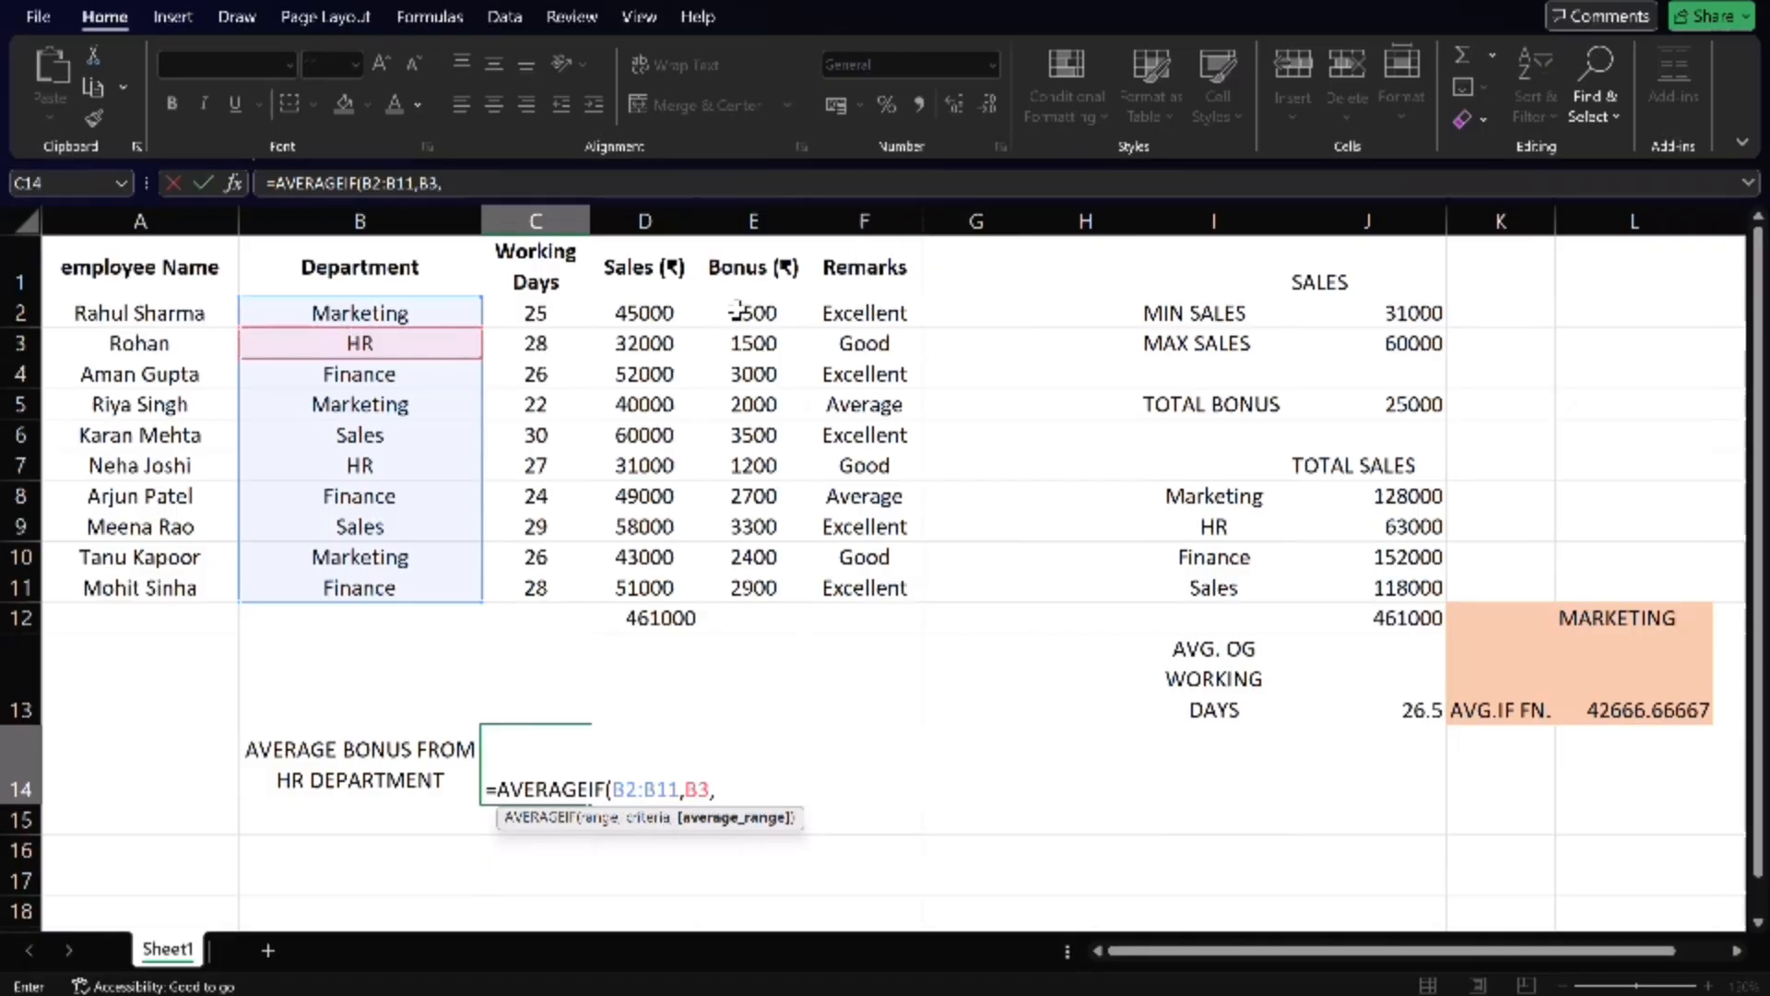
pyautogui.moveTo(737, 311); pyautogui.dragTo(759, 582)
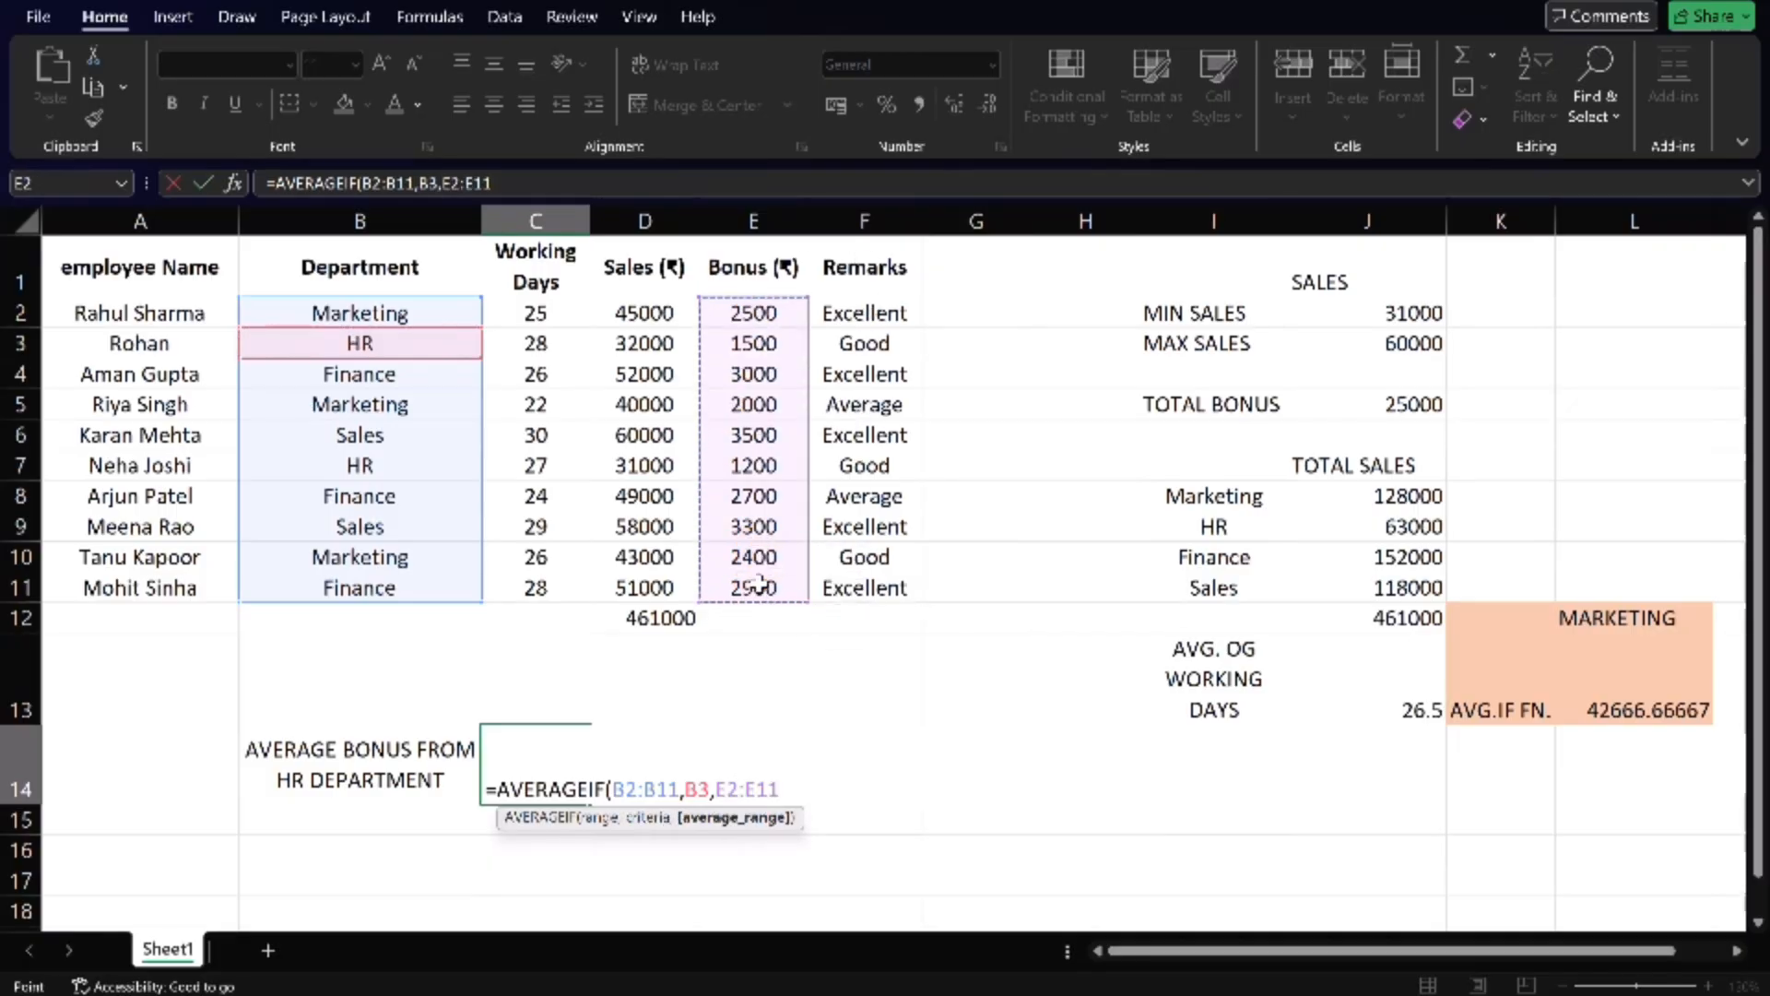
pyautogui.write(')')
pyautogui.press('Return')
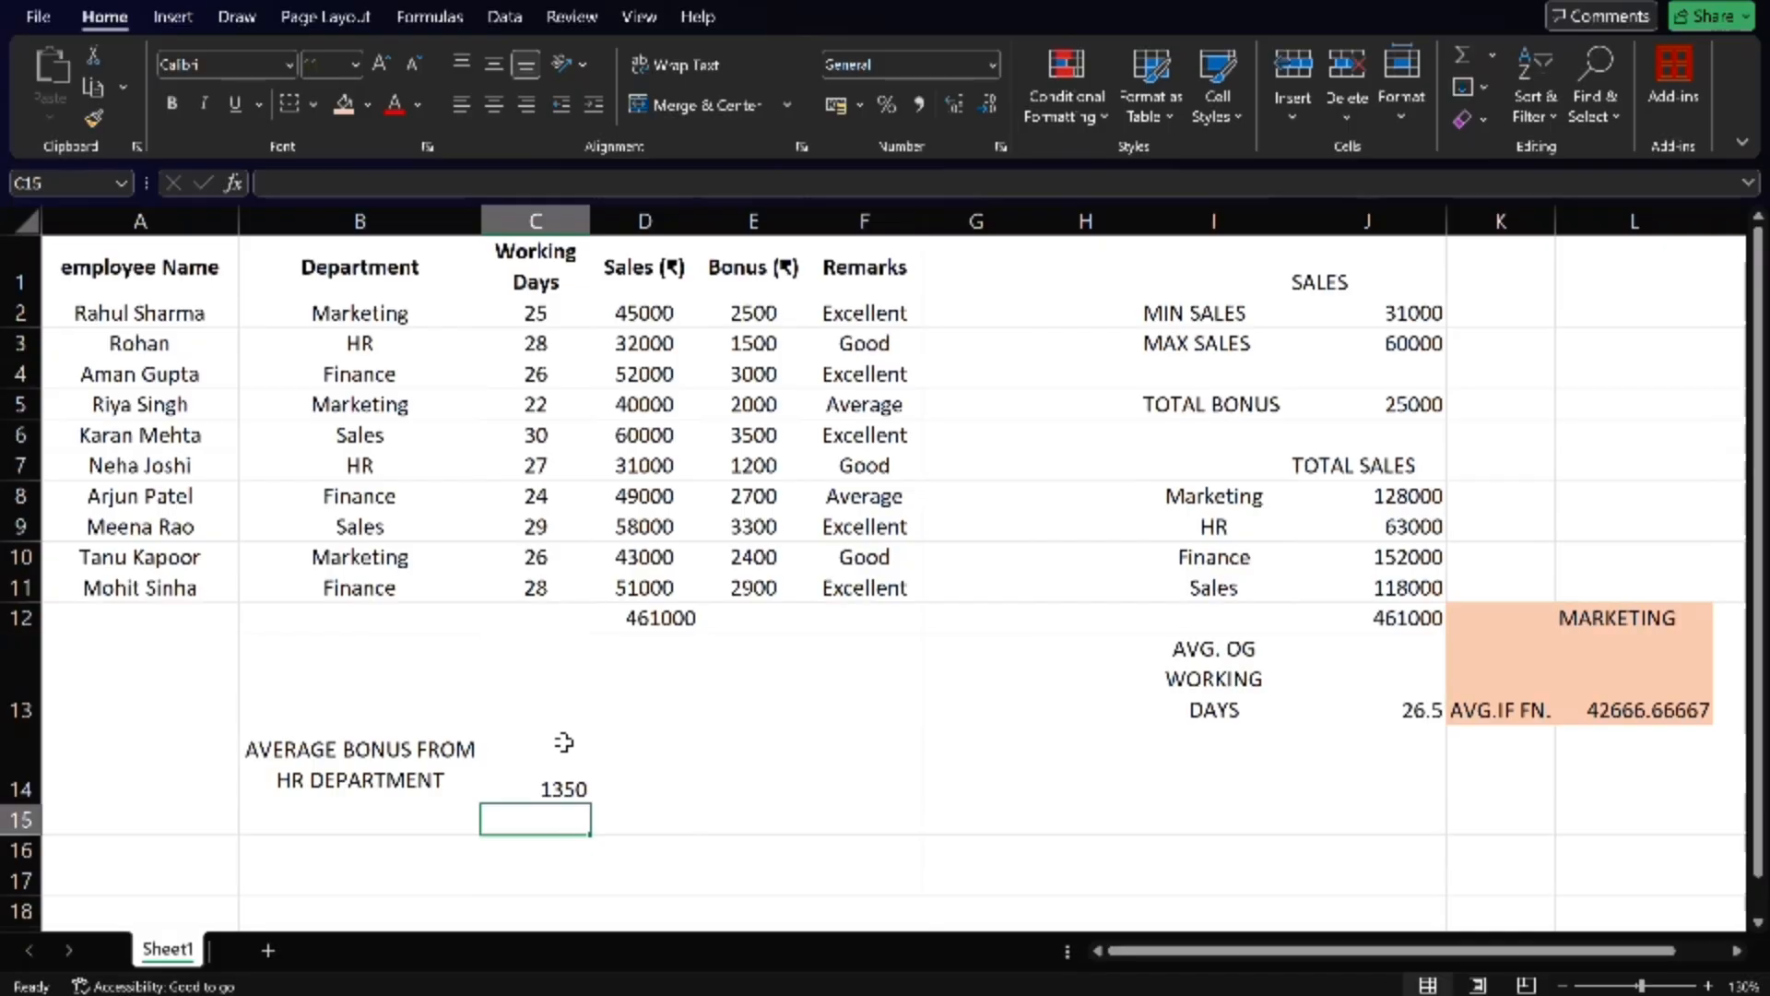
# - Circle the COUNT function entry in the handwritten mathematical function notes and return to the worksheet
pyautogui.click(885, 993)
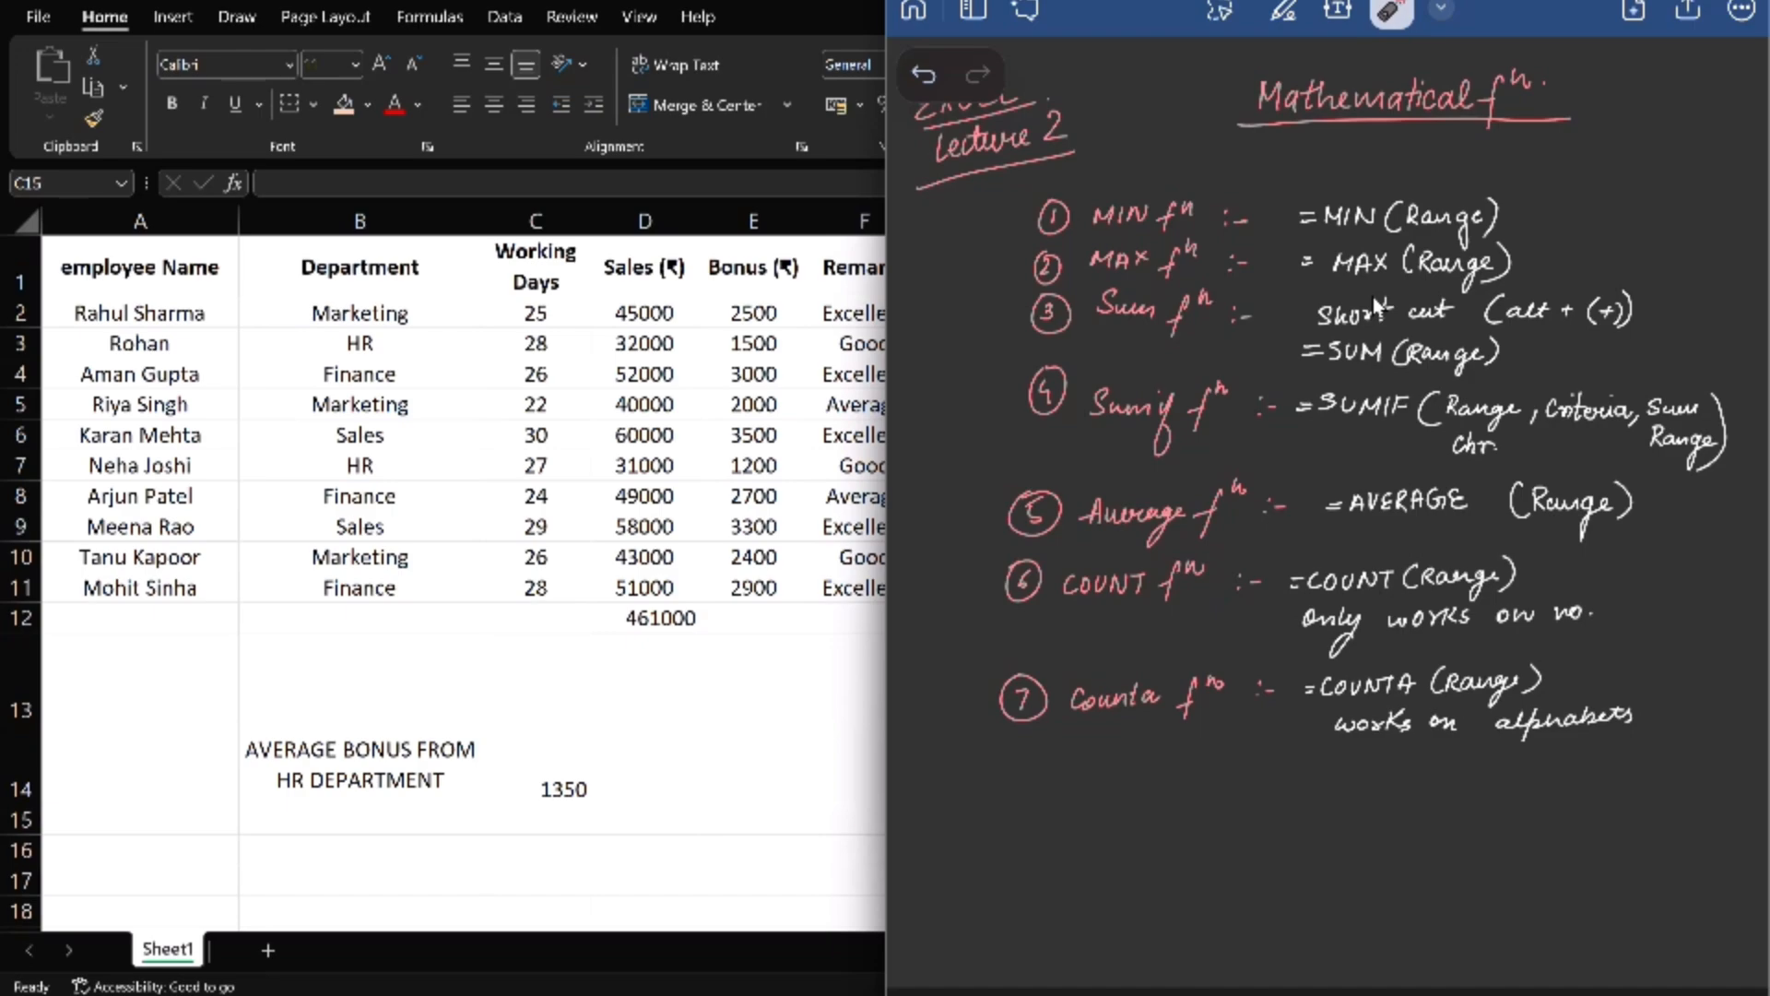
pyautogui.moveTo(1203, 546)
pyautogui.mouseDown()
pyautogui.moveTo(1157, 544)
pyautogui.moveTo(1212, 568)
pyautogui.mouseUp()
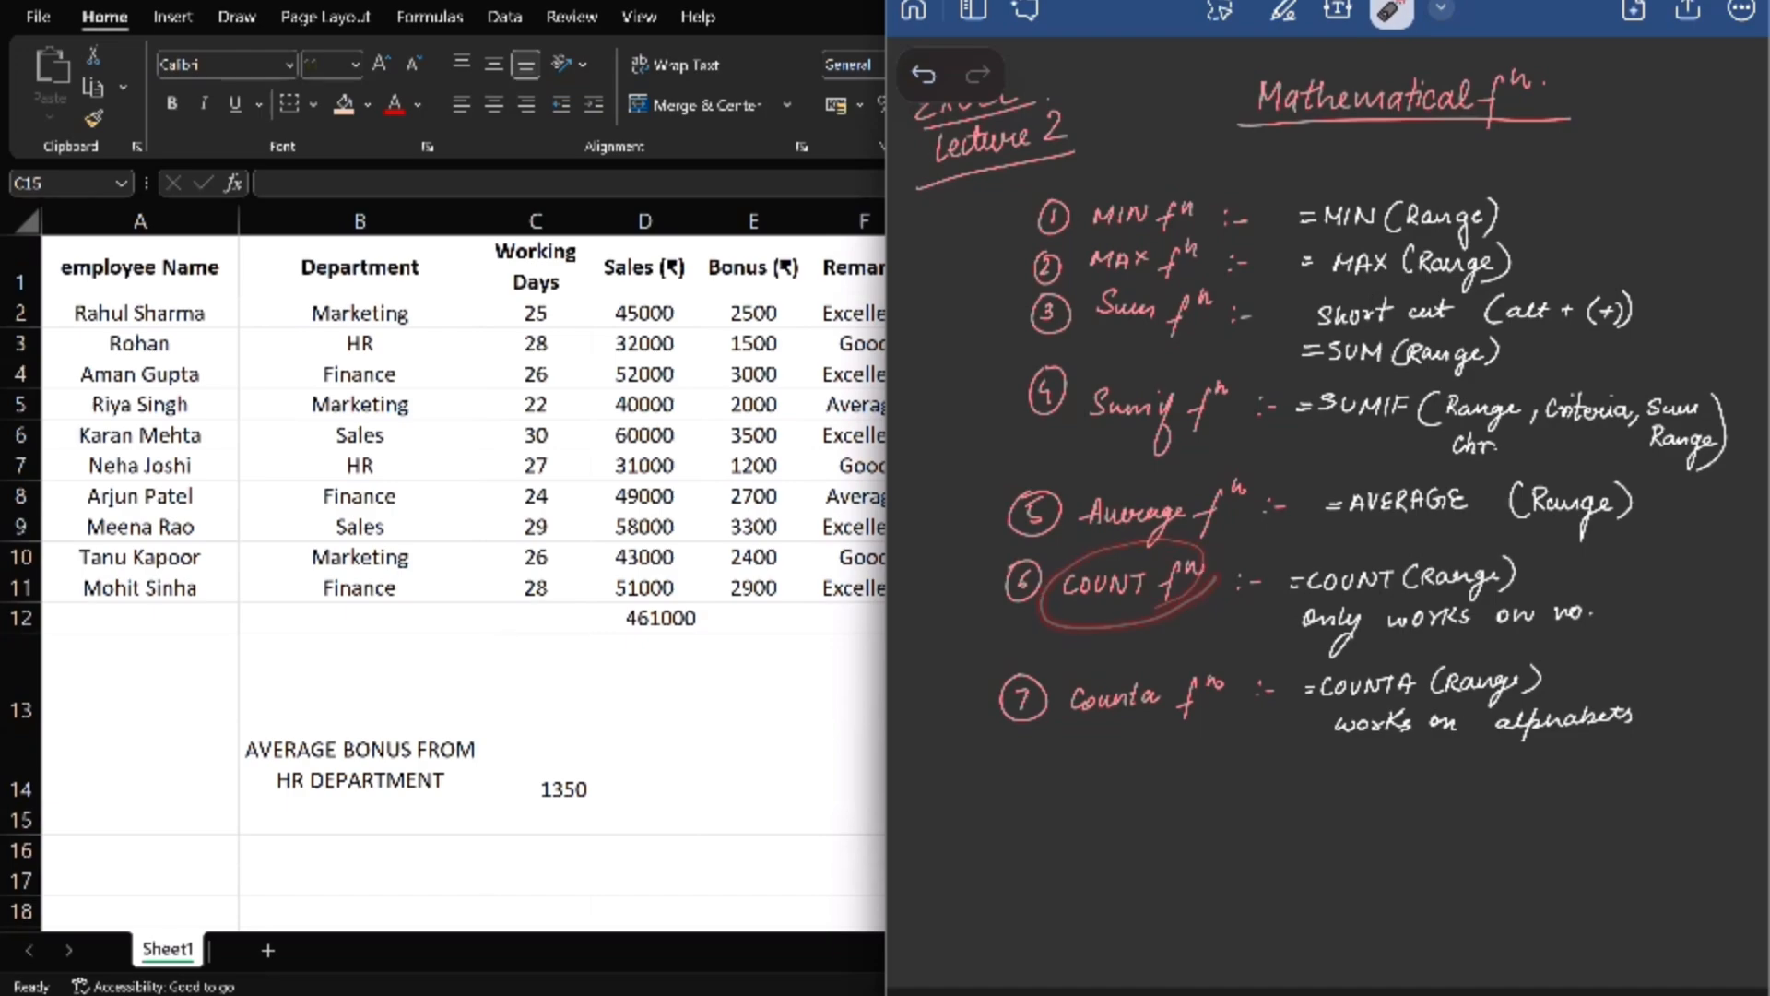
pyautogui.click(1613, 2)
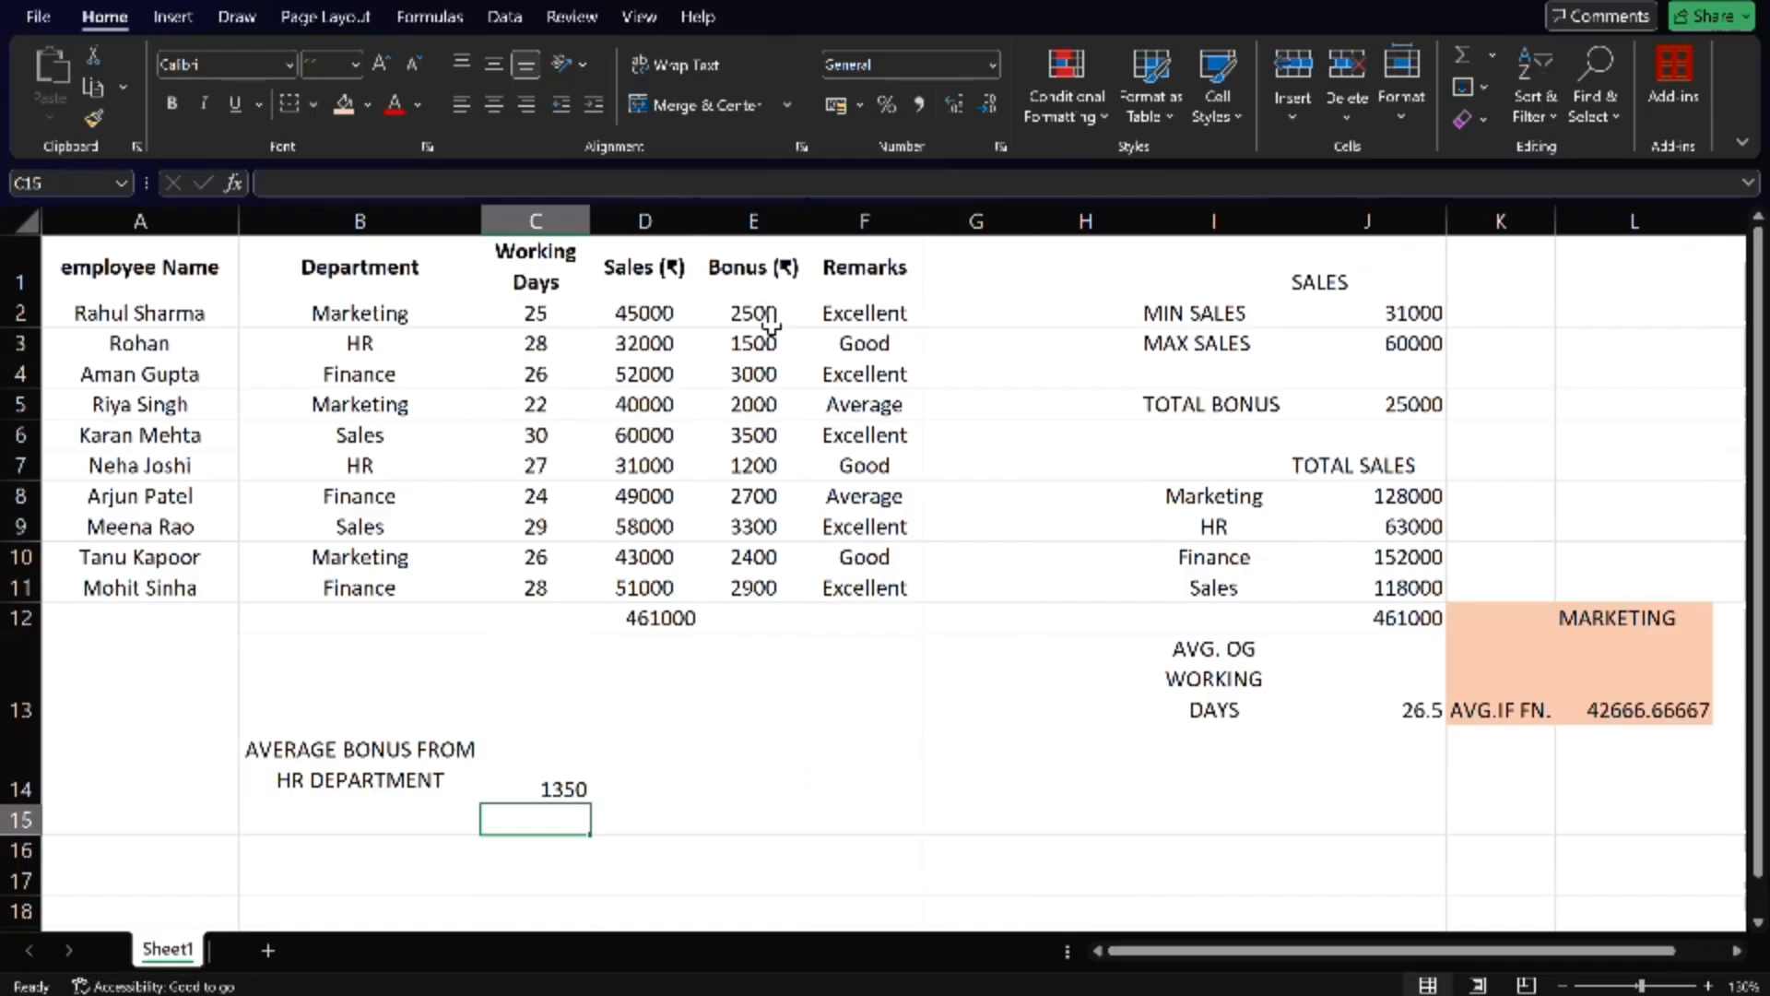
# - Count the numeric bonus entries E2:E11 with a COUNT formula in cell E13
pyautogui.click(773, 619)
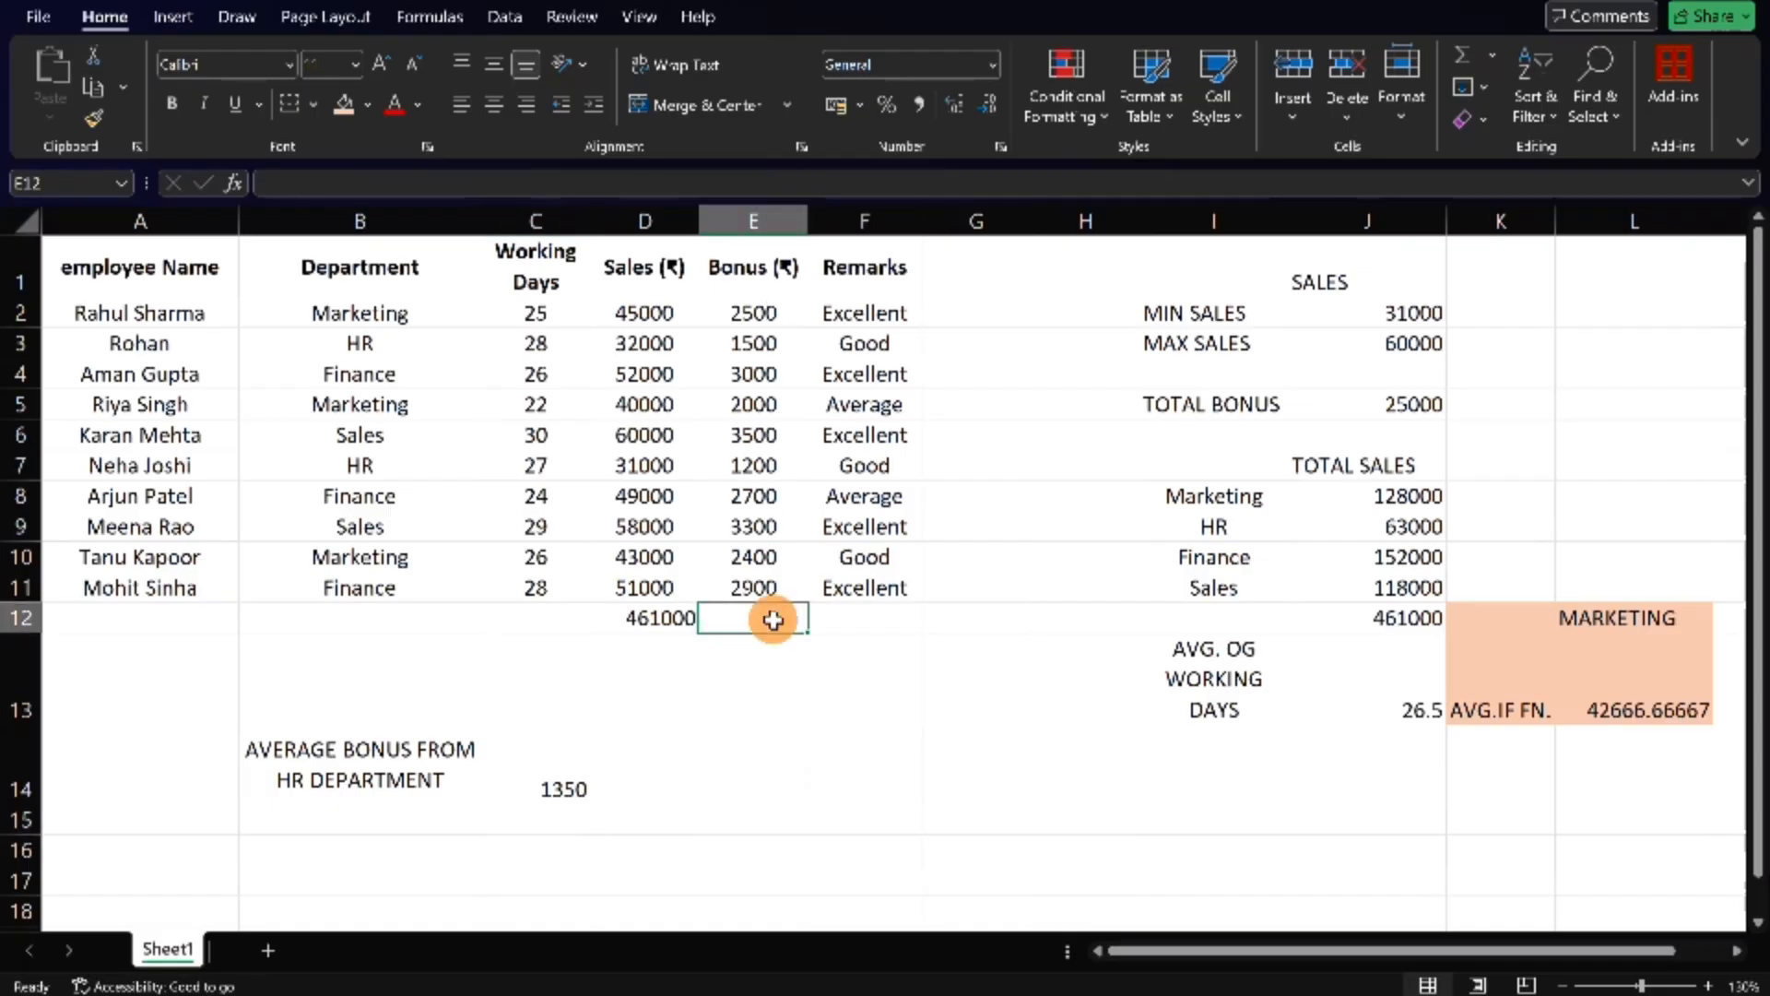
pyautogui.click(766, 679)
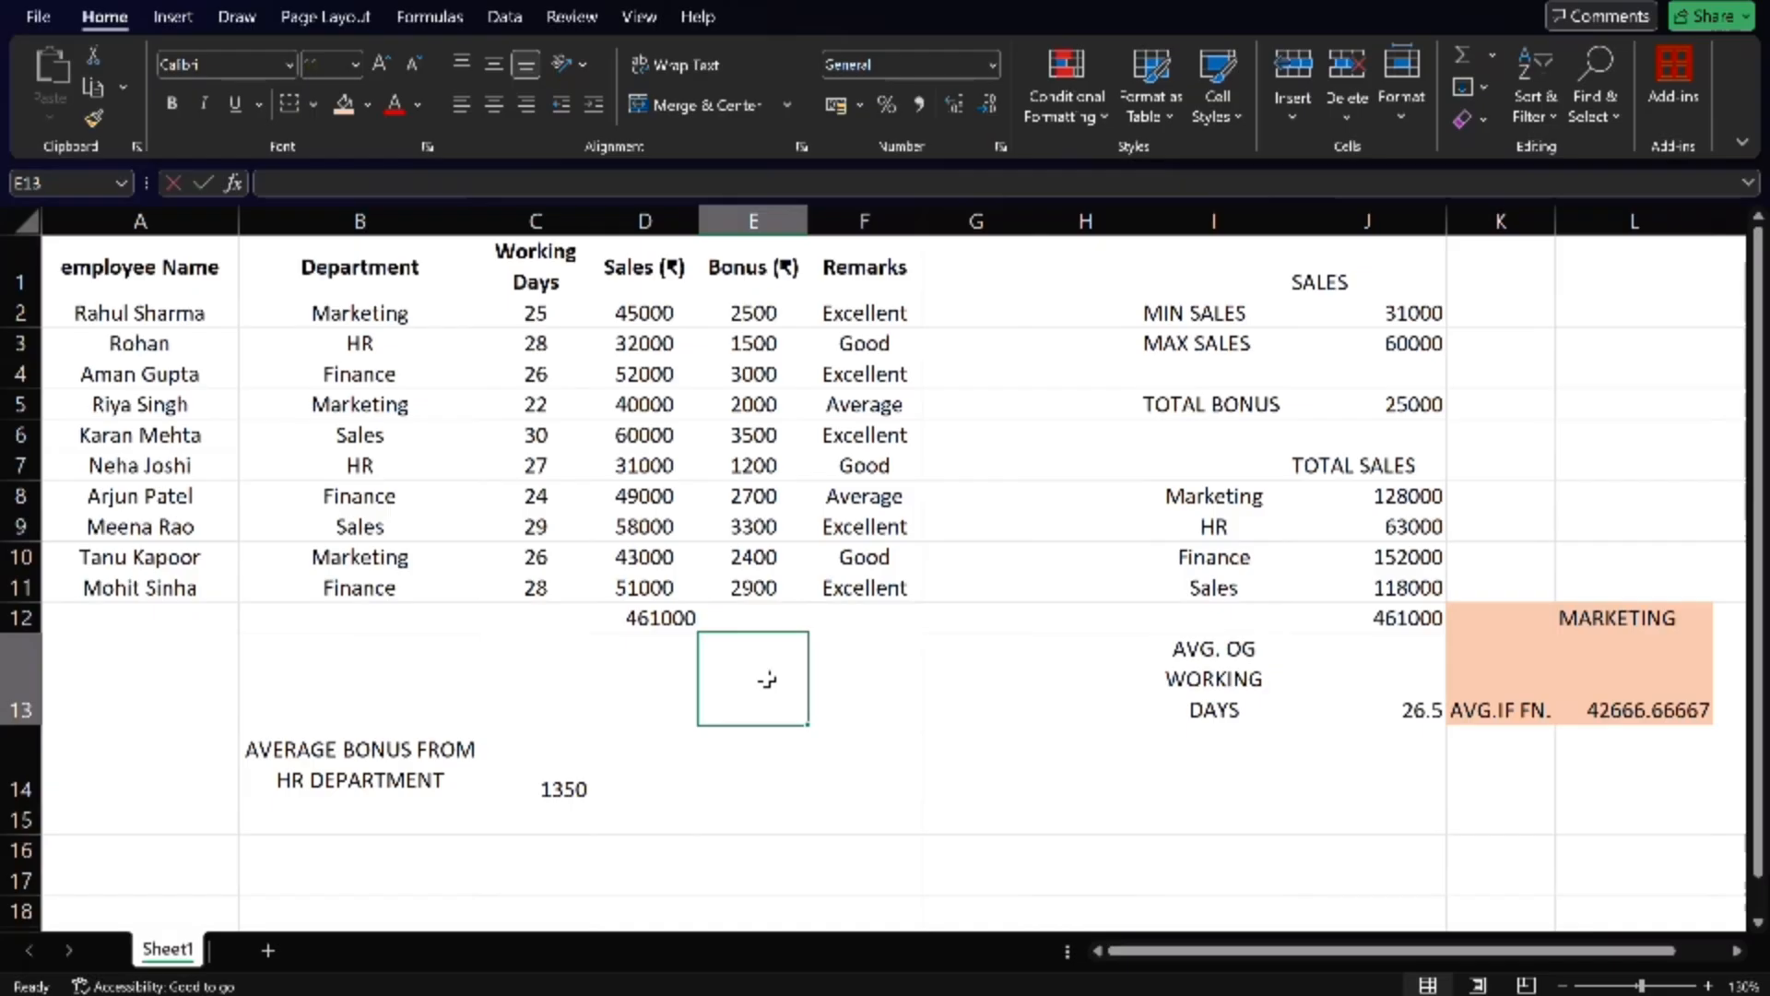
pyautogui.write('=COUNT')
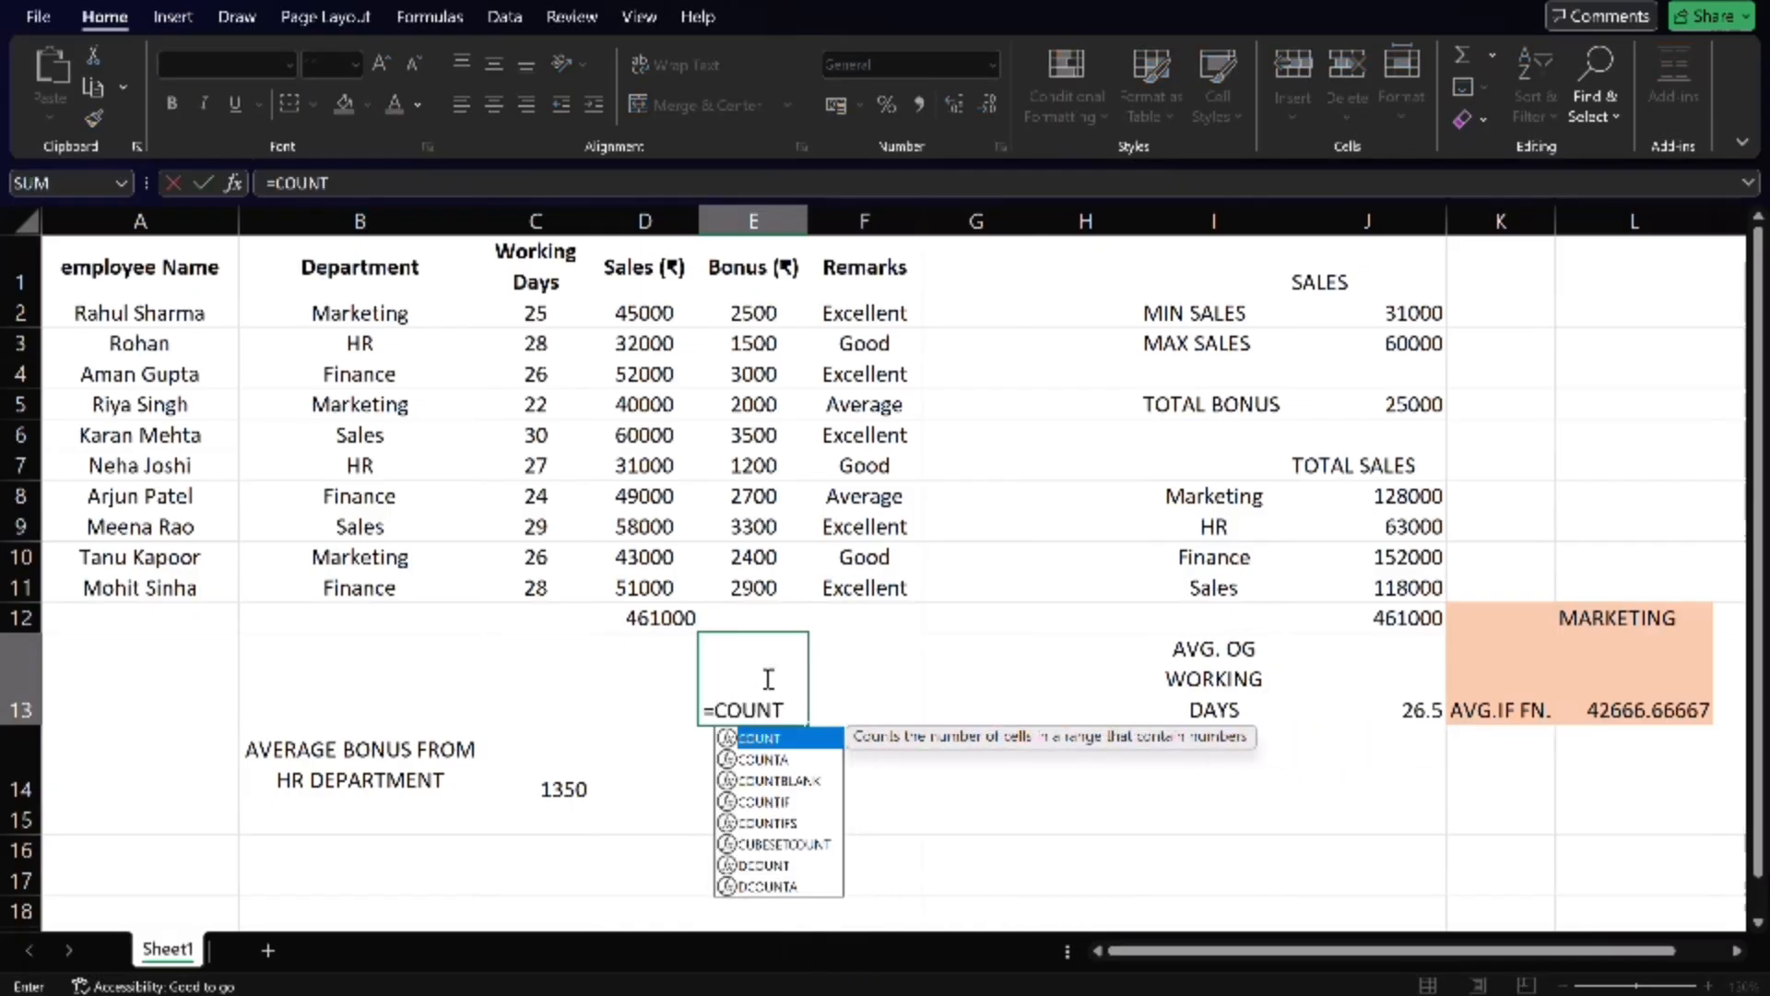
pyautogui.write('(')
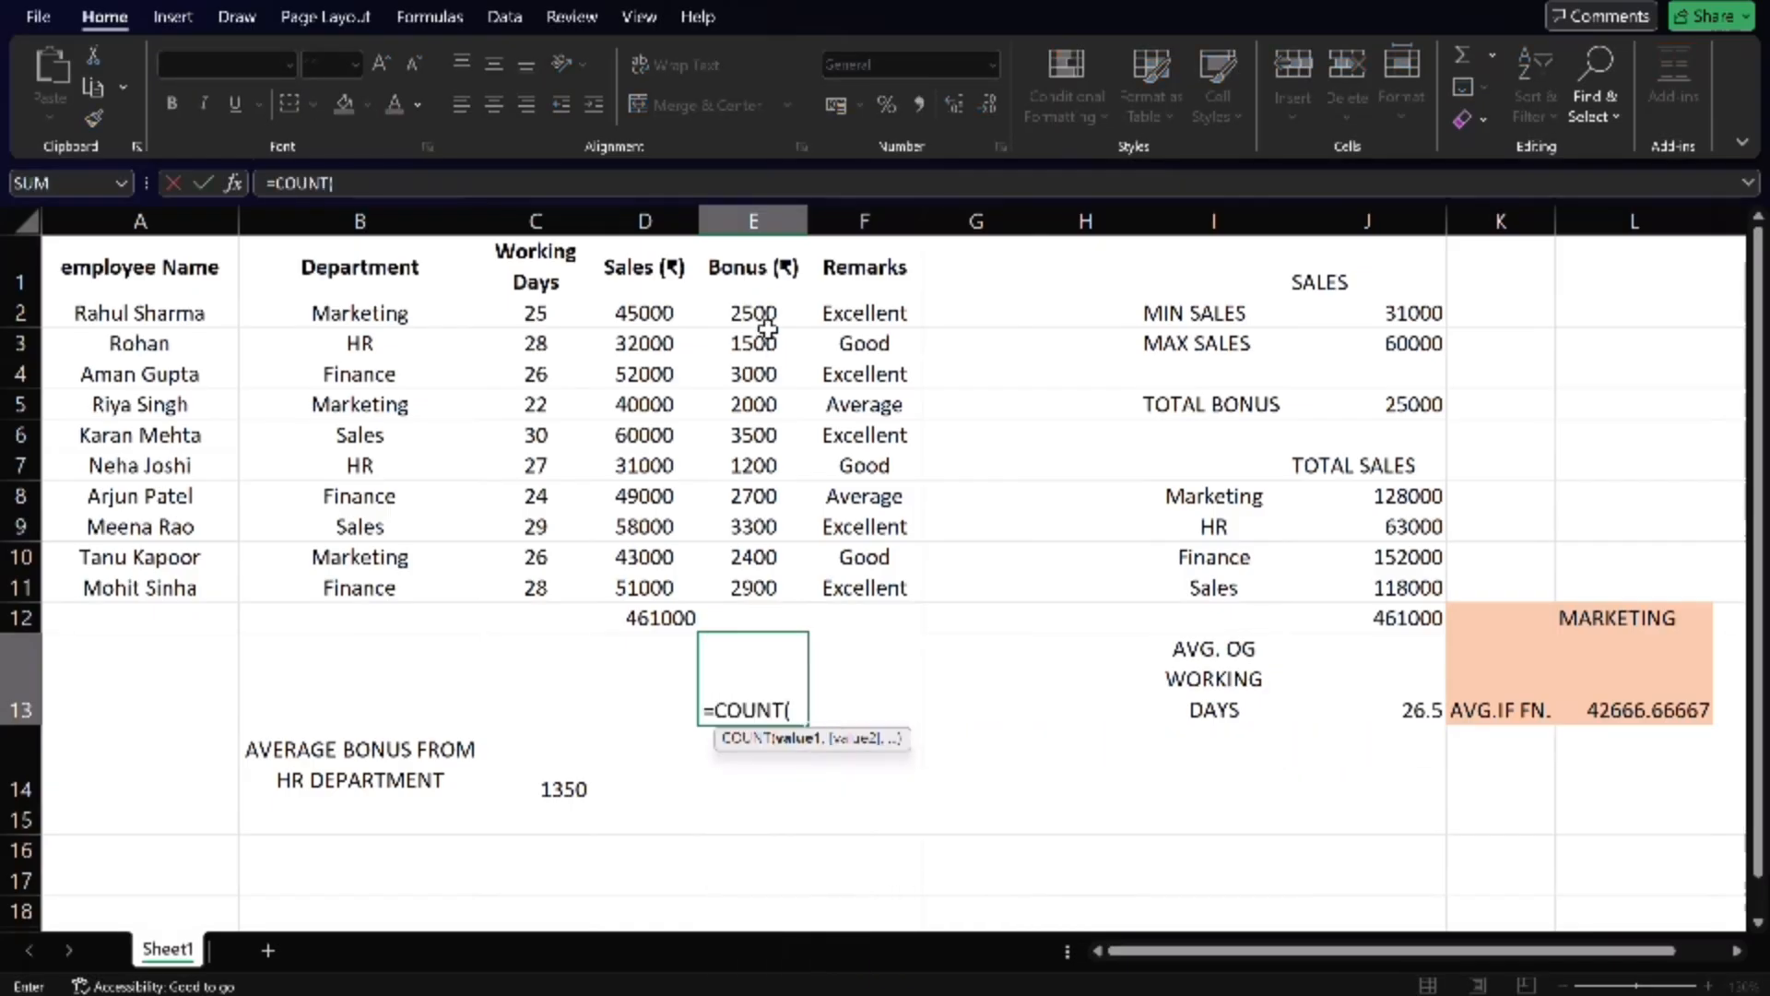
pyautogui.moveTo(767, 314); pyautogui.dragTo(771, 578)
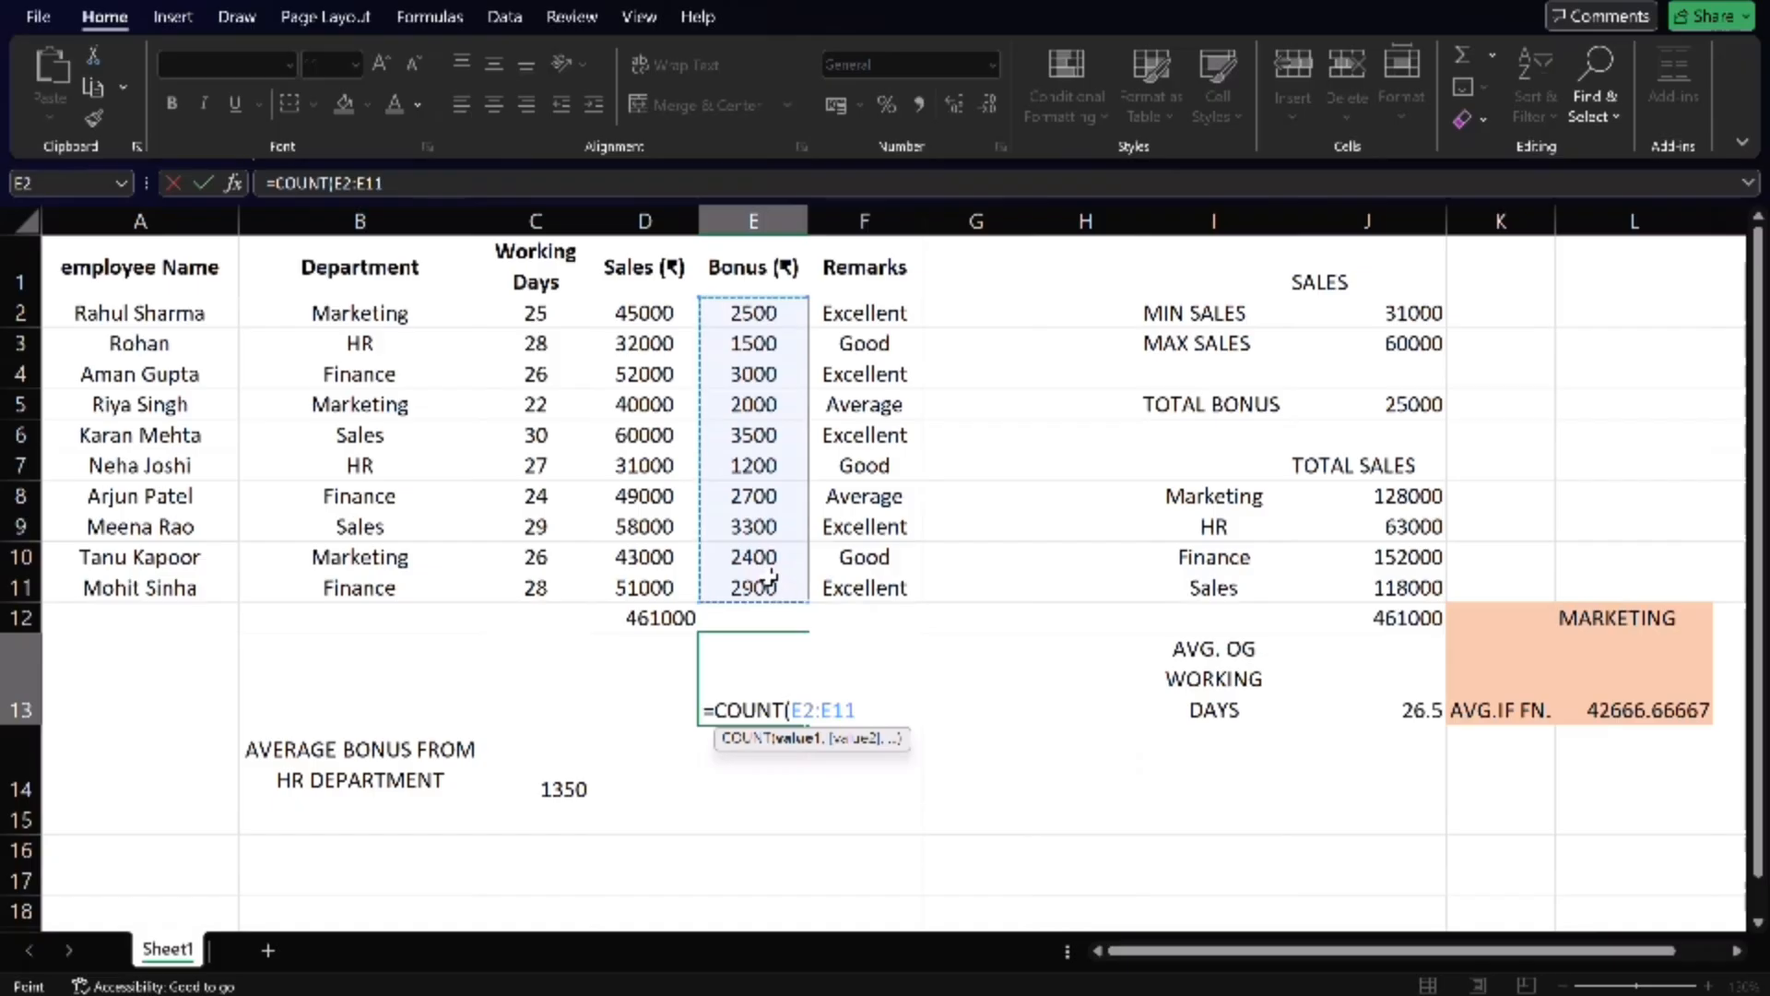
pyautogui.press('Up')
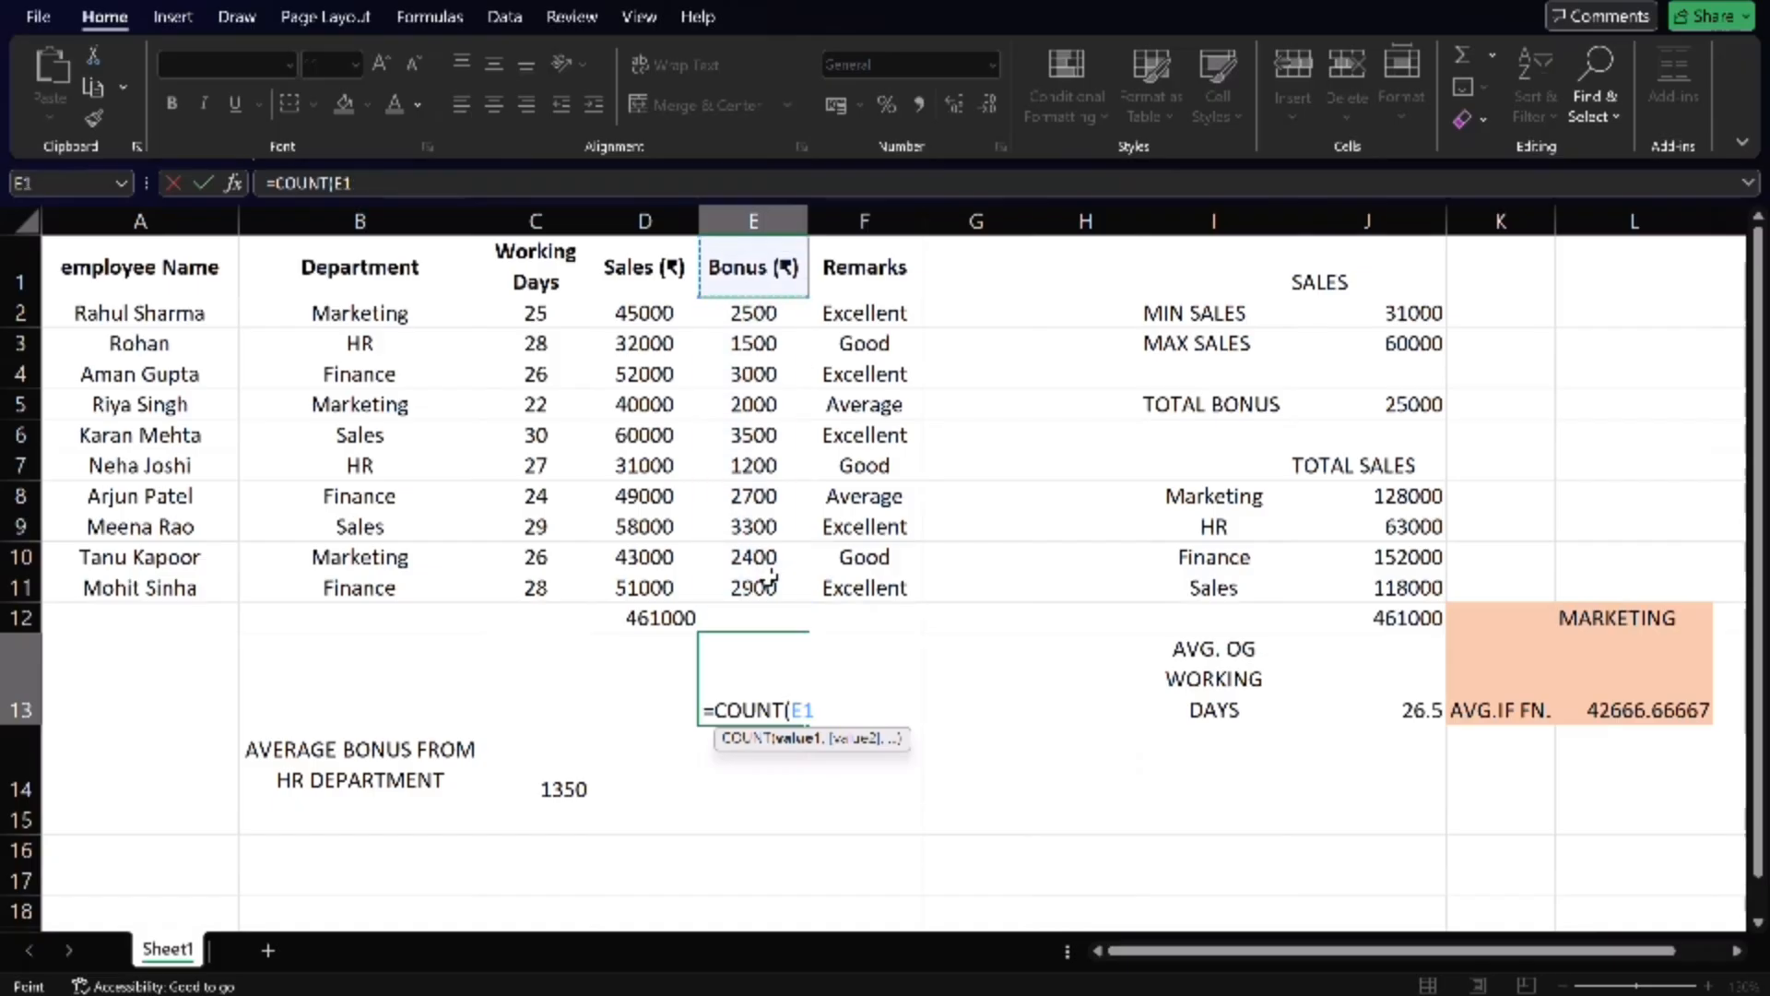
pyautogui.moveTo(767, 312); pyautogui.dragTo(779, 581)
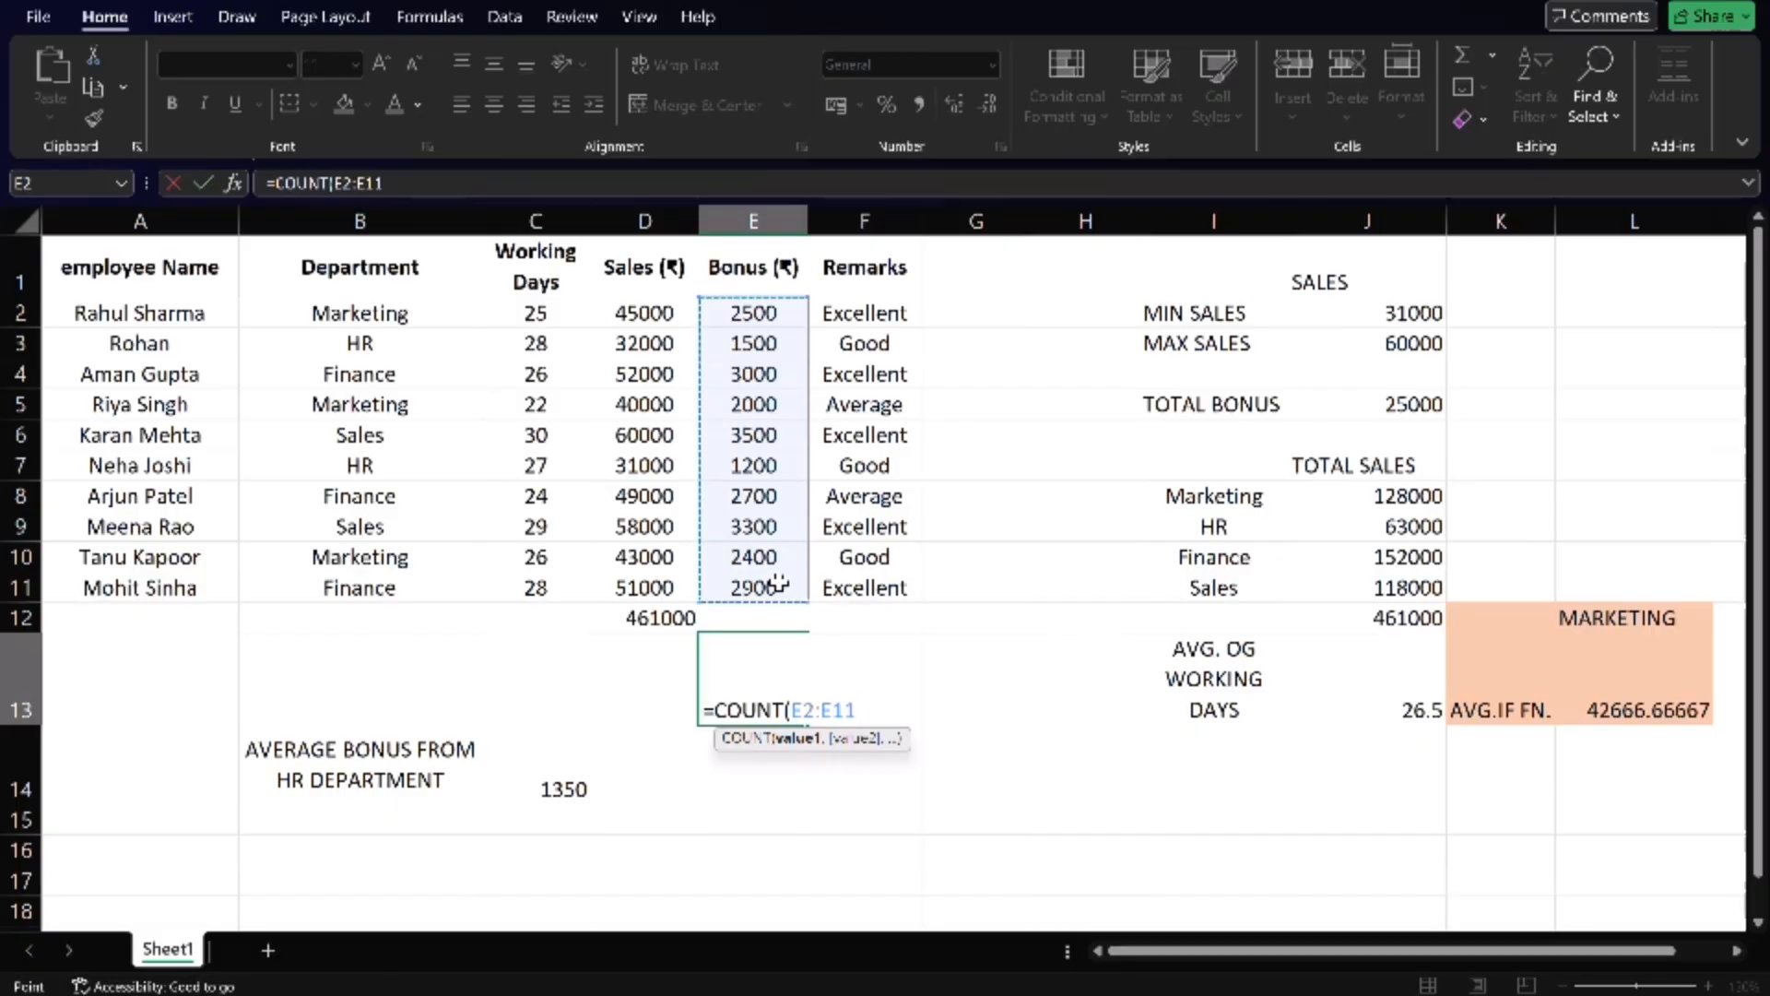
pyautogui.press('Return')
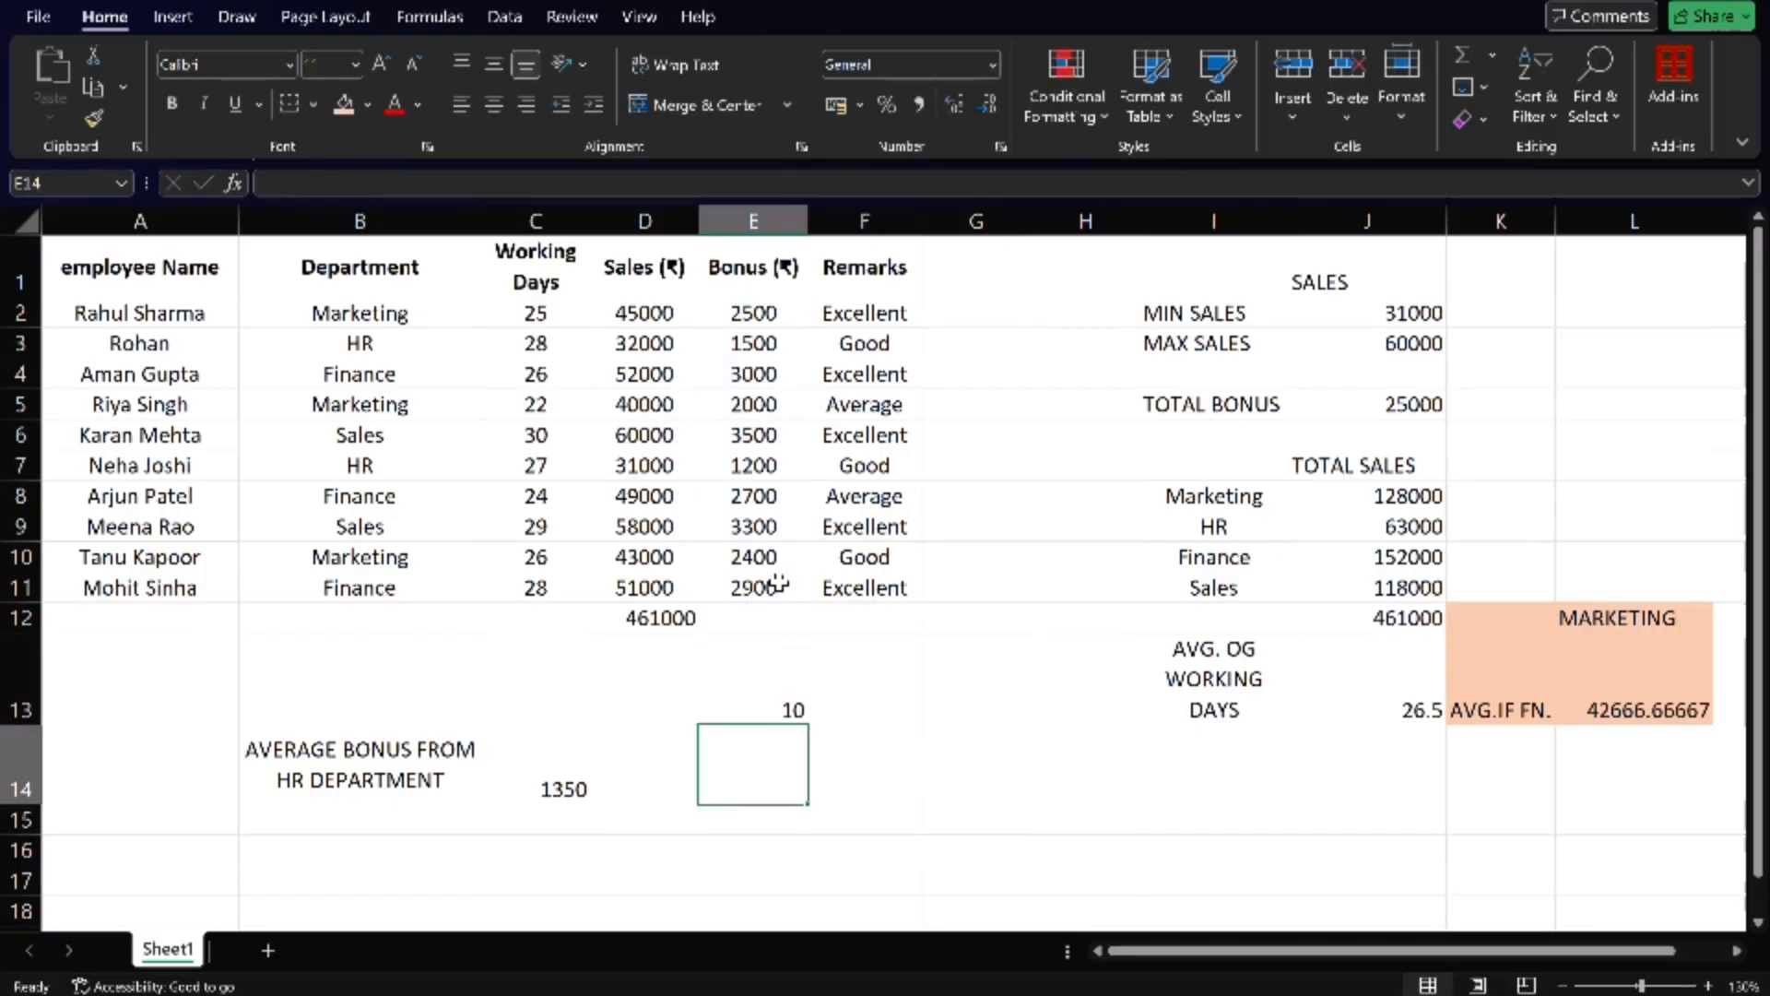
# - Count the working-days entries C7:C11 with a COUNT formula in cell F13
pyautogui.click(849, 590)
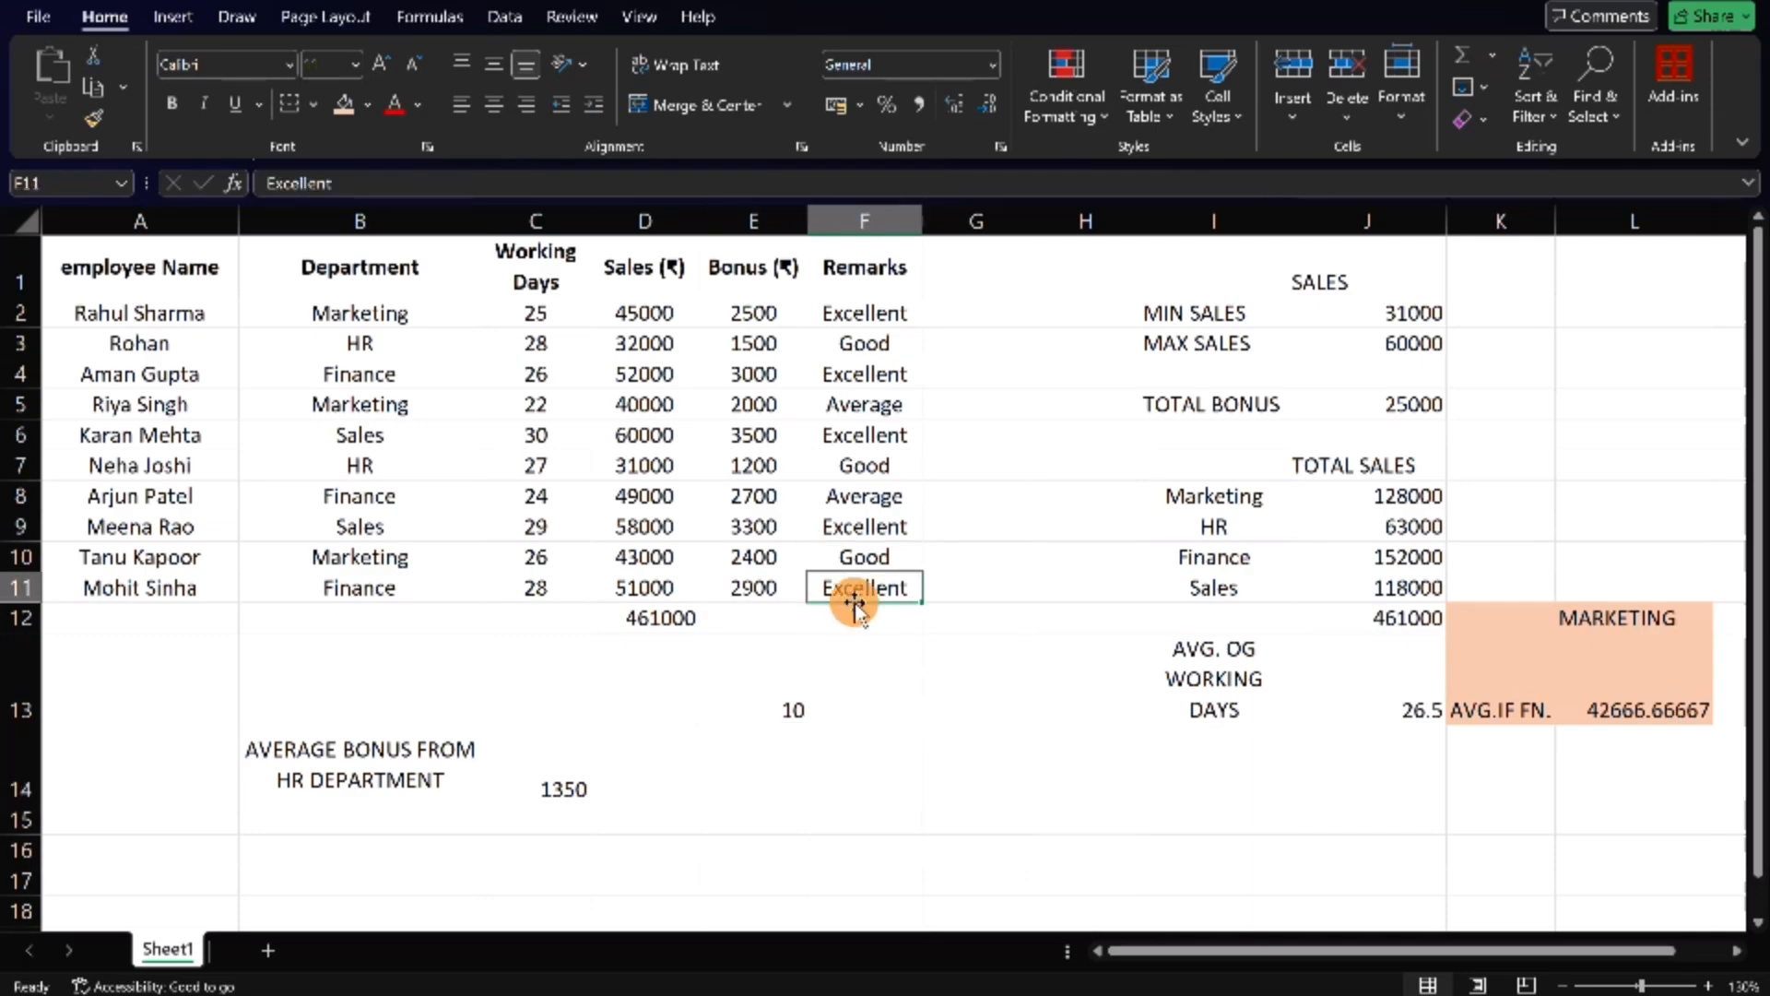
pyautogui.click(886, 711)
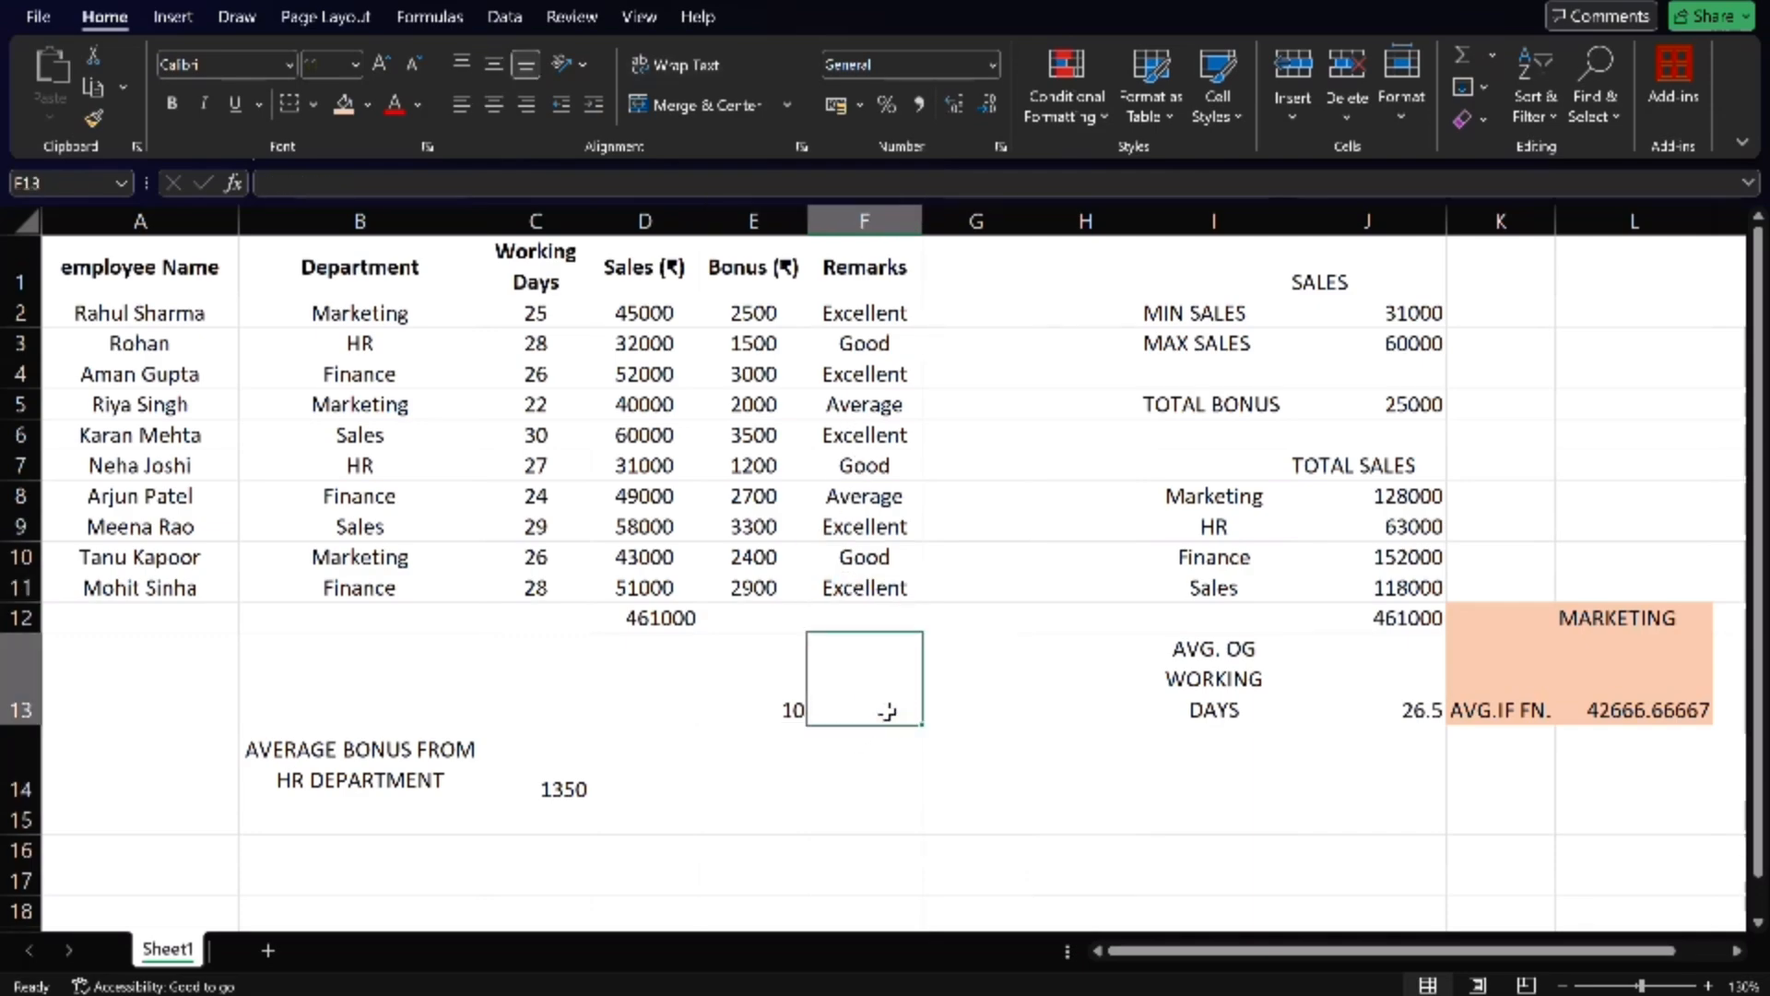
pyautogui.write('=COUNT')
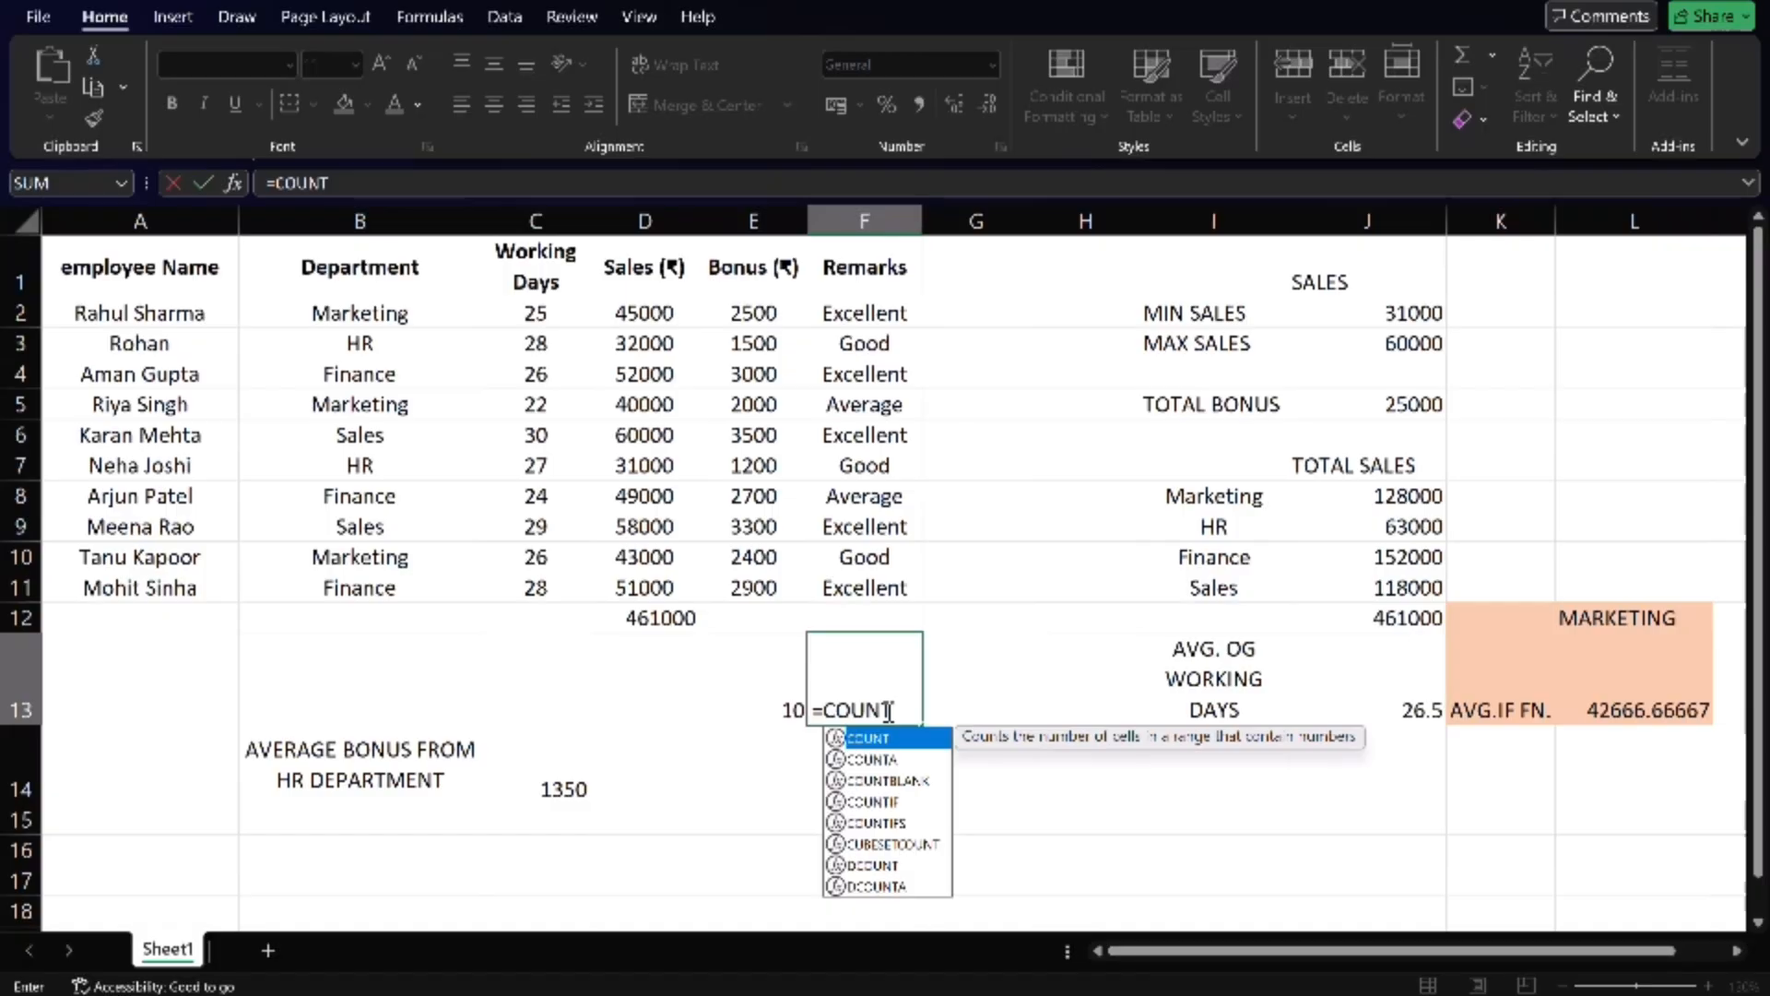
pyautogui.write('(')
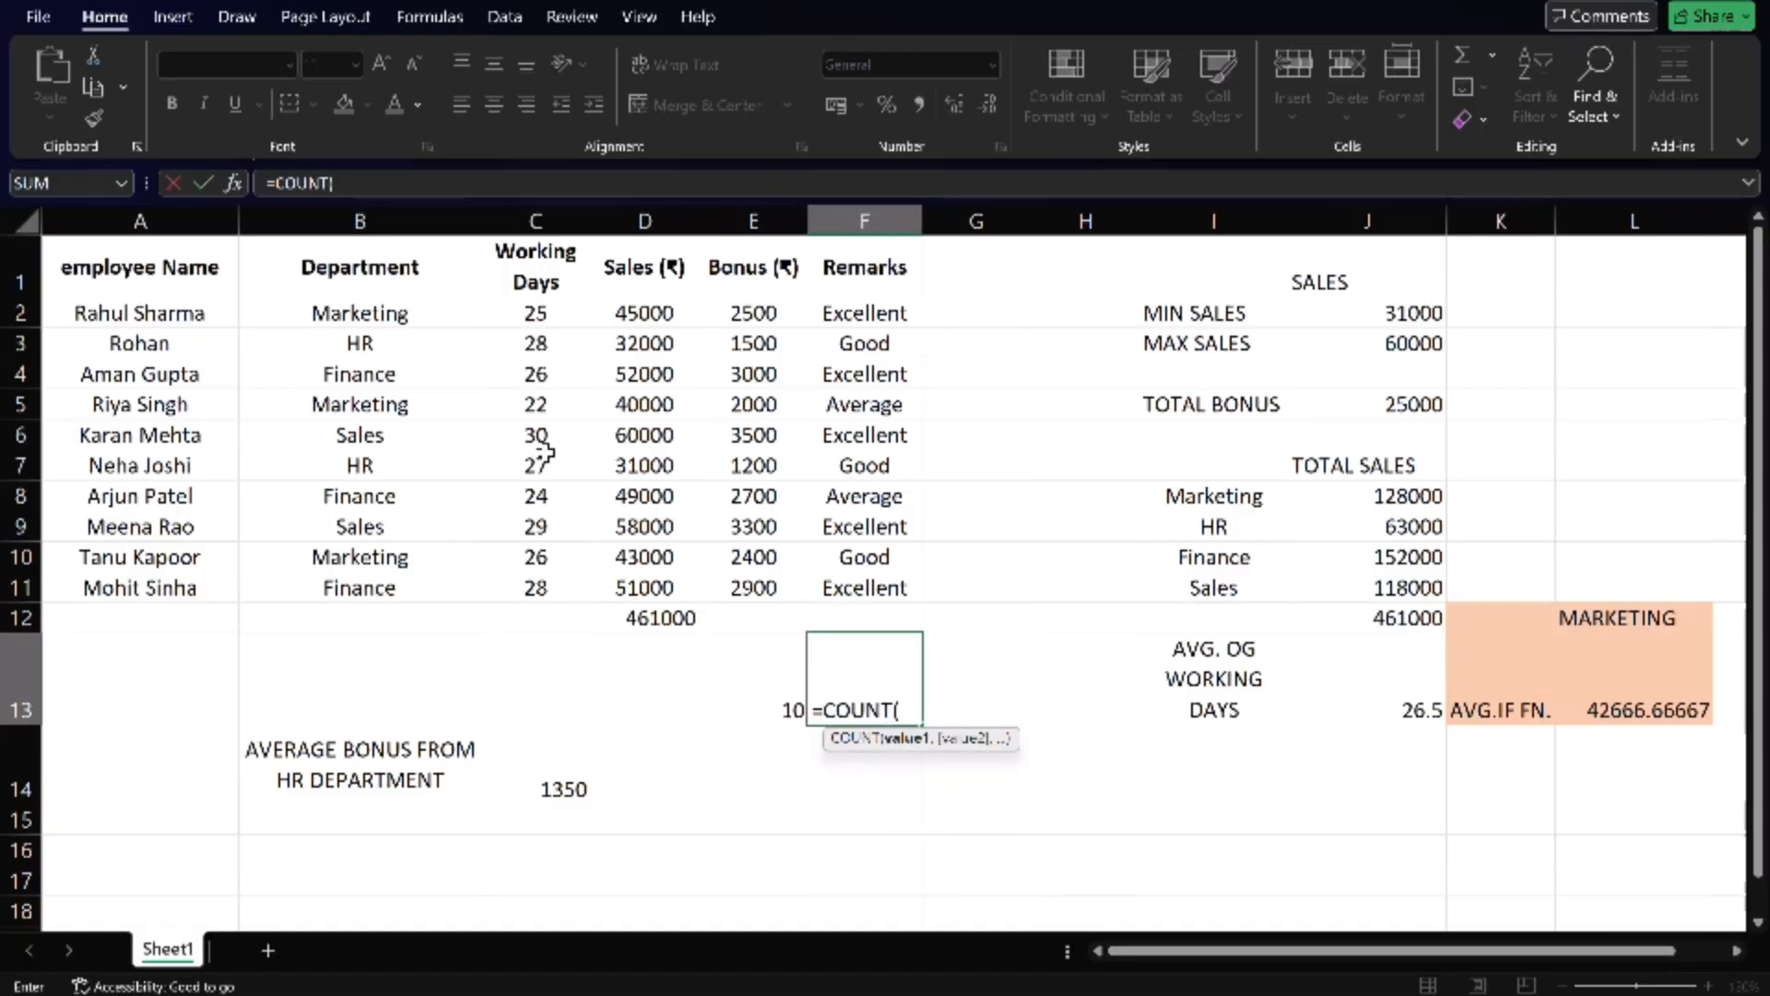
pyautogui.moveTo(542, 461); pyautogui.dragTo(551, 587)
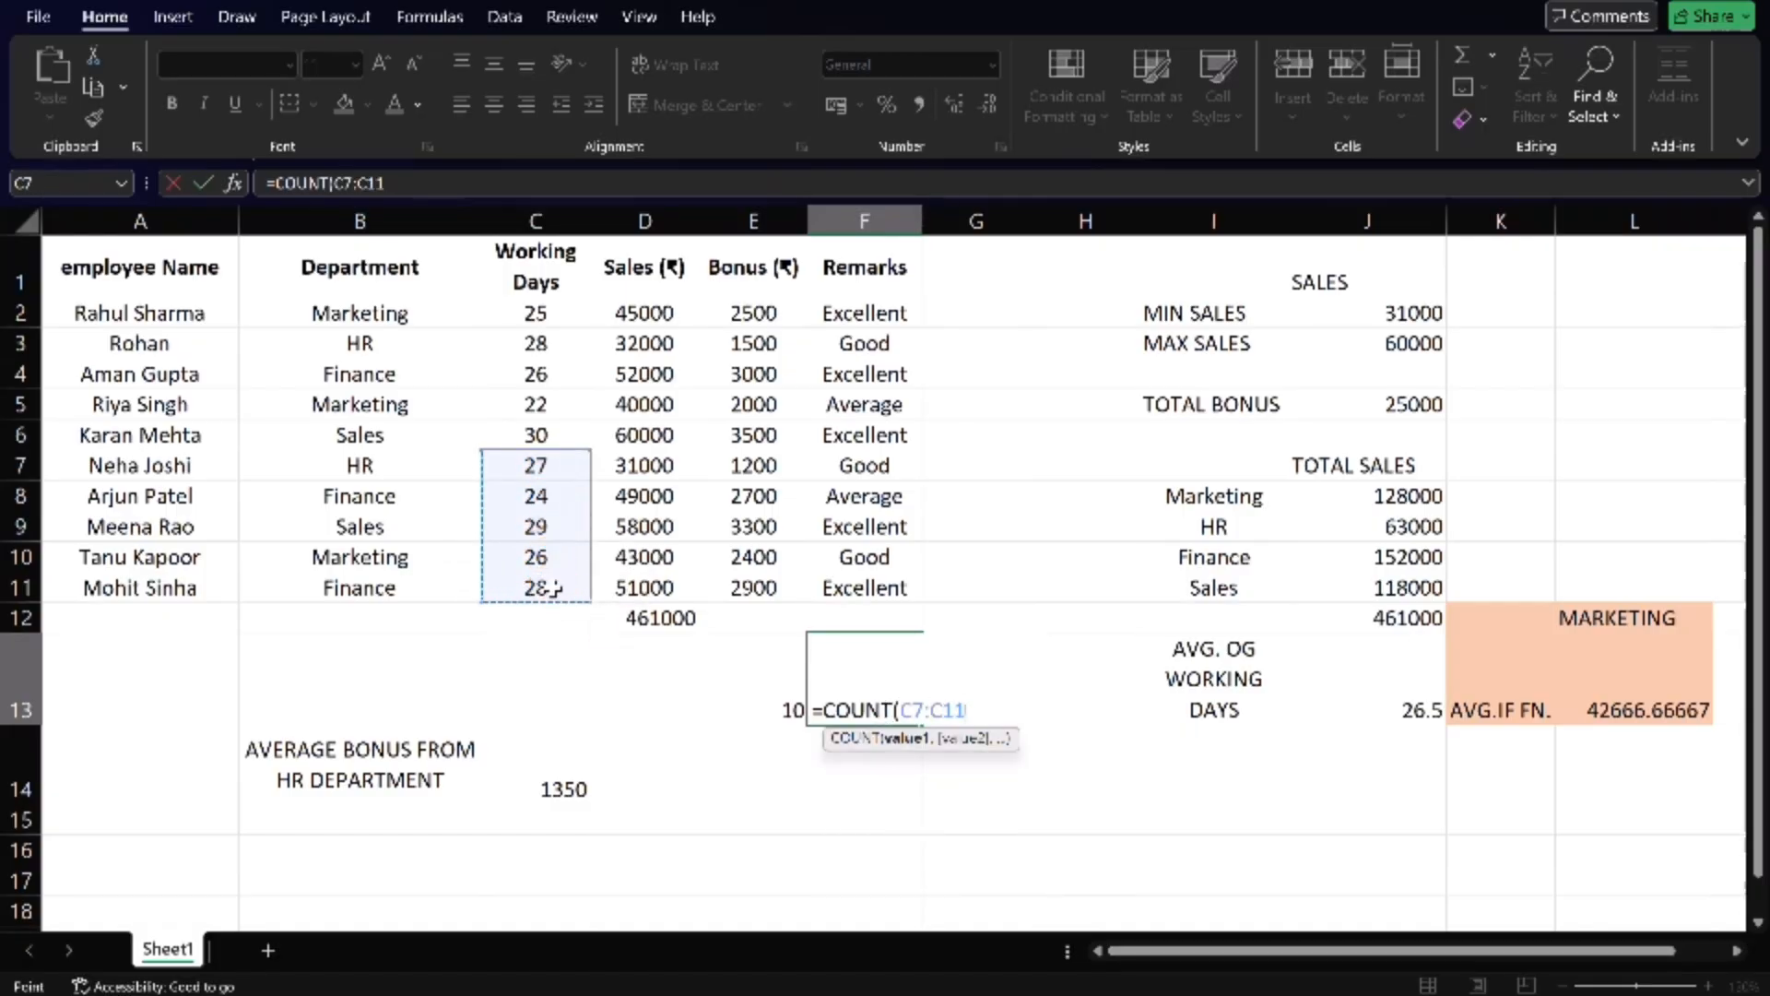
pyautogui.write(')')
pyautogui.press('Return')
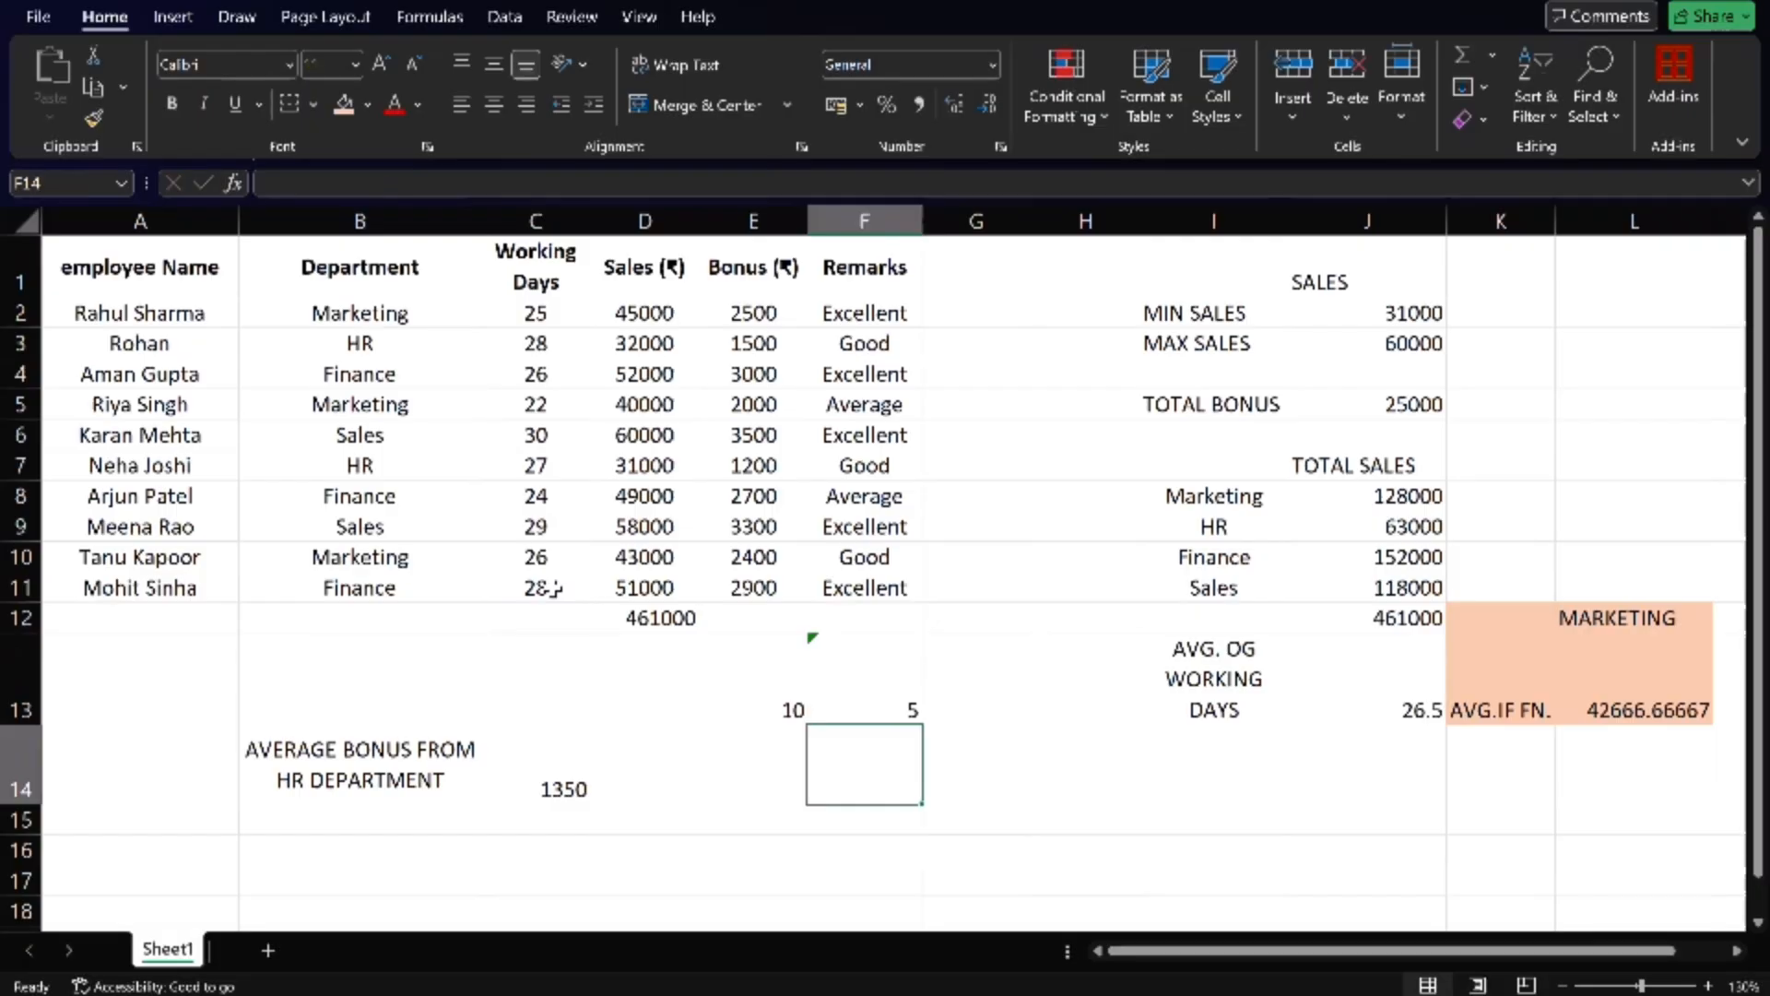
# - Clear the COUNT formula from cell E13 below the bonus column
pyautogui.click(758, 715)
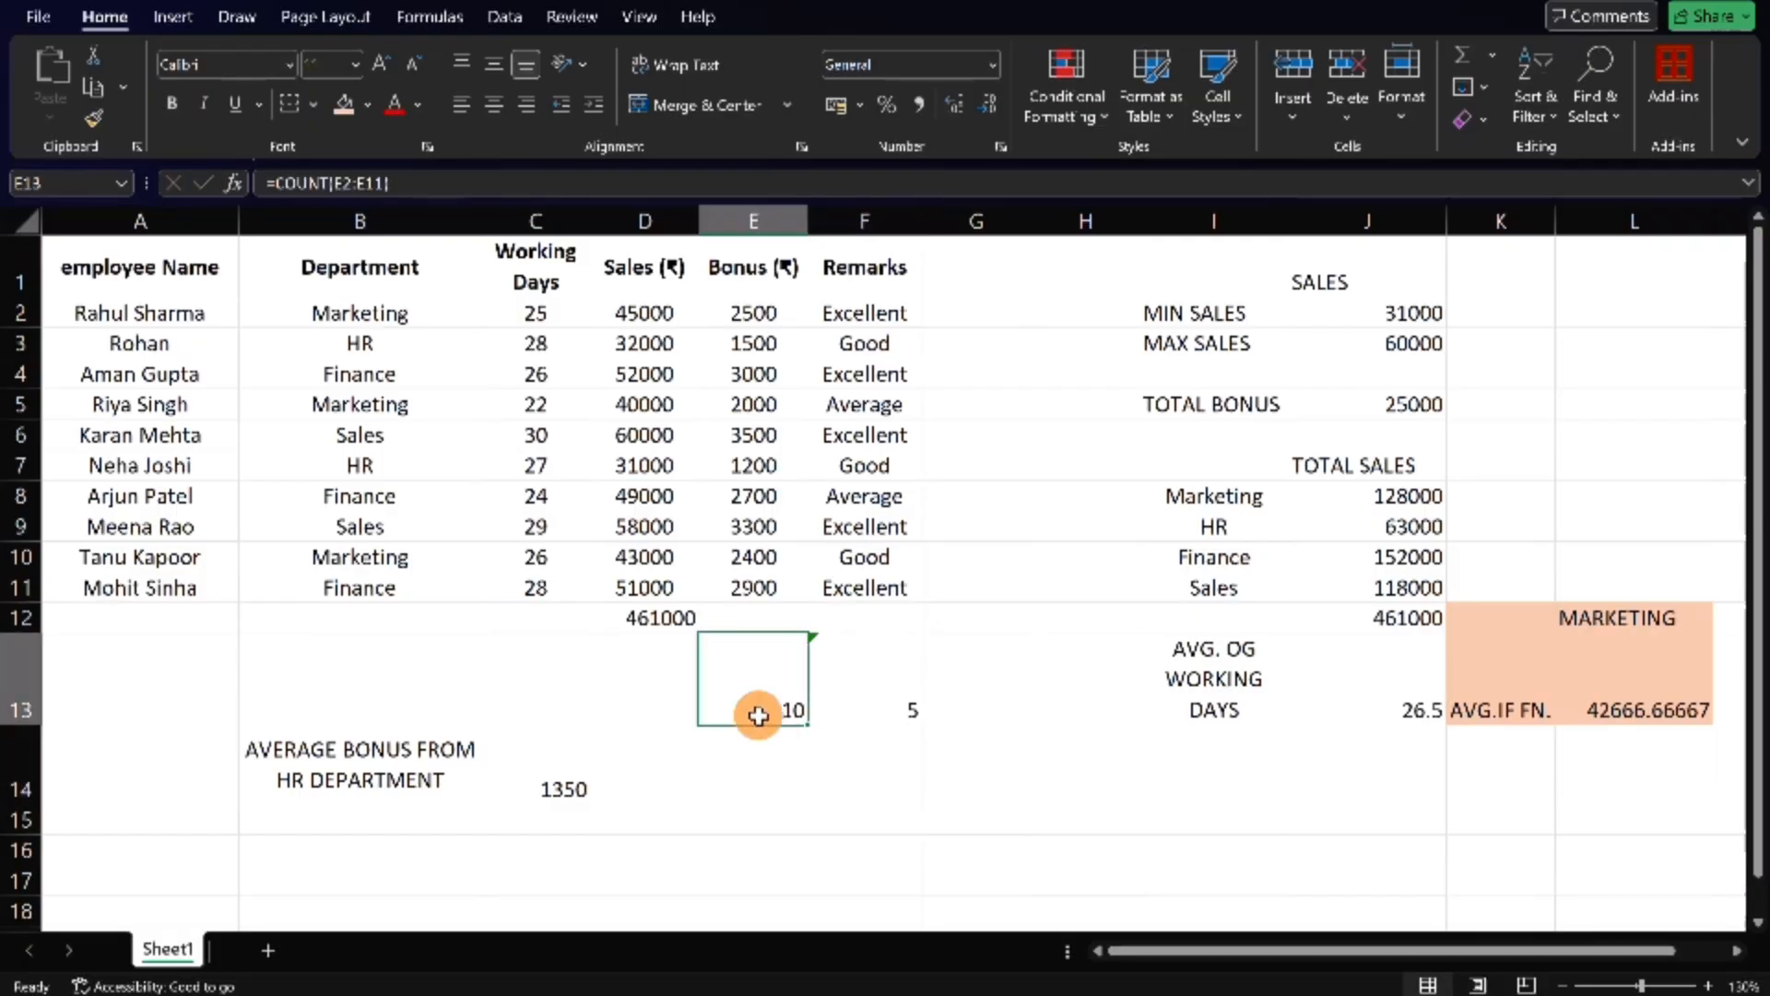
pyautogui.doubleClick(758, 716)
pyautogui.click(899, 692)
pyautogui.click(899, 692)
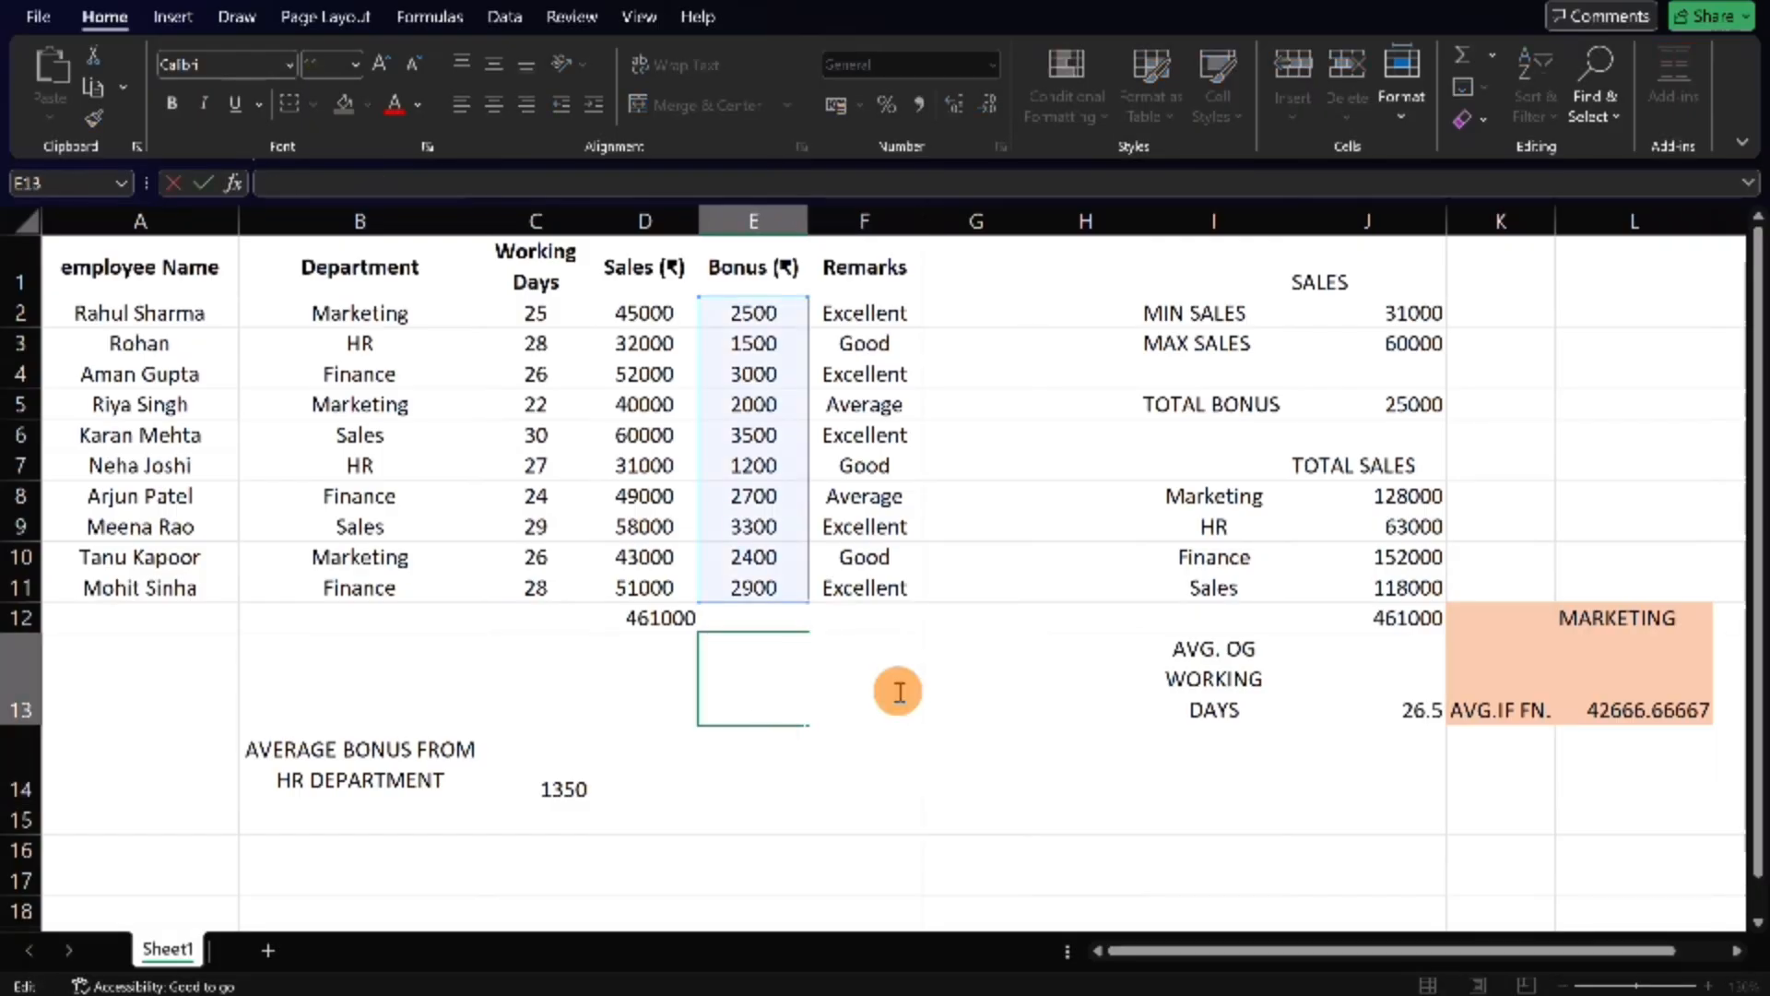
pyautogui.click(868, 369)
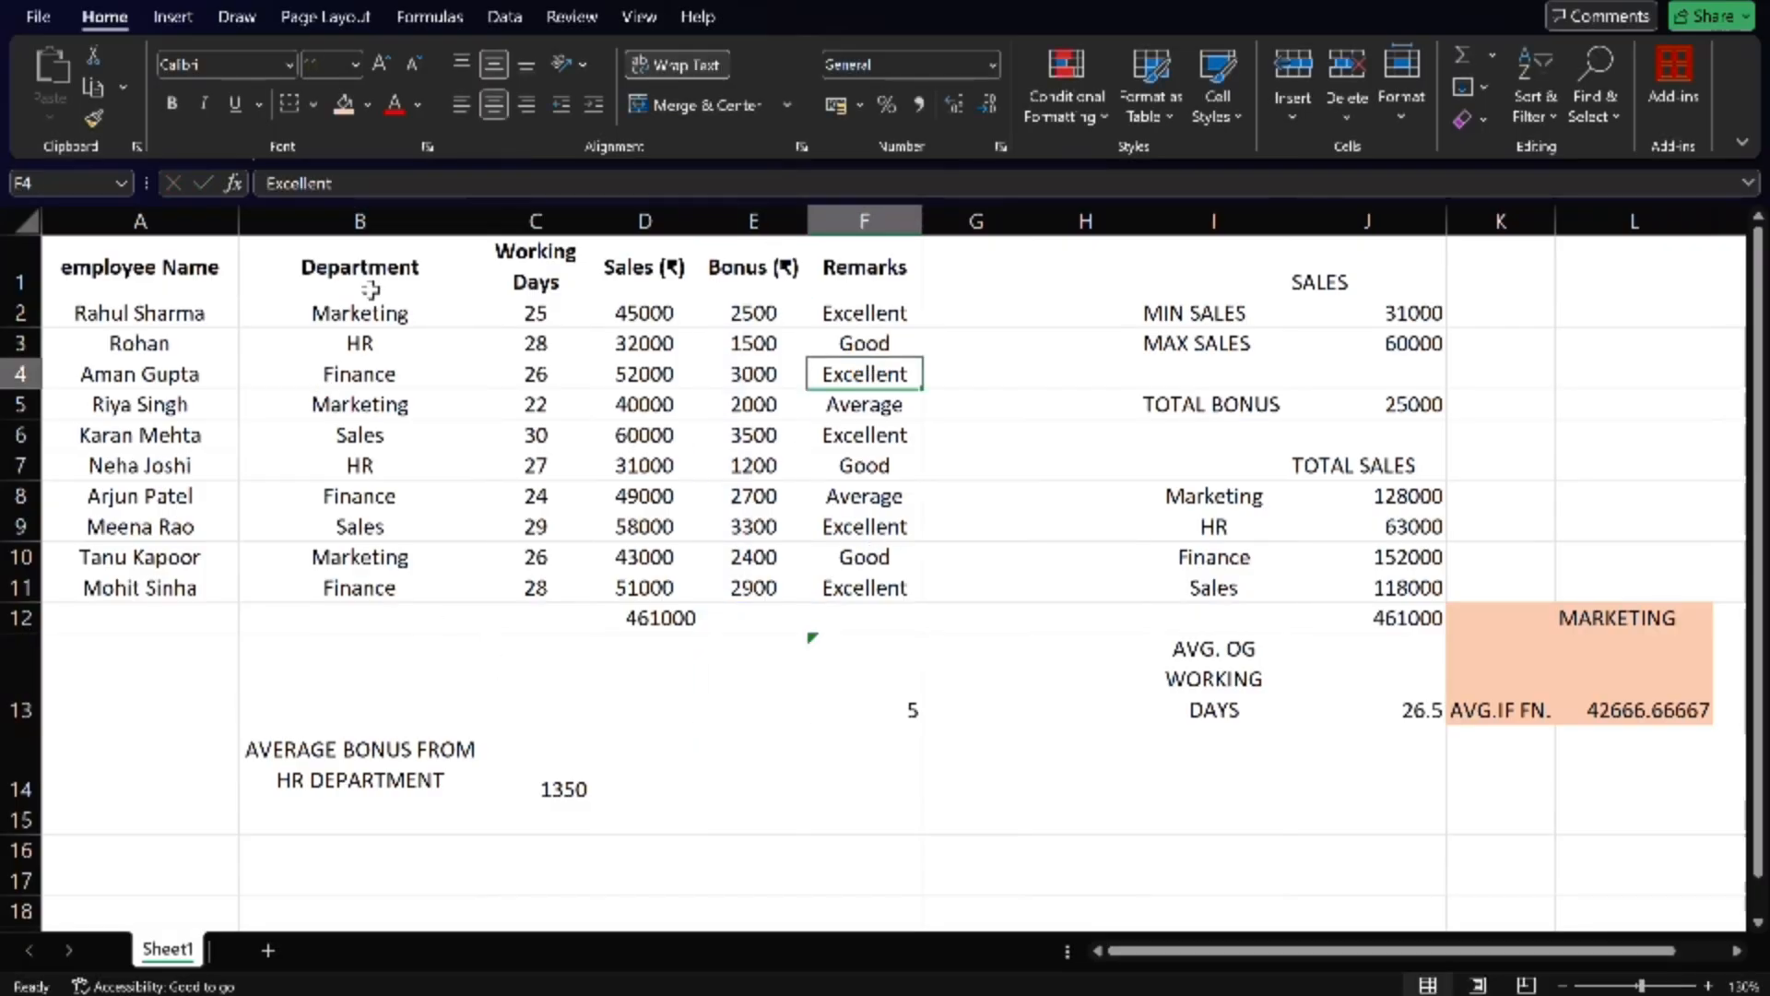
# - Try to count the department names B2:B11 with a COUNT formula in cell B13
pyautogui.click(360, 645)
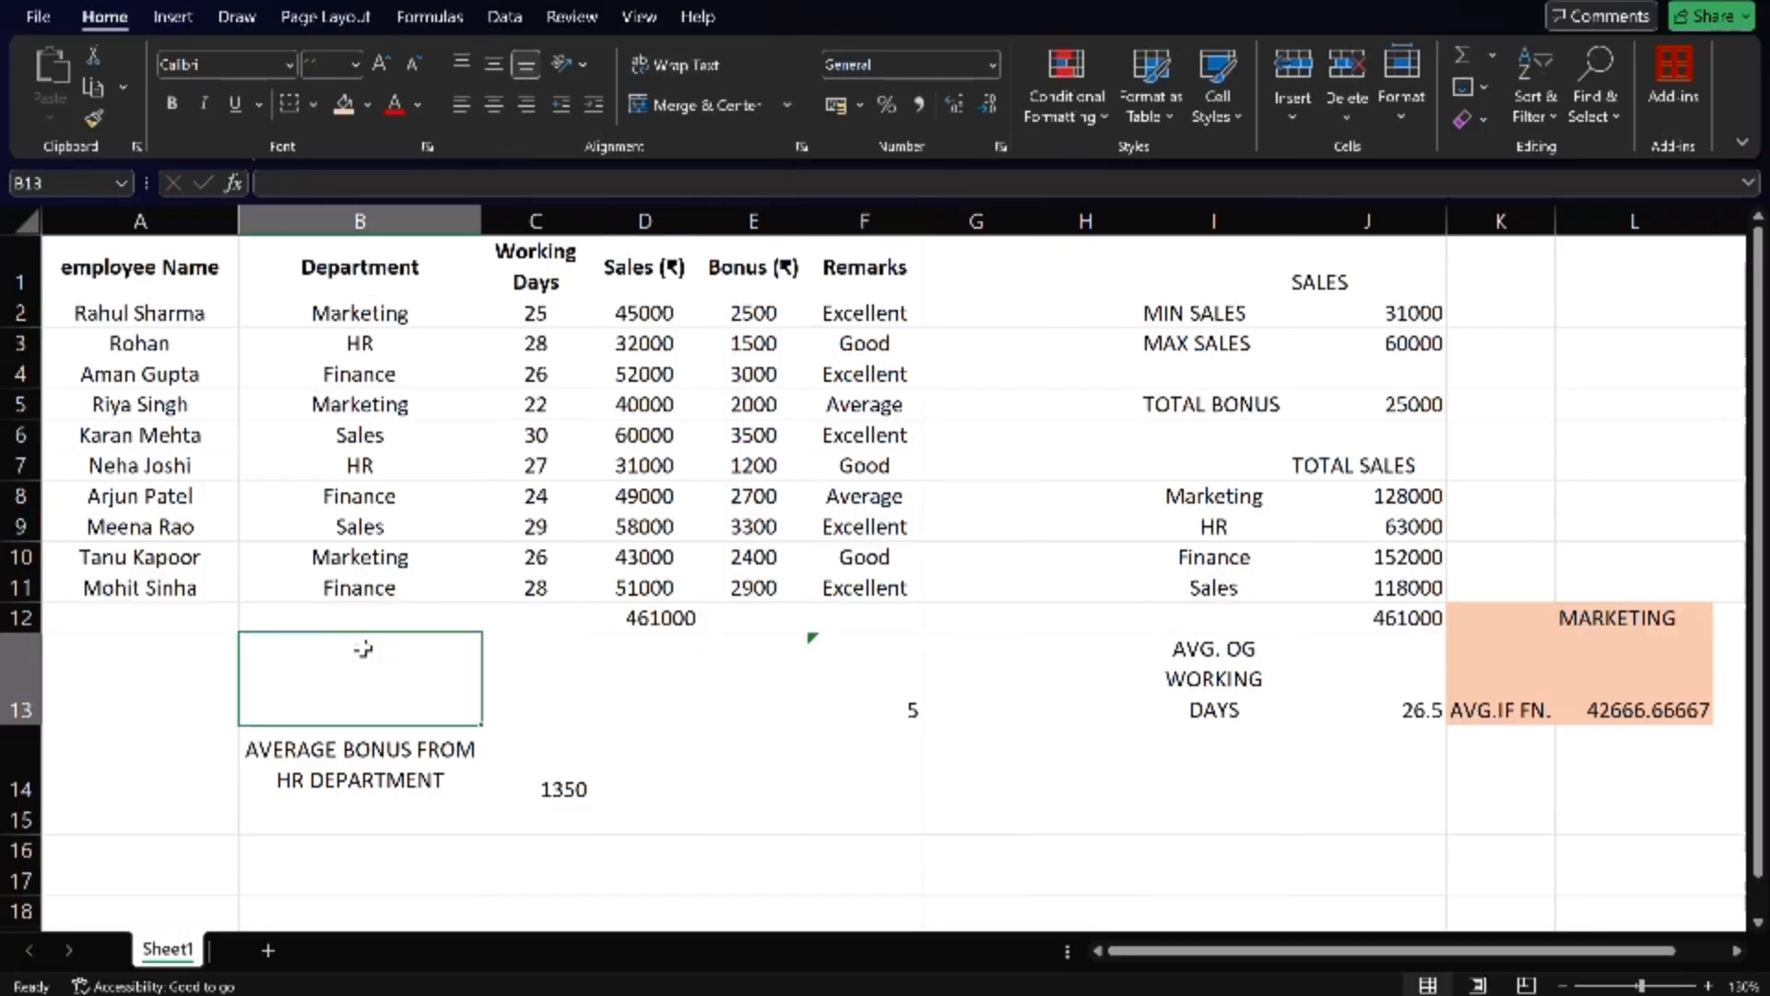
pyautogui.write('COU')
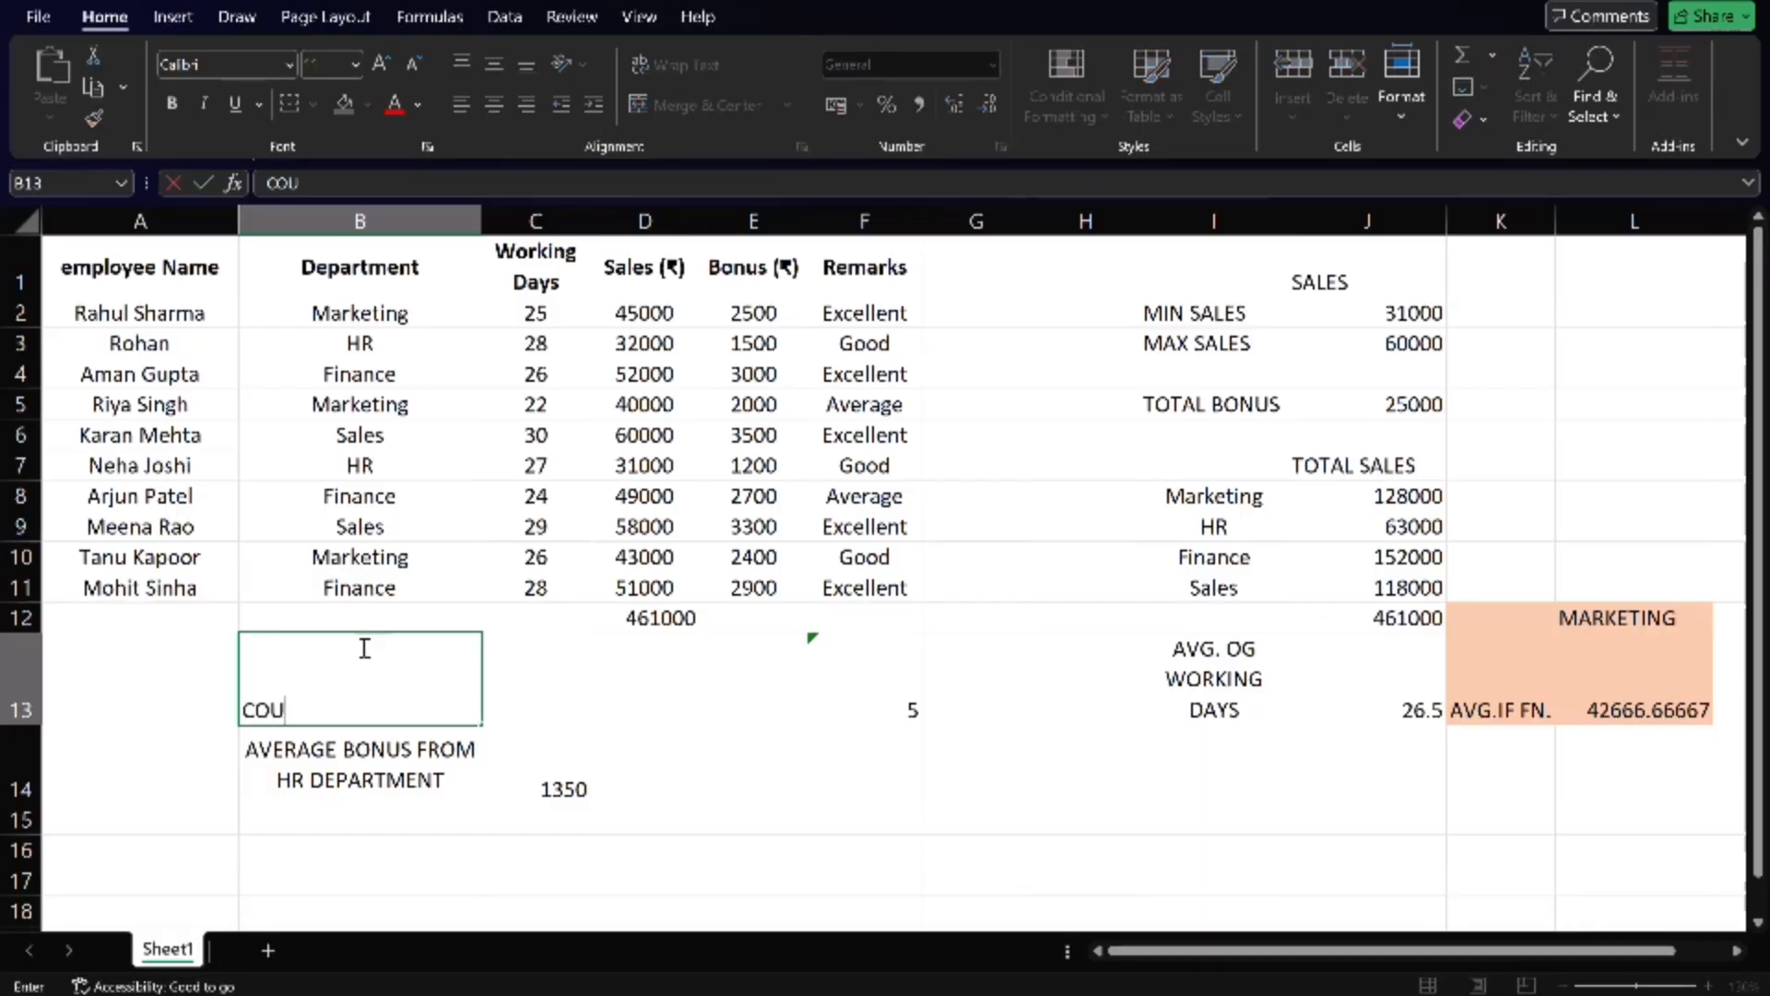
pyautogui.write('NT')
pyautogui.press('Left')
pyautogui.press('Right')
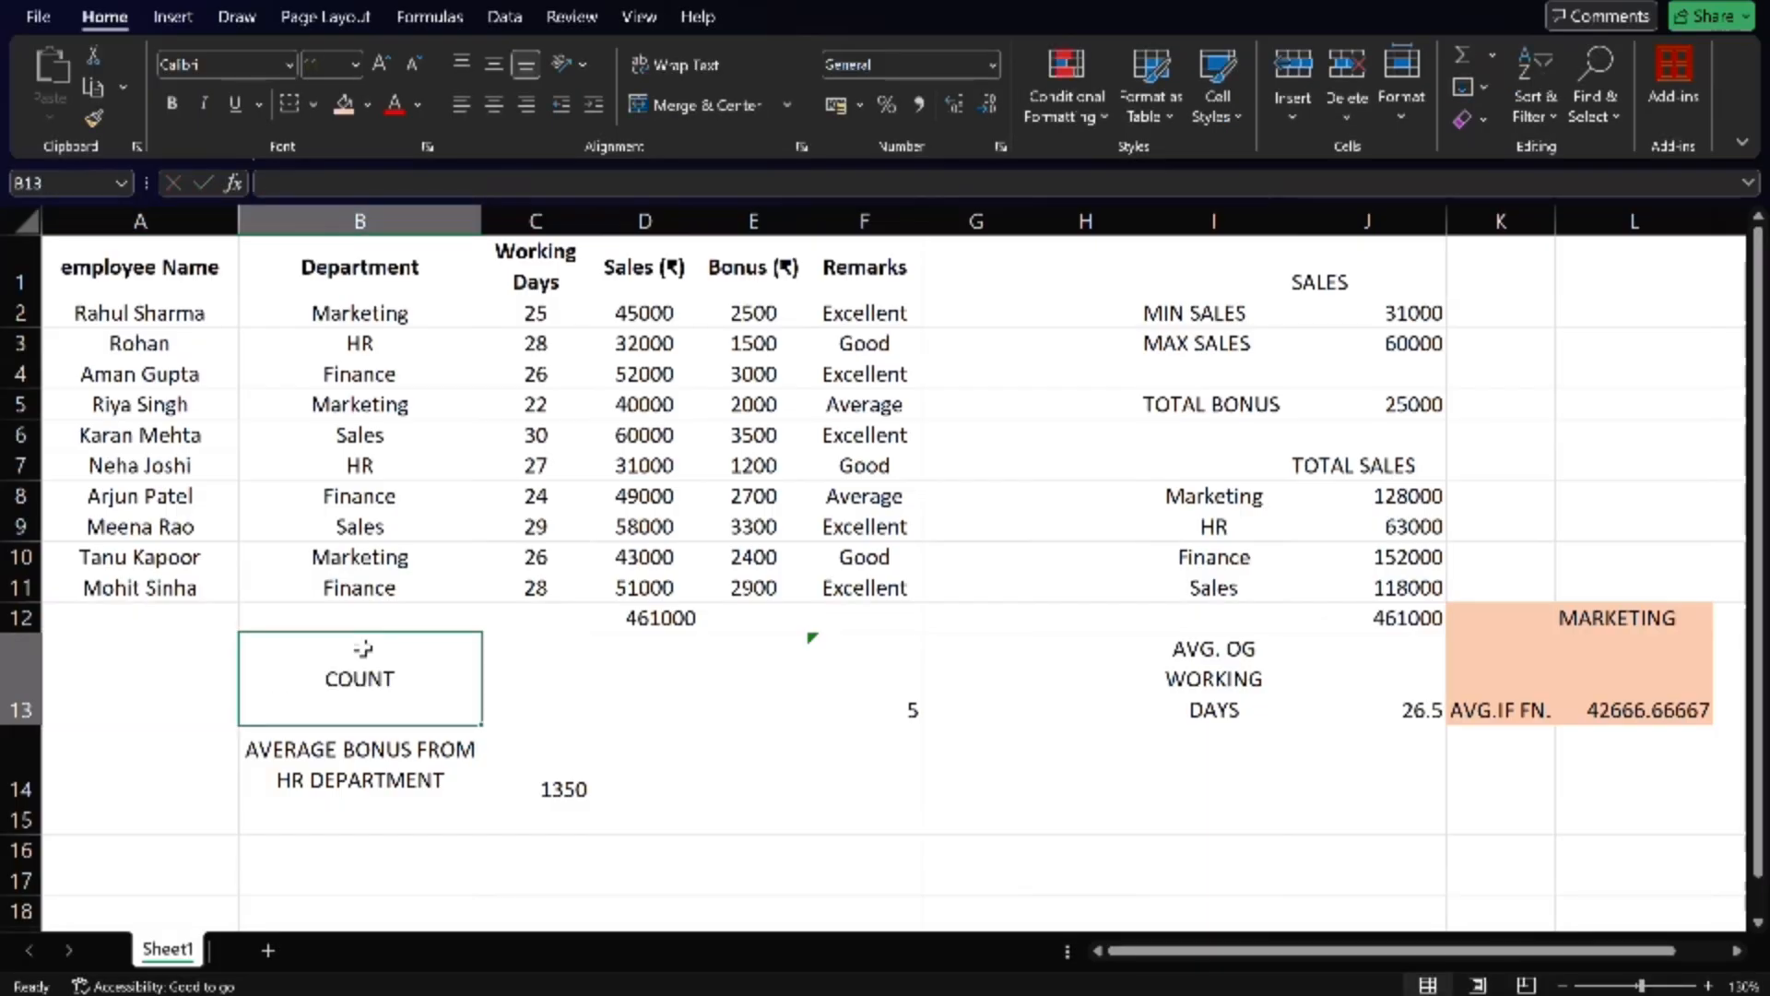
pyautogui.doubleClick(365, 648)
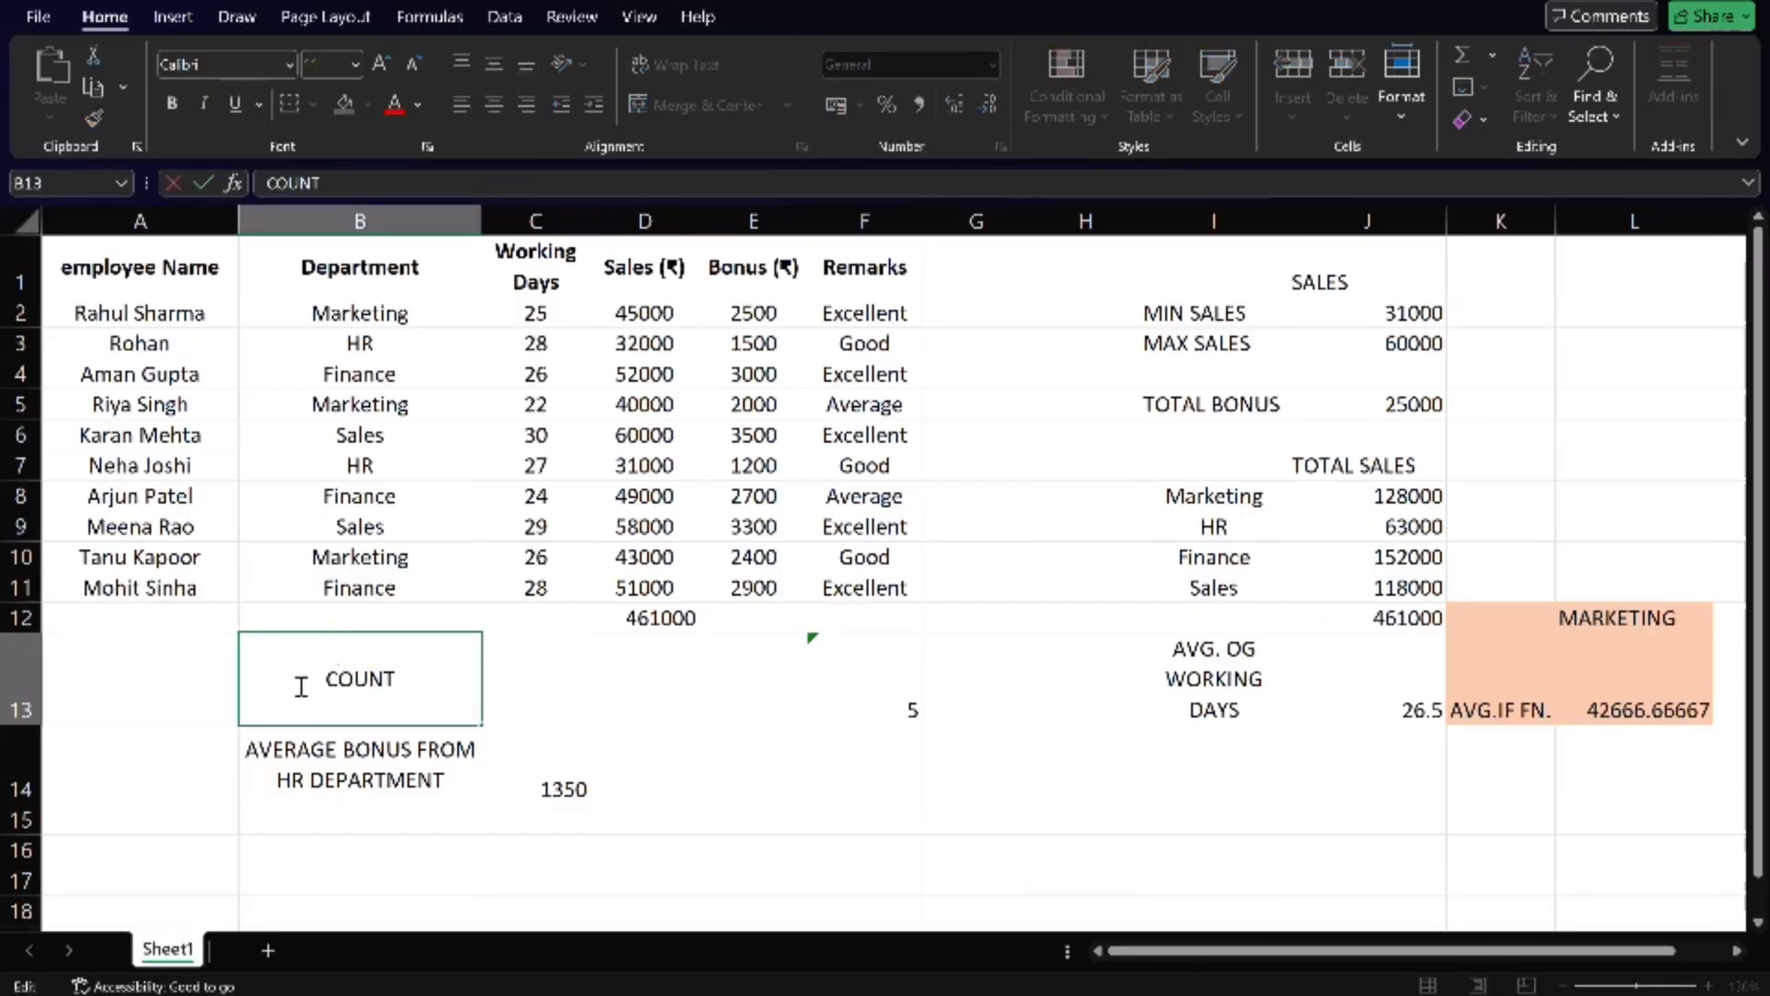
pyautogui.write('=')
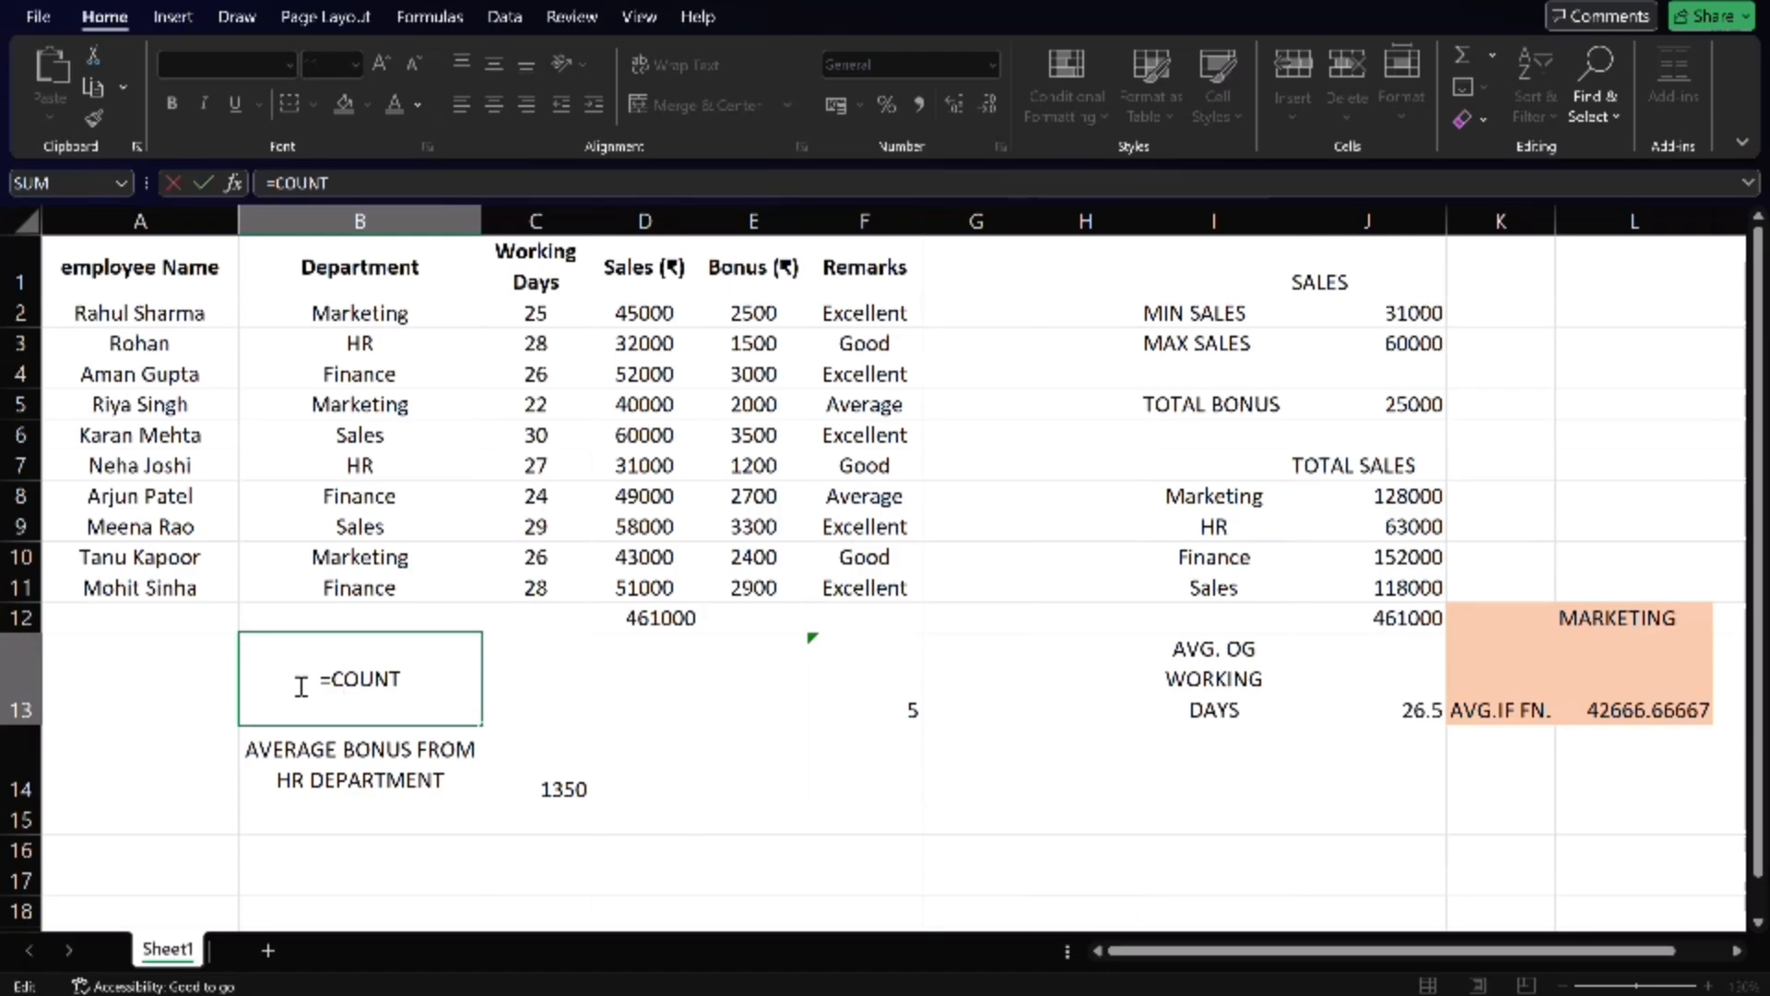
pyautogui.write('(')
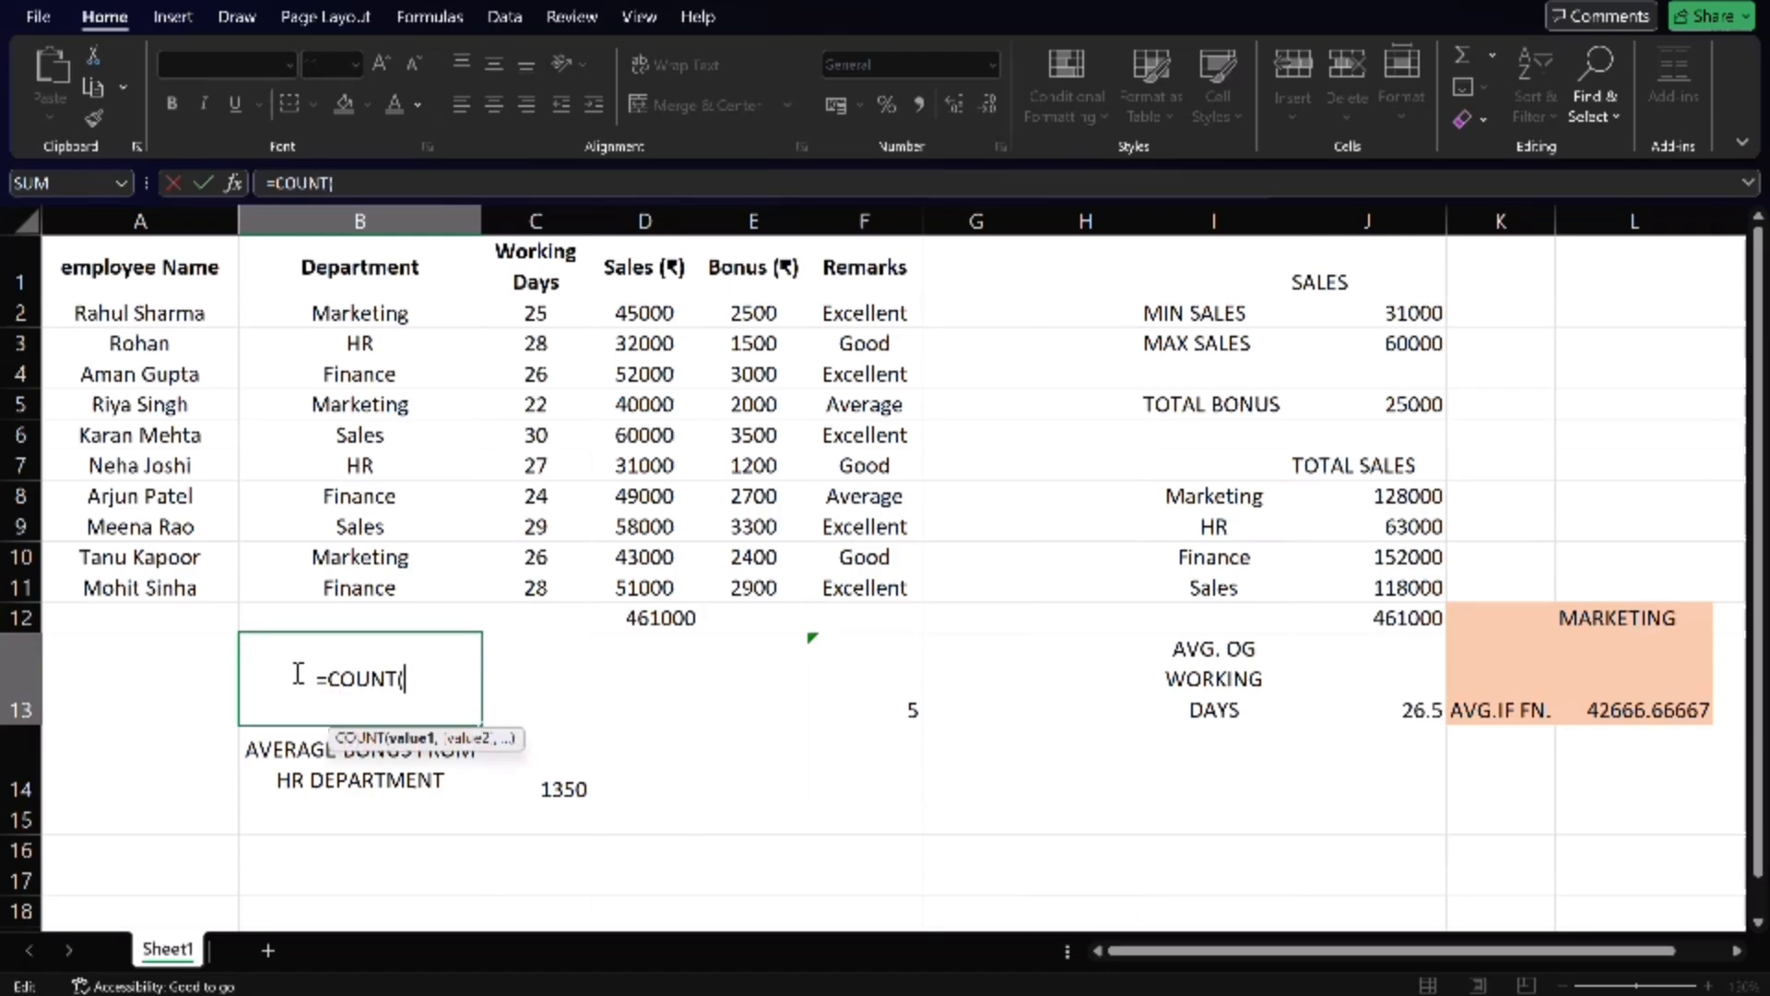
pyautogui.click(377, 311)
pyautogui.moveTo(377, 311); pyautogui.dragTo(379, 577)
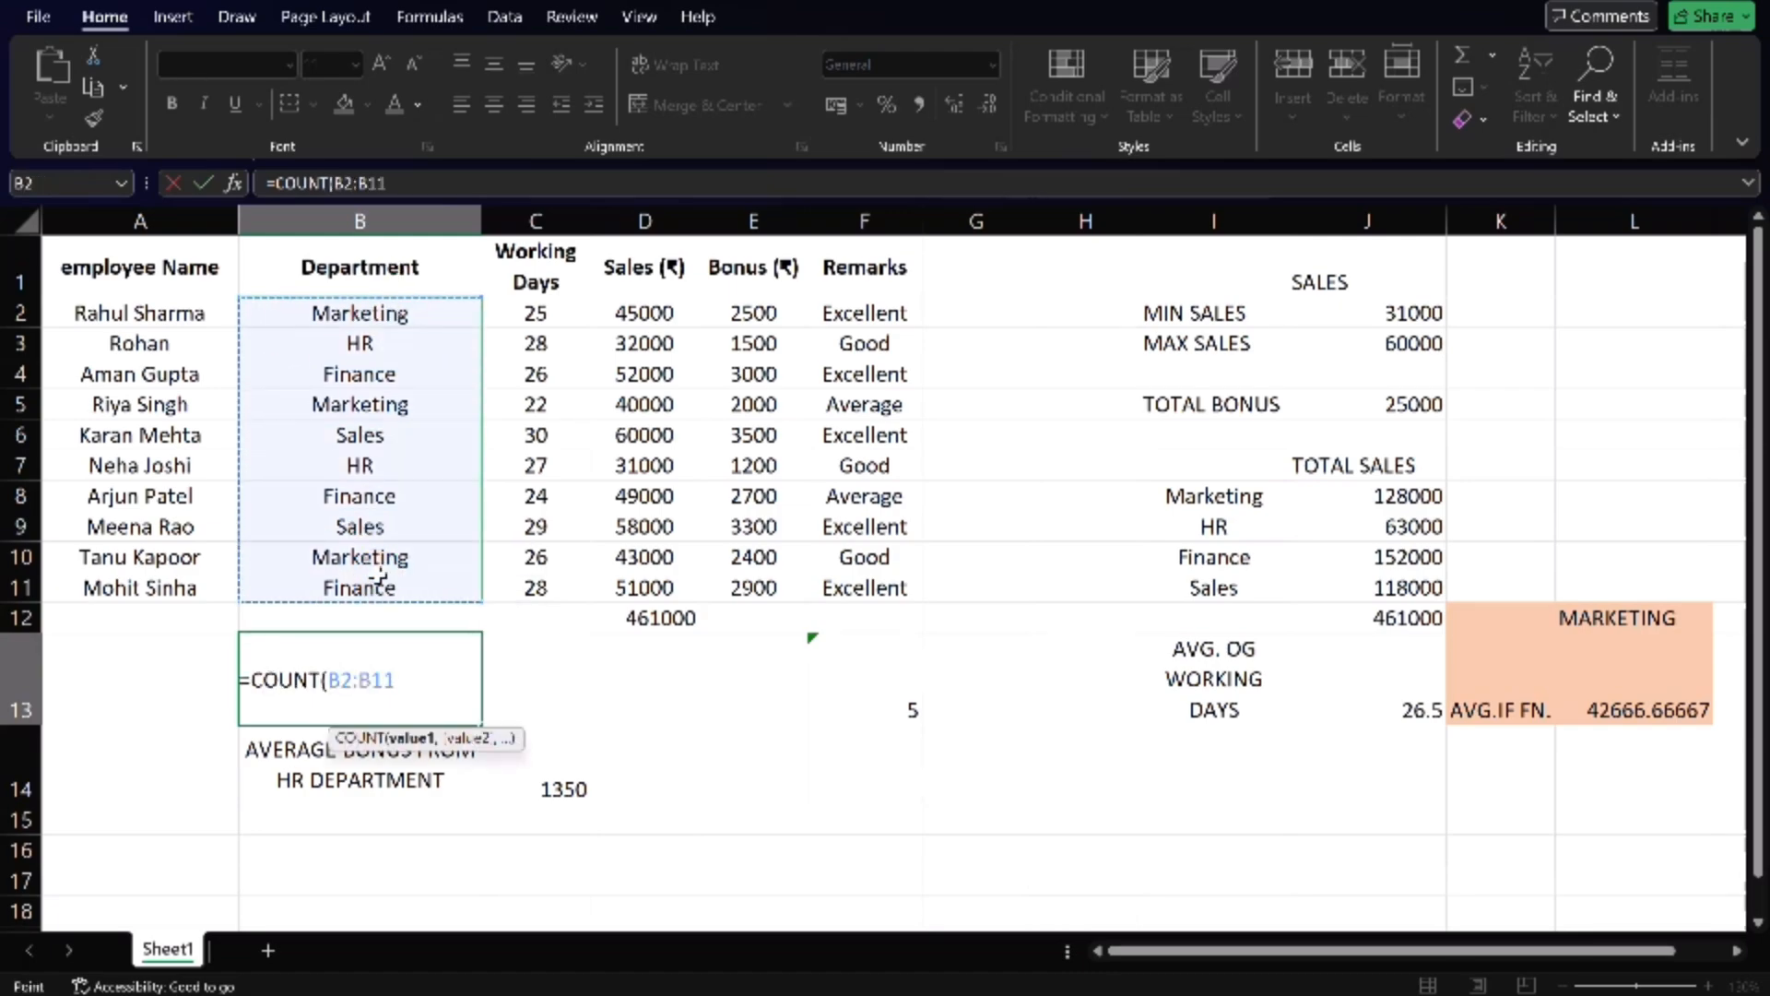
pyautogui.write(')')
pyautogui.press('Return')
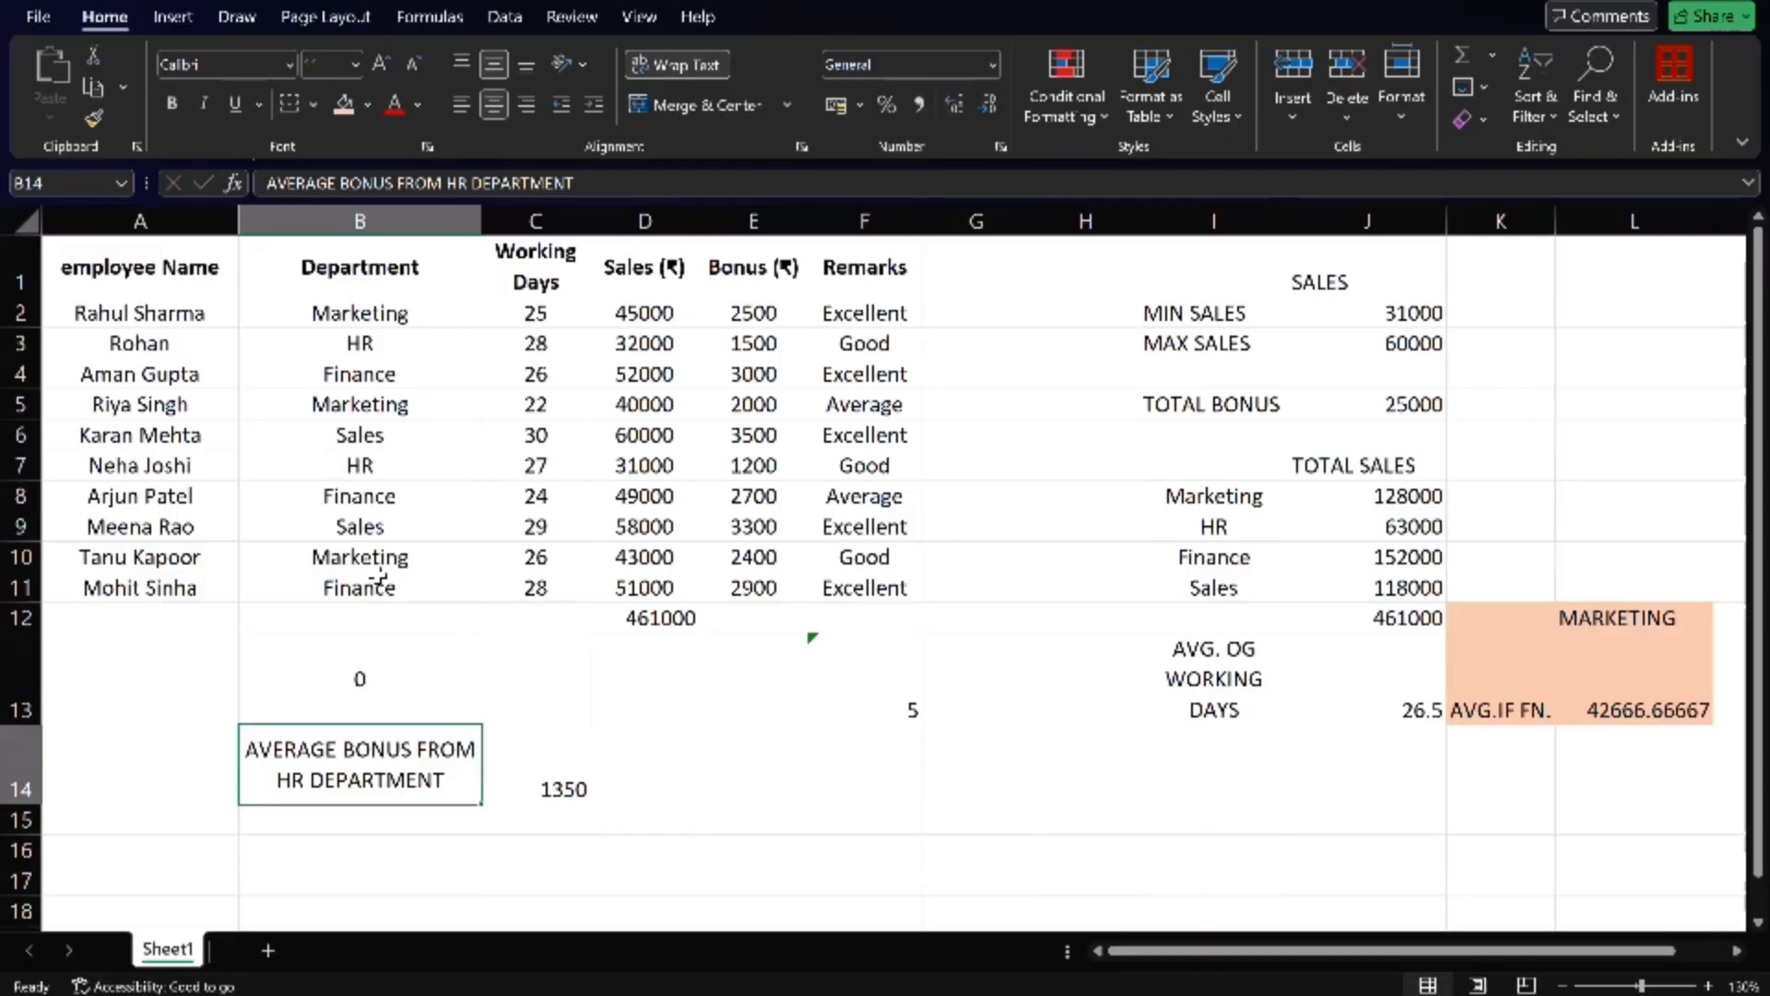
# - Replace the content of cell B13 with a COUNTA formula over the department names B2:B11
pyautogui.click(387, 703)
pyautogui.doubleClick(392, 705)
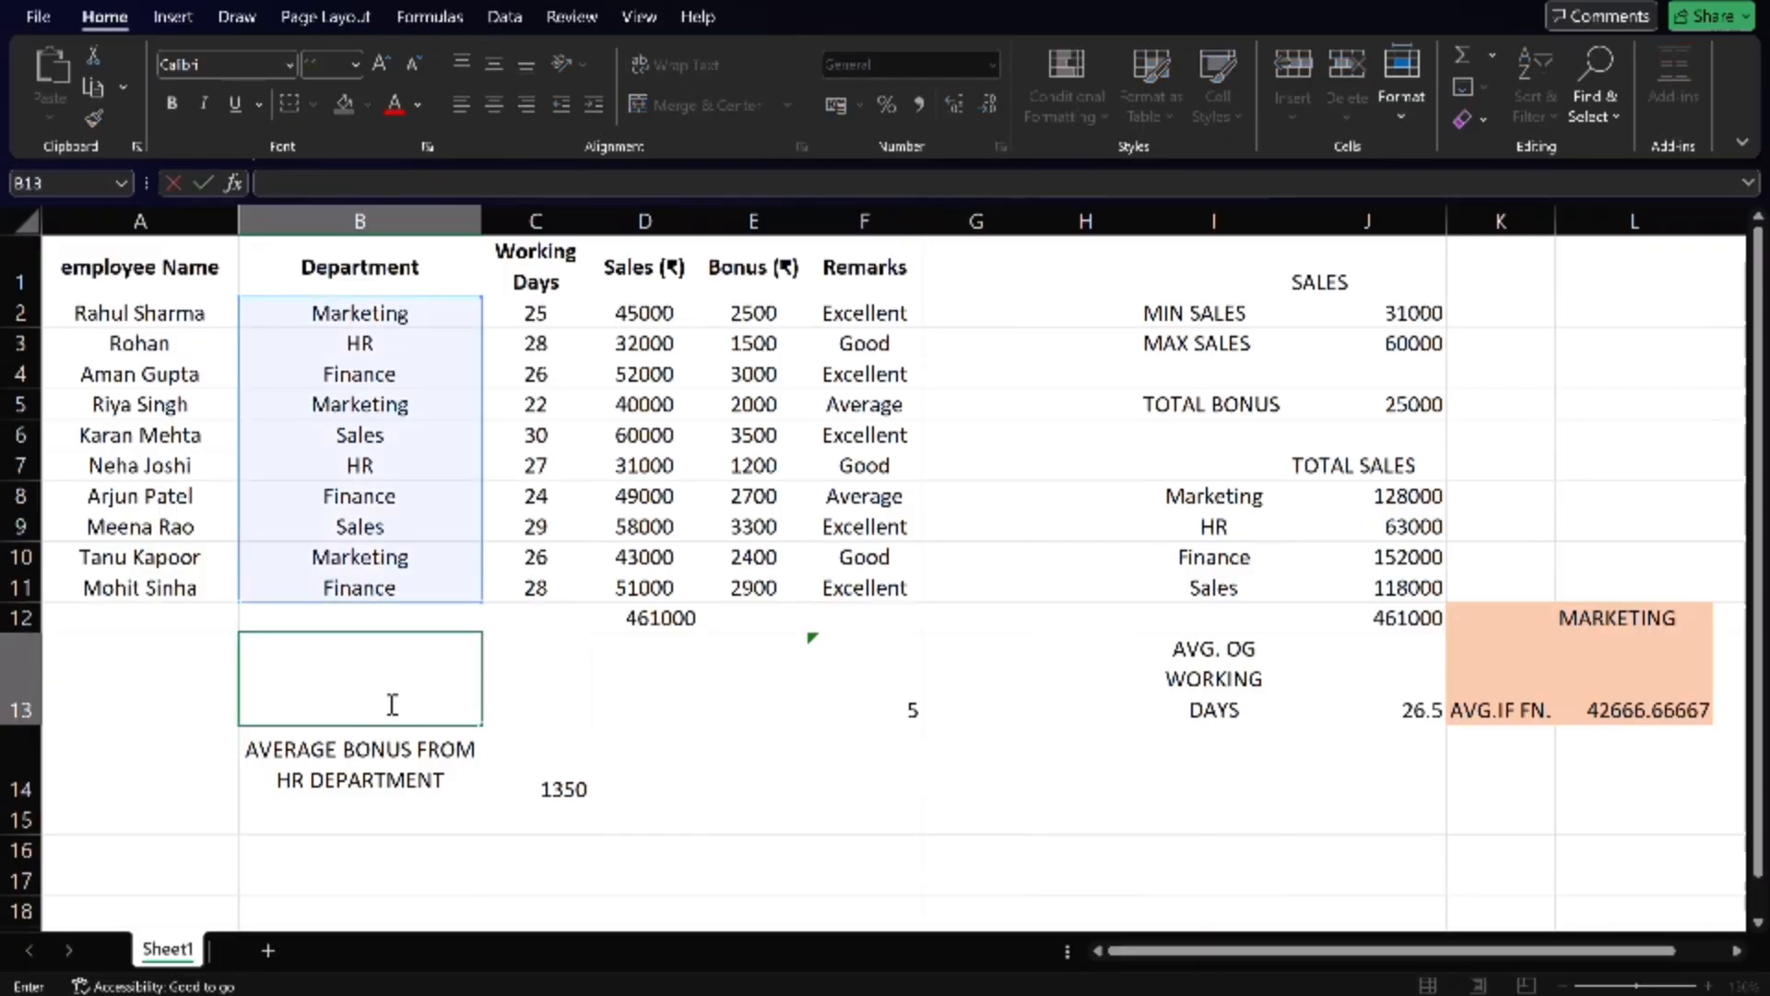
pyautogui.write('COUNTS')
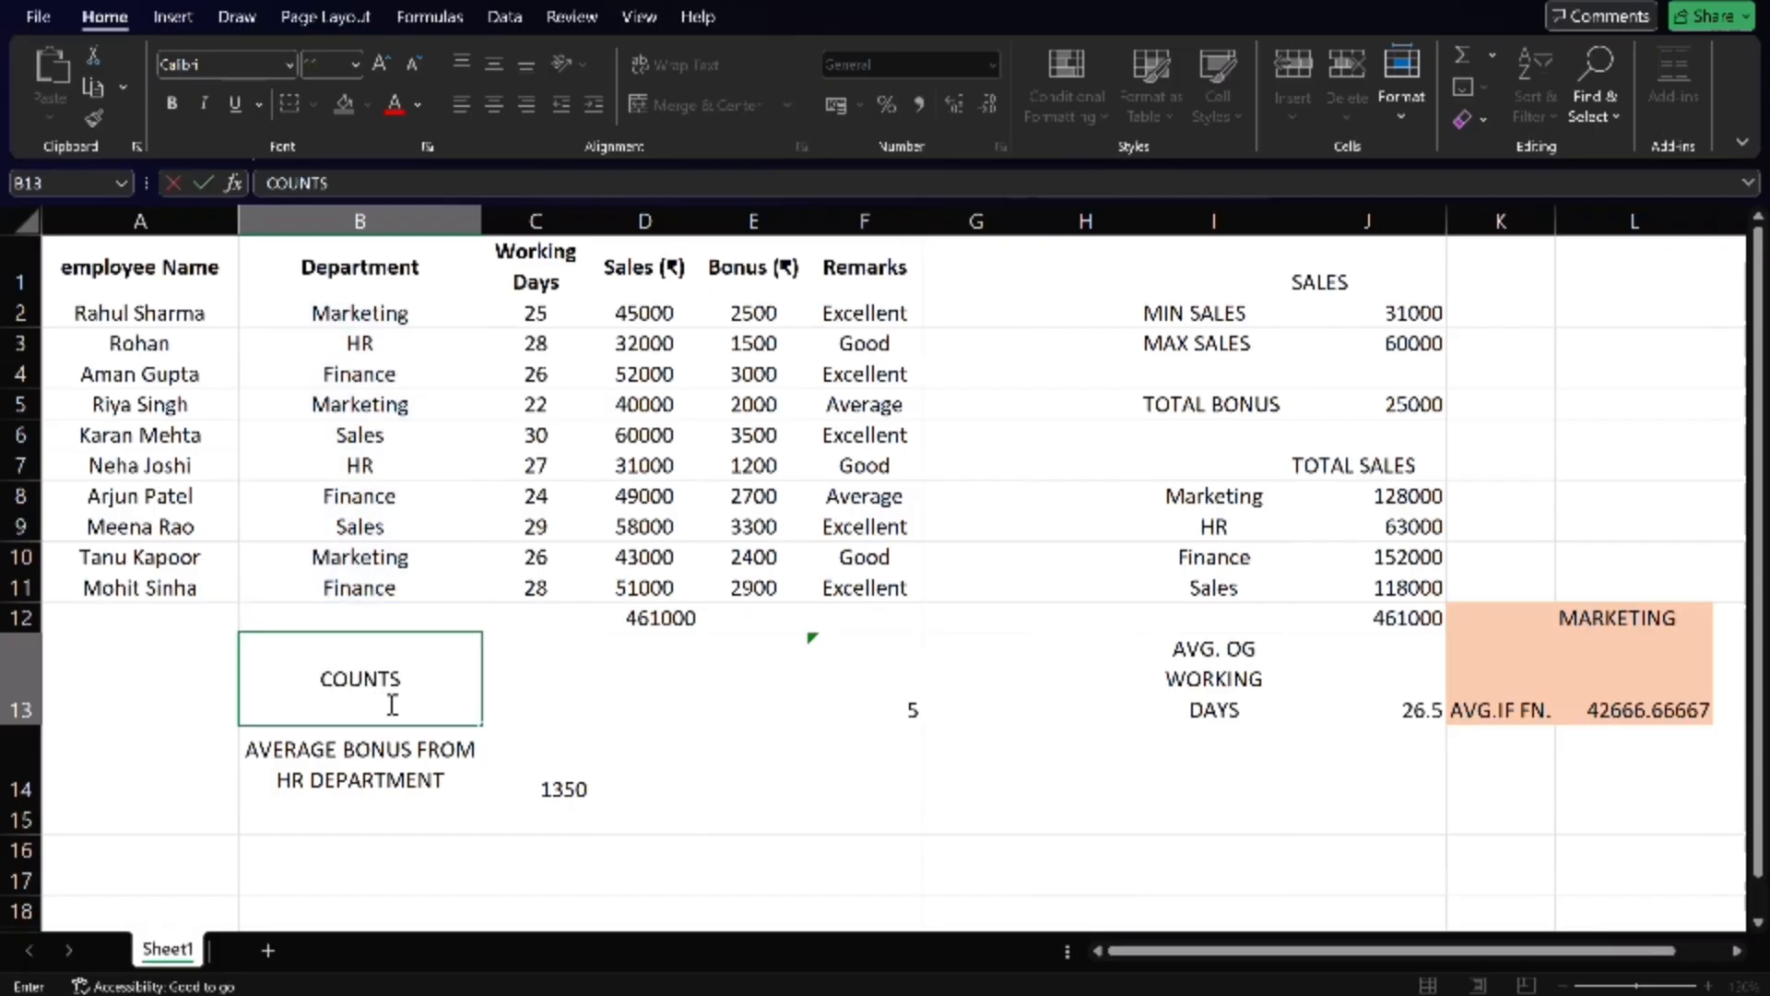
pyautogui.press('BackSpace')
pyautogui.write('A')
pyautogui.press('Left')
pyautogui.click(391, 705)
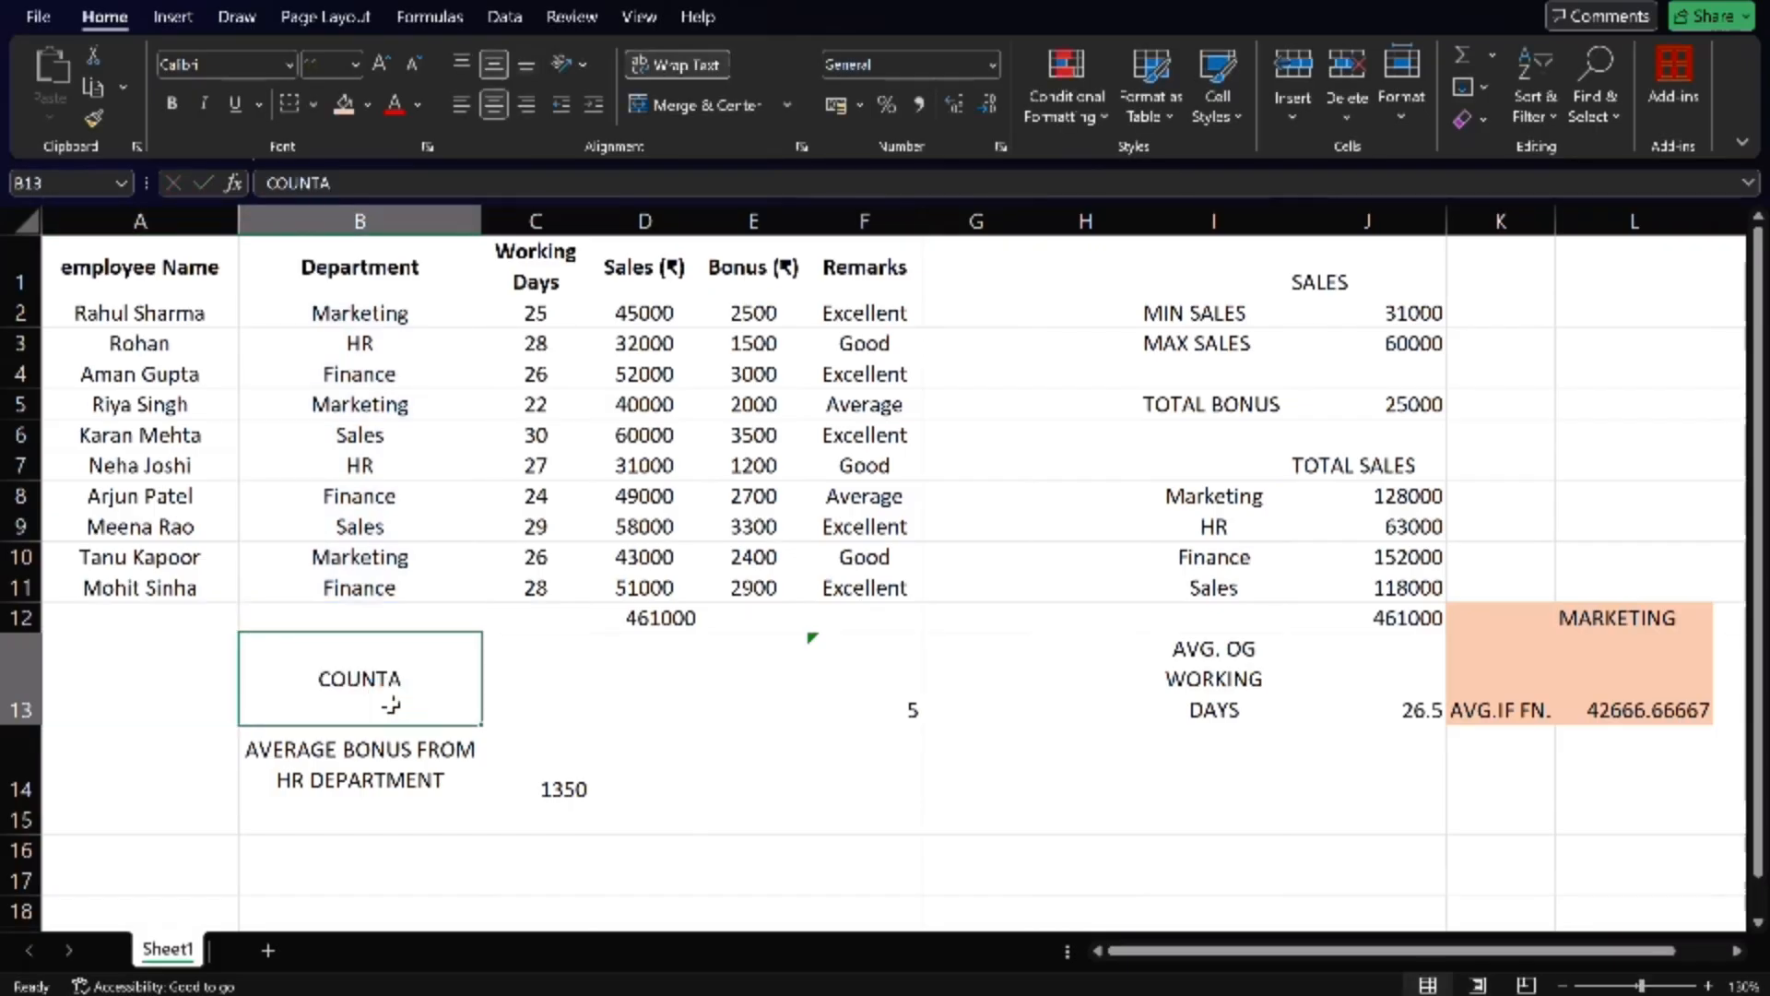
pyautogui.doubleClick(302, 666)
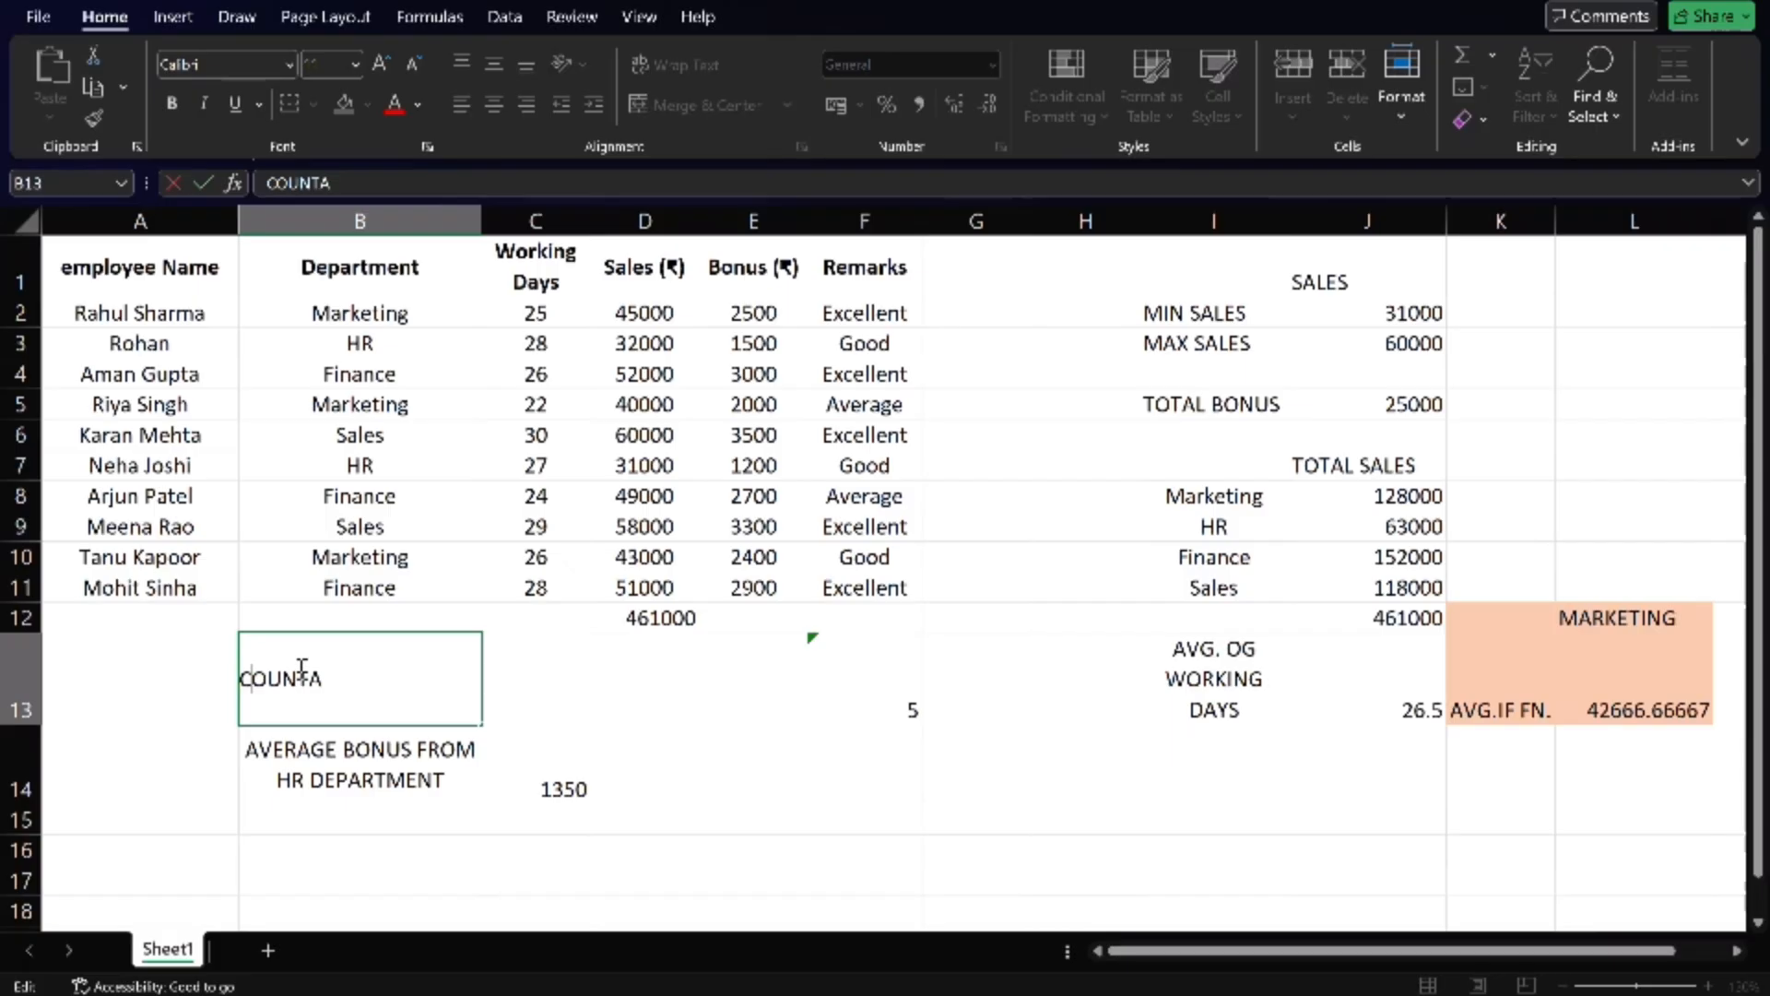
pyautogui.write('=')
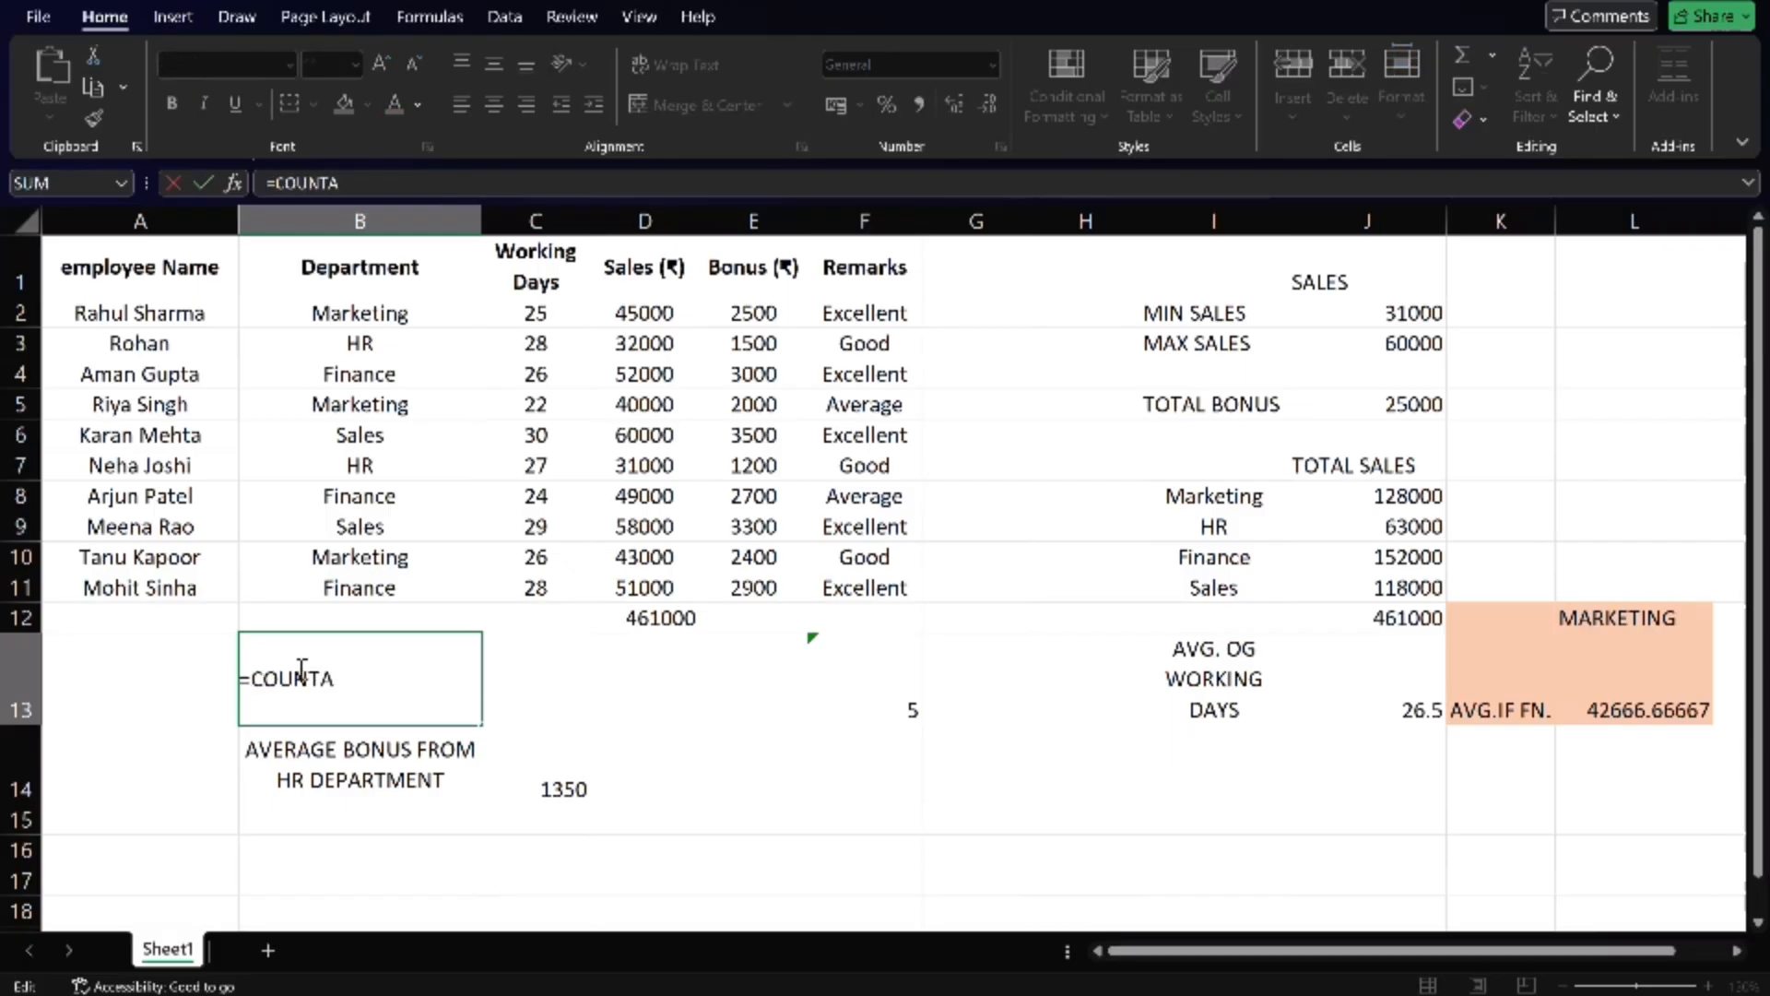
pyautogui.write('(')
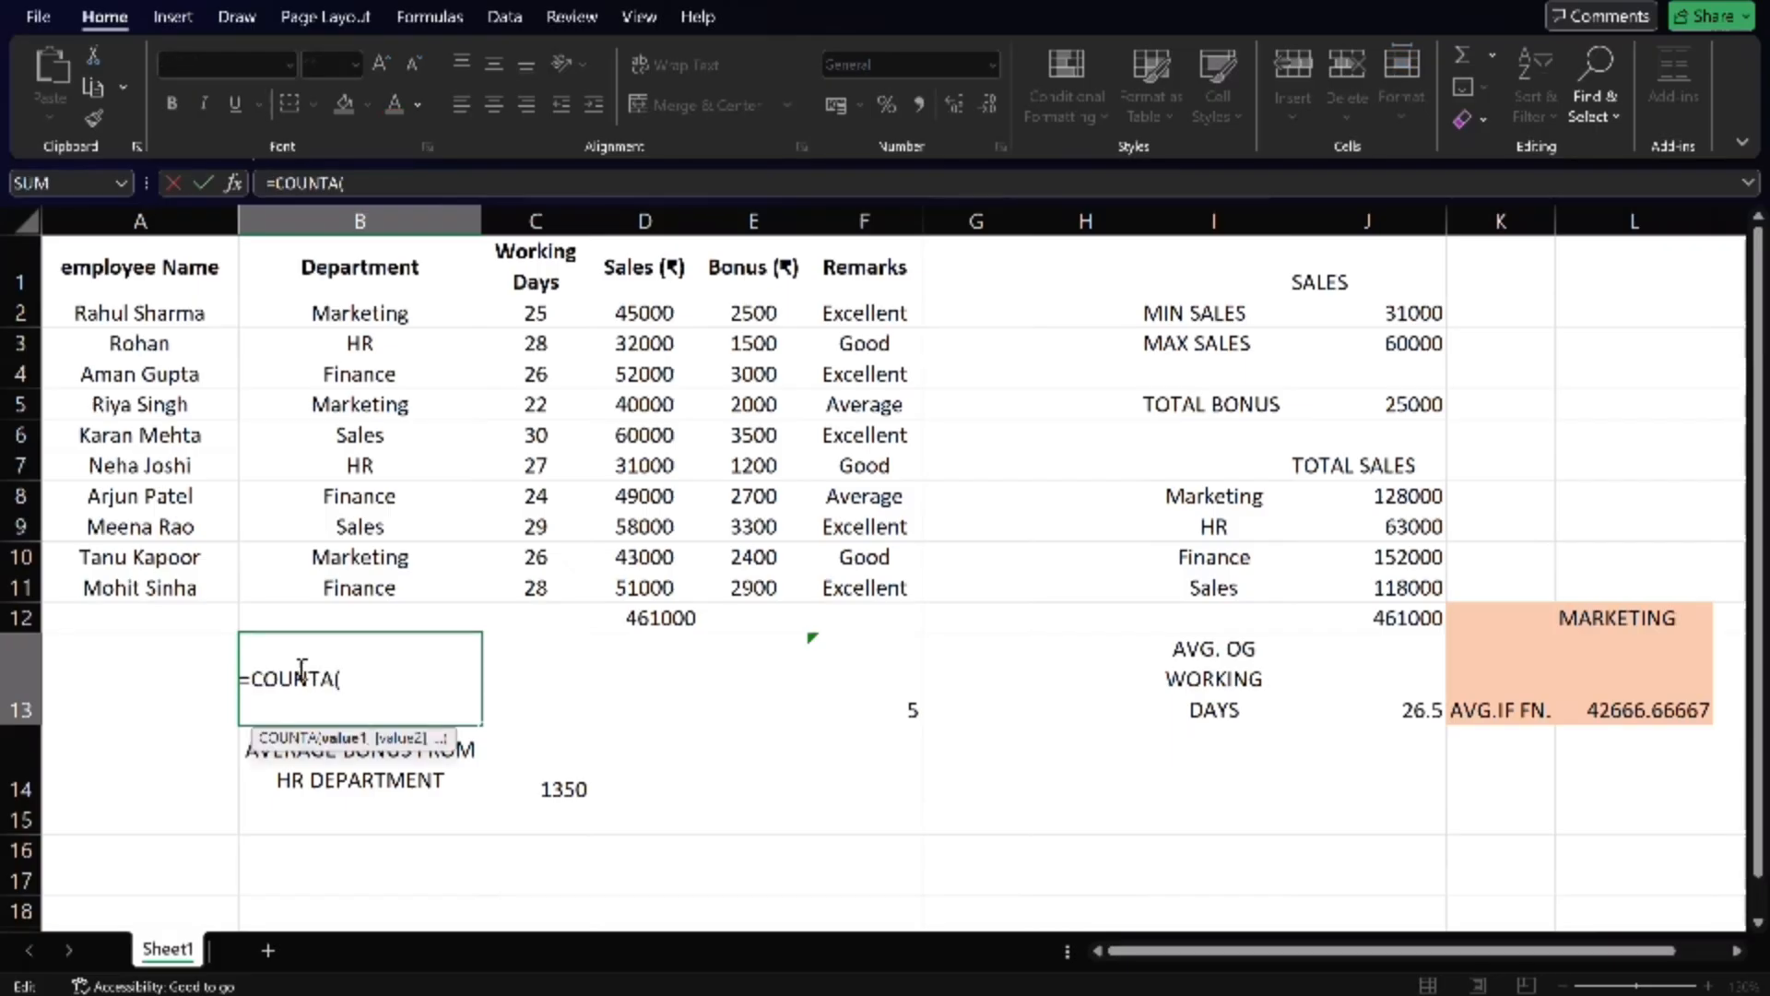
pyautogui.moveTo(403, 322); pyautogui.dragTo(412, 584)
pyautogui.press('Return')
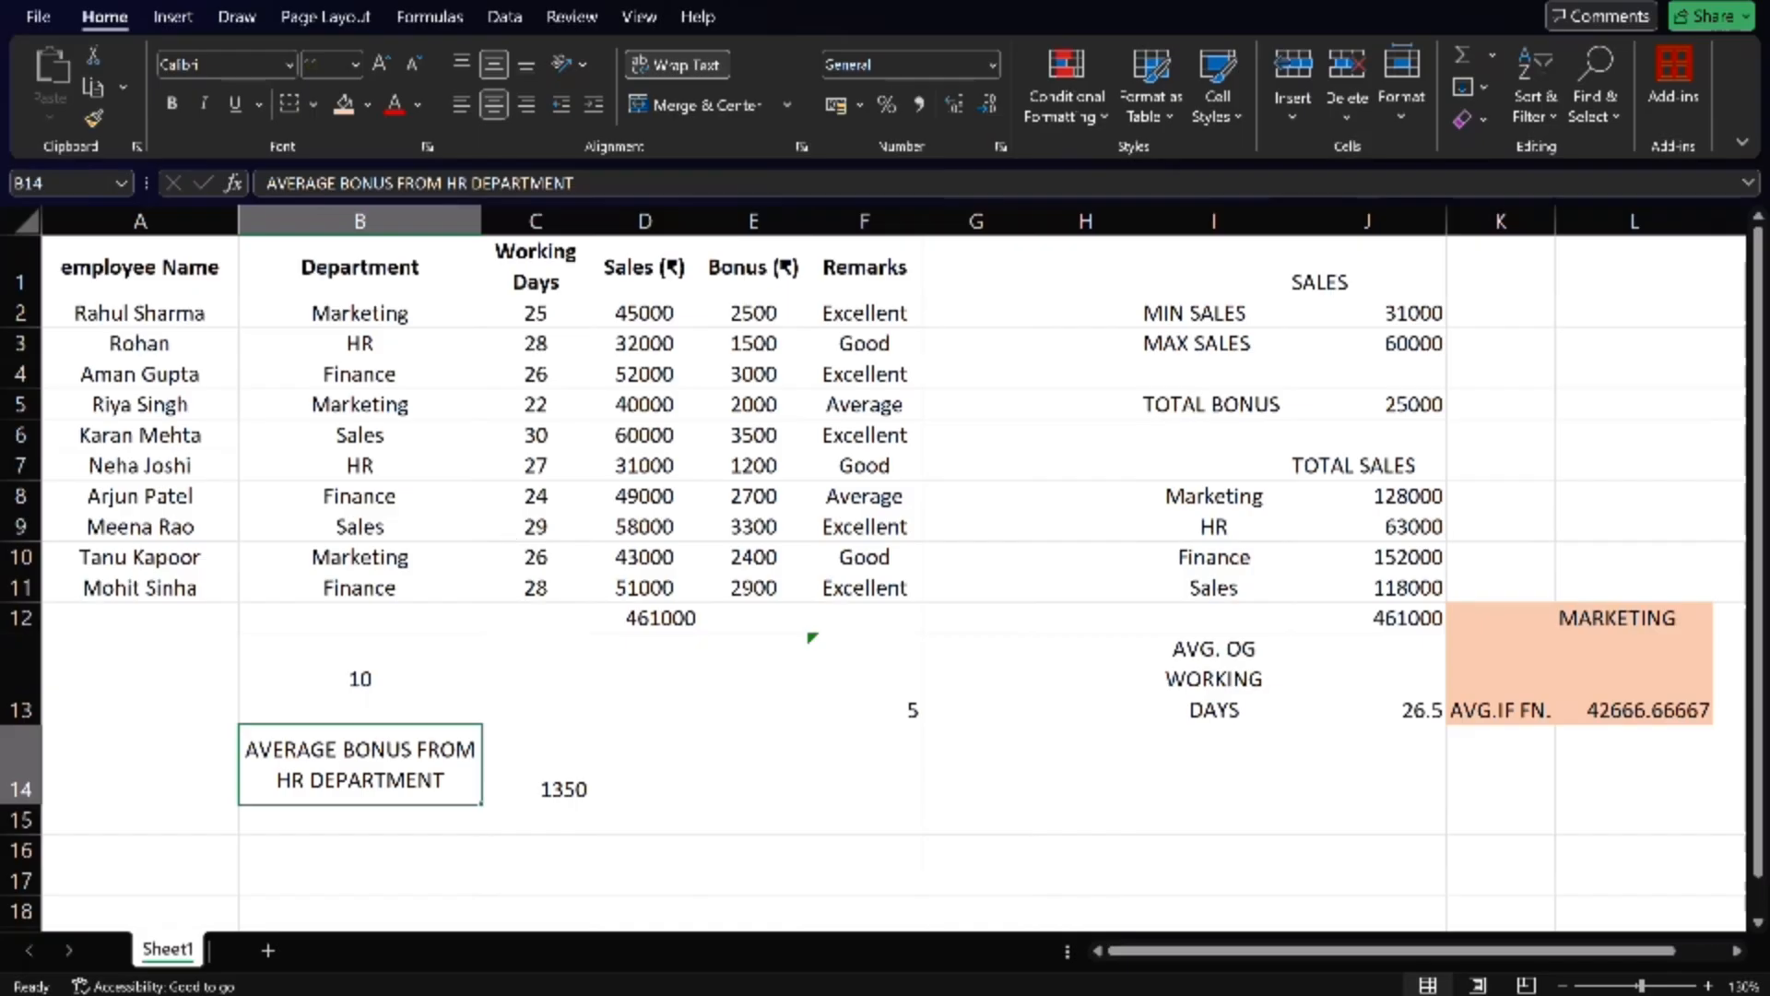
# - Switch to the handwritten mathematical function notes and review the MIN, MAX, SUM, SUMIF and AVERAGE entries
pyautogui.moveTo(883, 994)
pyautogui.click(883, 993)
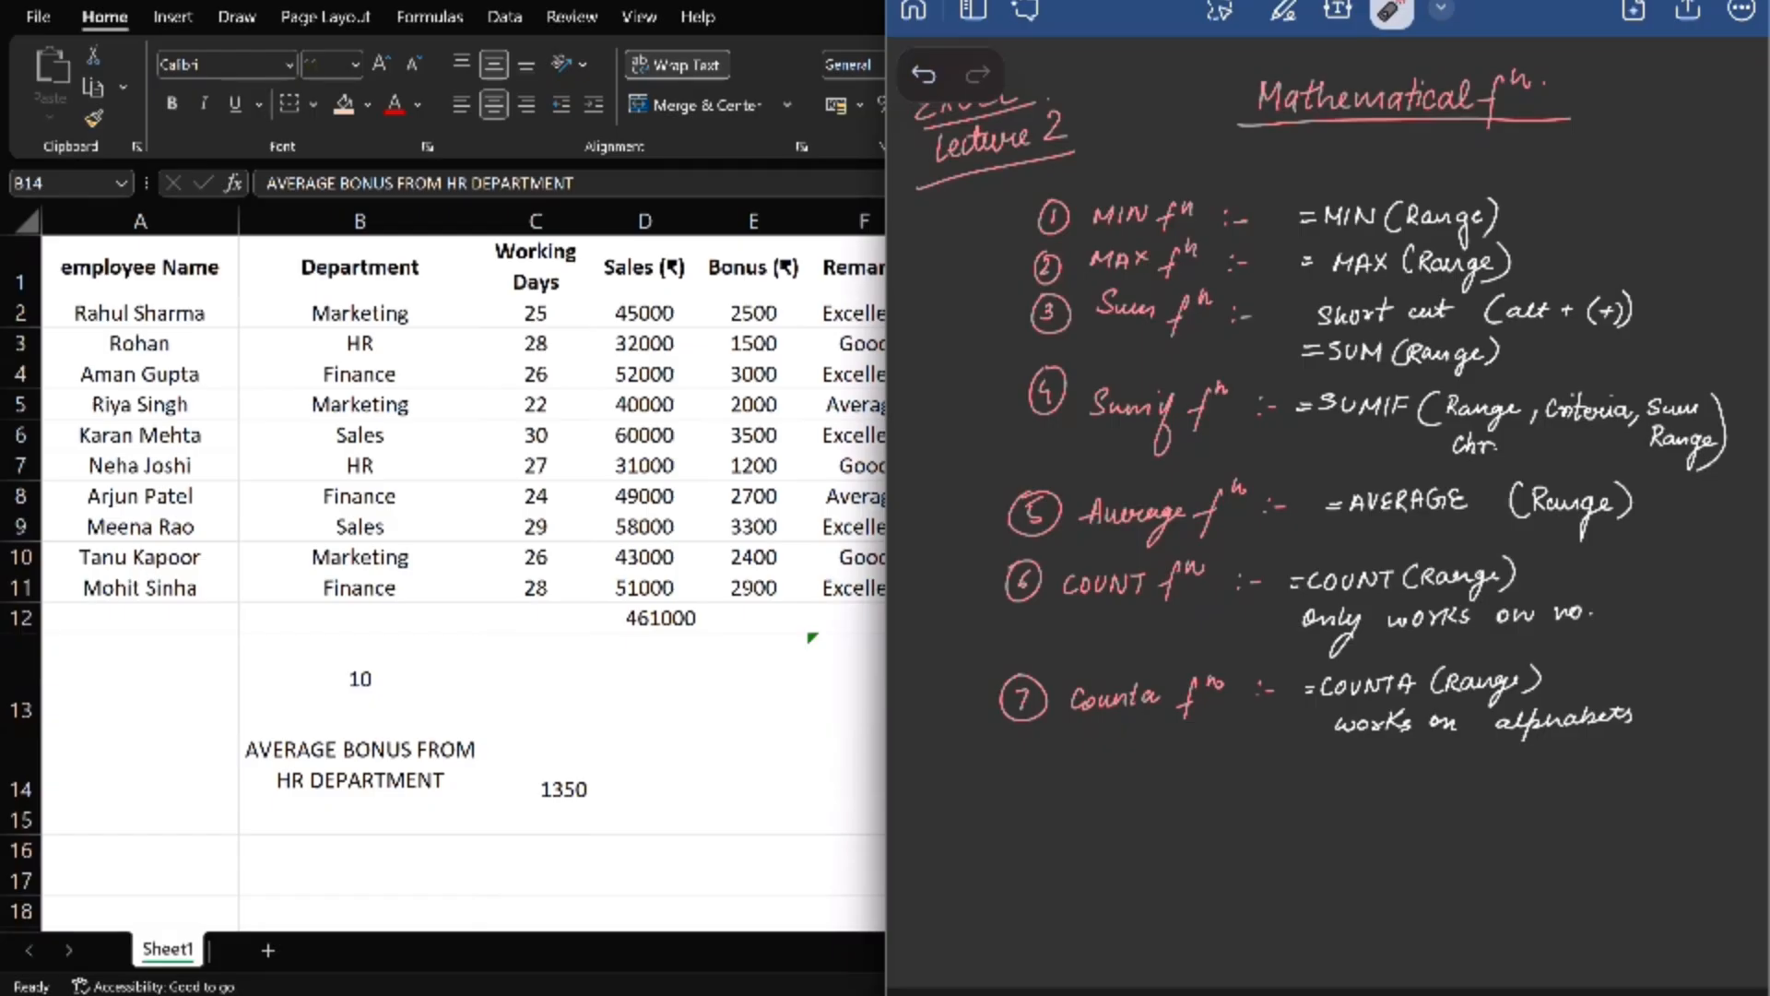
pyautogui.moveTo(1523, 203); pyautogui.dragTo(1601, 186)
pyautogui.moveTo(1552, 265); pyautogui.dragTo(1604, 254)
pyautogui.moveTo(1212, 268); pyautogui.dragTo(1189, 270)
pyautogui.moveTo(1628, 287); pyautogui.dragTo(1637, 311)
pyautogui.moveTo(1217, 447)
pyautogui.mouseDown()
pyautogui.moveTo(1147, 457)
pyautogui.moveTo(1208, 362)
pyautogui.mouseUp()
pyautogui.moveTo(1429, 479)
pyautogui.mouseDown()
pyautogui.moveTo(1427, 392)
pyautogui.moveTo(1605, 386)
pyautogui.moveTo(1453, 479)
pyautogui.mouseUp()
pyautogui.moveTo(1246, 526)
pyautogui.mouseDown()
pyautogui.moveTo(1231, 456)
pyautogui.moveTo(1217, 549)
pyautogui.moveTo(1203, 452)
pyautogui.mouseUp()
pyautogui.moveTo(1308, 498)
pyautogui.mouseDown()
pyautogui.moveTo(1392, 477)
pyautogui.moveTo(1517, 516)
pyautogui.moveTo(1374, 472)
pyautogui.mouseUp()
# - Handwrite a circled eighth entry "Averageif fn :-" in pink below the COUNTA entry in the notes
pyautogui.click(1283, 12)
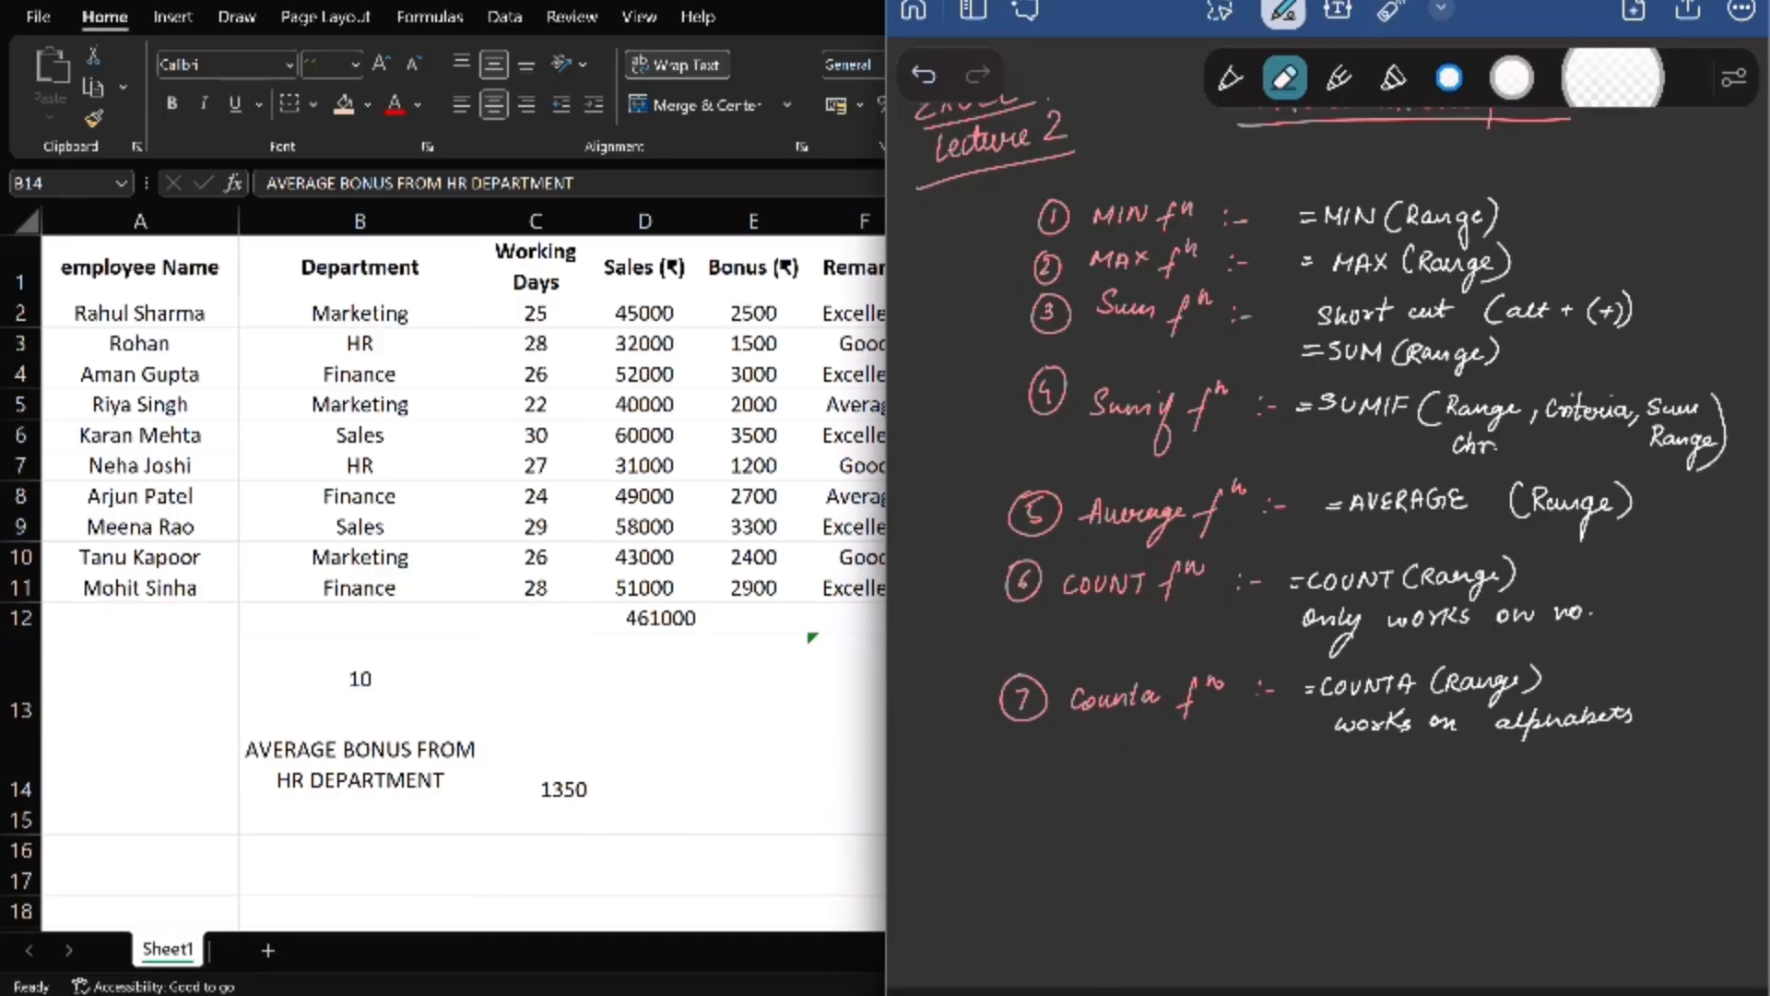
pyautogui.click(1230, 78)
pyautogui.moveTo(1023, 791)
pyautogui.mouseDown()
pyautogui.moveTo(1014, 821)
pyautogui.moveTo(1030, 766)
pyautogui.mouseUp()
pyautogui.moveTo(1072, 821)
pyautogui.mouseDown()
pyautogui.moveTo(1091, 801)
pyautogui.moveTo(1123, 812)
pyautogui.mouseUp()
pyautogui.moveTo(1127, 802)
pyautogui.mouseDown()
pyautogui.moveTo(1164, 843)
pyautogui.moveTo(1196, 804)
pyautogui.moveTo(1200, 849)
pyautogui.mouseUp()
pyautogui.moveTo(1222, 788); pyautogui.dragTo(1216, 828)
pyautogui.moveTo(1213, 808); pyautogui.dragTo(1226, 806)
pyautogui.click(1235, 803)
pyautogui.click(1235, 811)
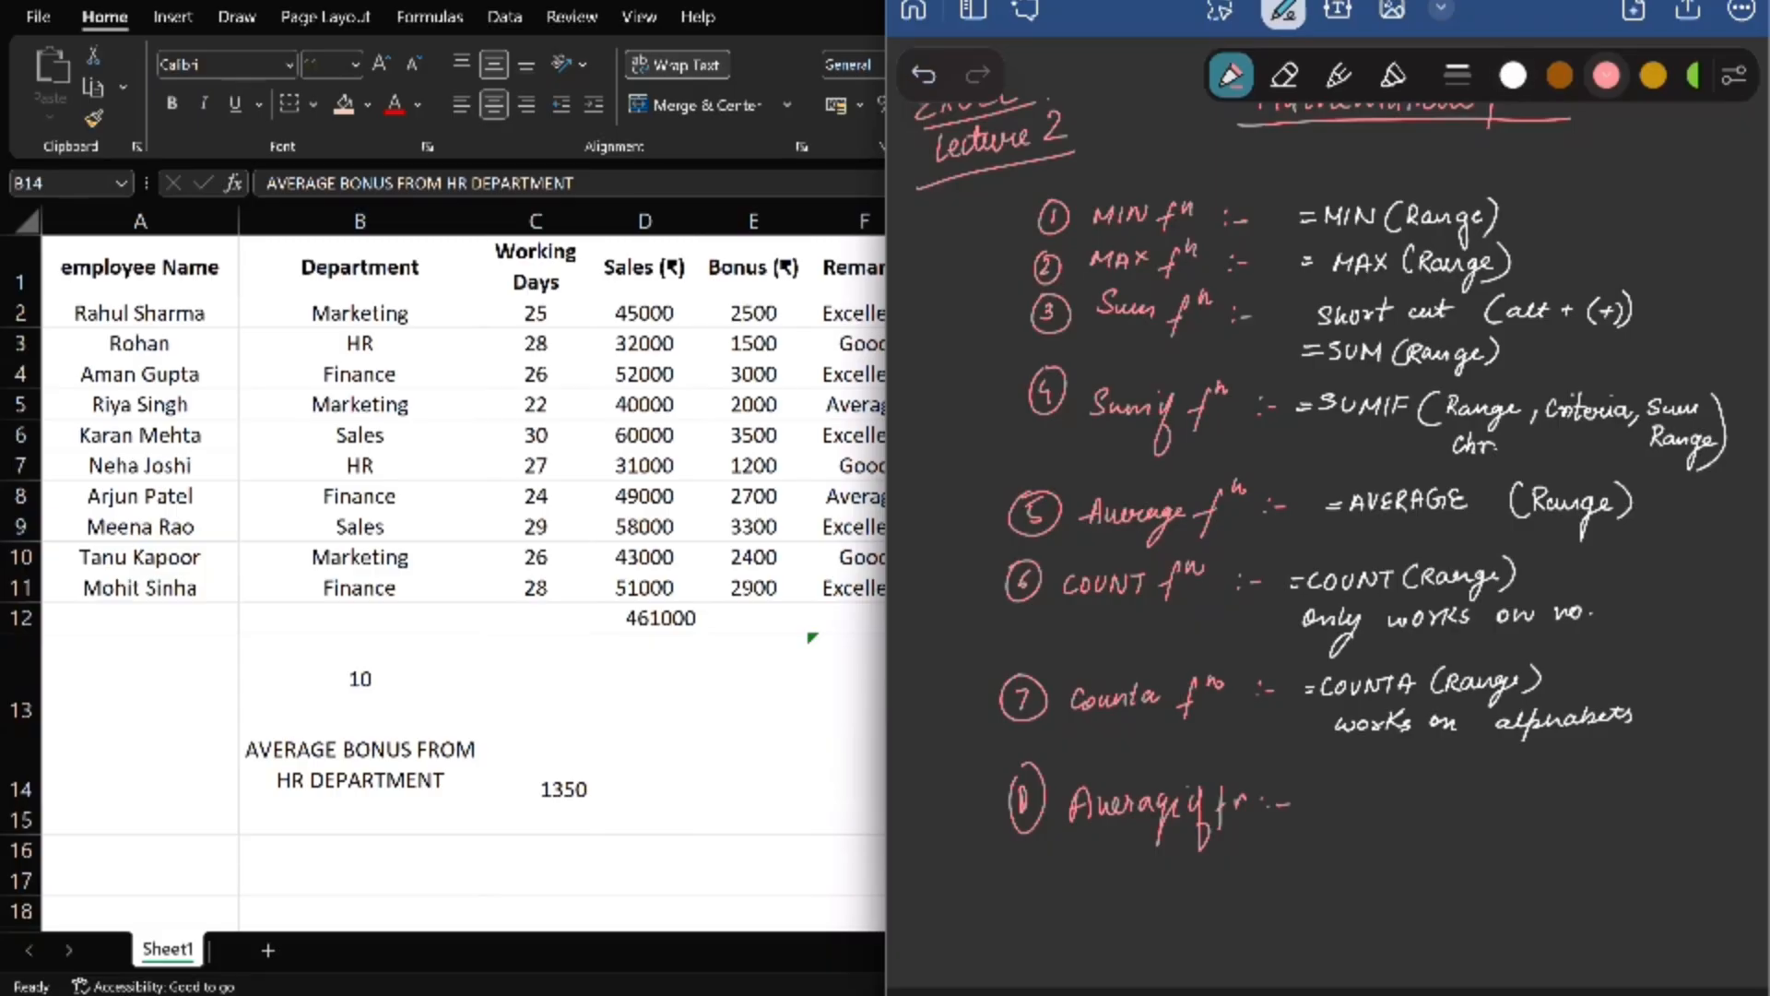
# - Handwrite the syntax "=AVERAGEIF(Range)" in white beside the Averageif entry and underline it
pyautogui.click(1513, 76)
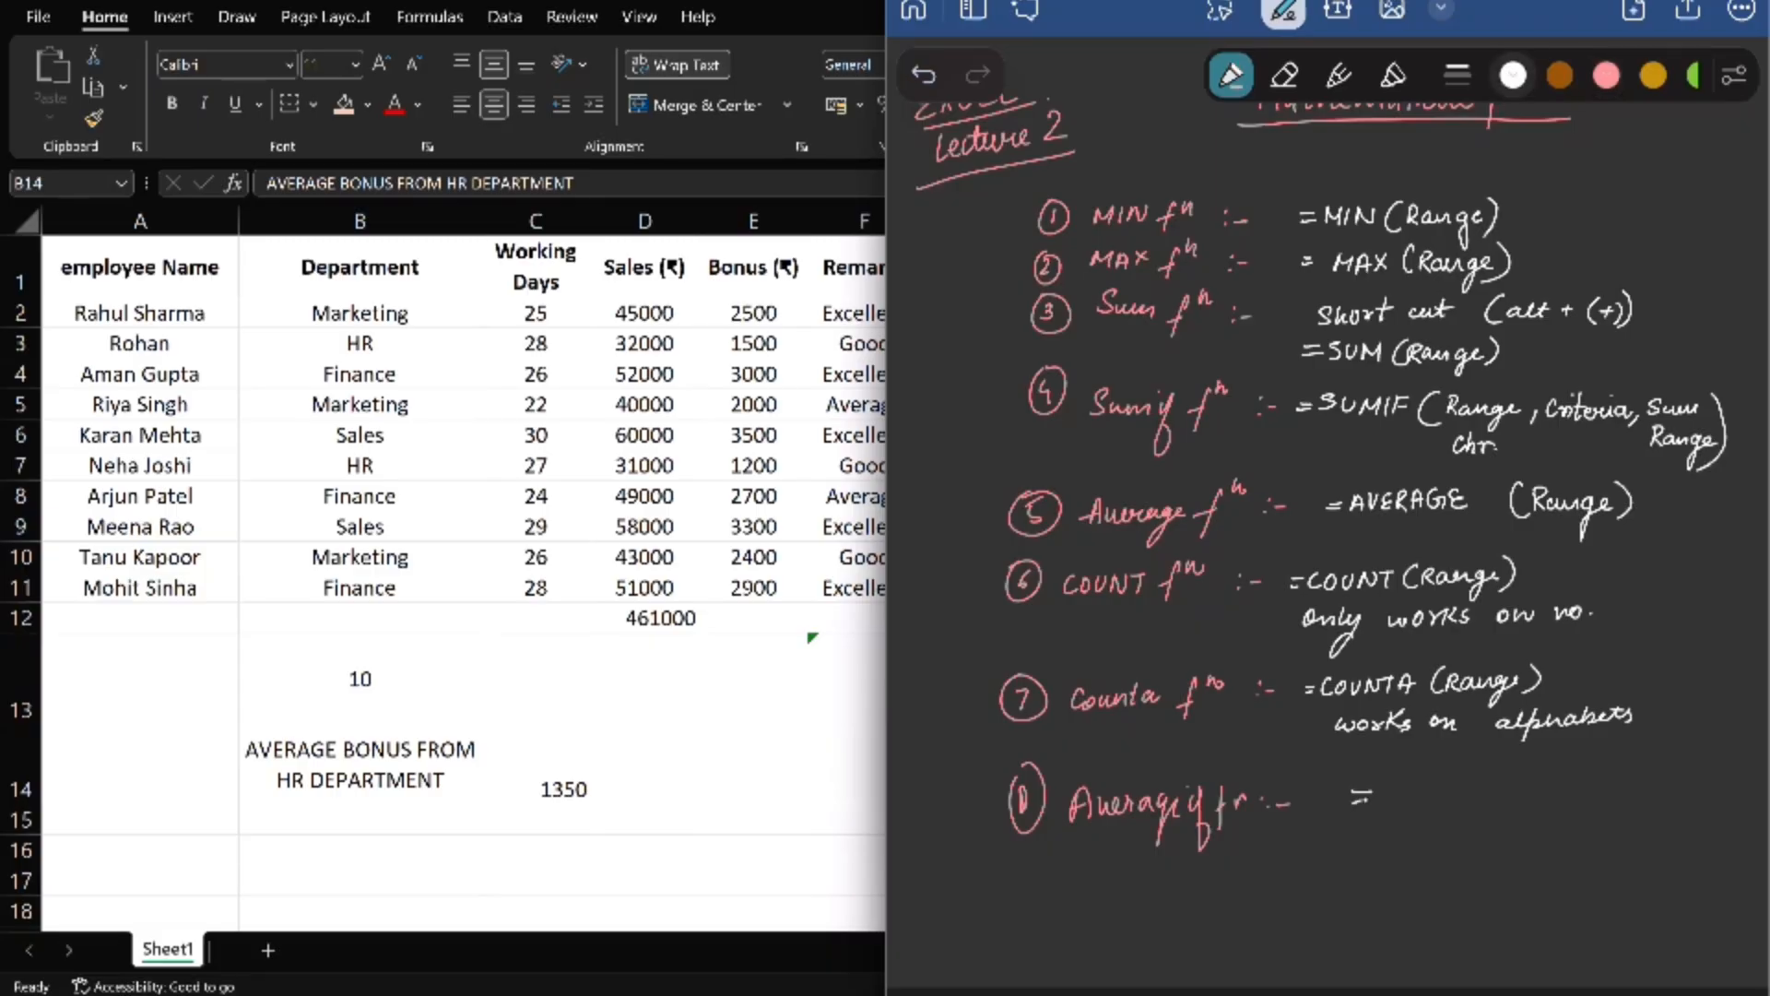
pyautogui.moveTo(1388, 804); pyautogui.dragTo(1482, 800)
pyautogui.moveTo(1497, 786)
pyautogui.mouseDown()
pyautogui.moveTo(1489, 799)
pyautogui.moveTo(1552, 810)
pyautogui.mouseUp()
pyautogui.moveTo(1551, 782); pyautogui.dragTo(1568, 837)
pyautogui.hotkey('ctrl', 'z')
pyautogui.hotkey('ctrl', 'z')
pyautogui.hotkey('ctrl', 'z')
pyautogui.moveTo(1577, 784)
pyautogui.mouseDown()
pyautogui.moveTo(1577, 817)
pyautogui.moveTo(1601, 804)
pyautogui.moveTo(1630, 837)
pyautogui.moveTo(1658, 811)
pyautogui.mouseUp()
pyautogui.moveTo(1667, 774); pyautogui.dragTo(1674, 830)
pyautogui.moveTo(1318, 844); pyautogui.dragTo(1647, 823)
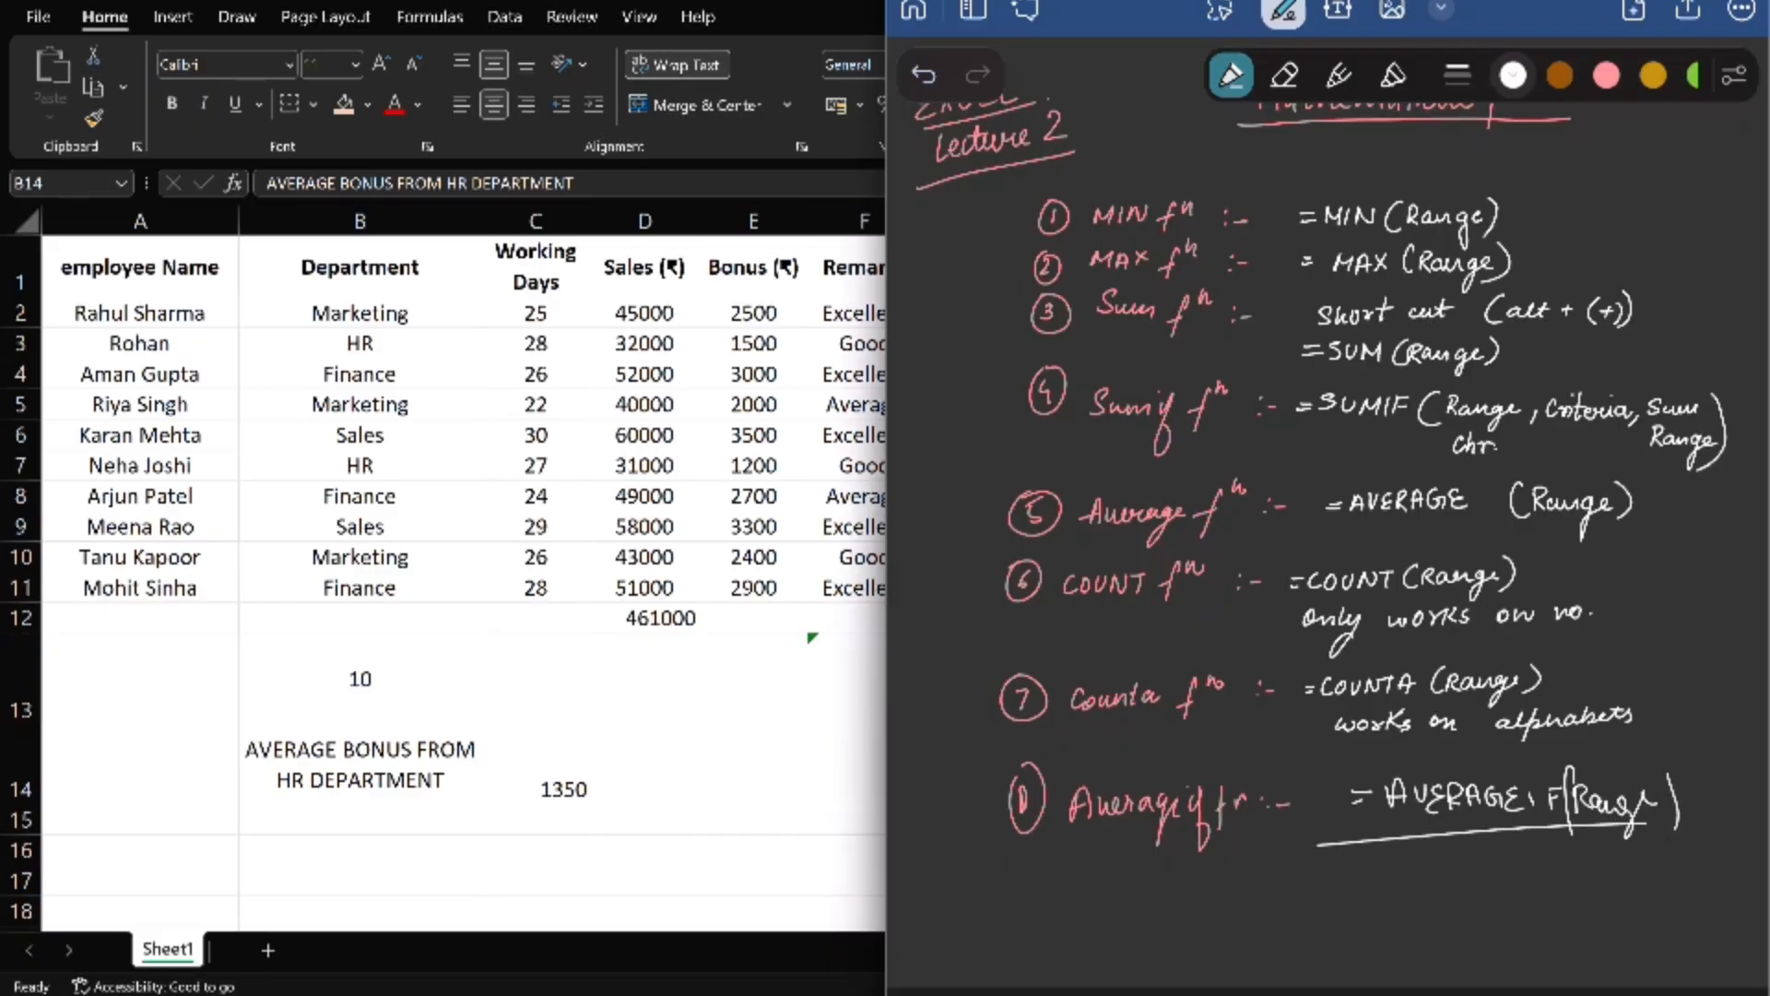
# - Tick the COUNT and COUNTA entries, circle their "works on no." and "alphabets" remarks, and return to the Excel worksheet
pyautogui.moveTo(1169, 731); pyautogui.dragTo(1201, 719)
pyautogui.moveTo(1178, 741); pyautogui.dragTo(1203, 724)
pyautogui.moveTo(1190, 616); pyautogui.dragTo(1219, 601)
pyautogui.moveTo(1540, 590)
pyautogui.mouseDown()
pyautogui.moveTo(1444, 585)
pyautogui.moveTo(1560, 581)
pyautogui.mouseUp()
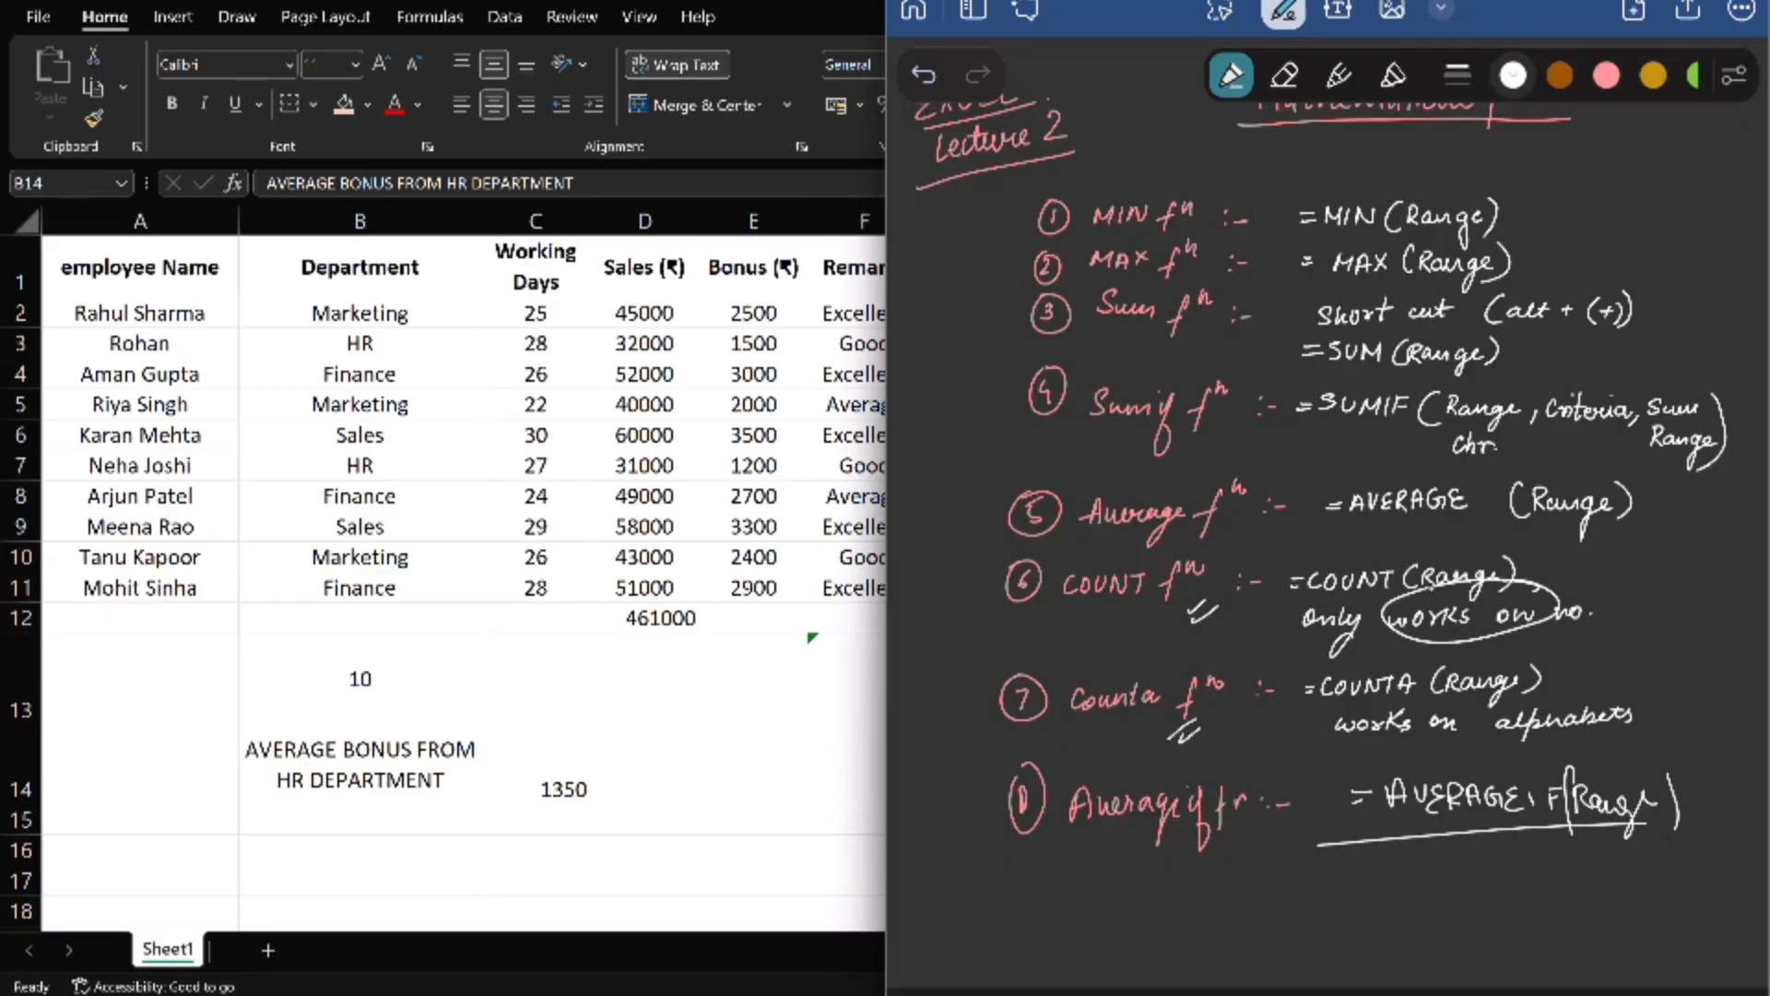
pyautogui.moveTo(1632, 742)
pyautogui.mouseDown()
pyautogui.moveTo(1593, 703)
pyautogui.moveTo(1630, 728)
pyautogui.mouseUp()
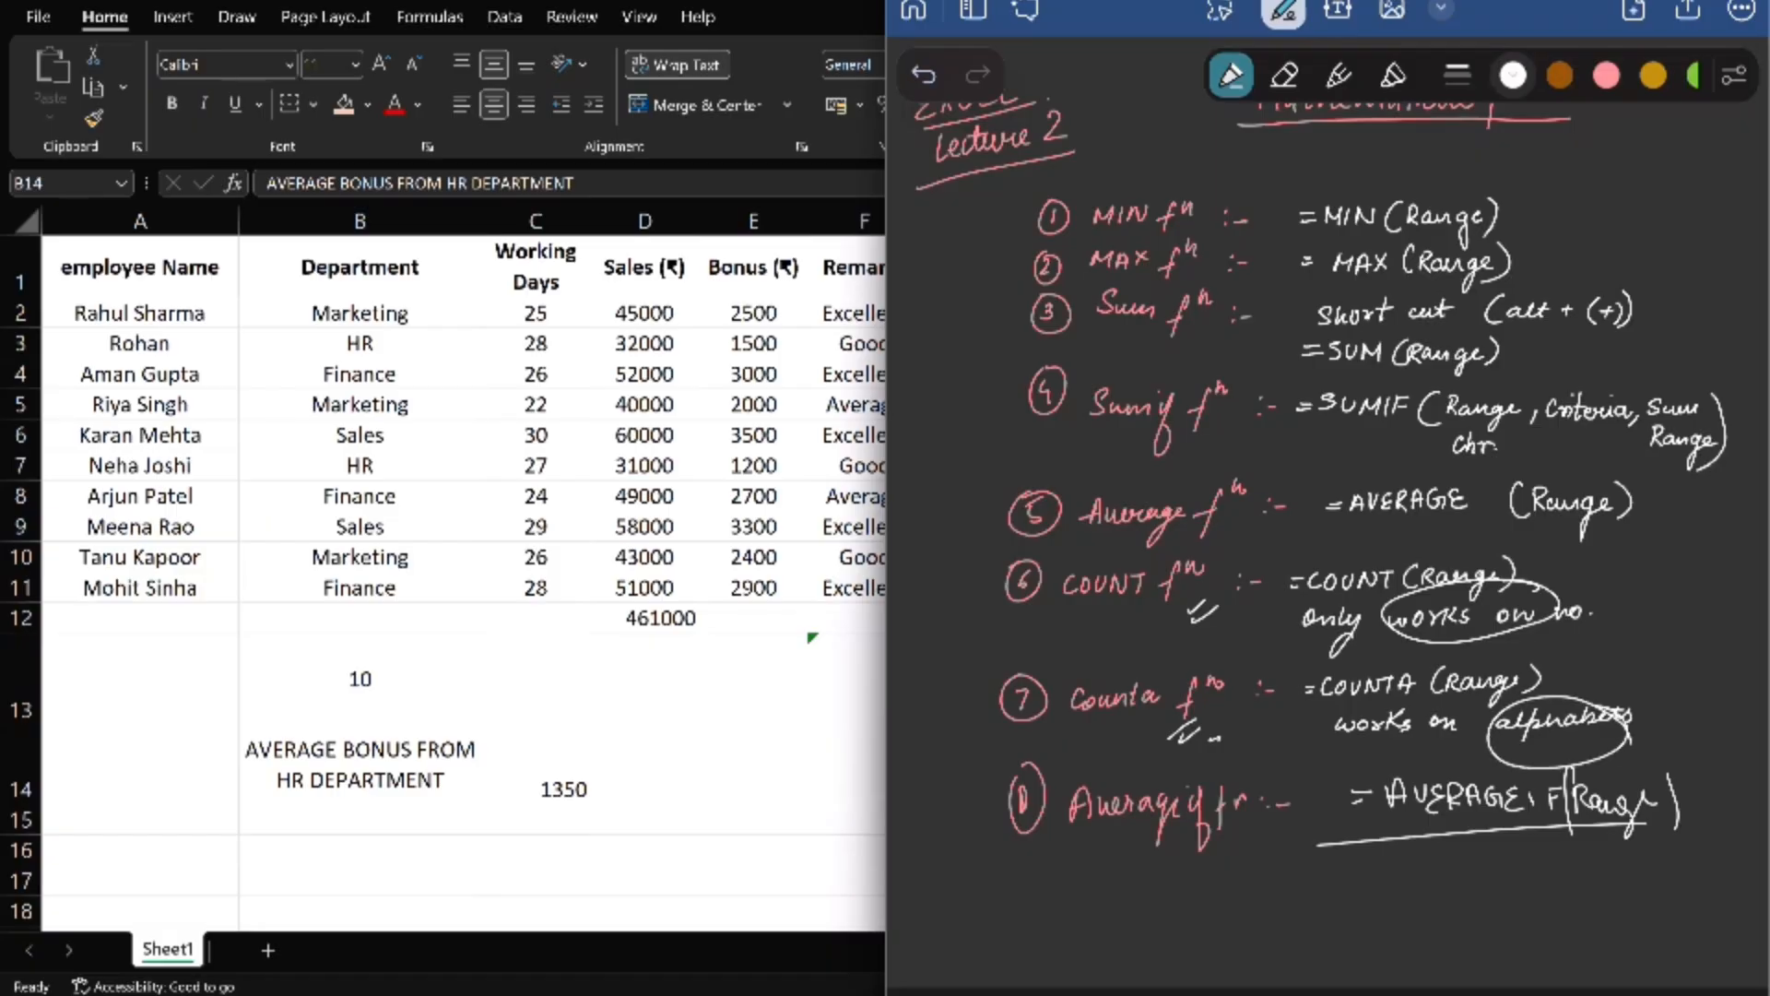
pyautogui.hotkey('alt', 'Tab')
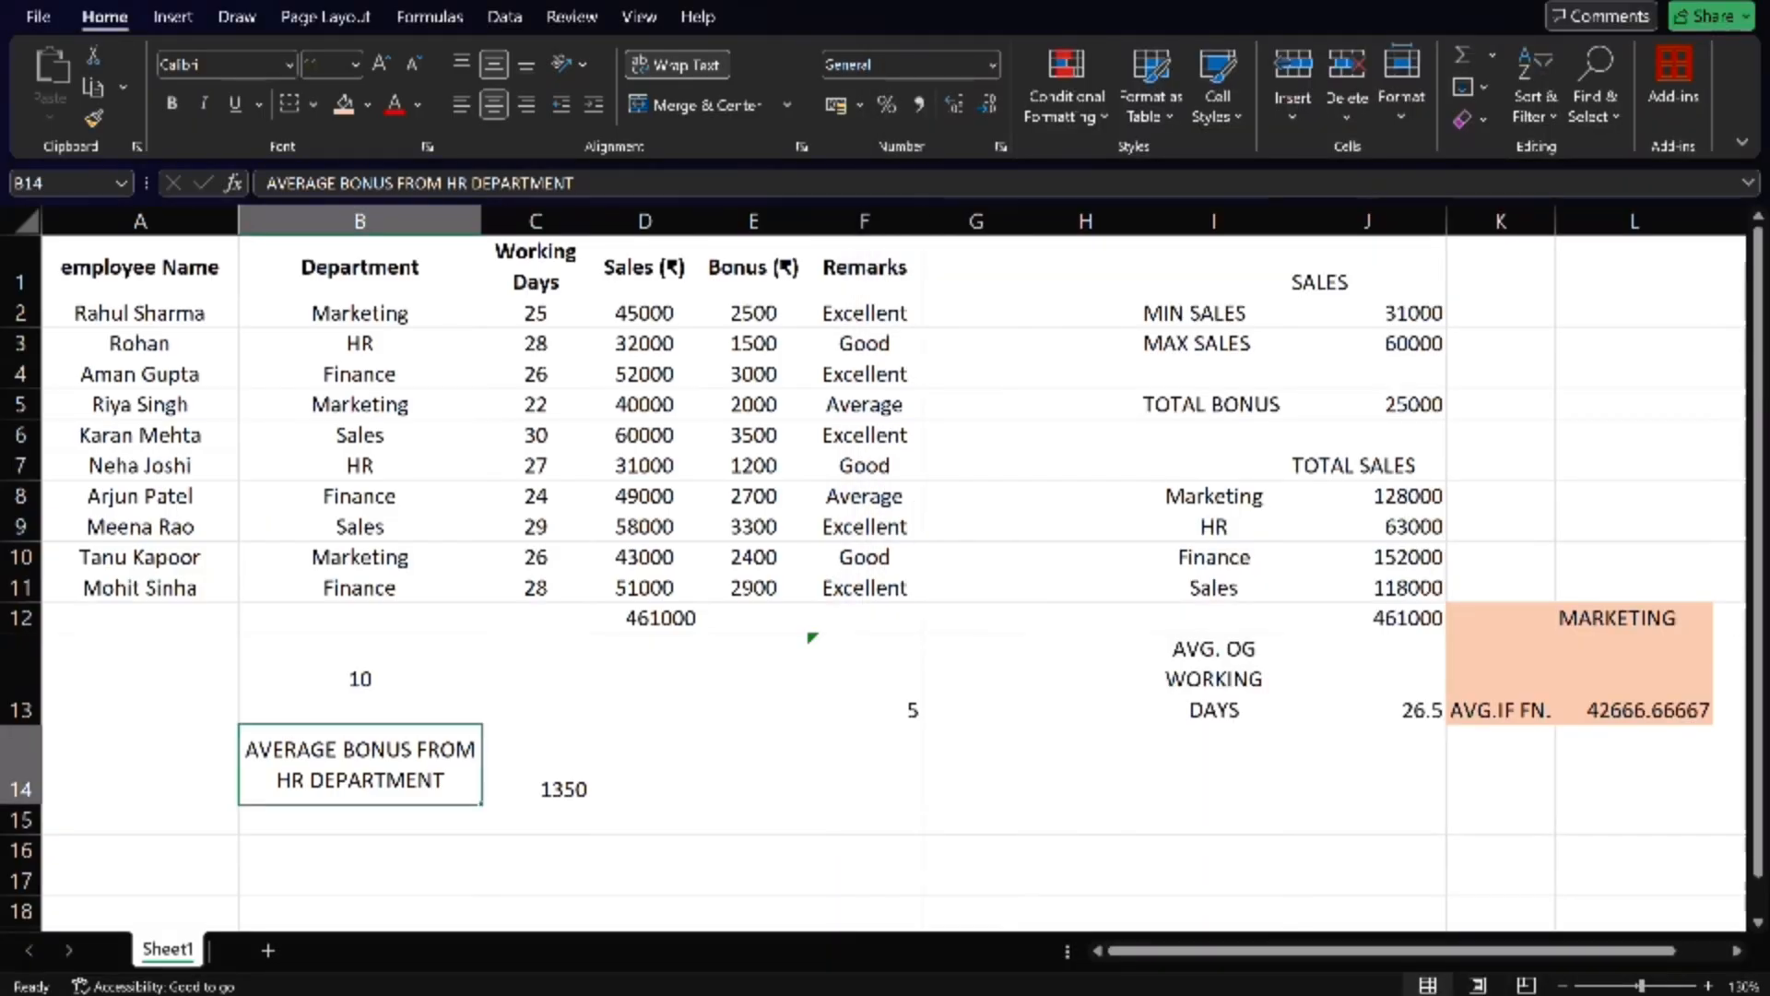